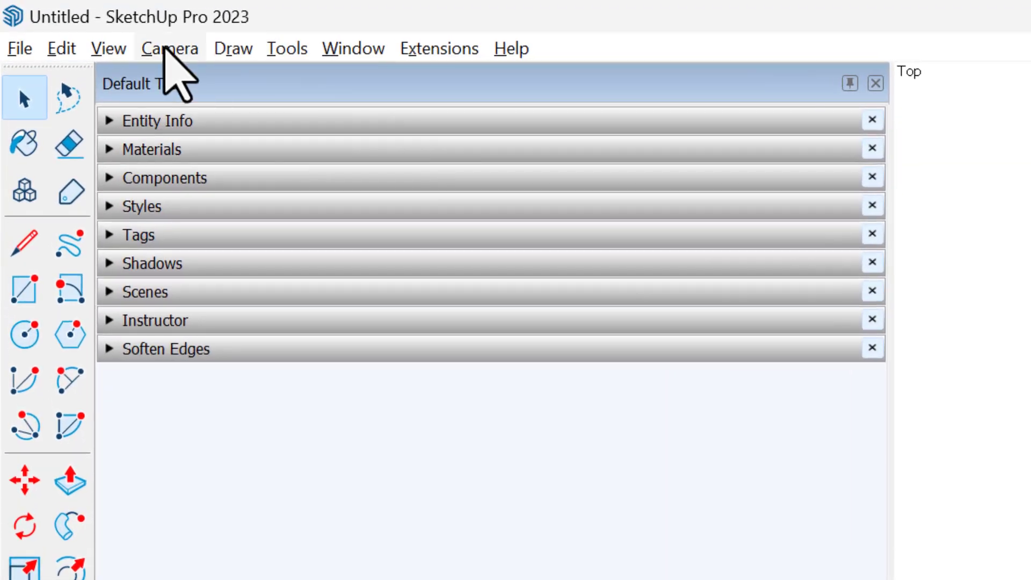
# - Paste the curved path in place and copy the small square column along it at a 10' spacing
pyautogui.click(17, 14)
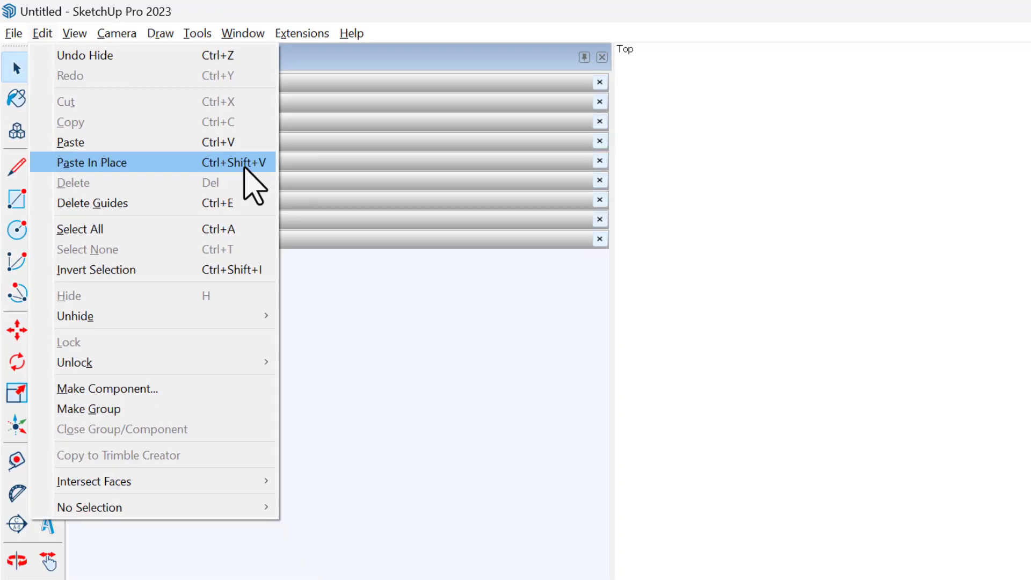
pyautogui.click(356, 238)
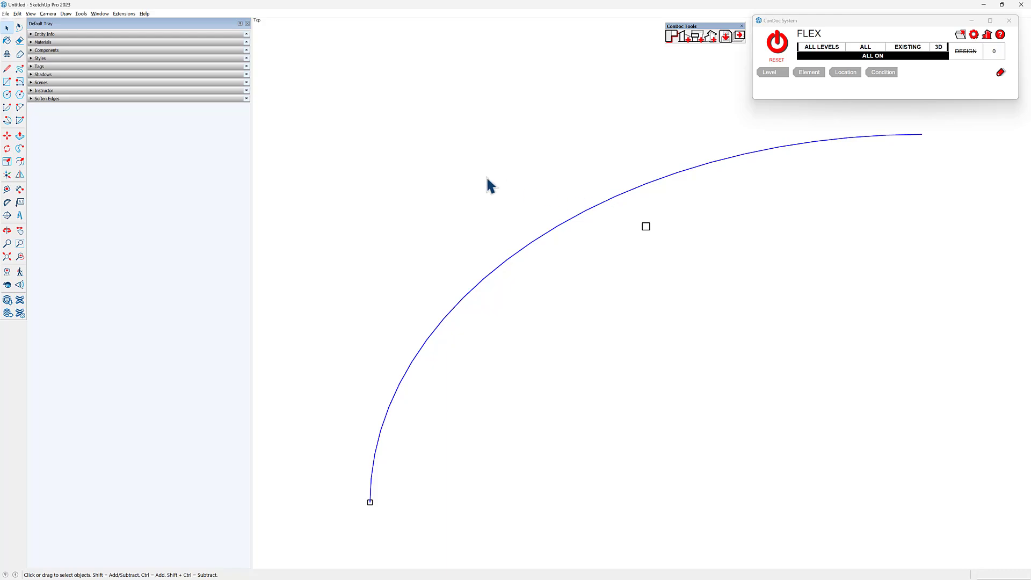
pyautogui.click(127, 14)
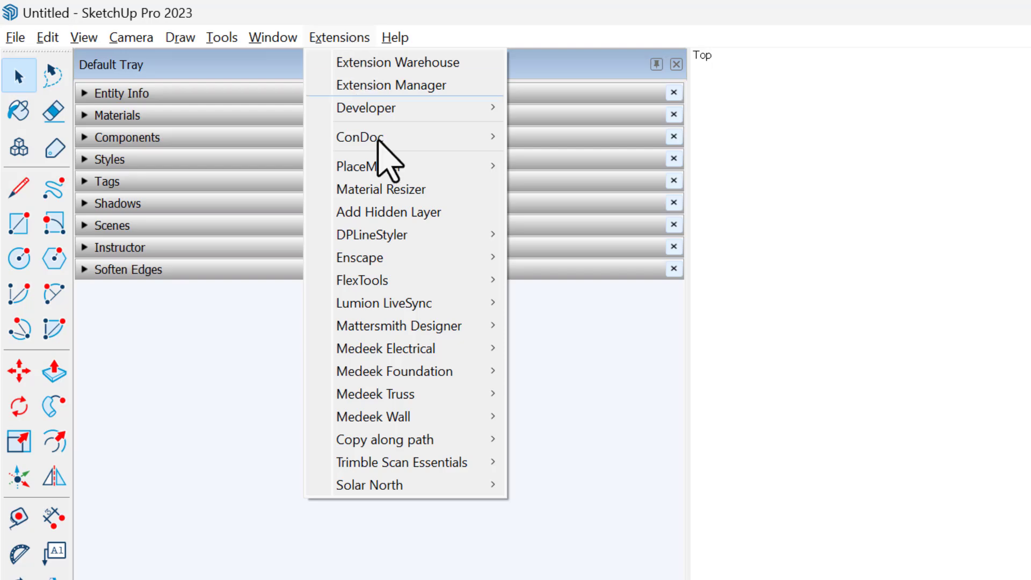
pyautogui.moveTo(437, 451)
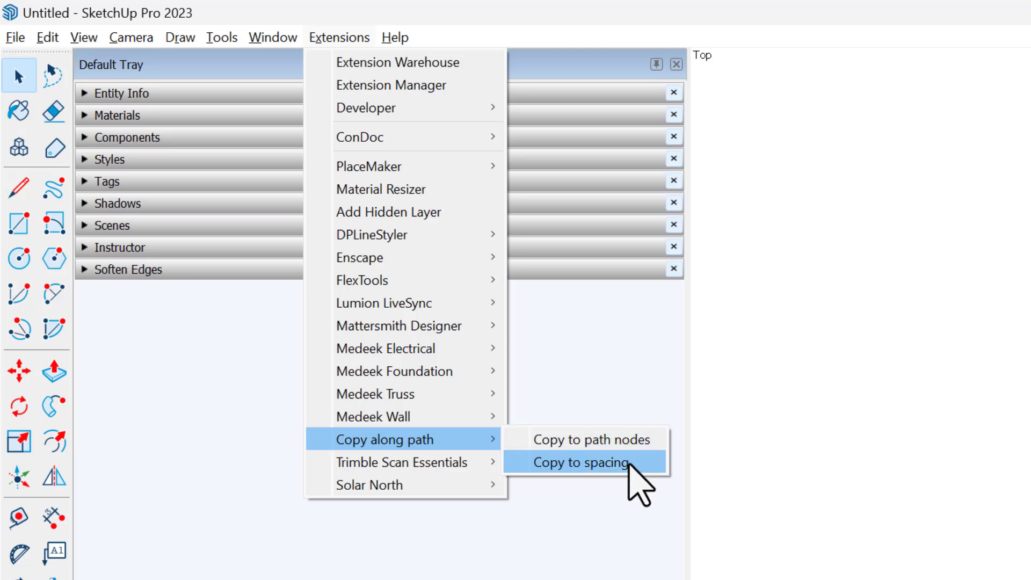
pyautogui.click(629, 463)
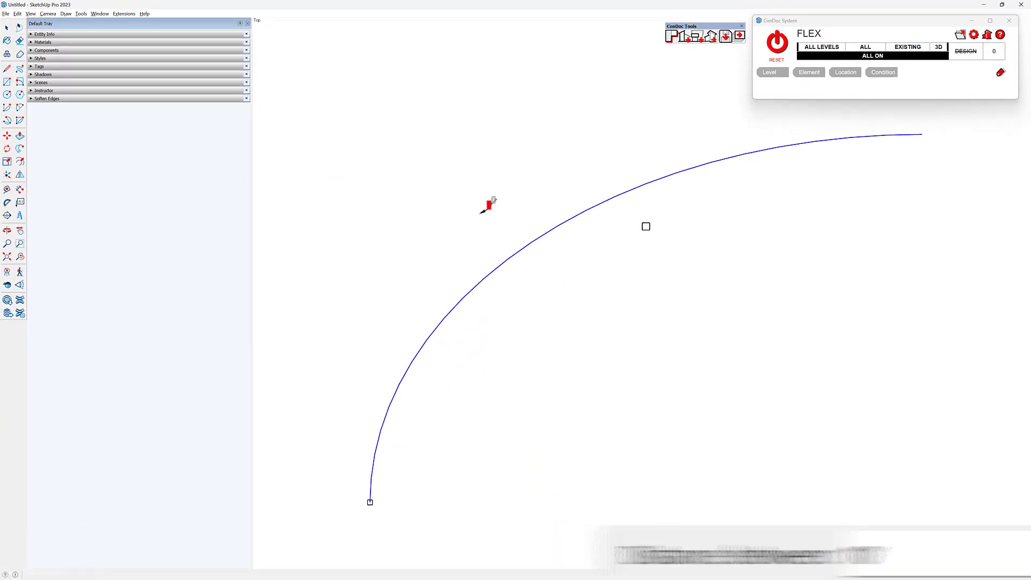
pyautogui.write('210')
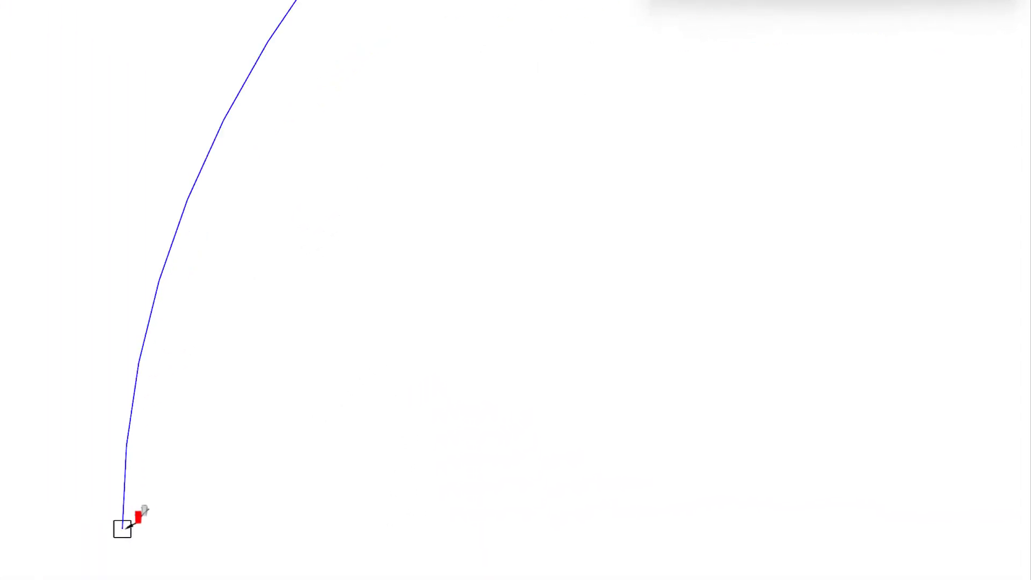
pyautogui.press('space')
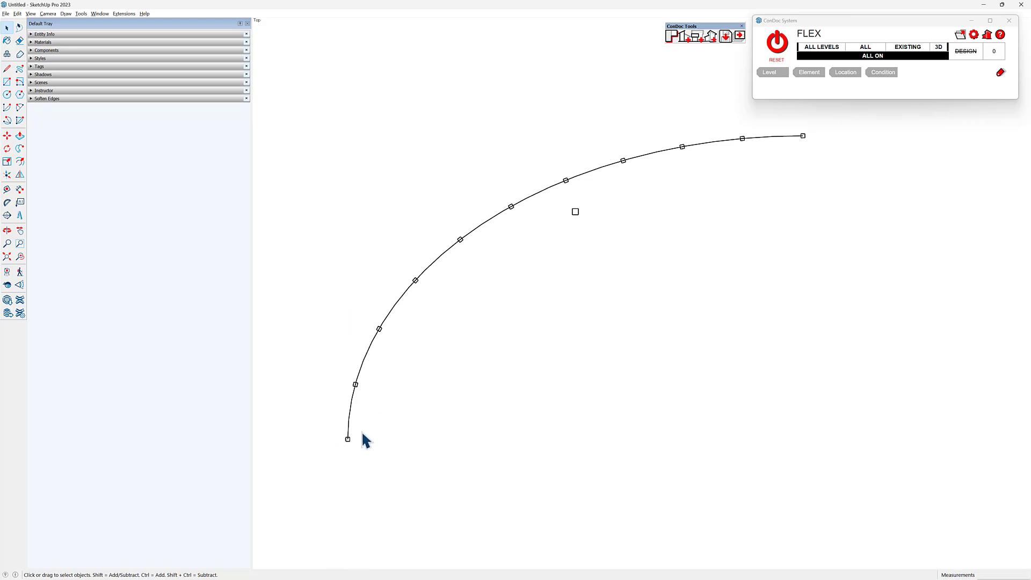
# - Delete every other square column along the curve, including those at both ends
pyautogui.moveTo(329, 424); pyautogui.dragTo(362, 455)
pyautogui.keyDown('ctrl'); pyautogui.moveTo(364, 310); pyautogui.dragTo(398, 347); pyautogui.keyUp('ctrl')
pyautogui.keyDown('ctrl'); pyautogui.moveTo(445, 218); pyautogui.dragTo(479, 257); pyautogui.keyUp('ctrl')
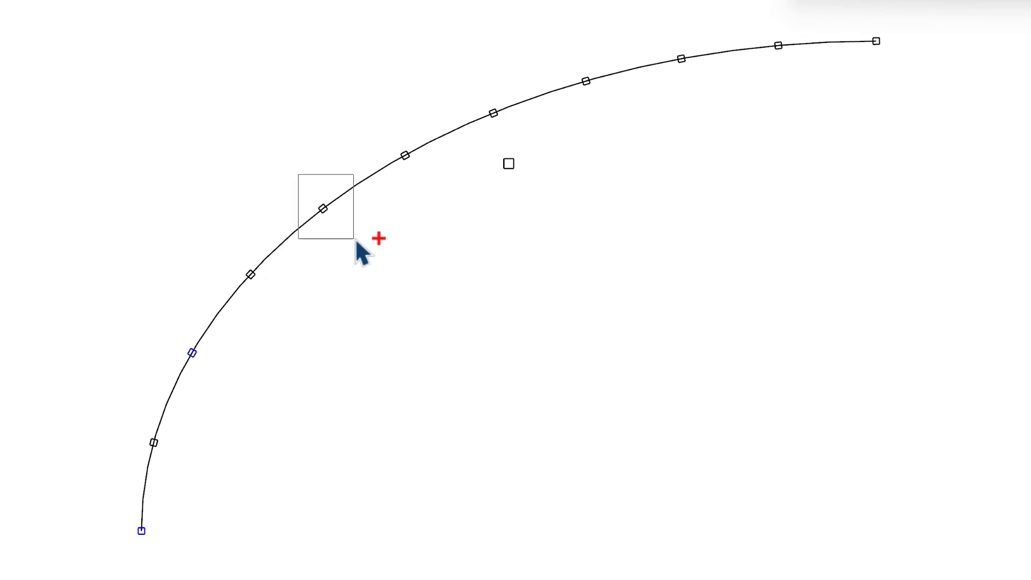
pyautogui.keyDown('ctrl'); pyautogui.moveTo(356, 242); pyautogui.dragTo(357, 243); pyautogui.keyUp('ctrl')
pyautogui.keyDown('ctrl'); pyautogui.moveTo(478, 85); pyautogui.dragTo(553, 119); pyautogui.keyUp('ctrl')
pyautogui.keyDown('ctrl'); pyautogui.moveTo(634, 31); pyautogui.dragTo(736, 112); pyautogui.keyUp('ctrl')
pyautogui.keyDown('ctrl'); pyautogui.moveTo(835, 31); pyautogui.dragTo(951, 114); pyautogui.keyUp('ctrl')
pyautogui.press('Delete')
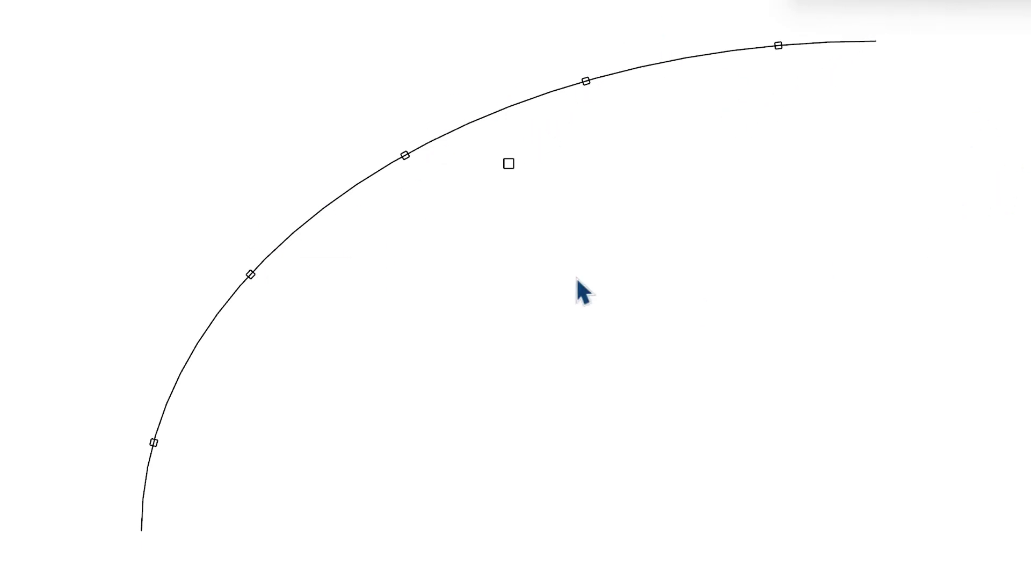
# - Delete the pasted path curve and bring back the hidden floor outline and beam lines
pyautogui.click(343, 196)
pyautogui.press('Delete')
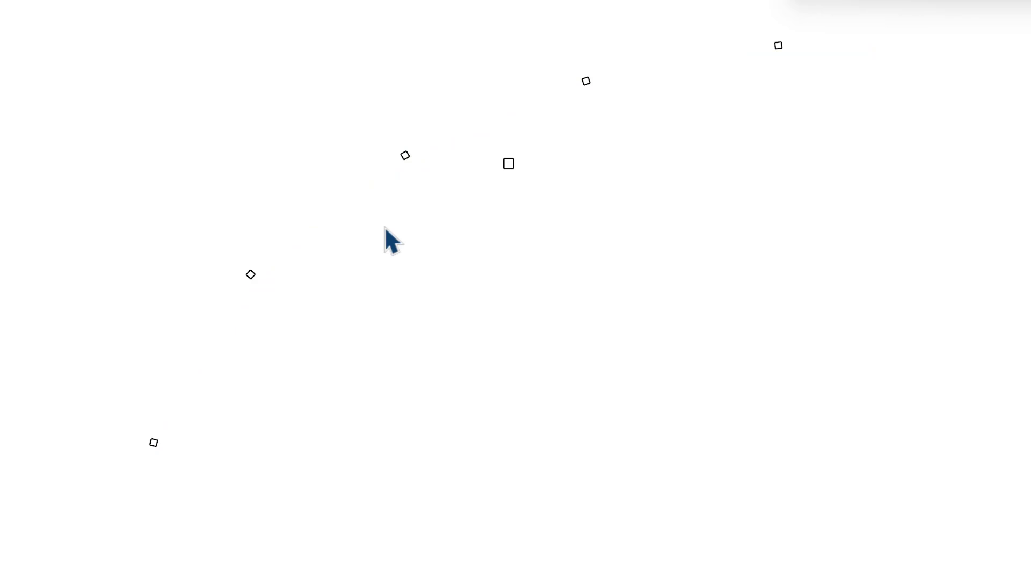
pyautogui.hotkey('ctrl', 'z')
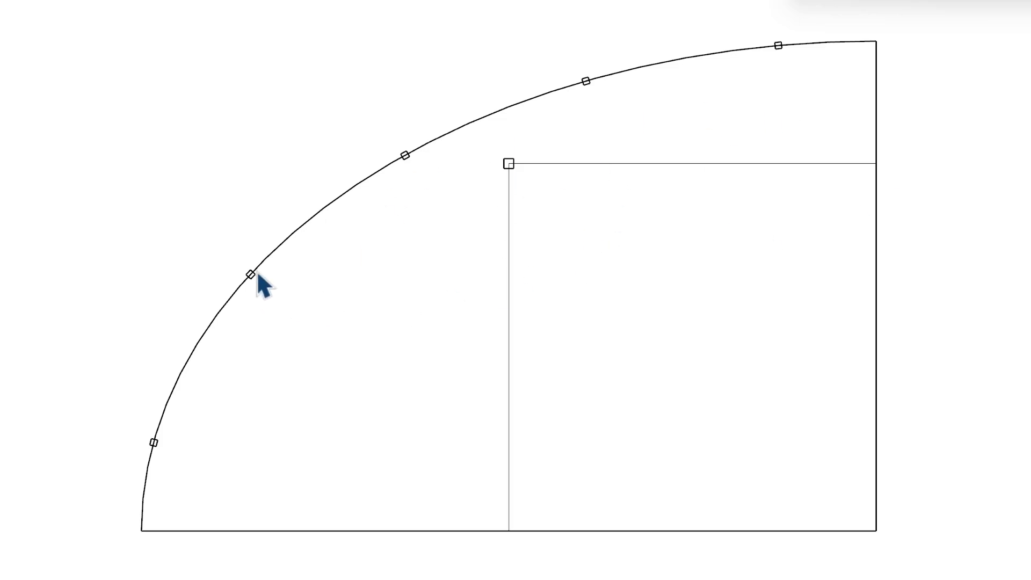
# - Make the whole quarter plan a component with its axes origin at the corner where the two straight outer edges meet opposite the curve
pyautogui.scroll(-2, 285, 236)
pyautogui.moveTo(773, 39); pyautogui.dragTo(200, 511)
pyautogui.scroll(2, 563, 304)
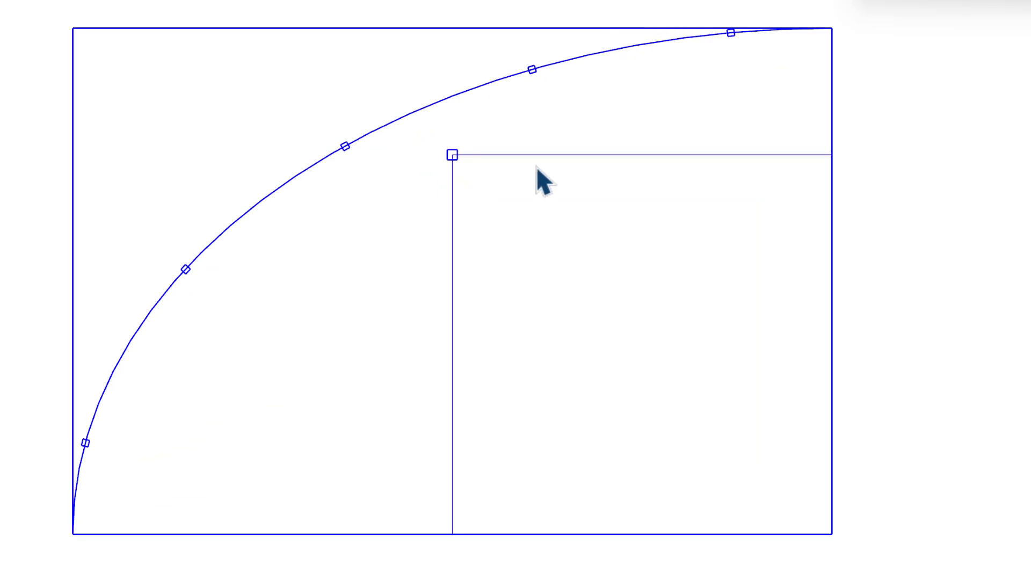
pyautogui.rightClick(535, 168)
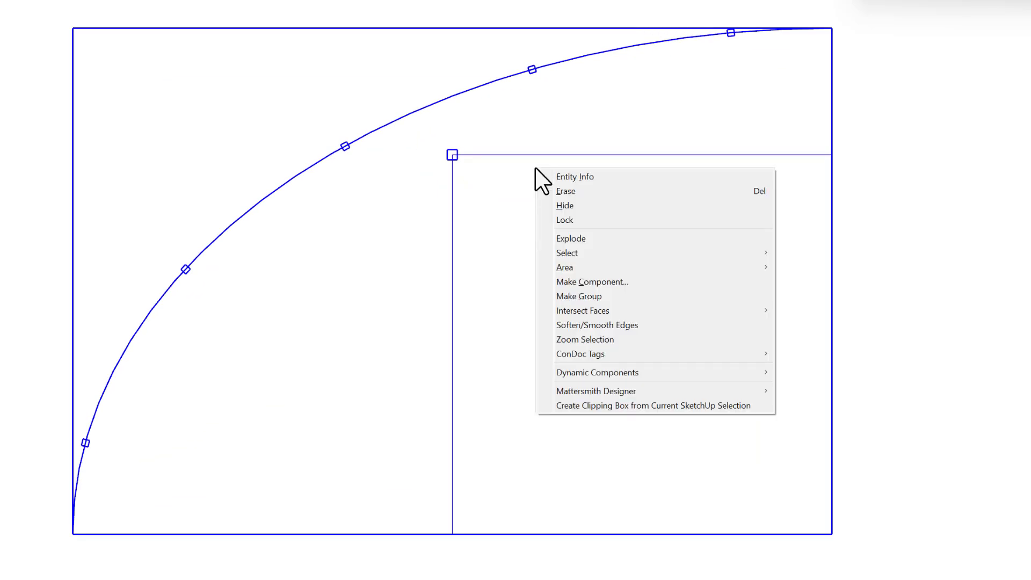
pyautogui.click(645, 285)
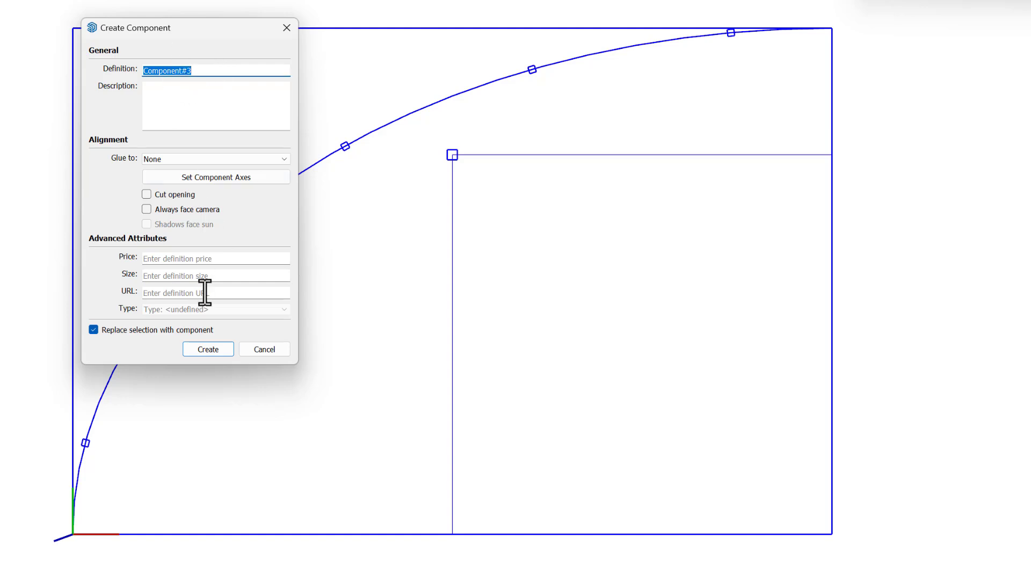
pyautogui.click(213, 177)
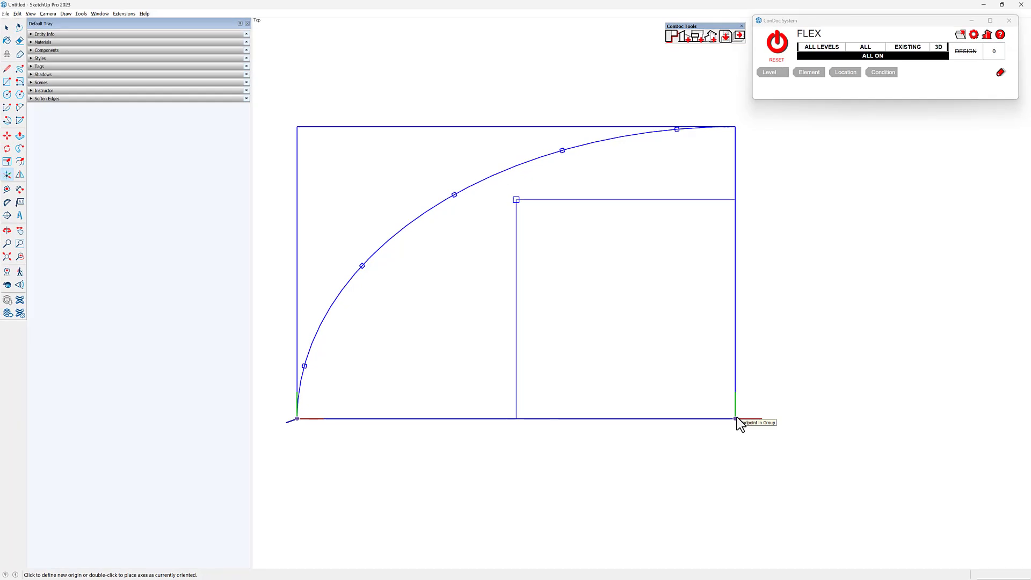
pyautogui.click(735, 418)
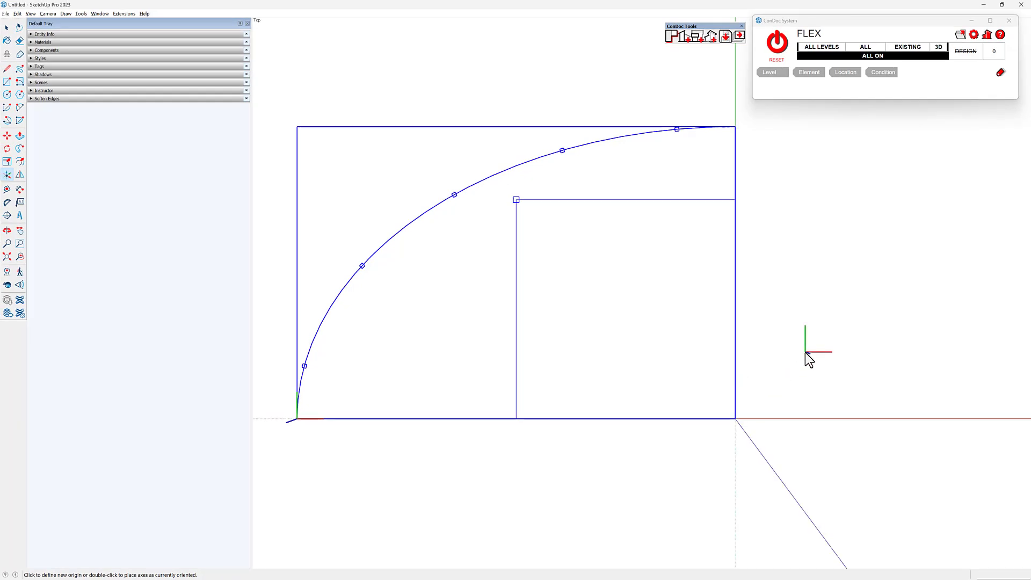
pyautogui.doubleClick(739, 418)
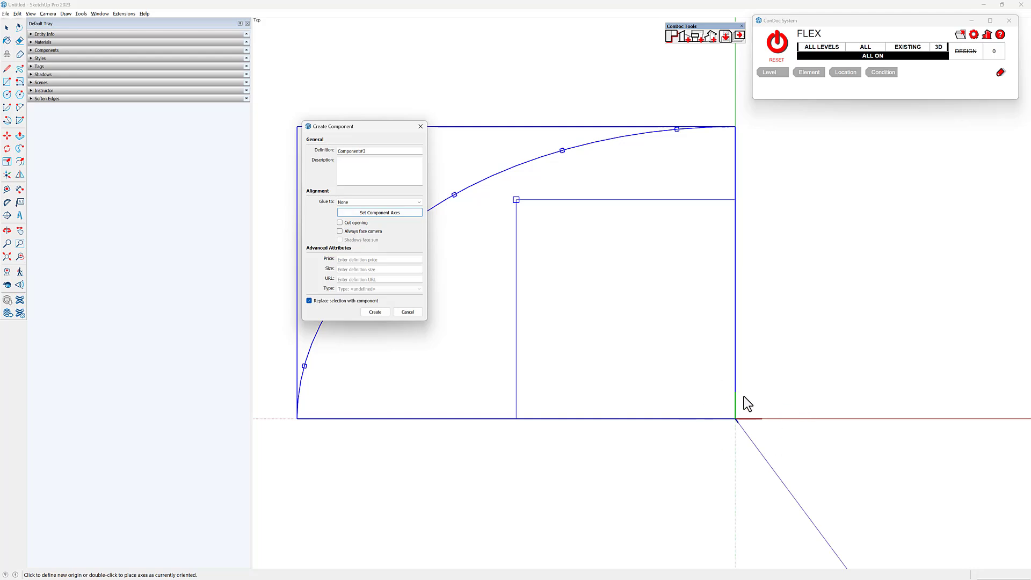
pyautogui.click(375, 311)
# - Flip a copy of the quarter component across the red plane, offset 37' 6" onto its straight inner edge, to form a half ellipse
pyautogui.moveTo(381, 313); pyautogui.dragTo(624, 208, button='middle')
pyautogui.hotkey('alt', 'a')
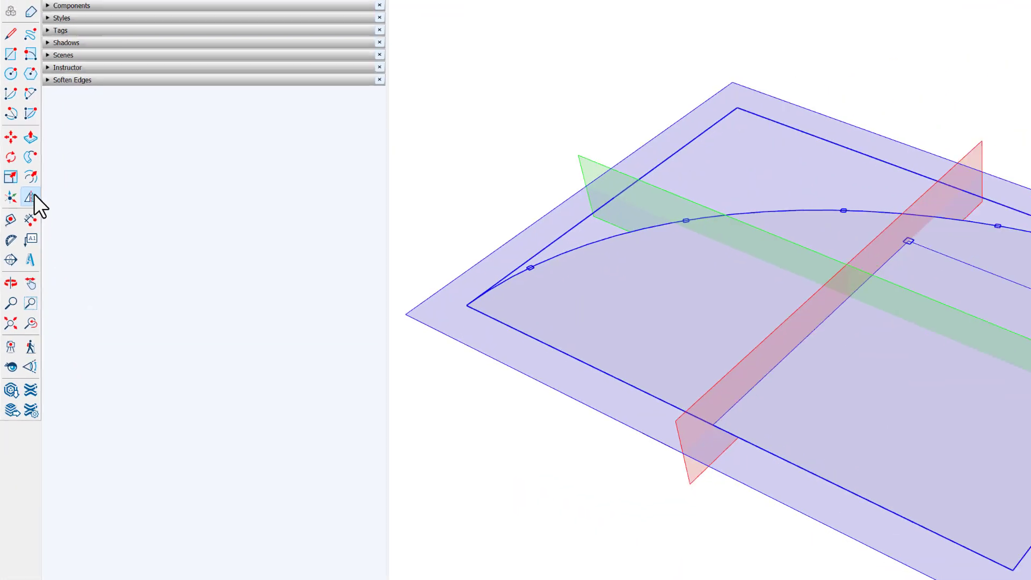
pyautogui.click(30, 198)
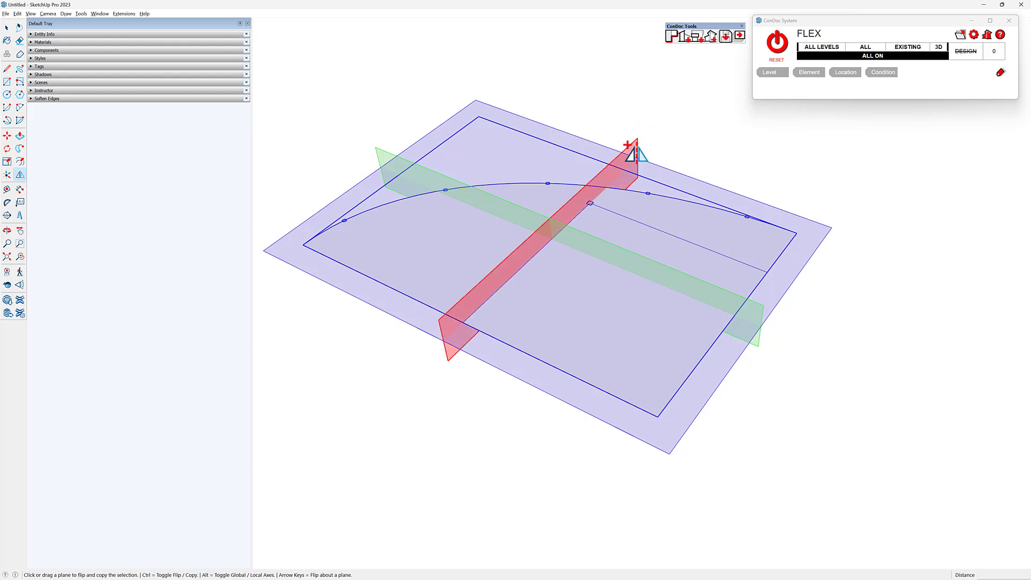
pyautogui.moveTo(636, 155); pyautogui.dragTo(501, 409)
pyautogui.moveTo(501, 408); pyautogui.dragTo(655, 410, button='middle')
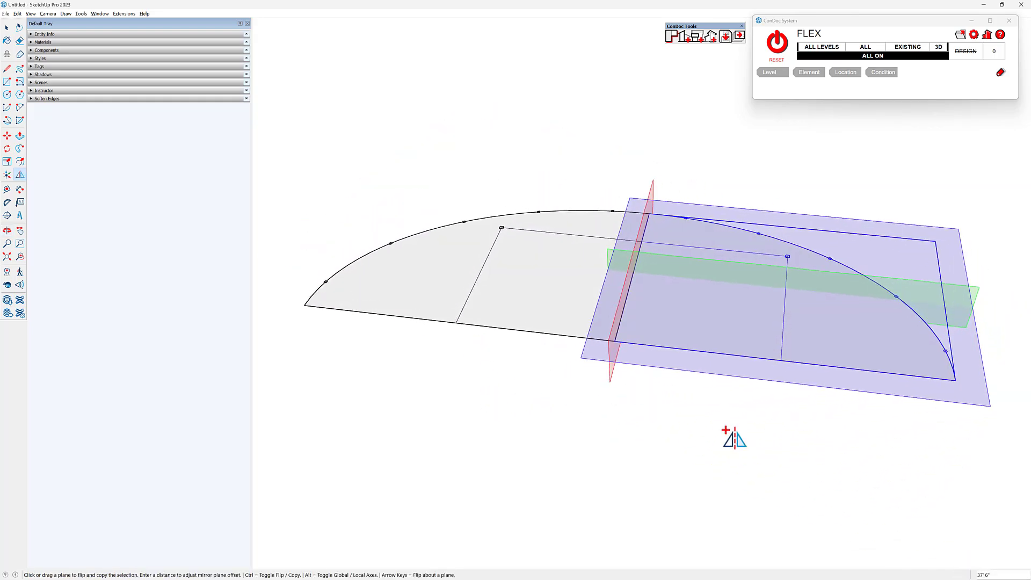
pyautogui.press('space')
# - Flip a copy of both quarter components across the green plane, offset 25' onto their straight edge, to complete the ellipse
pyautogui.moveTo(874, 464); pyautogui.dragTo(543, 203)
pyautogui.moveTo(798, 333); pyautogui.dragTo(538, 258, button='middle')
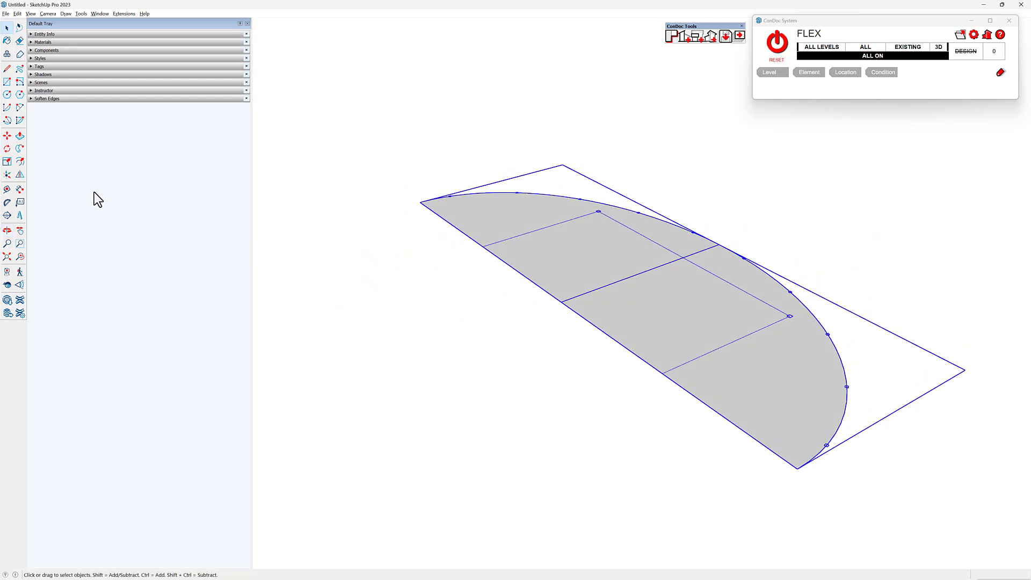
pyautogui.click(21, 175)
pyautogui.press('ctrl')
pyautogui.moveTo(488, 171); pyautogui.dragTo(533, 290)
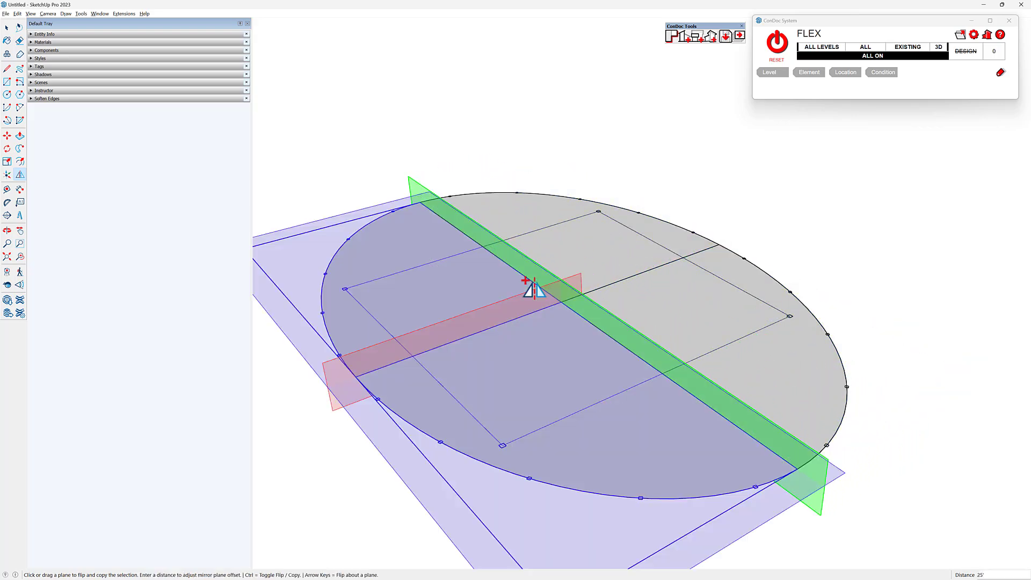
# - Inside one quarter component, cut the floor's curved edge, delete the remaining floor geometry and paste the curve back in place
pyautogui.moveTo(502, 231); pyautogui.dragTo(736, 319, button='middle')
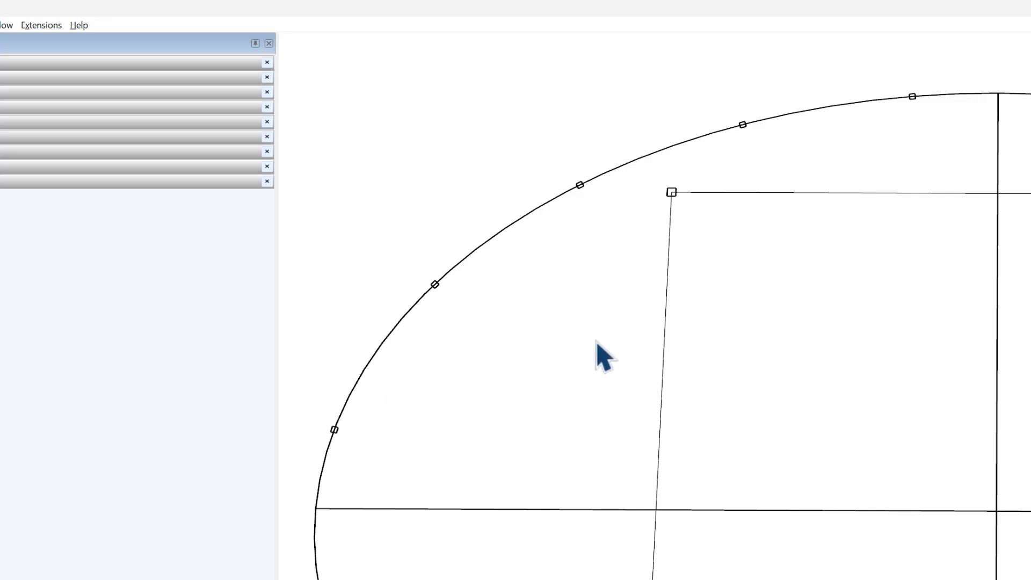
pyautogui.click(603, 270)
pyautogui.doubleClick(603, 272)
pyautogui.doubleClick(605, 280)
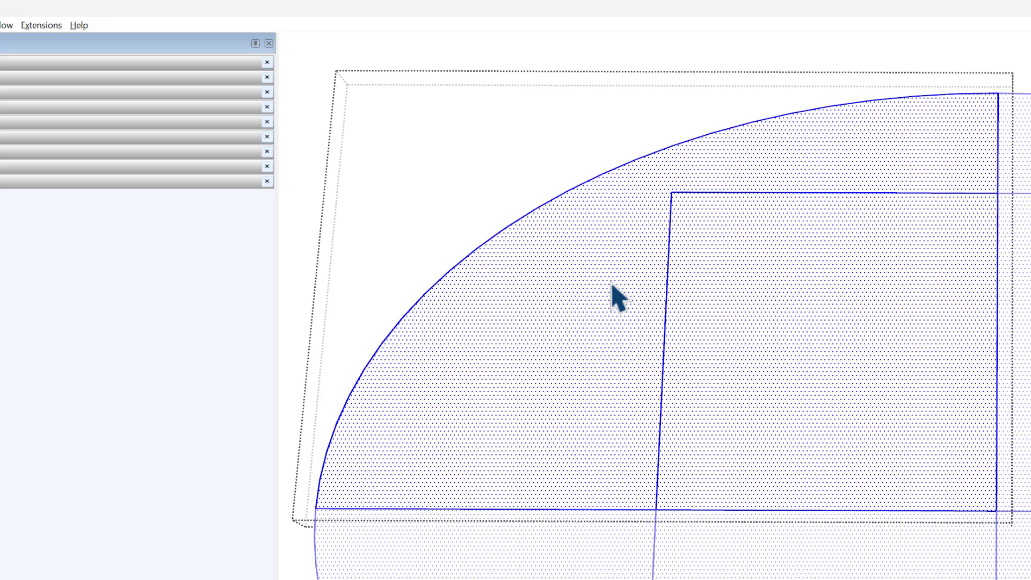
pyautogui.click(651, 154)
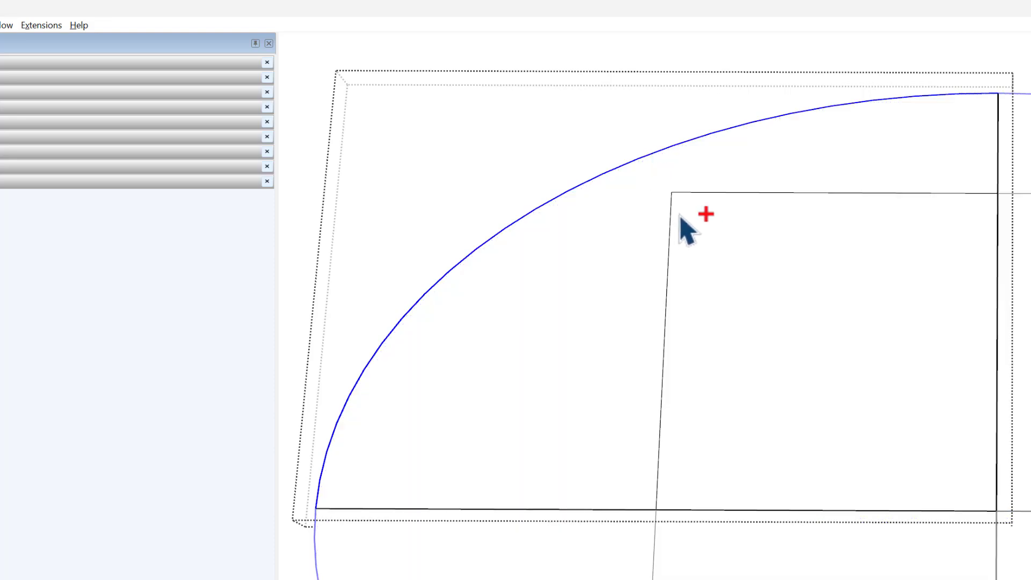
pyautogui.keyDown('ctrl'); pyautogui.doubleClick(681, 217); pyautogui.keyUp('ctrl')
pyautogui.hotkey('ctrl', 'x')
pyautogui.click(718, 325)
pyautogui.press('Delete')
pyautogui.hotkey('ctrl', 'shift', 'v')
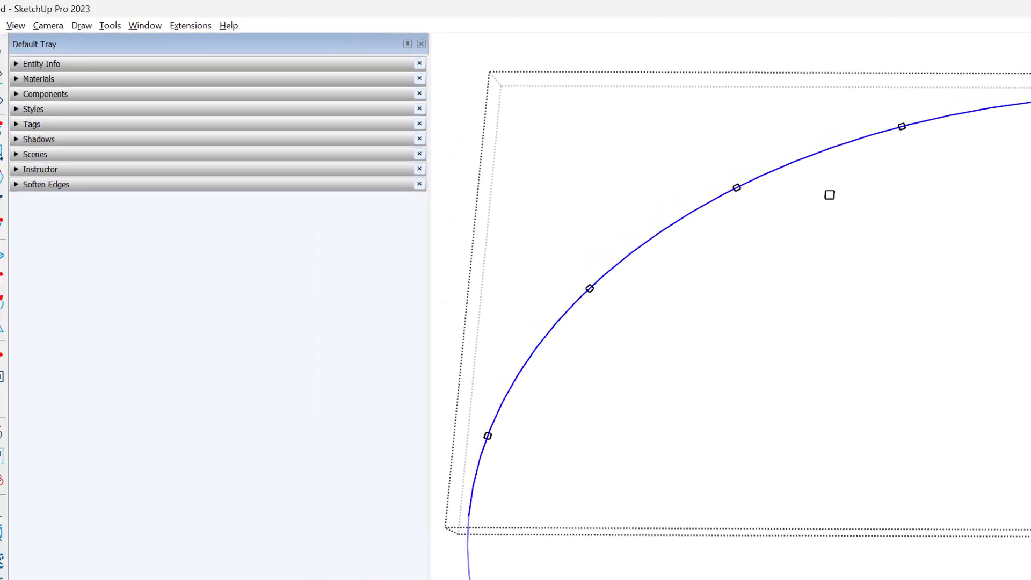
pyautogui.click(181, 25)
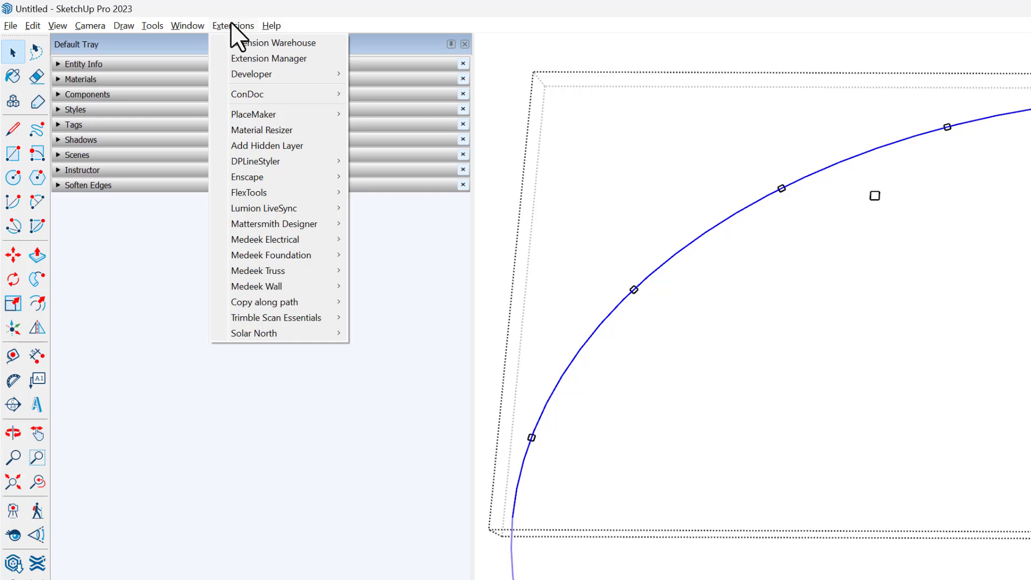
pyautogui.moveTo(124, 27)
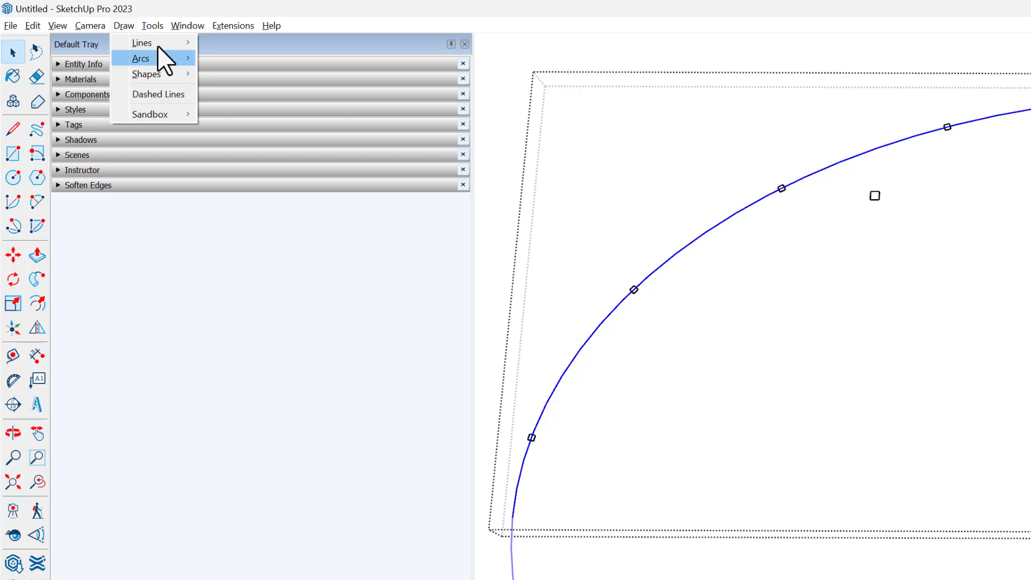
pyautogui.moveTo(231, 27)
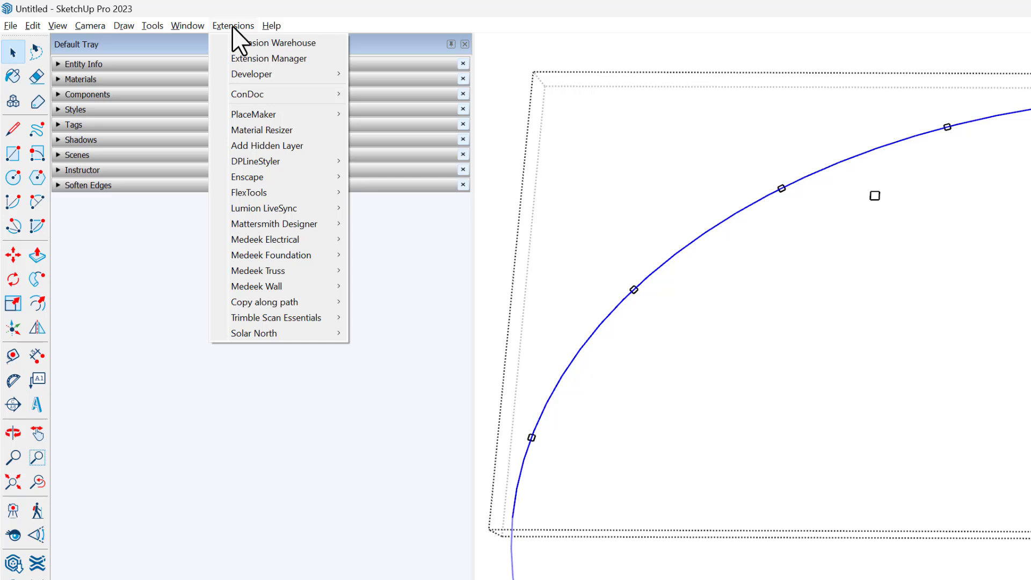
# - Show the DPLineStyler toolbar and place it over the drawing near the curve
pyautogui.rightClick(30, 106)
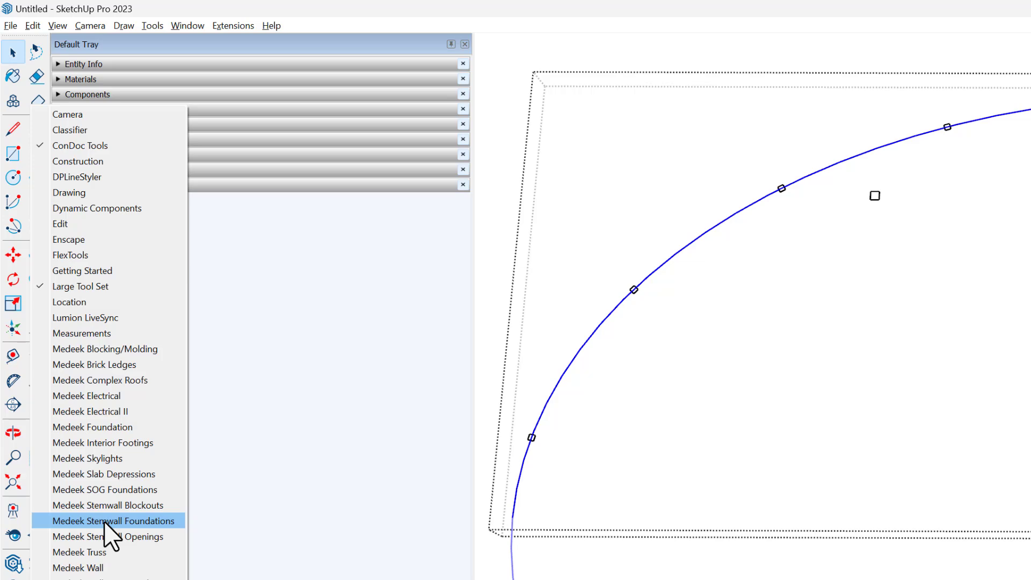
pyautogui.click(133, 179)
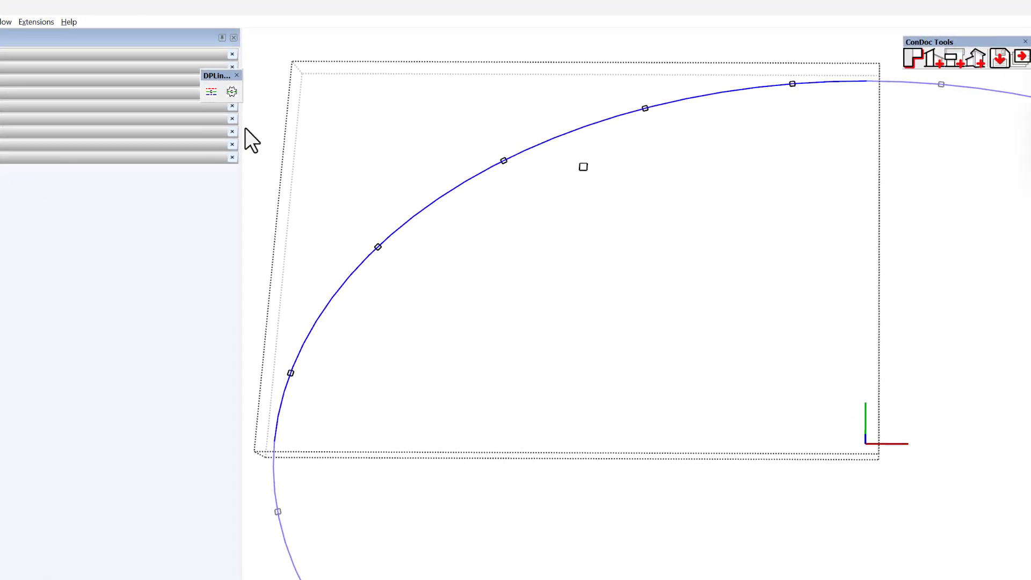
pyautogui.moveTo(217, 76); pyautogui.dragTo(743, 117)
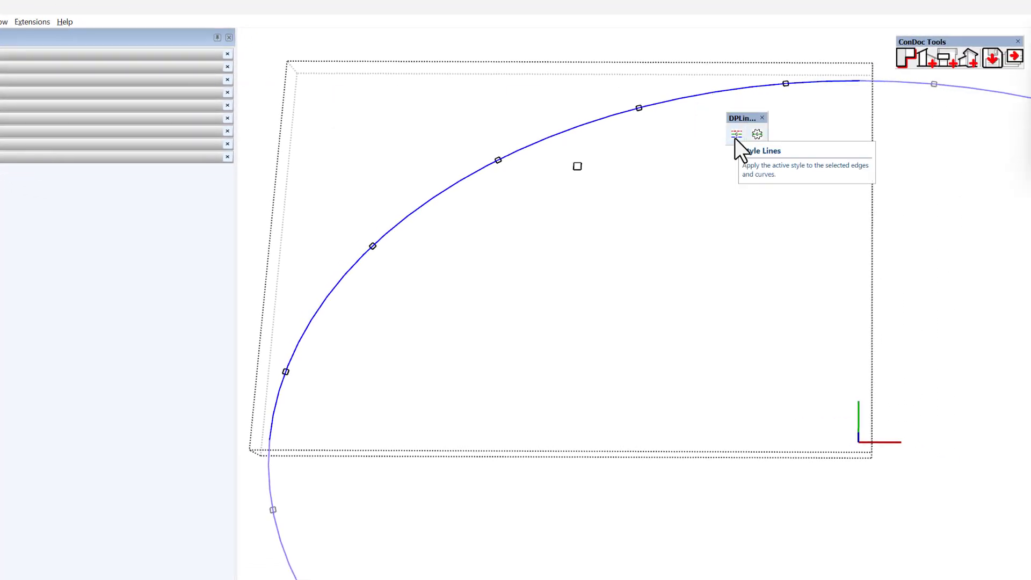
# - Apply the active DPLineStyle to the curve with Edge Color by Material turned on, and leave the component
pyautogui.click(735, 136)
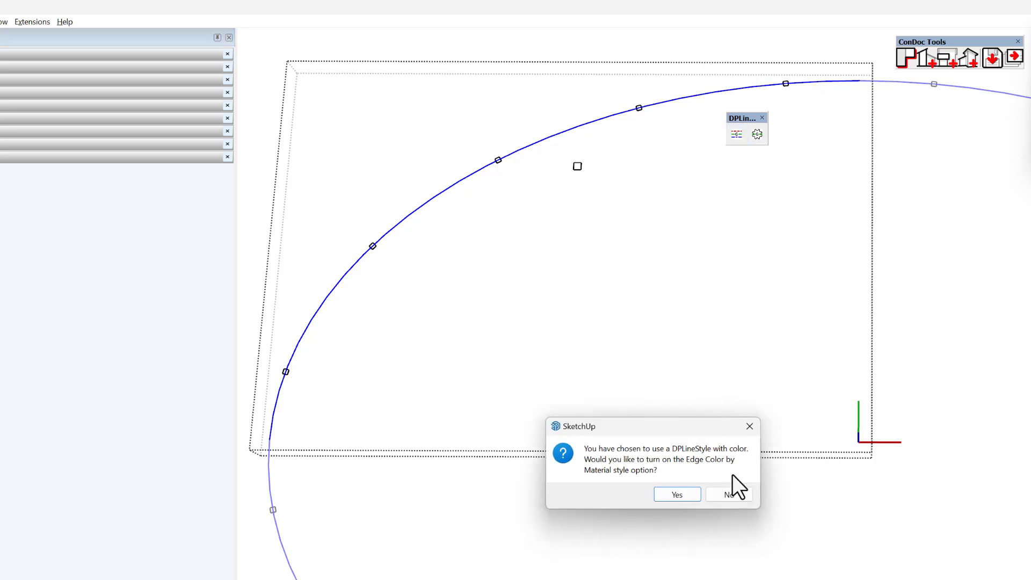
pyautogui.click(677, 494)
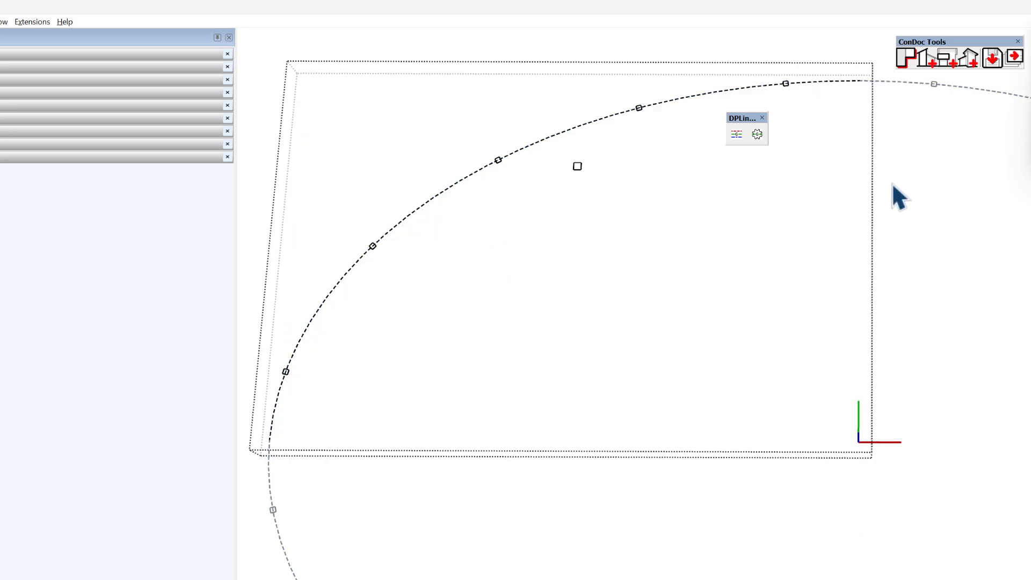
pyautogui.click(900, 167)
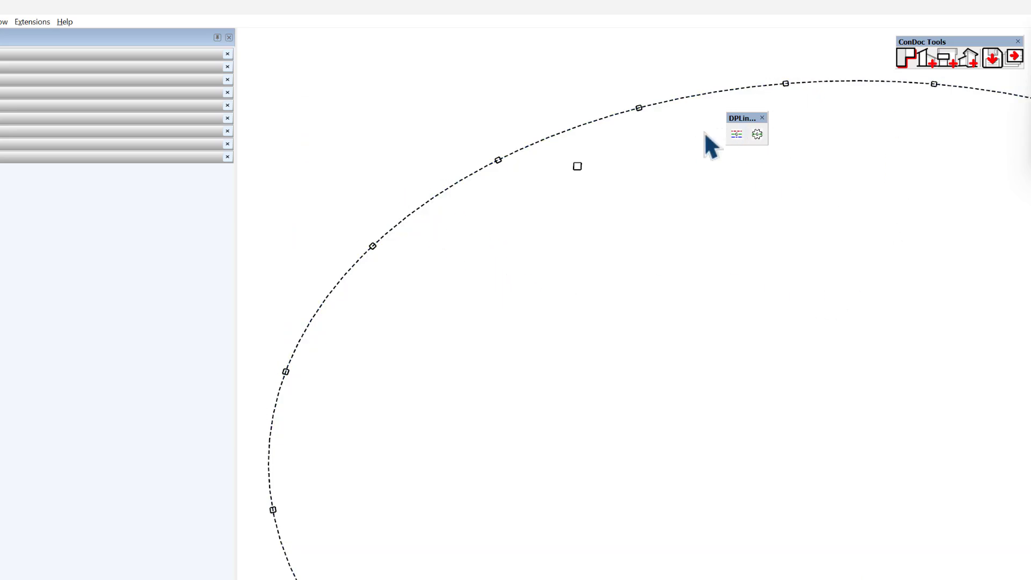
# - Review the available style names in the Line Styler settings and close them without changing anything
pyautogui.click(757, 134)
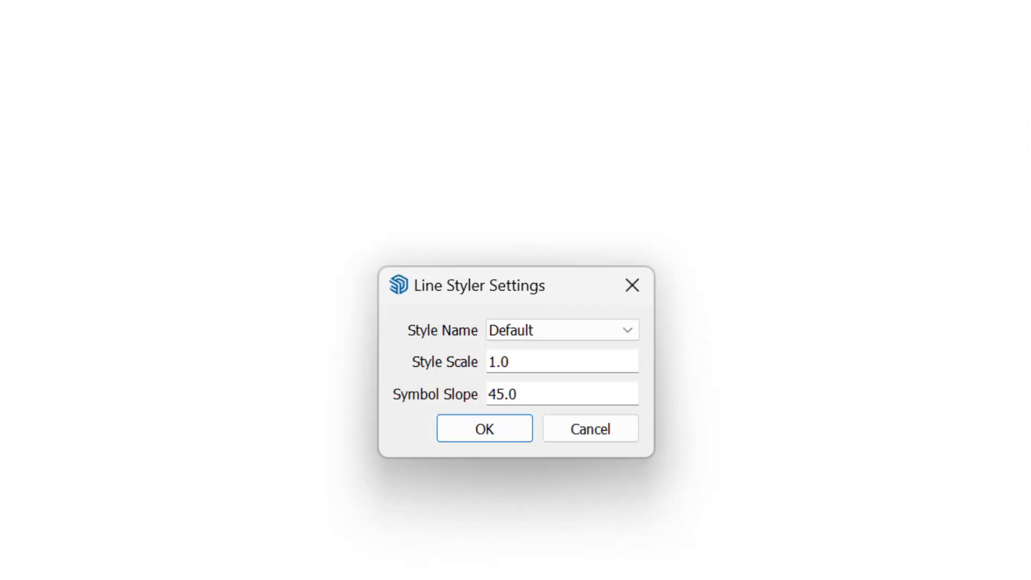
pyautogui.click(427, 234)
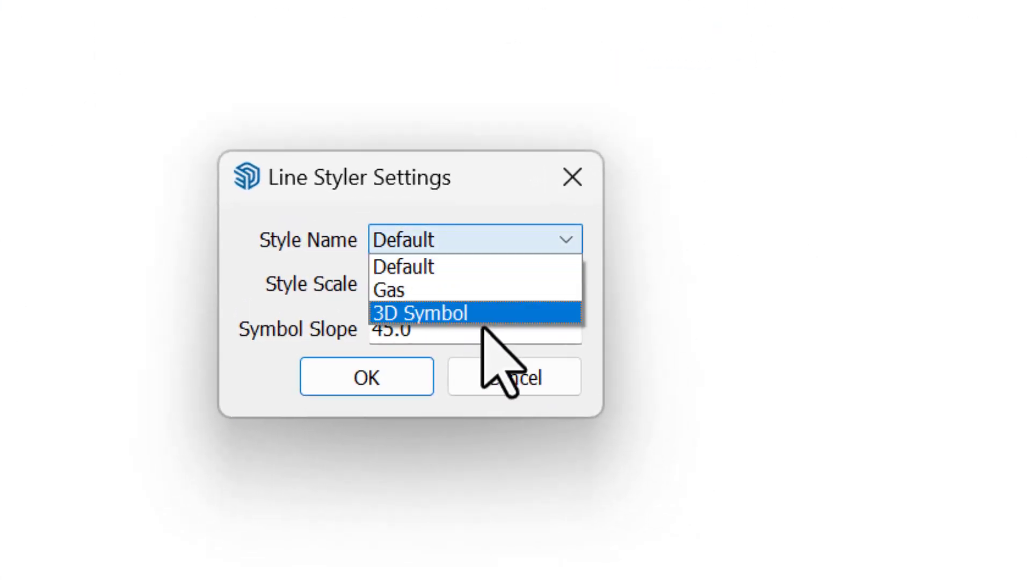
pyautogui.click(573, 177)
pyautogui.click(572, 177)
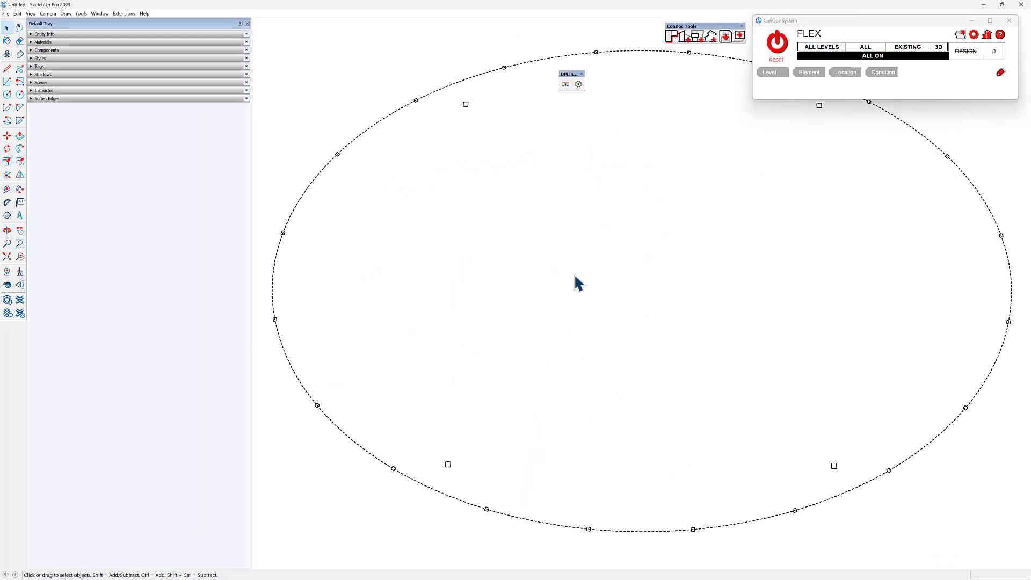
# - Apply the evenly dashed pattern with a 3" dash length to the quarter component's curve and inspect the dashes
pyautogui.click(66, 14)
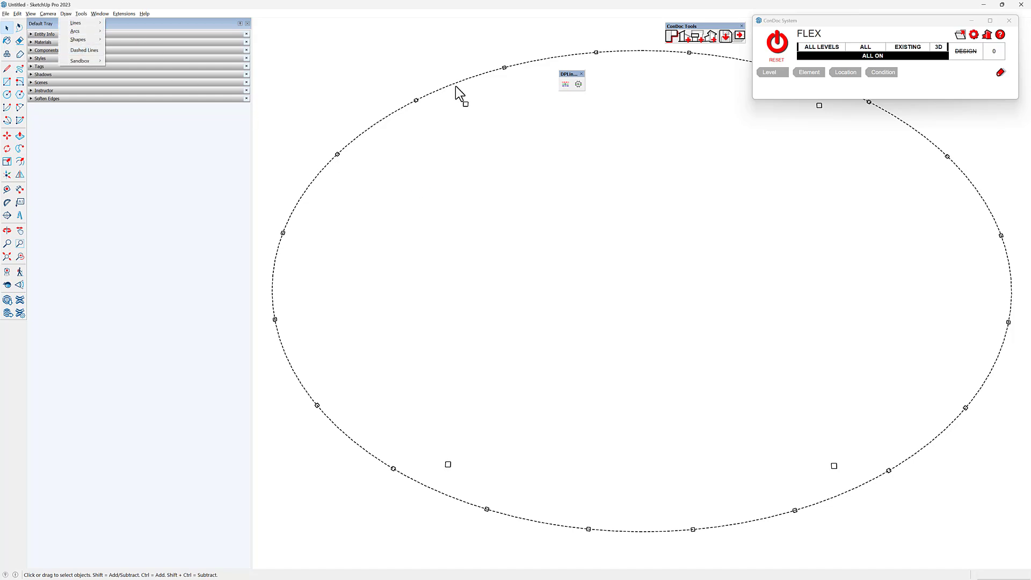
pyautogui.click(508, 60)
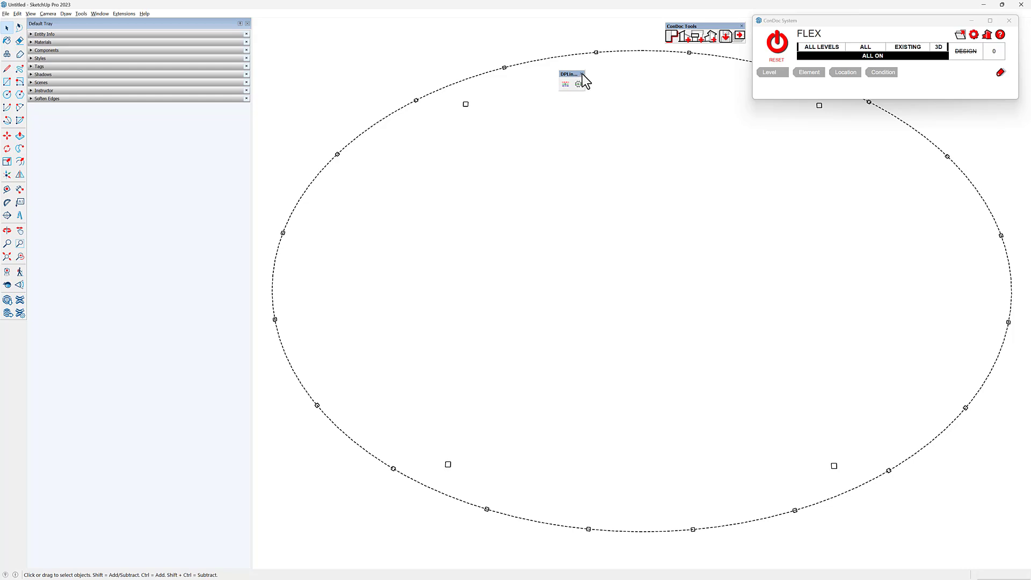
pyautogui.click(631, 143)
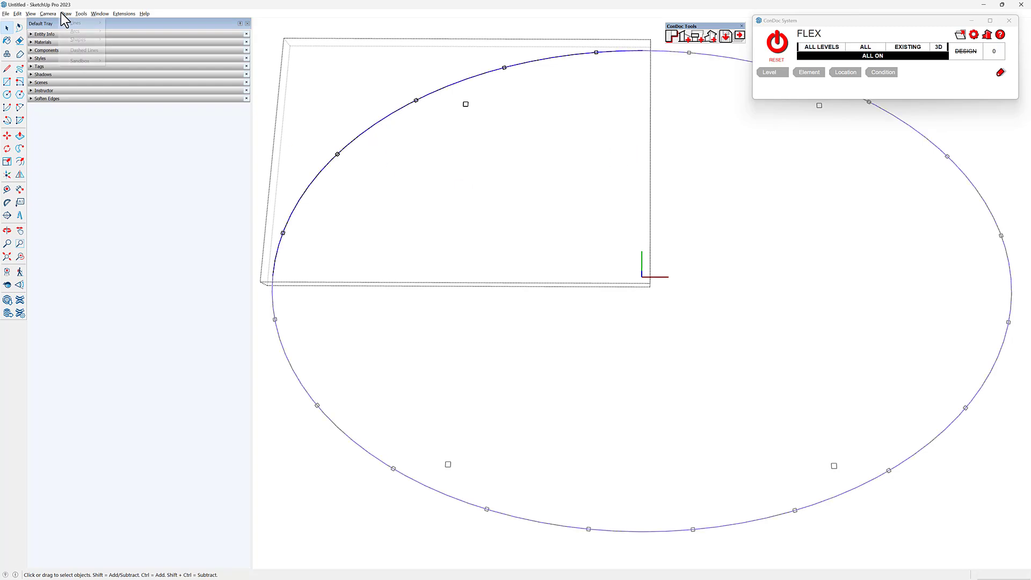
pyautogui.click(80, 50)
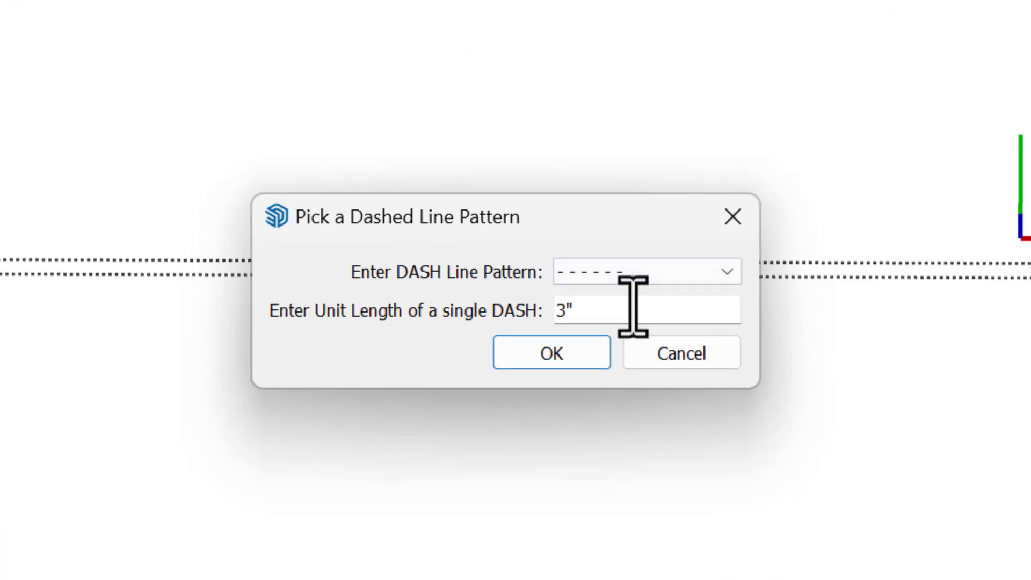
pyautogui.click(556, 353)
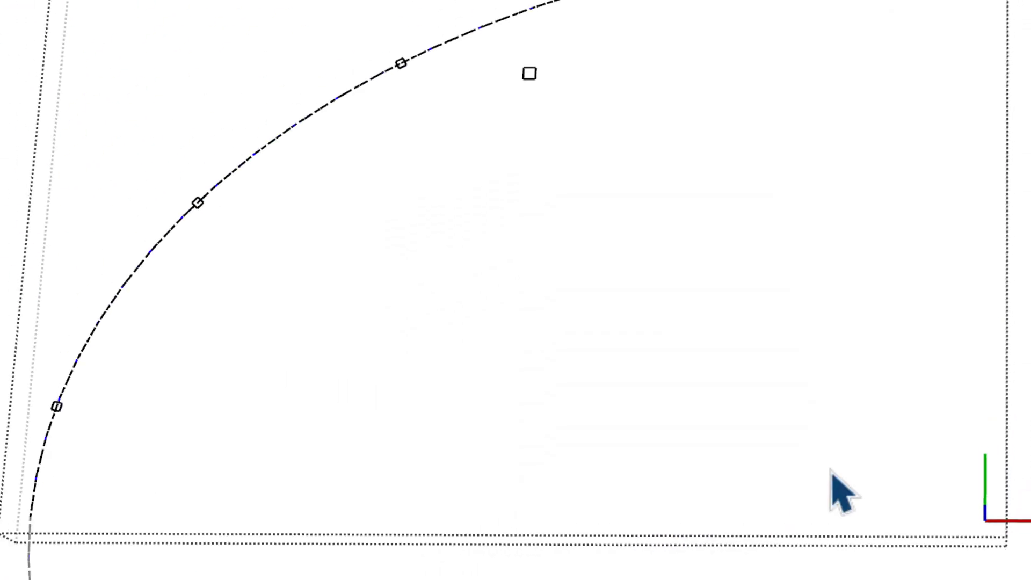
pyautogui.scroll(-1, 932, 316)
pyautogui.scroll(6, 449, 251)
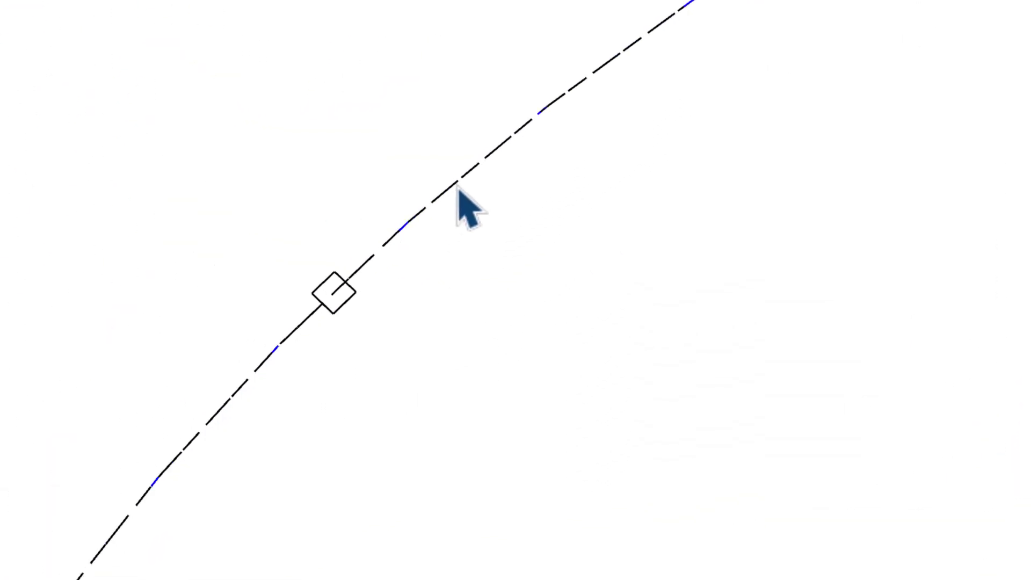
pyautogui.scroll(-2, 458, 186)
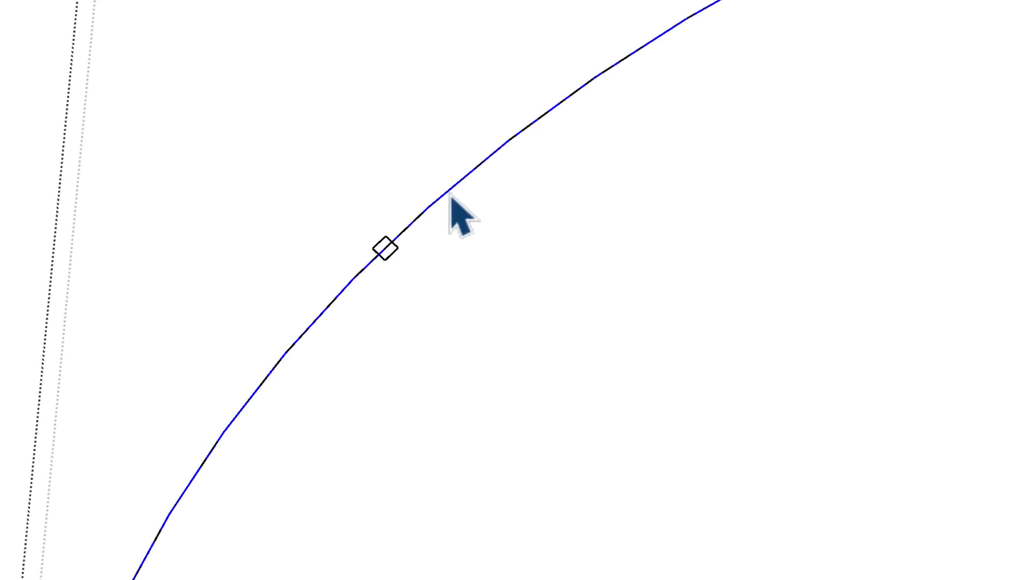
pyautogui.scroll(-2, 450, 199)
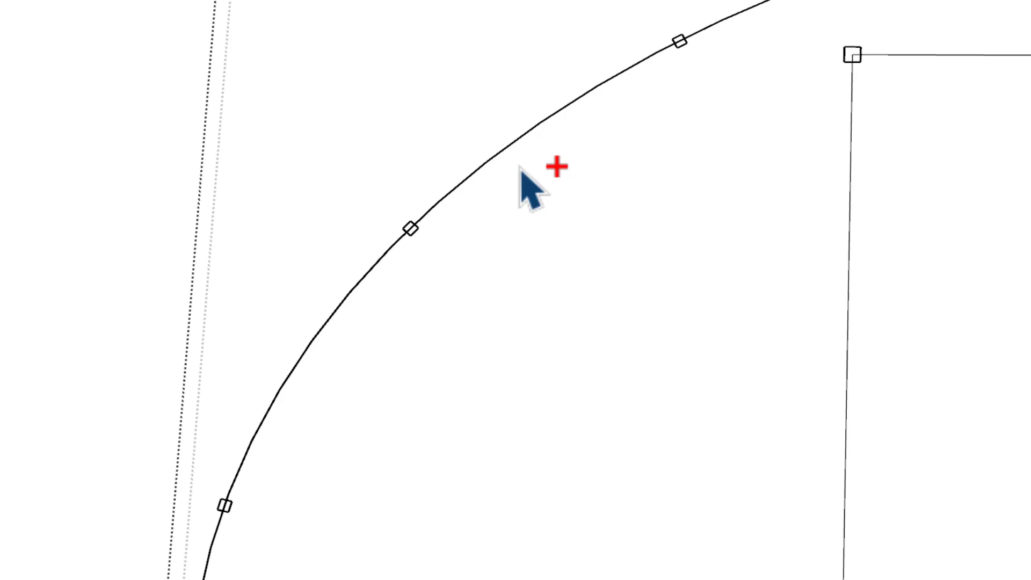
# - Delete all the geometry inside the quarter component and paste the copied curve back in place
pyautogui.hotkey('ctrl', 'a')
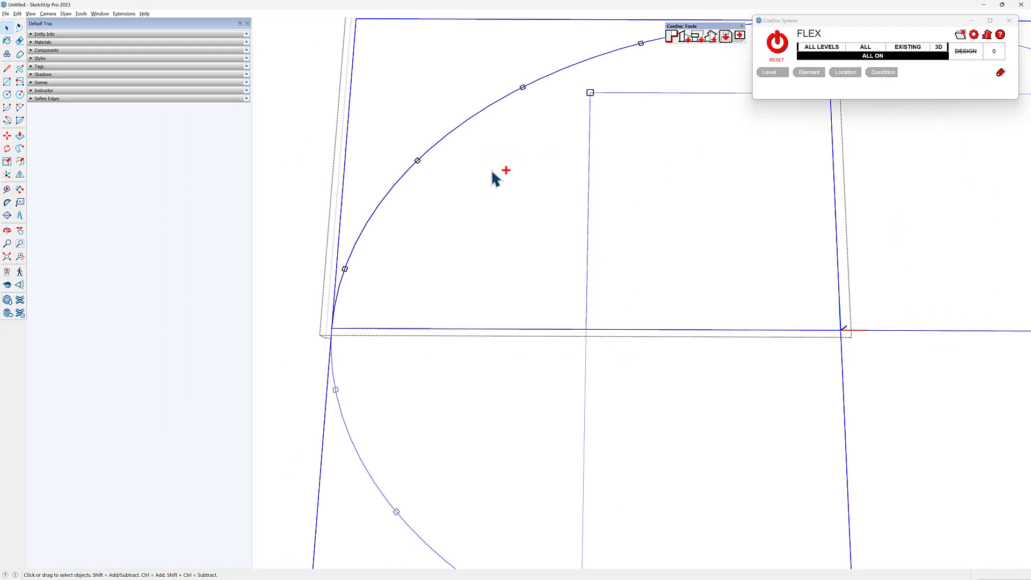
pyautogui.press('Delete')
pyautogui.hotkey('ctrl', 'shift', 'v')
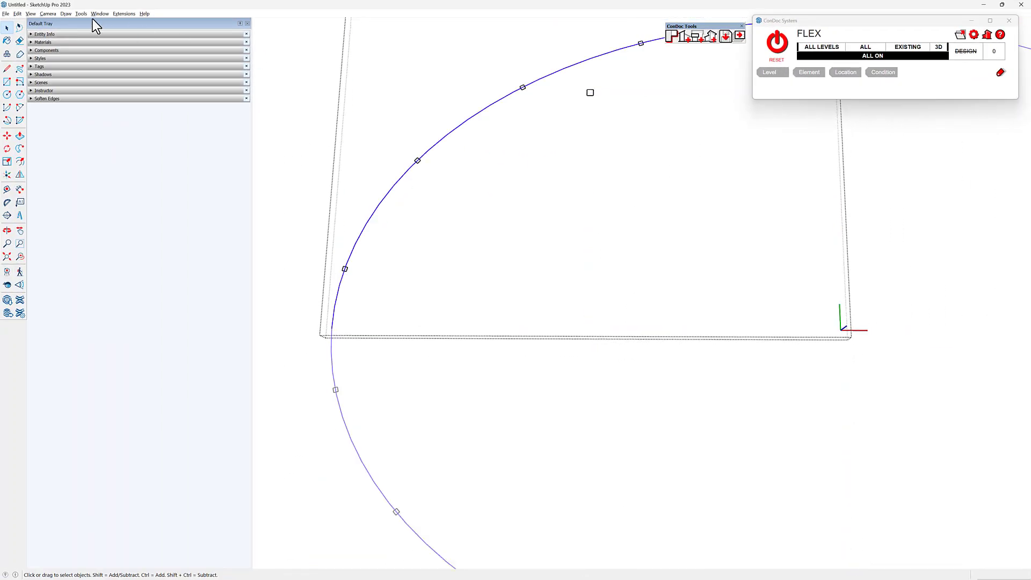
# - Convert the pasted curve to evenly dashed lines with a 3" dash length, and explode the curve
pyautogui.click(67, 15)
pyautogui.click(78, 54)
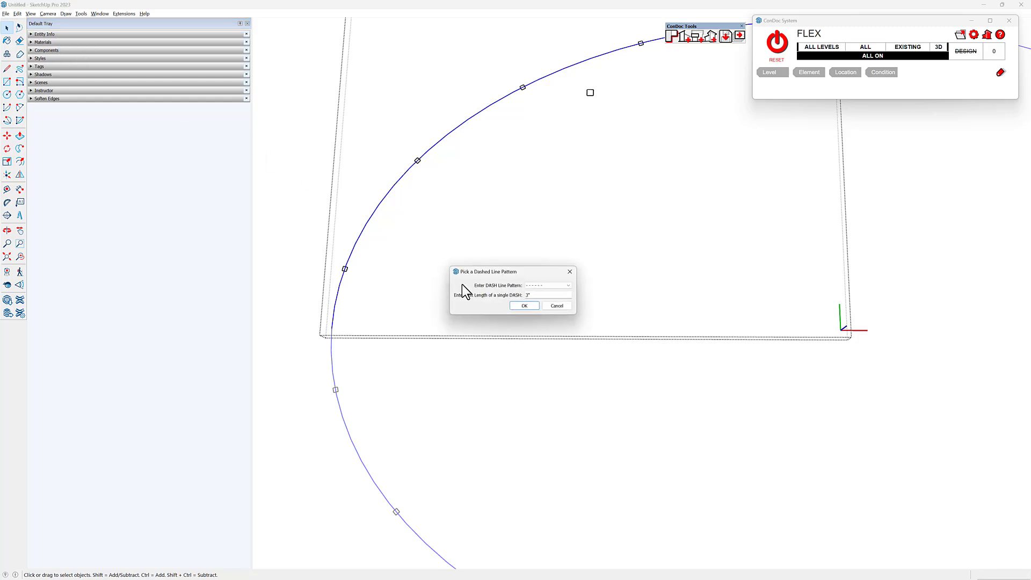
pyautogui.click(519, 305)
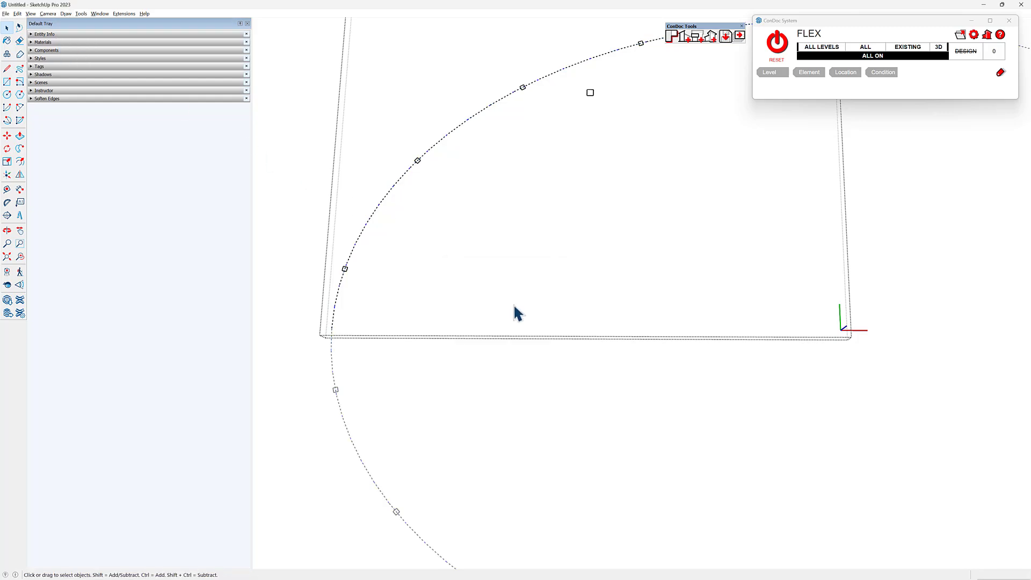
pyautogui.rightClick(396, 184)
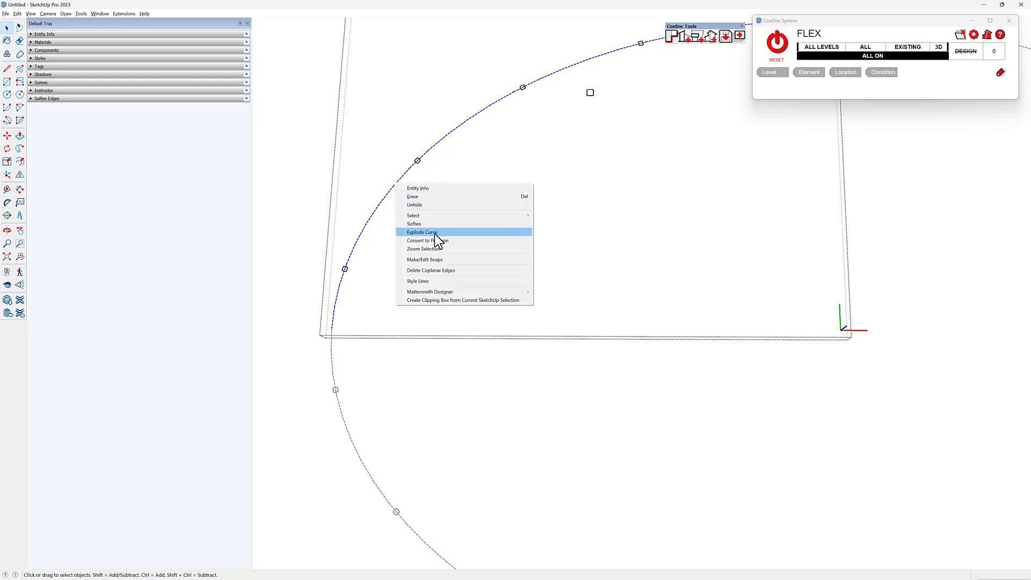
pyautogui.click(434, 231)
# - Examine the dashes and individual segments along the quarter curve near the columns
pyautogui.scroll(4, 397, 191)
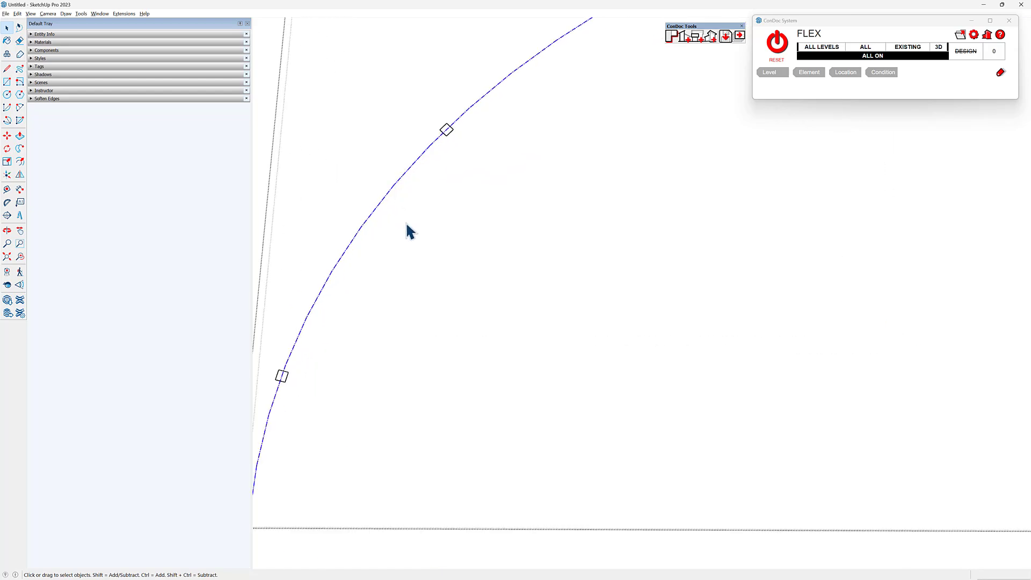
pyautogui.scroll(-5, 409, 230)
pyautogui.scroll(5, 407, 205)
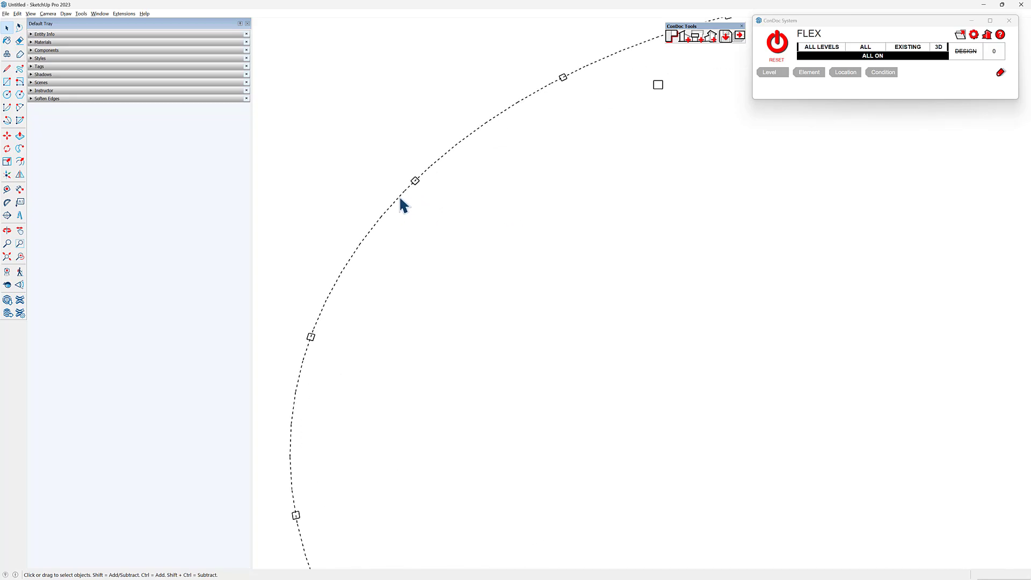
pyautogui.click(398, 198)
pyautogui.scroll(2, 397, 202)
pyautogui.scroll(1, 397, 202)
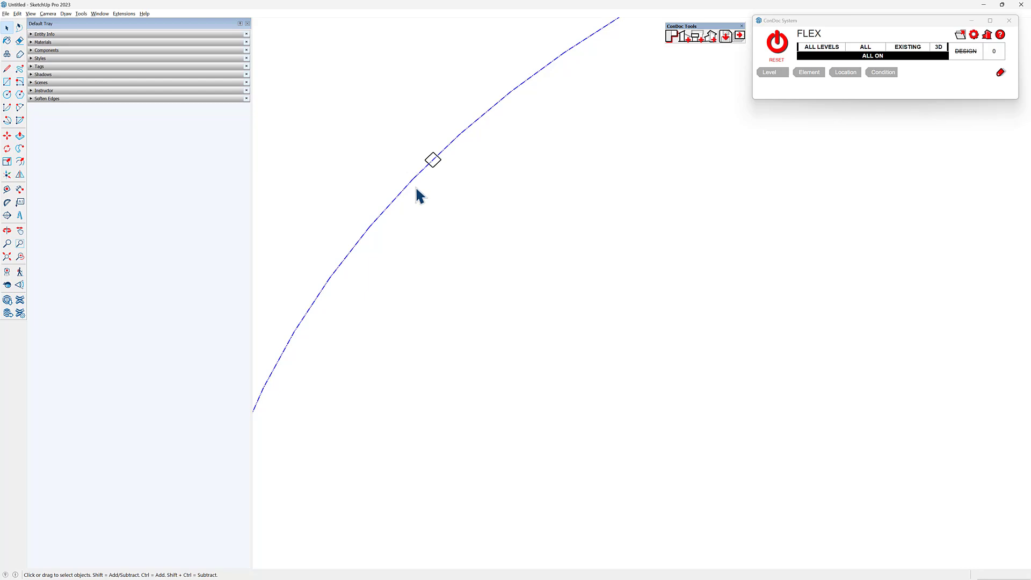
pyautogui.scroll(1, 418, 191)
pyautogui.click(419, 196)
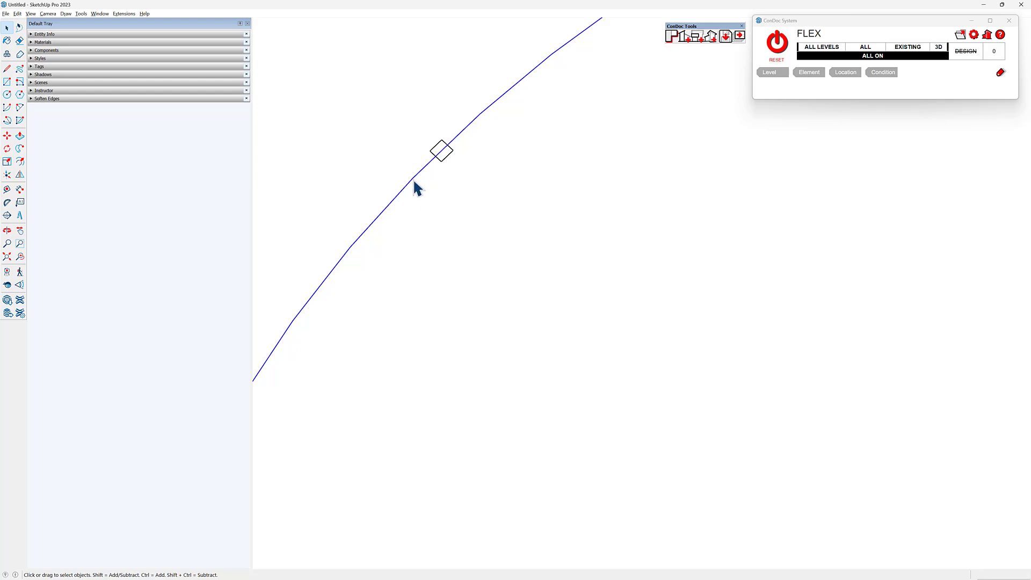
pyautogui.scroll(-5, 415, 180)
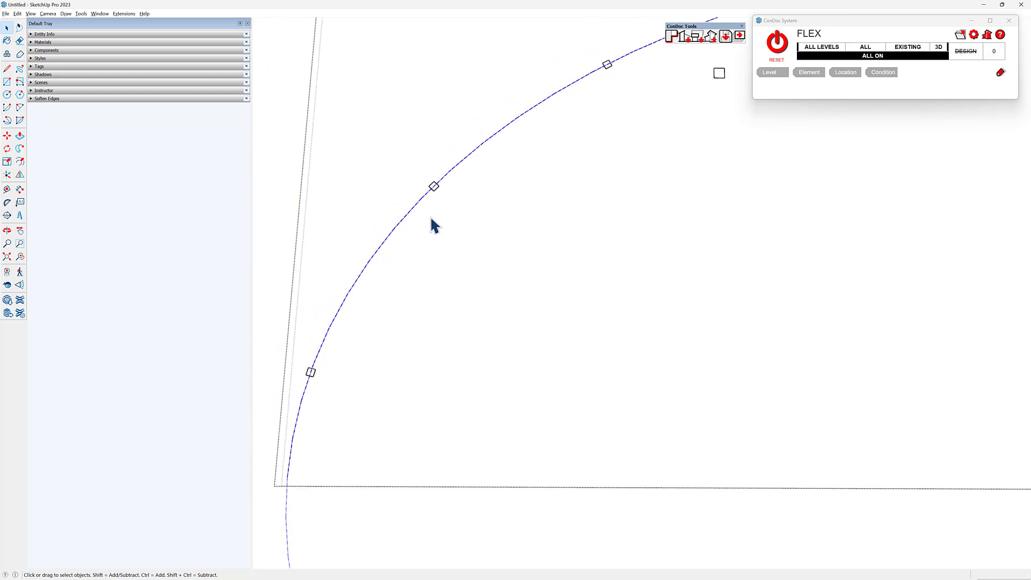
# - Place the dashed curve in its own group inside the quarter component, and leave the component
pyautogui.rightClick(449, 148)
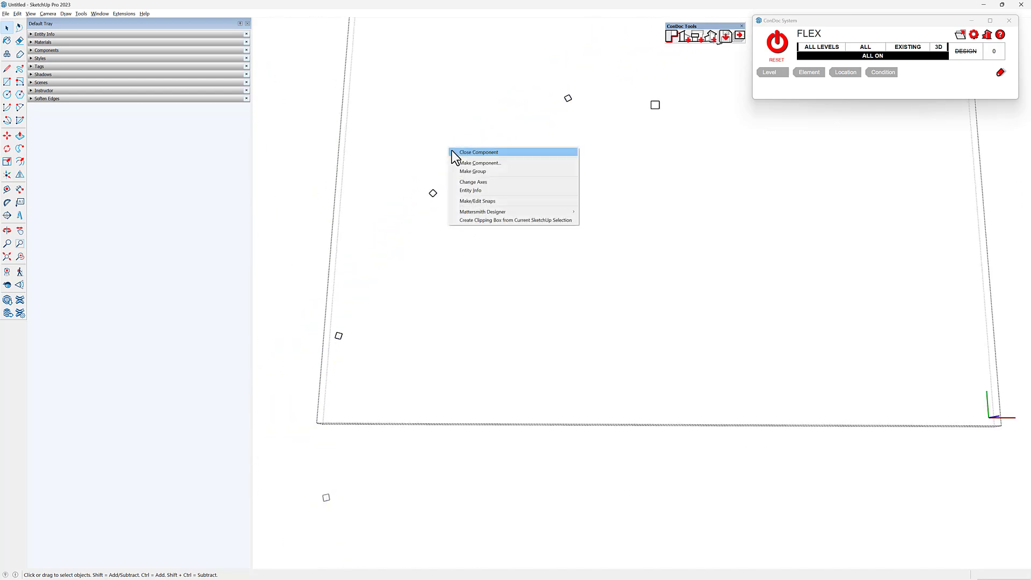
pyautogui.click(471, 172)
pyautogui.hotkey('ctrl', 'z')
pyautogui.press('Escape')
pyautogui.press('Escape')
pyautogui.scroll(-3, 380, 252)
pyautogui.moveTo(455, 217); pyautogui.dragTo(458, 231, button='middle')
pyautogui.scroll(4, 561, 119)
pyautogui.scroll(-5, 478, 156)
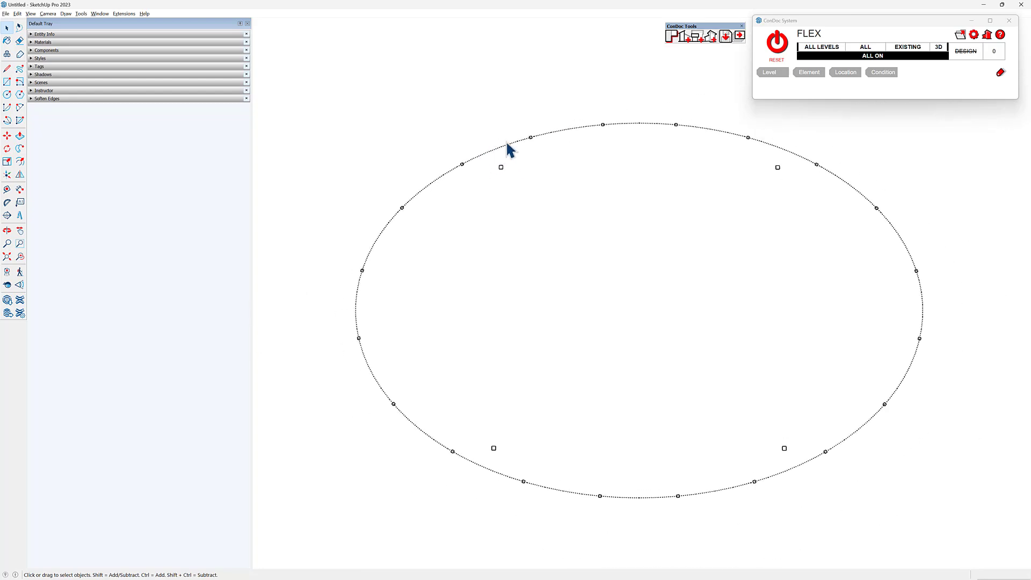
# - Open the freestanding square column inside the ellipse and make its face and edges a group
pyautogui.scroll(3, 504, 168)
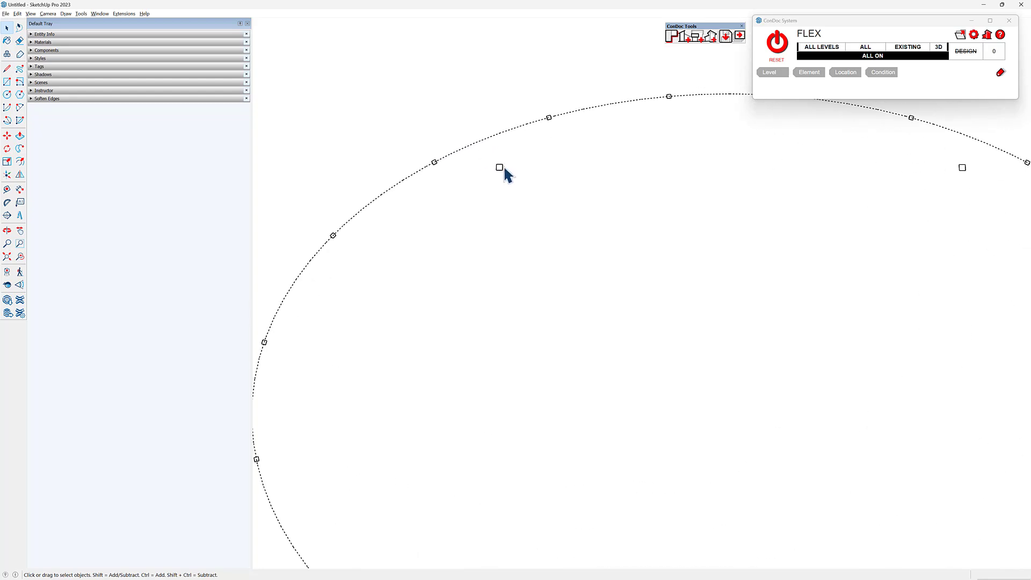
pyautogui.scroll(5, 503, 169)
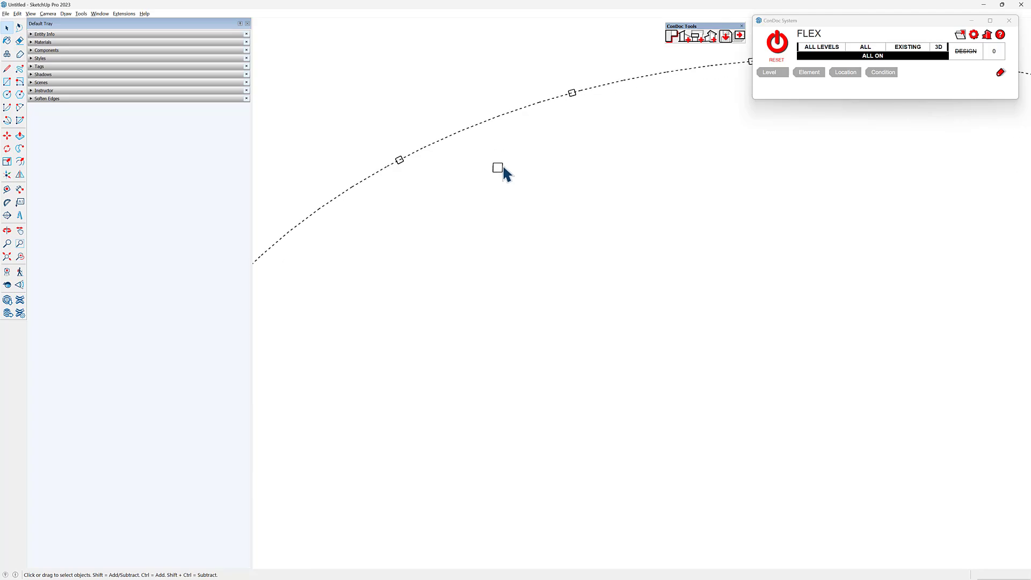
pyautogui.doubleClick(494, 163)
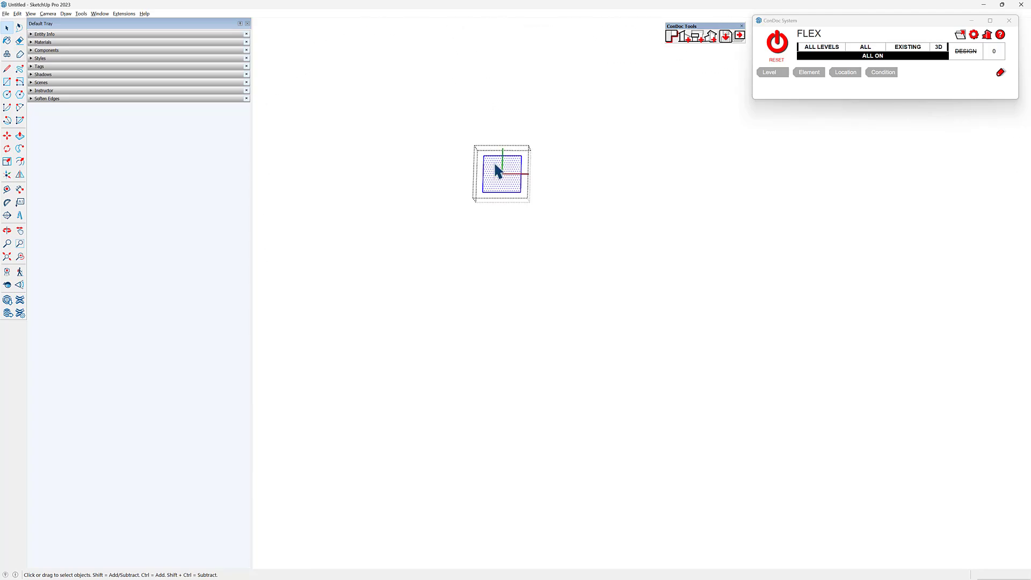
pyautogui.press('l')
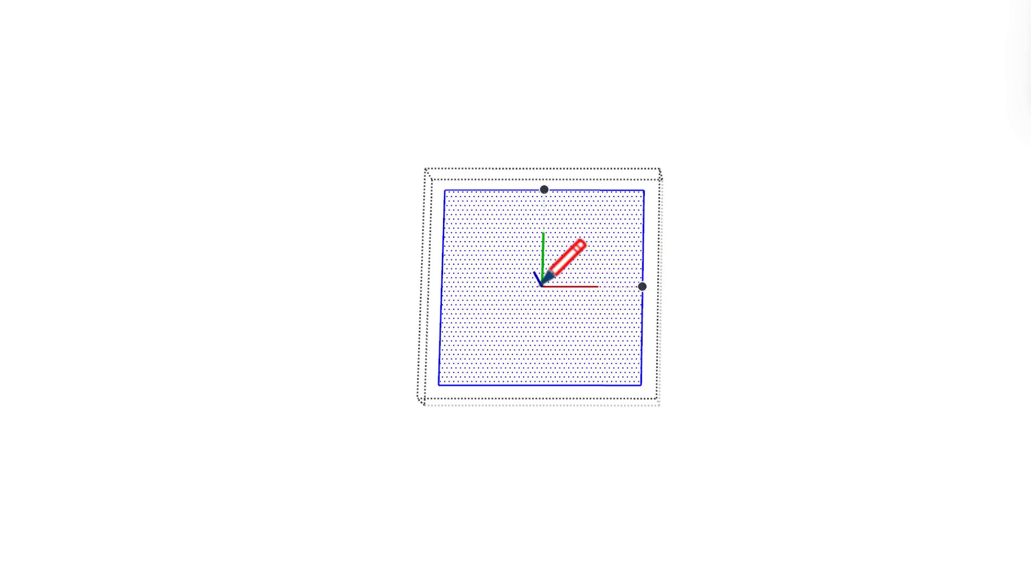
pyautogui.press('space')
pyautogui.rightClick(555, 260)
pyautogui.click(642, 397)
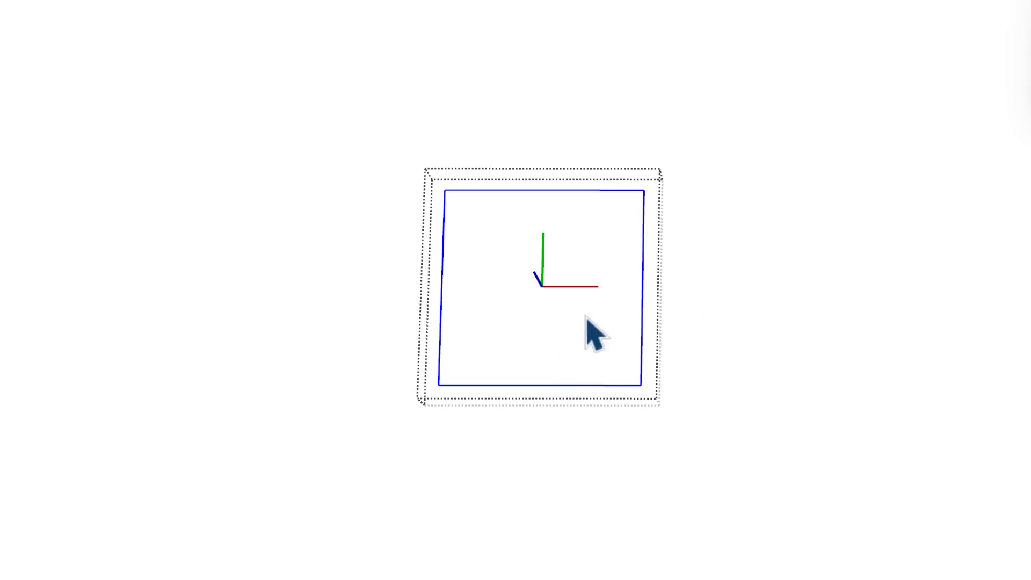
# - Draw a 4" line from the column's center along the green axis
pyautogui.scroll(5, 516, 273)
pyautogui.press('l')
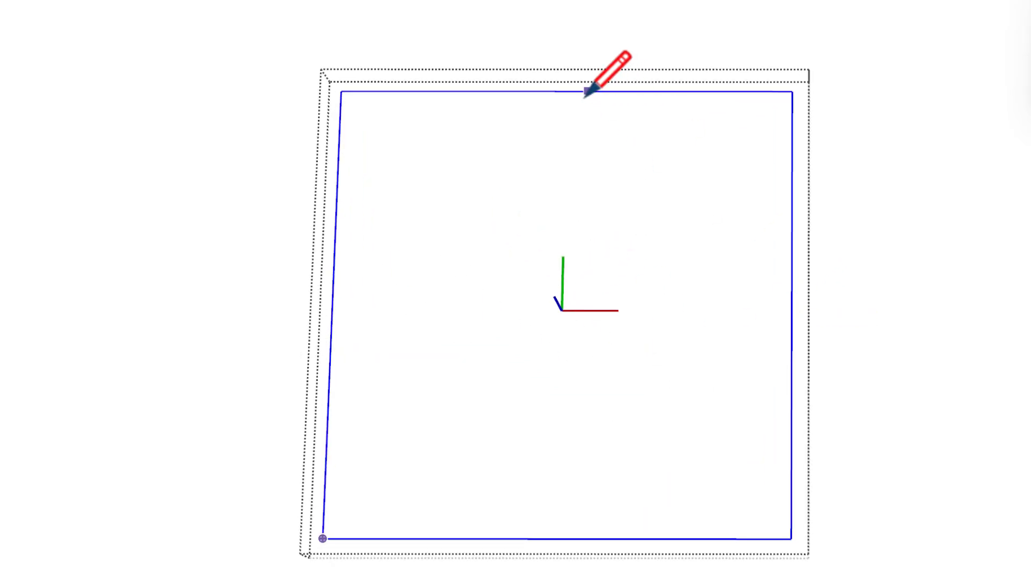
pyautogui.click(562, 310)
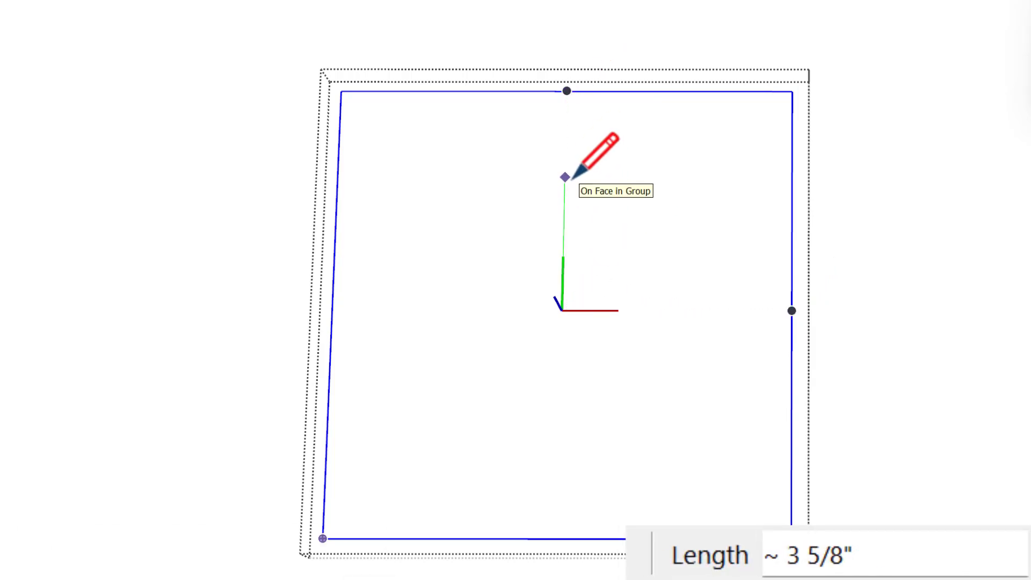
pyautogui.write('4')
pyautogui.press('Return')
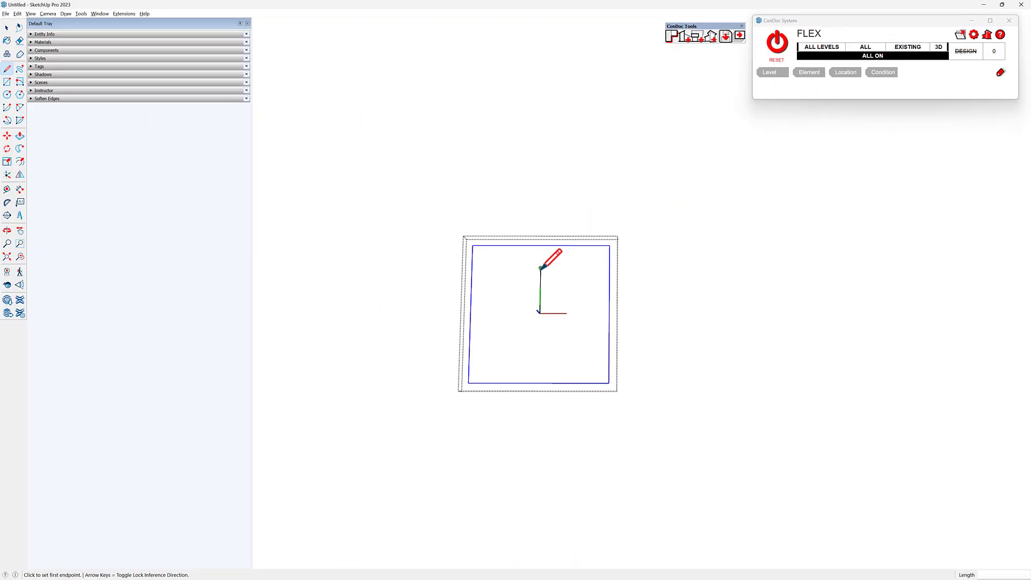
# - Draw a 24" line outward along the green axis from the midpoint of the column's upper edge
pyautogui.click(541, 245)
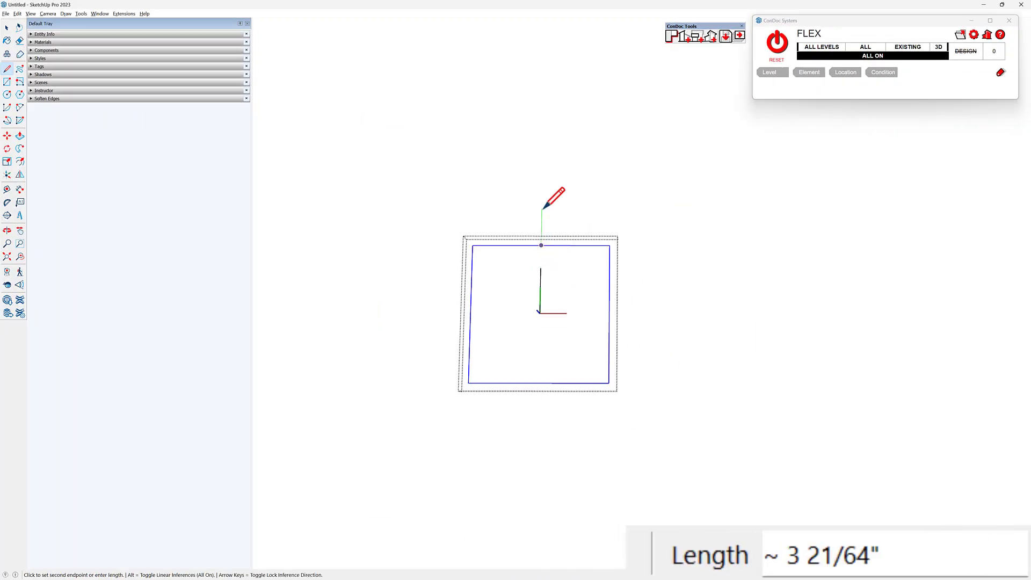
pyautogui.write('4')
pyautogui.press('Return')
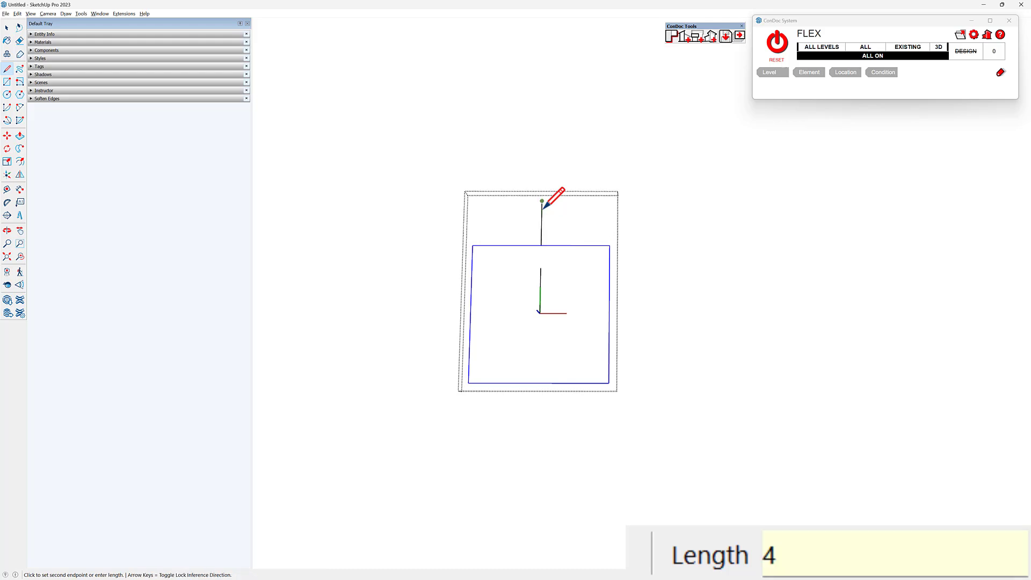
pyautogui.hotkey('ctrl', 'z')
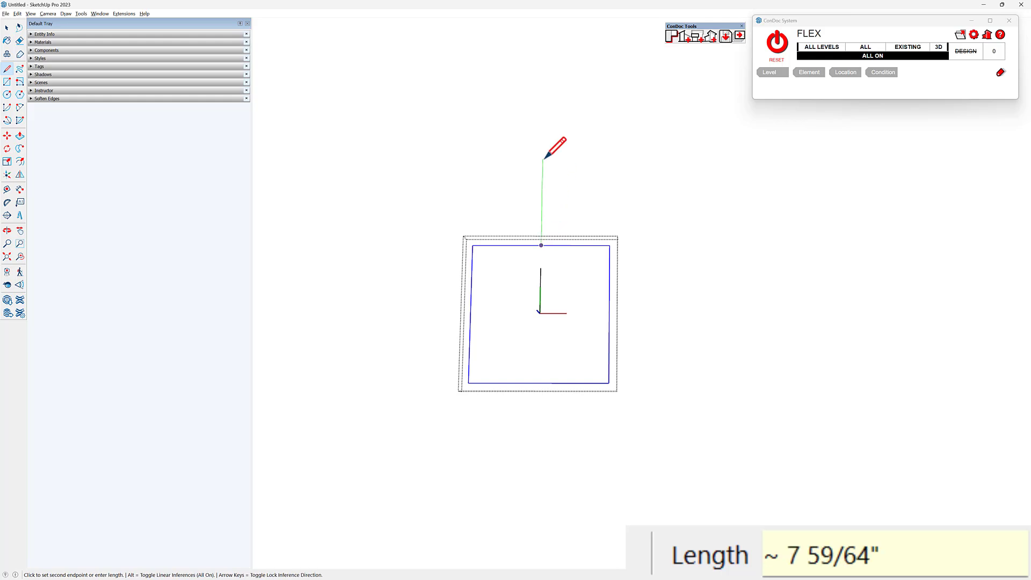
pyautogui.write('24')
pyautogui.press('Return')
# - Move the 24" line 4" away from the column along the green axis
pyautogui.scroll(-3, 553, 145)
pyautogui.press('m')
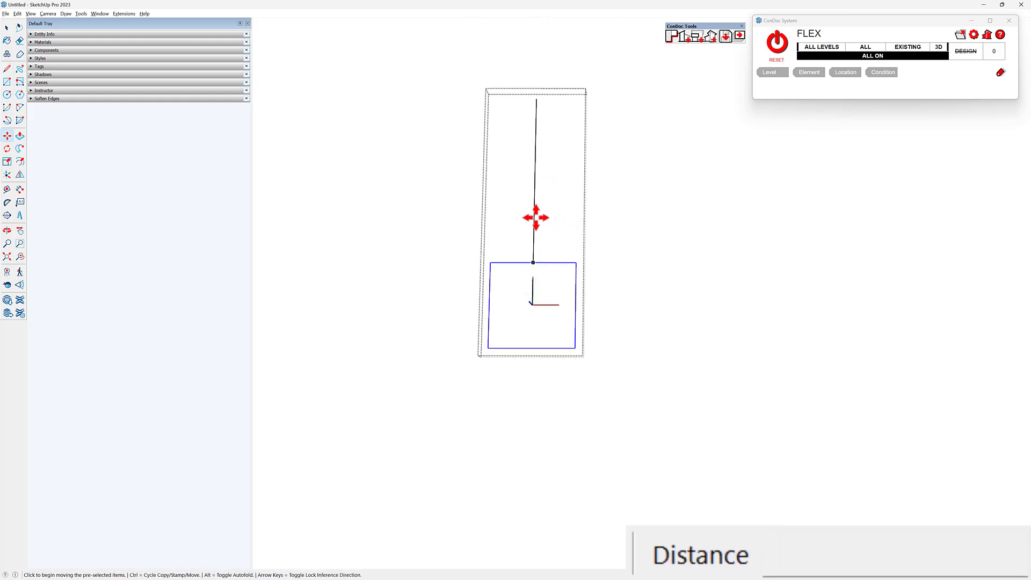
pyautogui.click(533, 210)
pyautogui.click(533, 195)
pyautogui.write('4')
pyautogui.press('Return')
# - Rotate copies of the 4" and 24" lines about the column's center at 90°, arrayed 3x
pyautogui.press('space')
pyautogui.scroll(-1, 596, 226)
pyautogui.moveTo(599, 186); pyautogui.dragTo(476, 157)
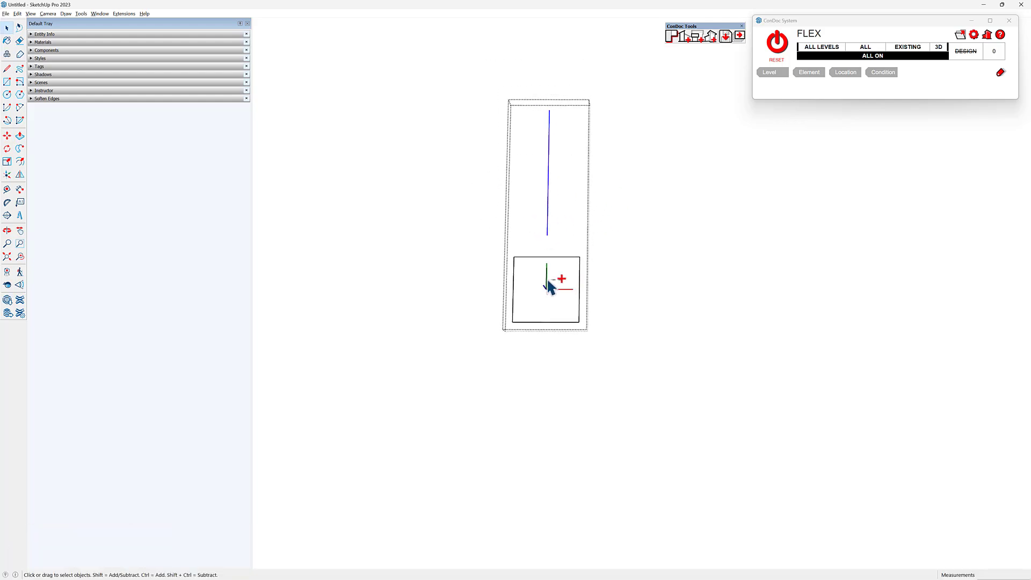
pyautogui.moveTo(569, 295); pyautogui.dragTo(363, 142, button='middle')
pyautogui.scroll(4, 588, 240)
pyautogui.press('q')
pyautogui.click(570, 245)
pyautogui.click(754, 260)
pyautogui.click(753, 336)
pyautogui.write('90')
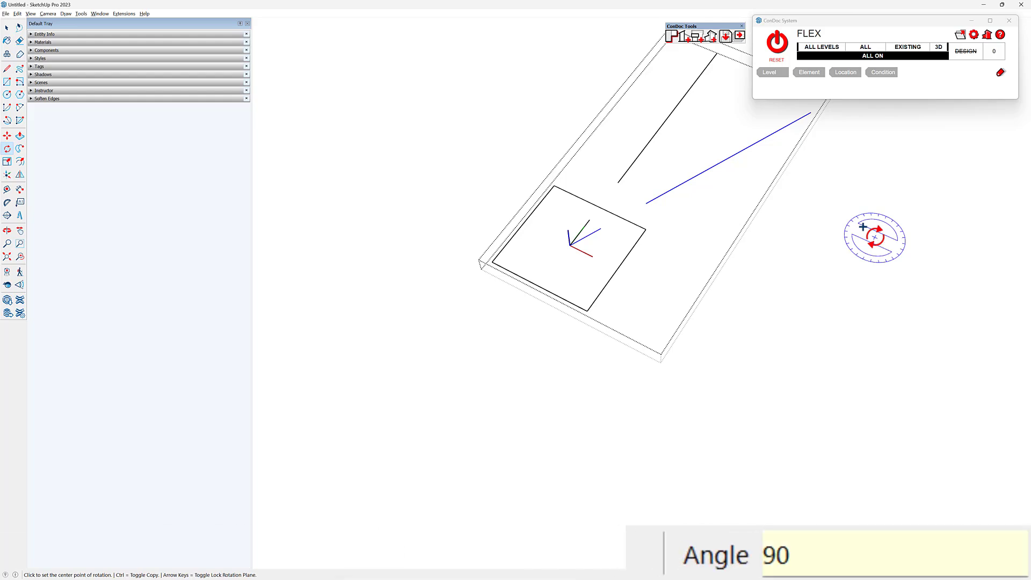
pyautogui.press('Return')
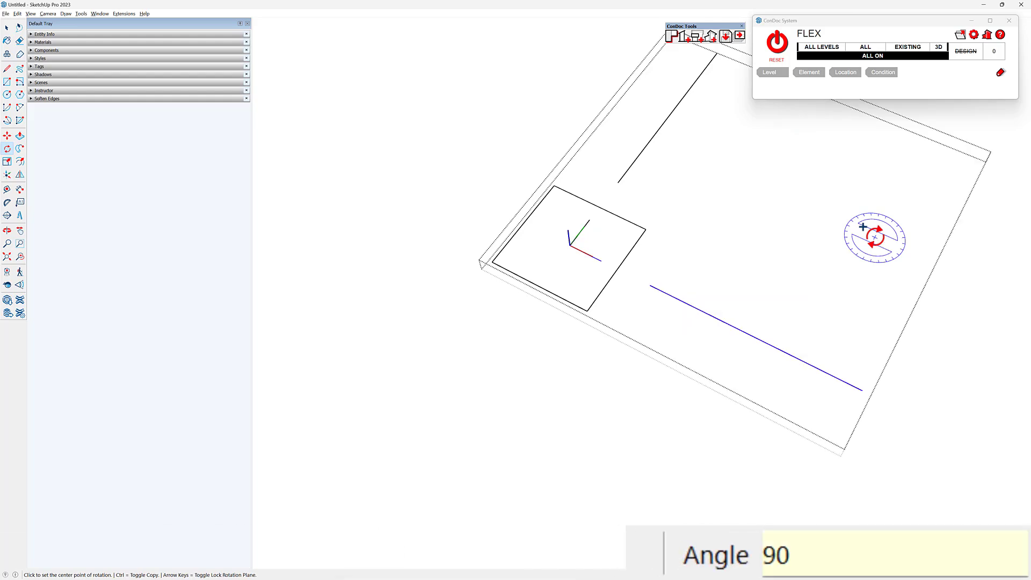
pyautogui.write('3x')
pyautogui.press('Return')
pyautogui.moveTo(513, 220); pyautogui.dragTo(538, 249, button='middle')
pyautogui.press('space')
# - Open a square column on the ellipse's perimeter and make its face and edges a group
pyautogui.moveTo(617, 265); pyautogui.dragTo(687, 308, button='middle')
pyautogui.scroll(6, 585, 249)
pyautogui.scroll(-8, 553, 199)
pyautogui.keyDown('shift'); pyautogui.moveTo(596, 241); pyautogui.dragTo(513, 183, button='middle'); pyautogui.keyUp('shift')
pyautogui.scroll(-1, 513, 182)
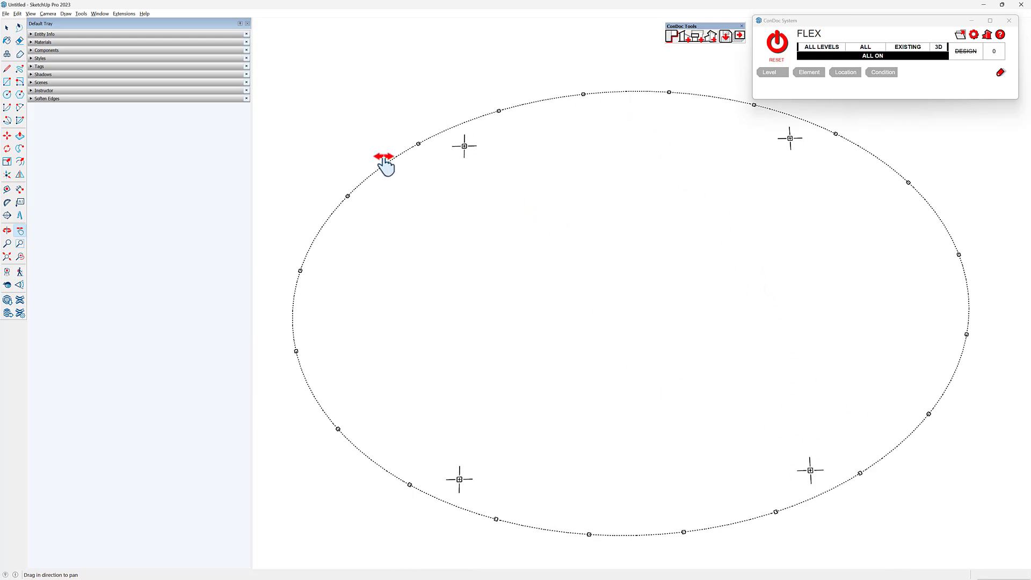
pyautogui.scroll(6, 483, 267)
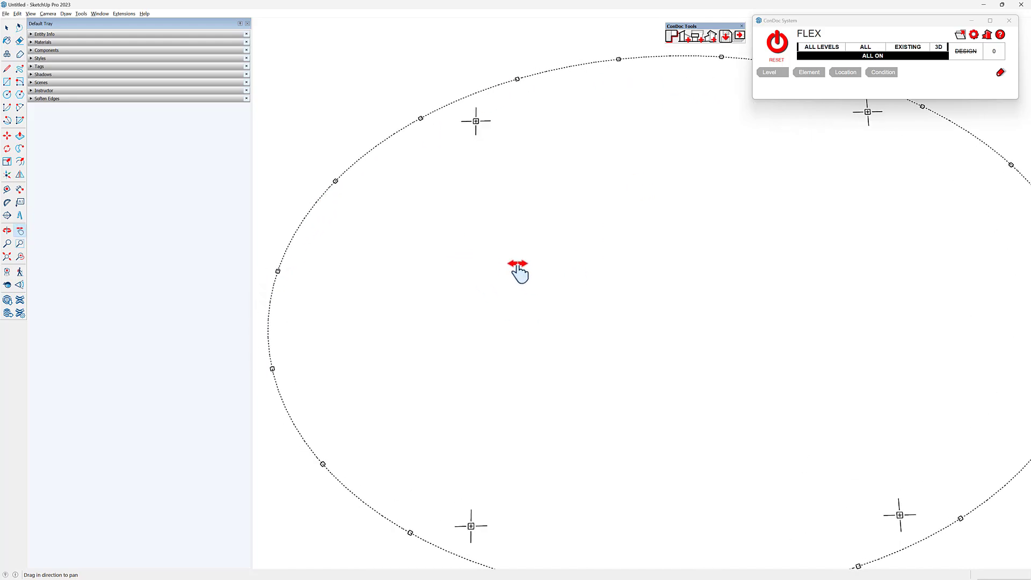
pyautogui.doubleClick(514, 266)
pyautogui.doubleClick(514, 265)
pyautogui.scroll(2, 514, 263)
pyautogui.doubleClick(513, 243)
pyautogui.scroll(2, 485, 238)
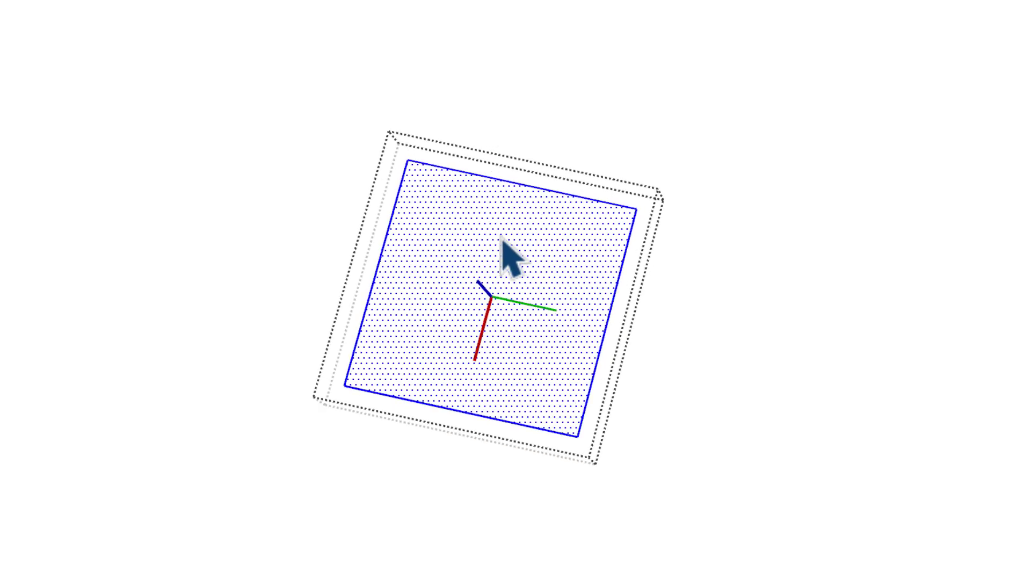
pyautogui.scroll(1, 502, 240)
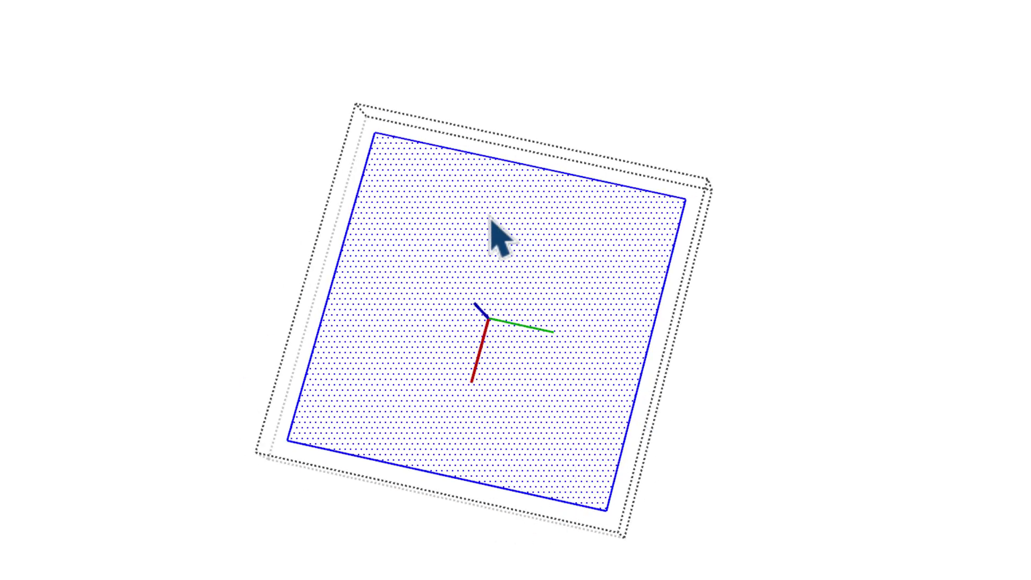
pyautogui.keyDown('shift'); pyautogui.click(498, 229); pyautogui.keyUp('shift')
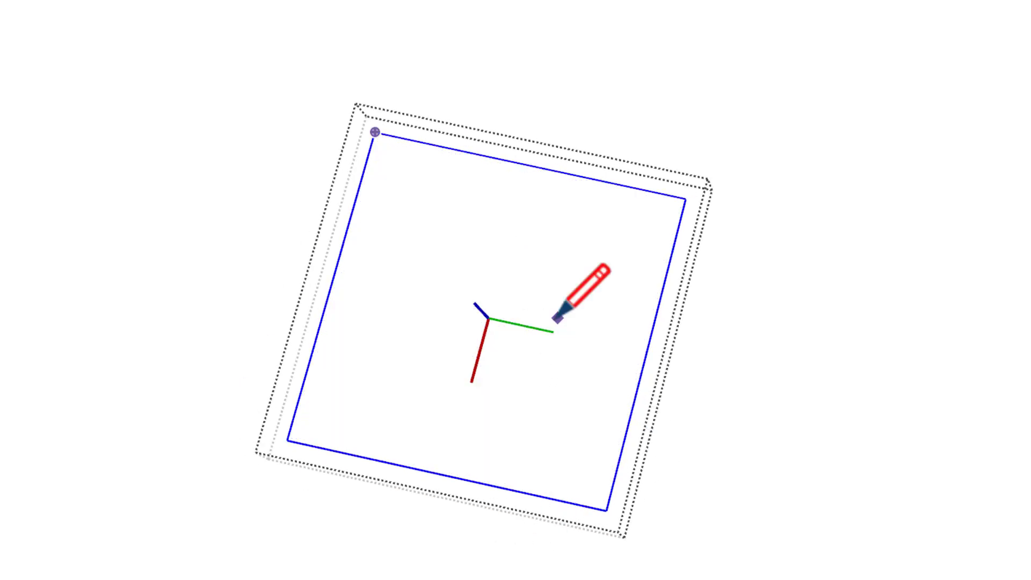
pyautogui.press('l')
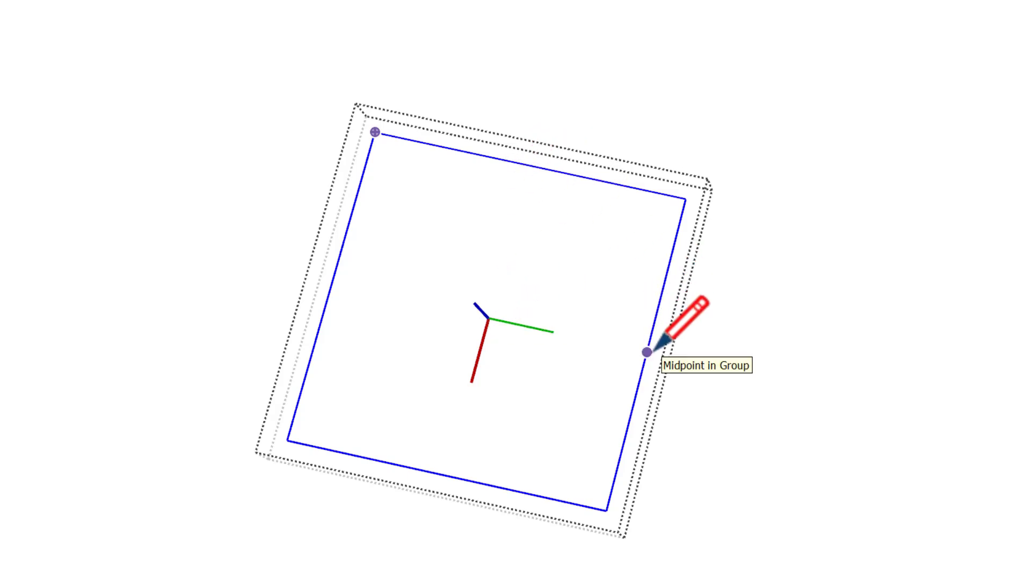
pyautogui.click(489, 318)
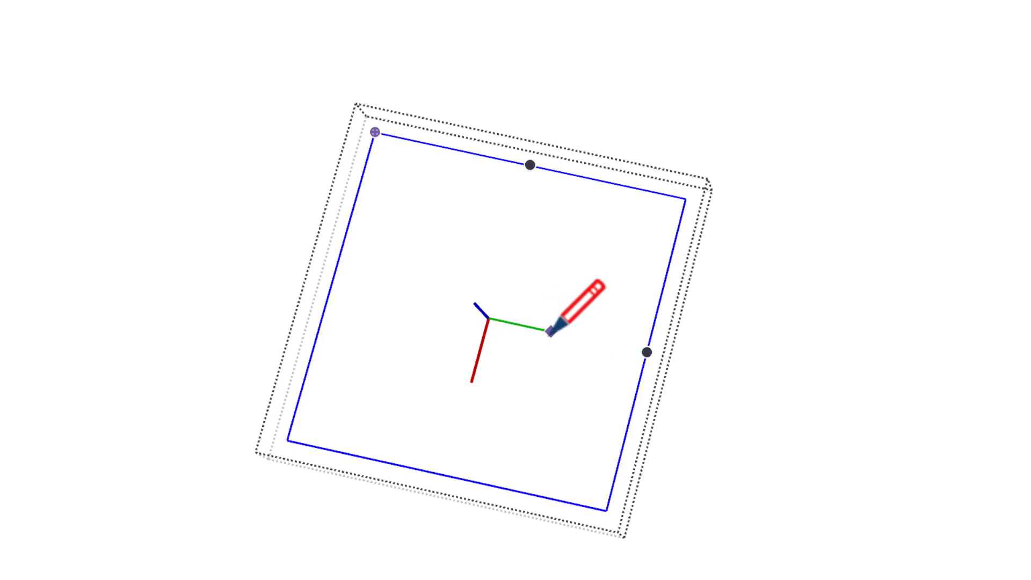
pyautogui.write('4')
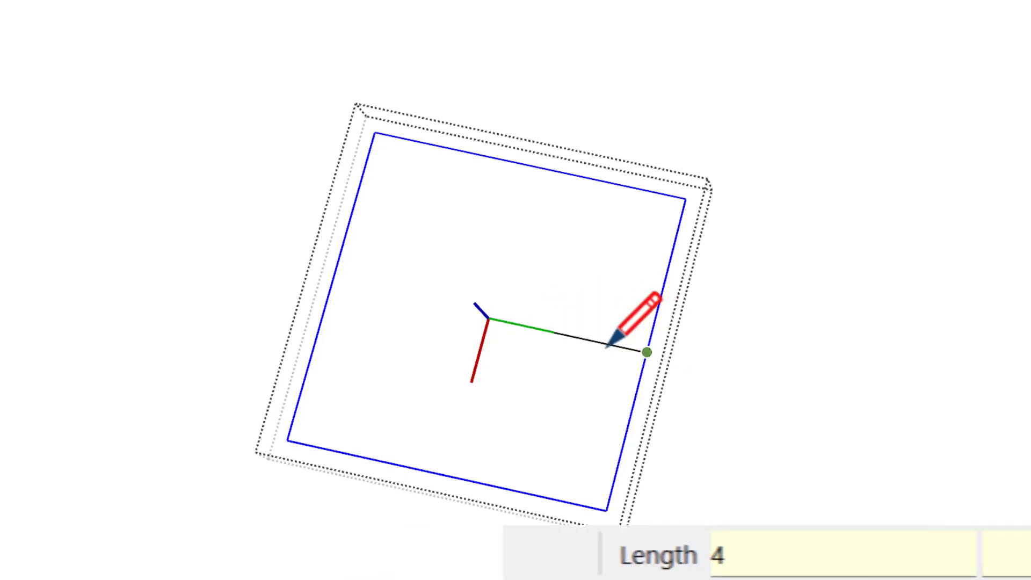
pyautogui.press('Escape')
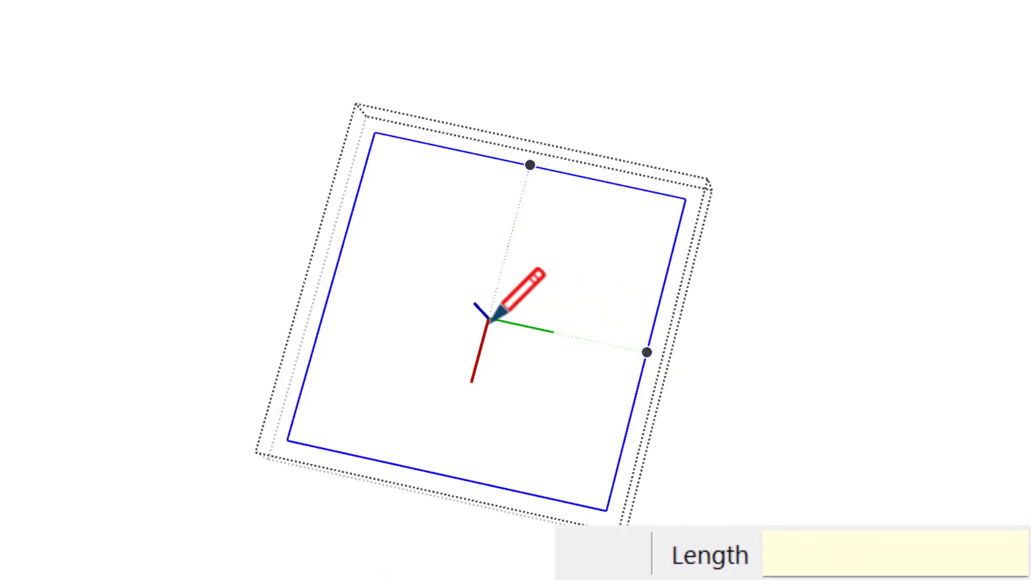
# - Draw a 3" line from the perimeter column's center and a 24" line outward from its edge midpoint, both along the green axis
pyautogui.click(488, 318)
pyautogui.write('3')
pyautogui.press('Return')
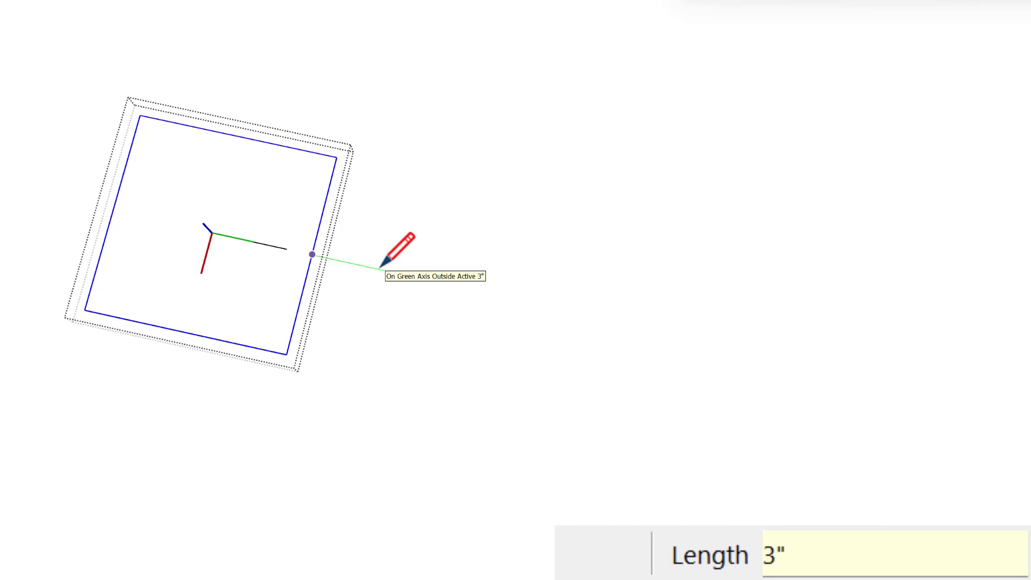
pyautogui.write('24')
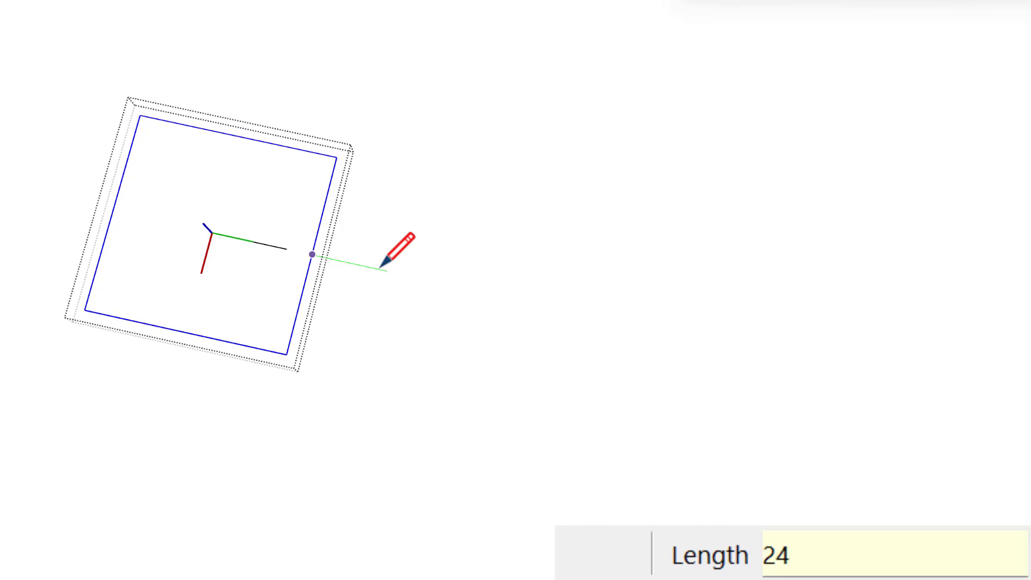
pyautogui.press('Return')
# - Move the perimeter column's 24" line 2" away from the column along the green axis
pyautogui.press('space')
pyautogui.moveTo(411, 252); pyautogui.dragTo(376, 301)
pyautogui.press('m')
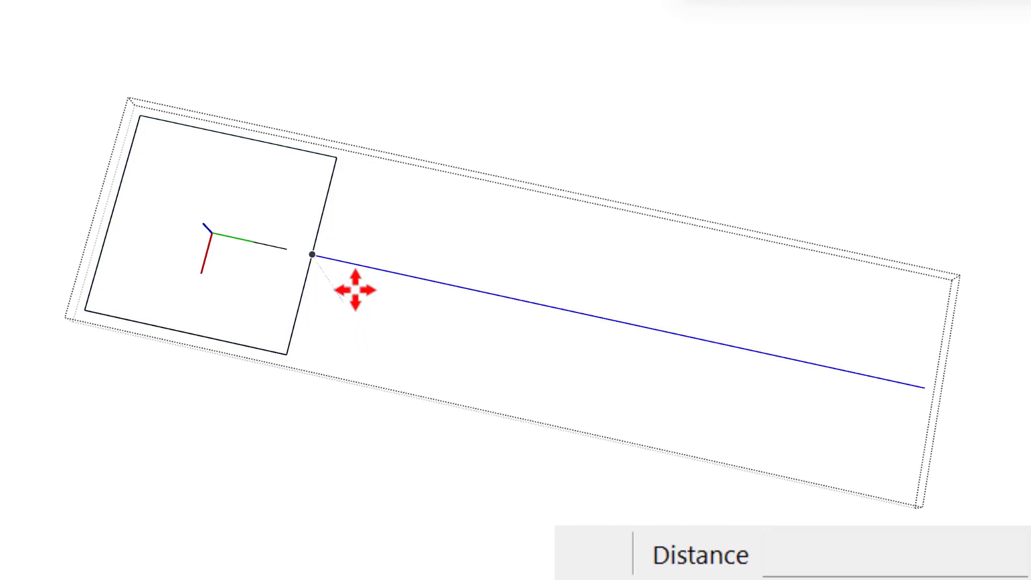
pyautogui.click(352, 295)
pyautogui.write('2')
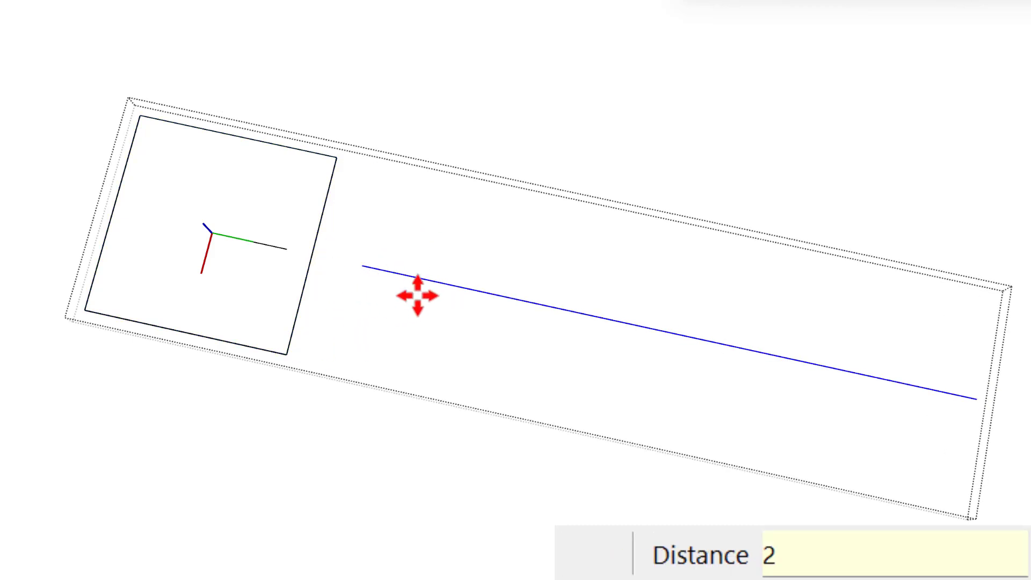
pyautogui.press('Return')
# - Rotate a copy of the 3" and 24" lines 180° about the perimeter column's center
pyautogui.press('space')
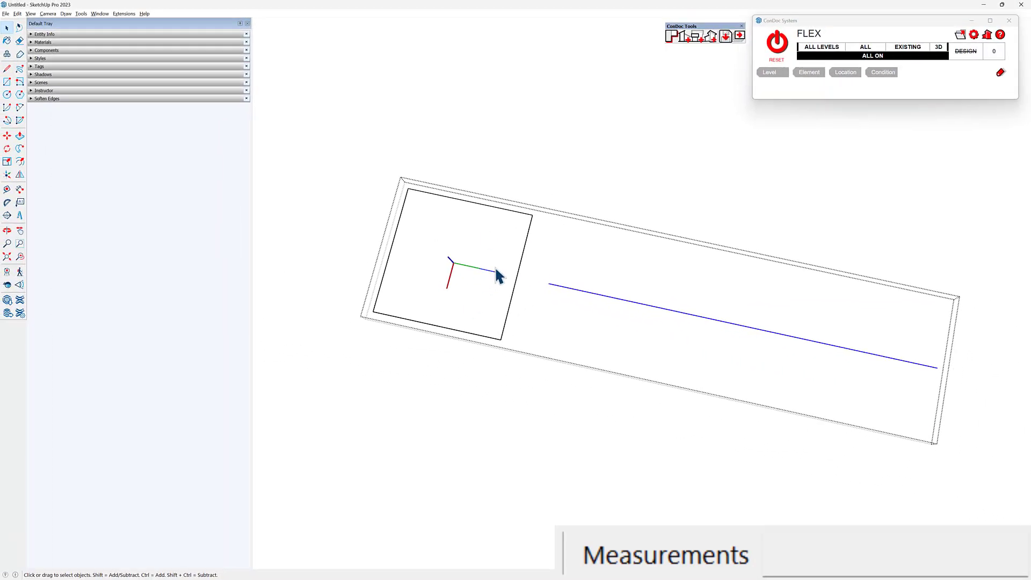
pyautogui.press('q')
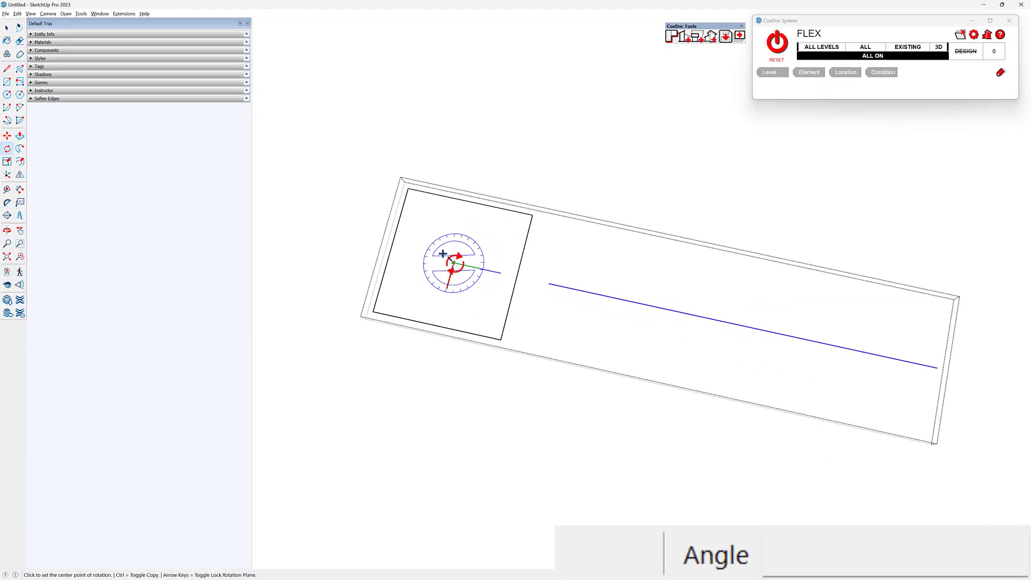
pyautogui.click(561, 153)
pyautogui.click(484, 117)
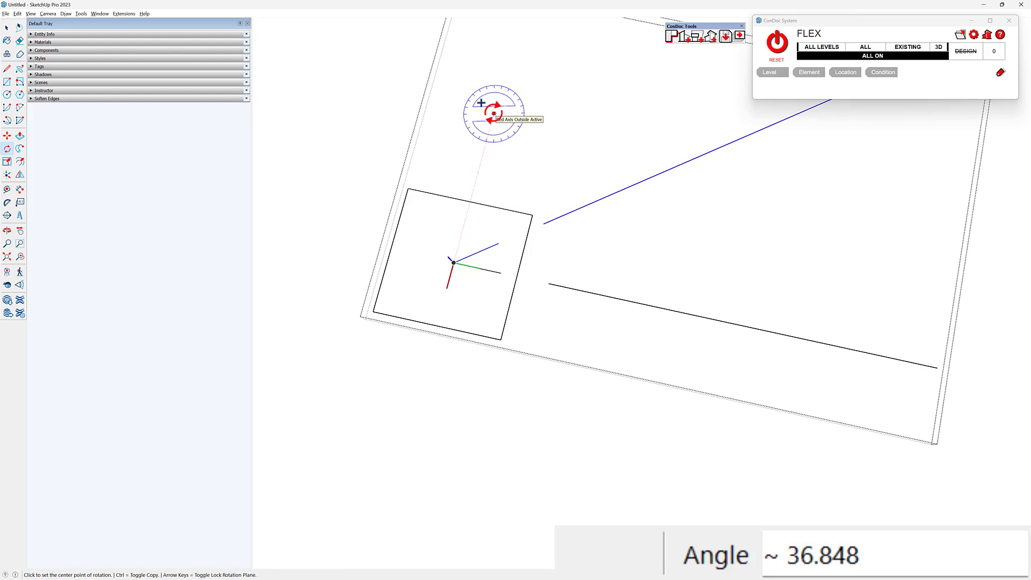
pyautogui.write('180')
pyautogui.press('Return')
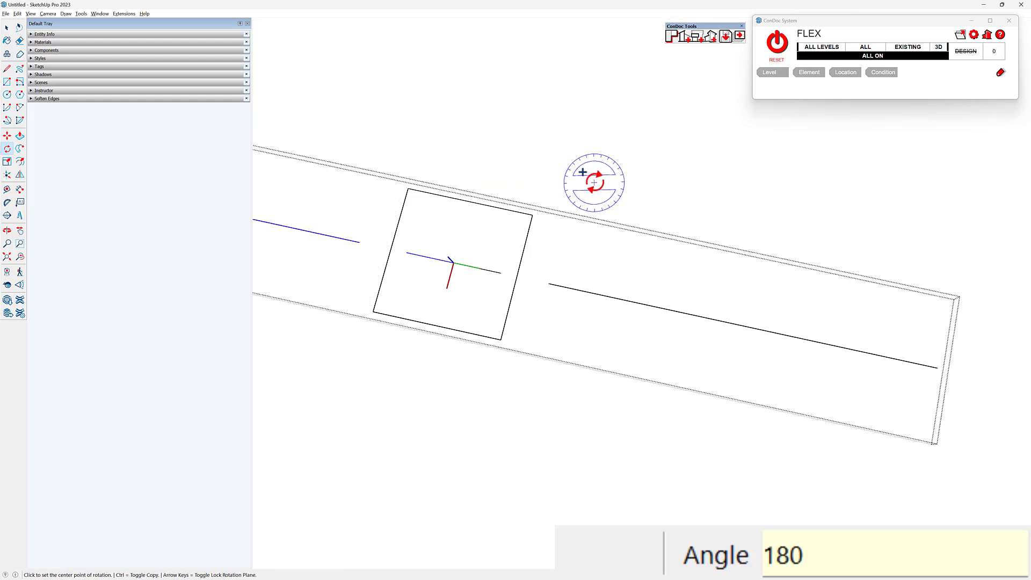
pyautogui.press('space')
pyautogui.scroll(-8, 502, 238)
pyautogui.scroll(-10, 407, 208)
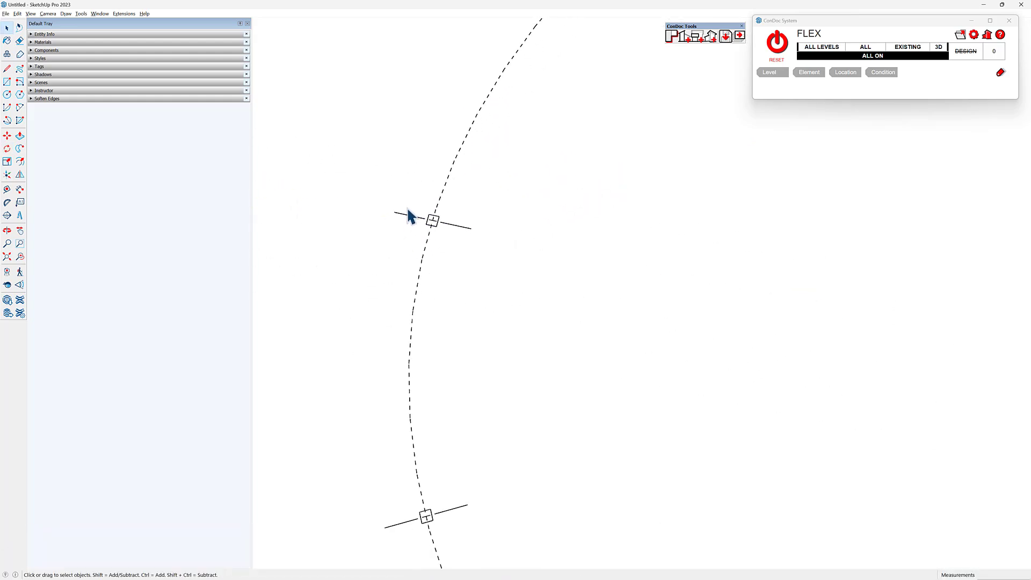
pyautogui.keyDown('shift'); pyautogui.moveTo(561, 214); pyautogui.dragTo(421, 266, button='middle'); pyautogui.keyUp('shift')
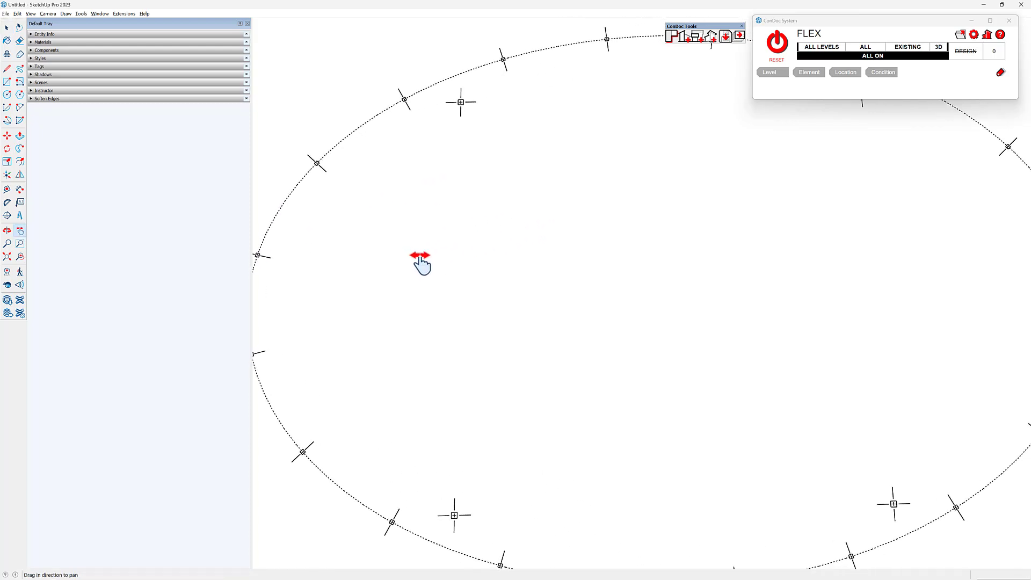
pyautogui.scroll(-2, 422, 242)
pyautogui.scroll(-1, 430, 223)
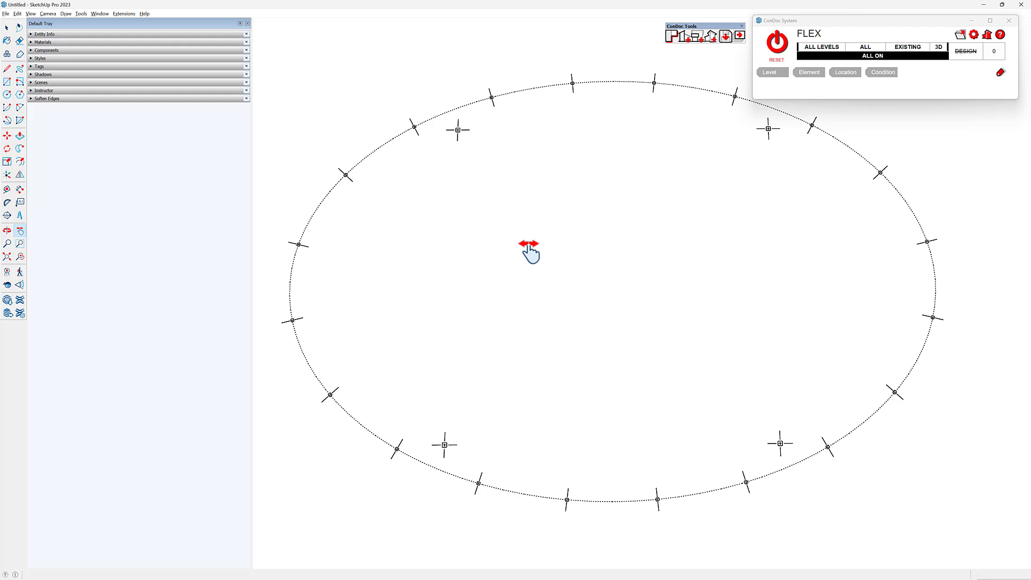
# - Show the model axes, open the upper-left quarter of the ellipse, and copy its freestanding column onto the origin
pyautogui.hotkey('alt', 'a')
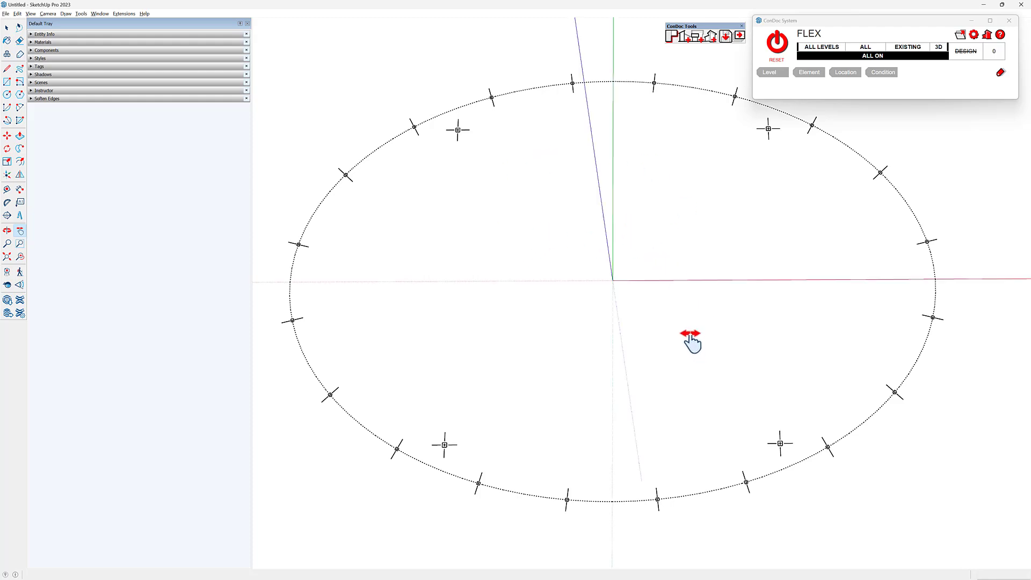
pyautogui.press('space')
pyautogui.doubleClick(459, 133)
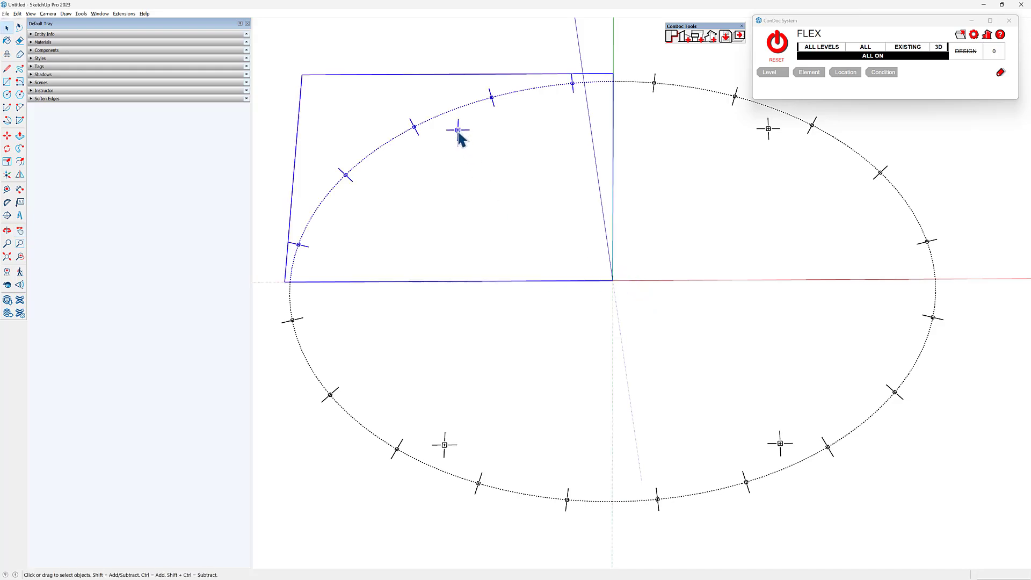
pyautogui.scroll(5, 459, 134)
pyautogui.press('m')
pyautogui.press('ctrl')
pyautogui.click(455, 132)
pyautogui.scroll(-2, 455, 133)
pyautogui.click(771, 436)
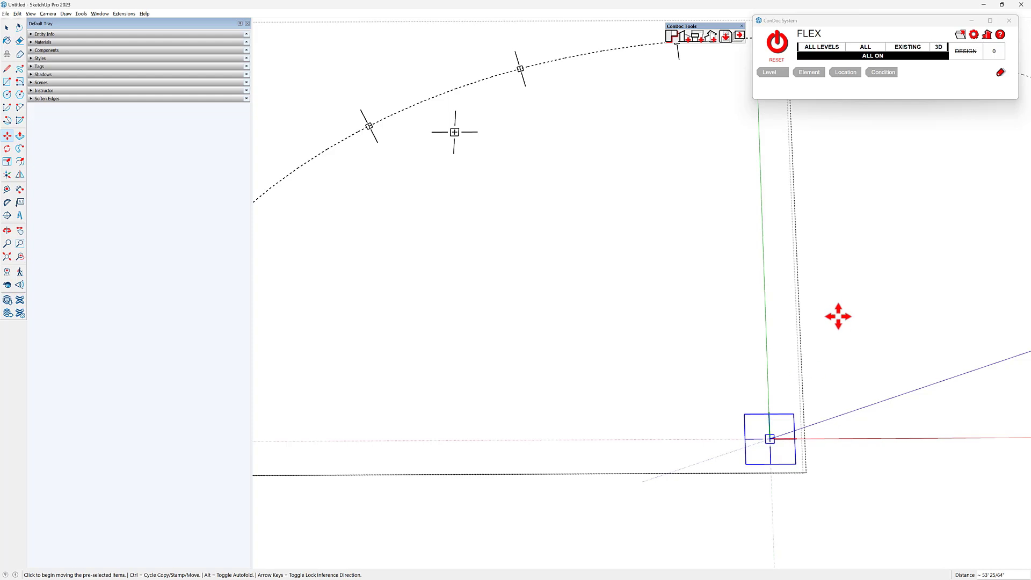
# - Cut the column copy out of the quarter component, close the component, and paste the copy in place at the origin
pyautogui.press('Delete')
pyautogui.press('space')
pyautogui.press('Escape')
pyautogui.scroll(-7, 579, 278)
pyautogui.keyDown('shift'); pyautogui.moveTo(670, 322); pyautogui.dragTo(670, 323, button='middle'); pyautogui.keyUp('shift')
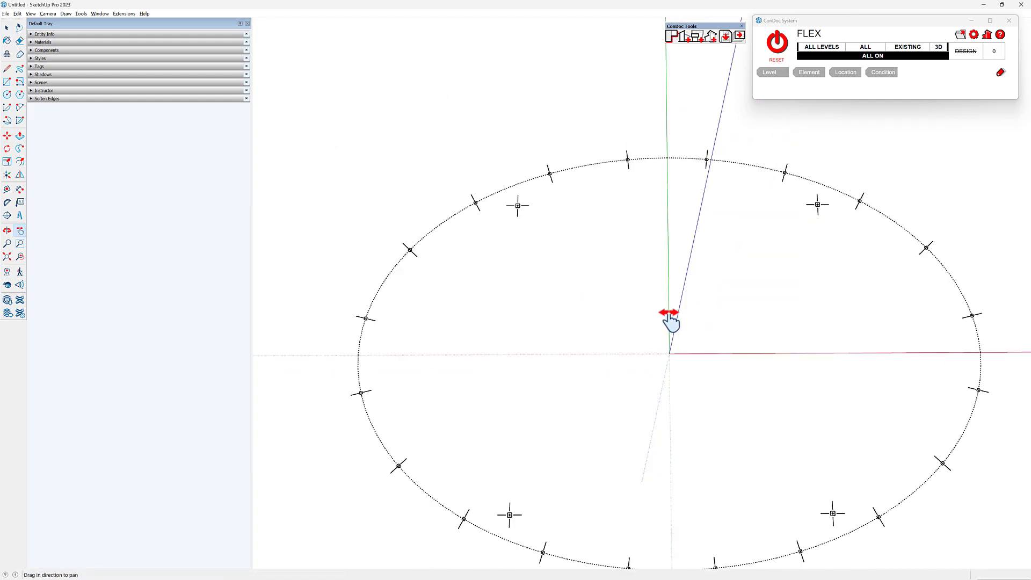
pyautogui.scroll(6, 672, 319)
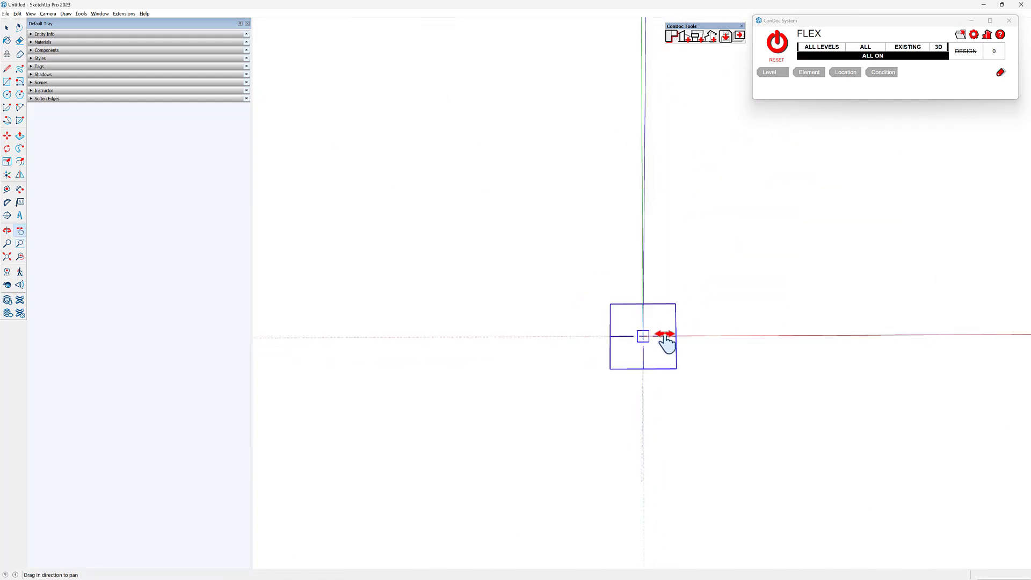
# - Make the column at the origin independent of the other columns and erase its square outline
pyautogui.hotkey('shift', 'x')
pyautogui.scroll(4, 660, 331)
pyautogui.press('e')
pyautogui.moveTo(628, 328); pyautogui.dragTo(621, 314)
pyautogui.moveTo(569, 365); pyautogui.dragTo(575, 372)
# - Hide the model axes
pyautogui.scroll(-3, 580, 365)
pyautogui.hotkey('alt', 'a')
pyautogui.scroll(-4, 601, 296)
pyautogui.scroll(-3, 612, 284)
pyautogui.scroll(1, 636, 279)
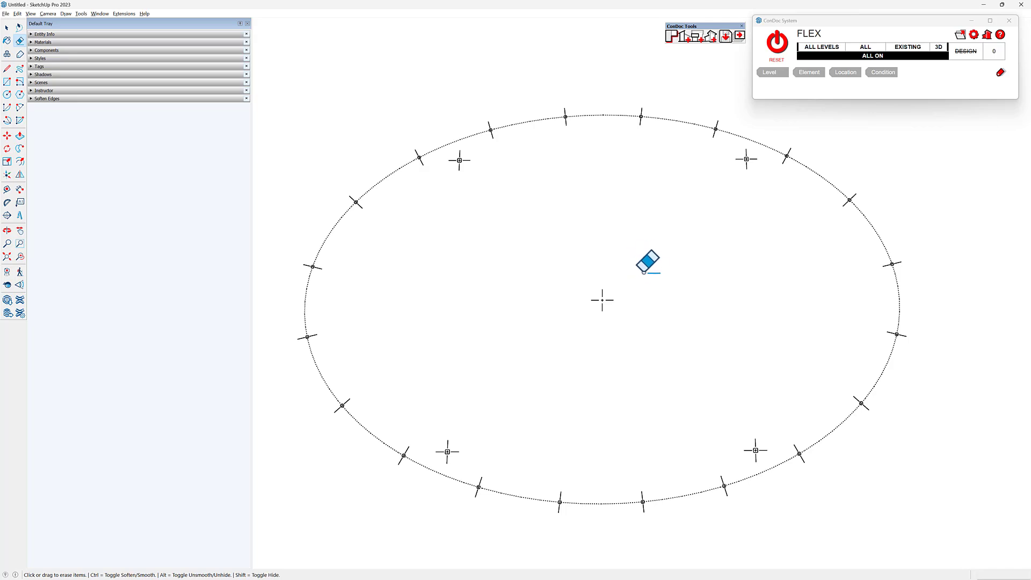
pyautogui.moveTo(659, 301); pyautogui.dragTo(656, 301, button='middle')
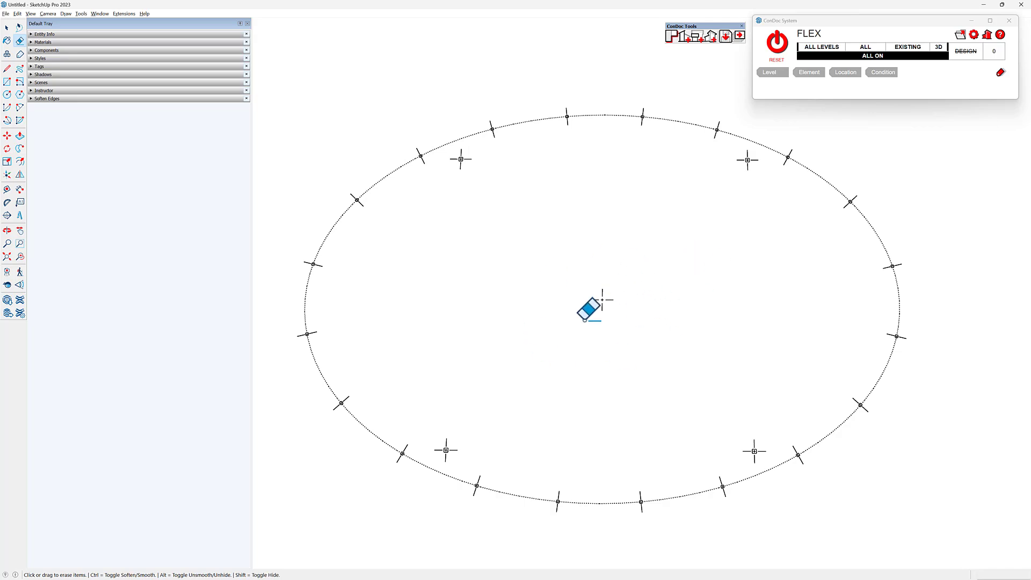
# - Open the center mark in the middle of the ellipse and examine its lines
pyautogui.press('space')
pyautogui.scroll(5, 593, 311)
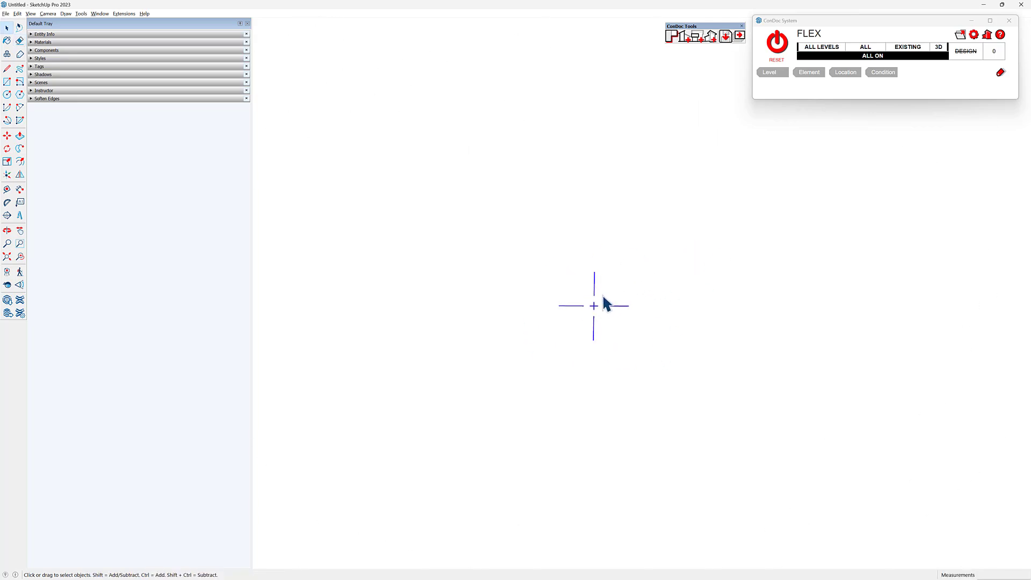
pyautogui.doubleClick(593, 311)
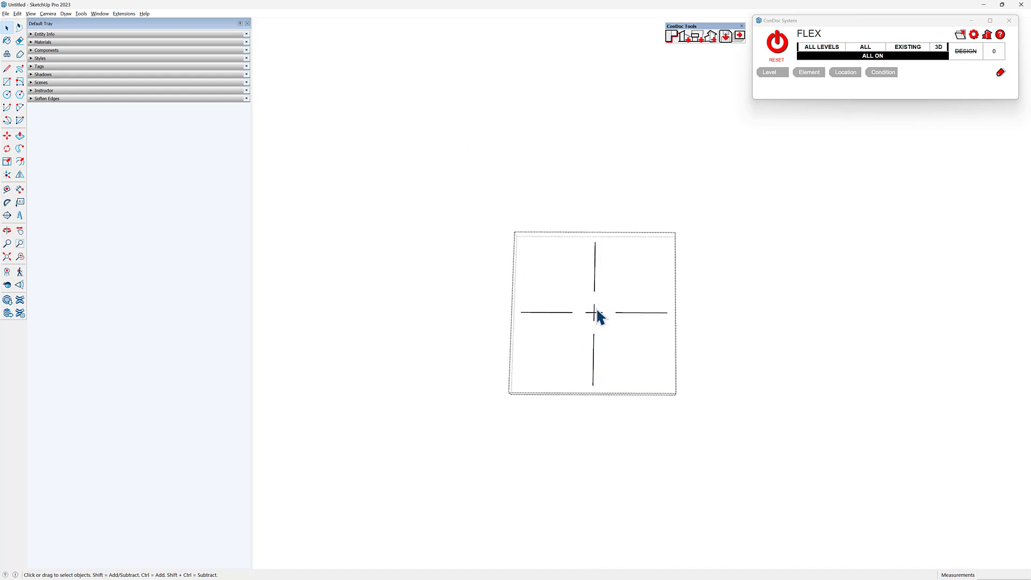
pyautogui.scroll(2, 573, 324)
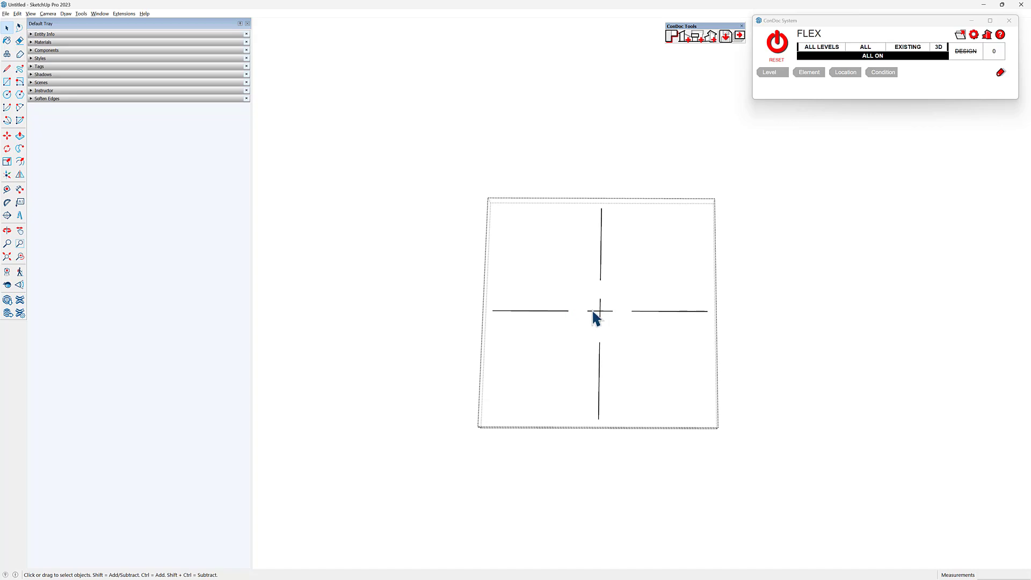
pyautogui.scroll(-3, 593, 312)
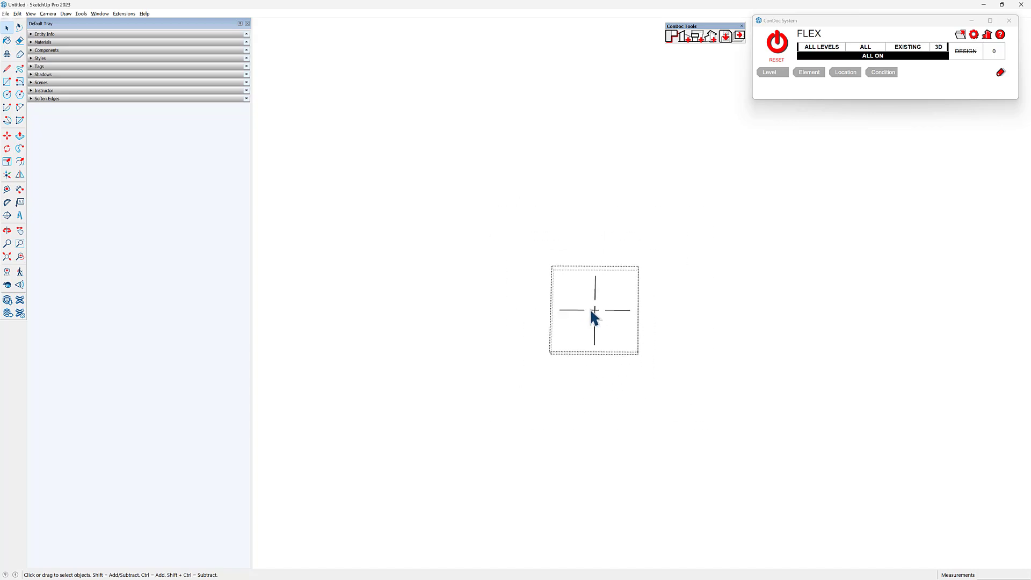
pyautogui.scroll(5, 593, 317)
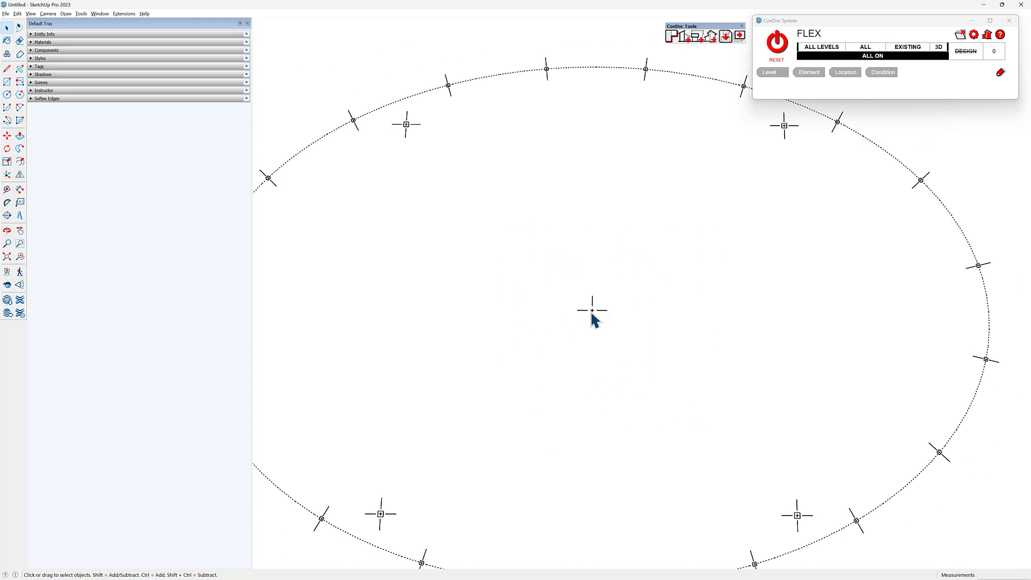
# - Draw a straight horizontal line from the ellipse's center mark outward past one end of the ellipse
pyautogui.press('l')
pyautogui.click(577, 312)
pyautogui.scroll(-2, 537, 315)
pyautogui.keyDown('shift'); pyautogui.moveTo(516, 315); pyautogui.dragTo(654, 295, button='middle'); pyautogui.keyUp('shift')
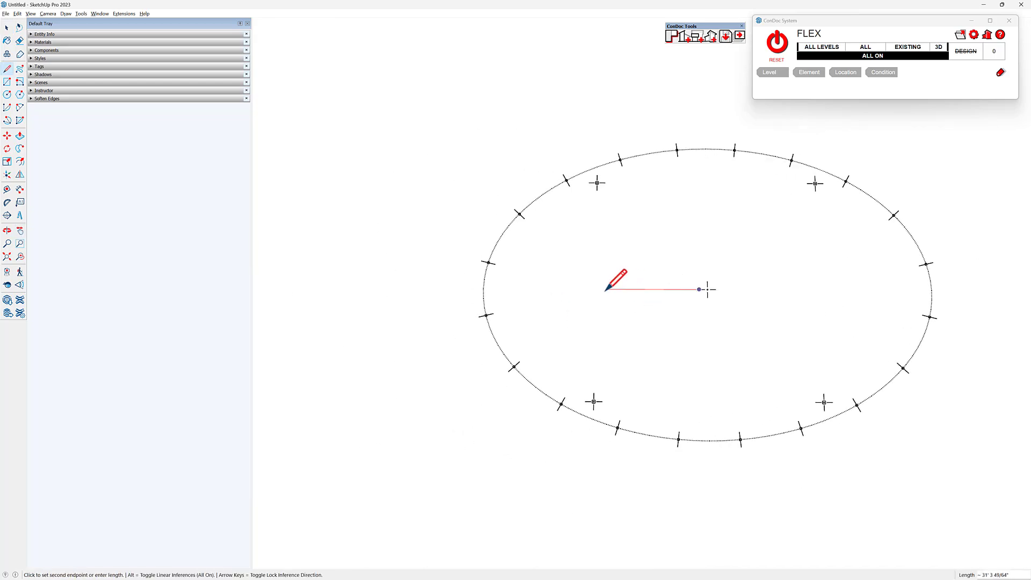
pyautogui.click(465, 299)
pyautogui.press('space')
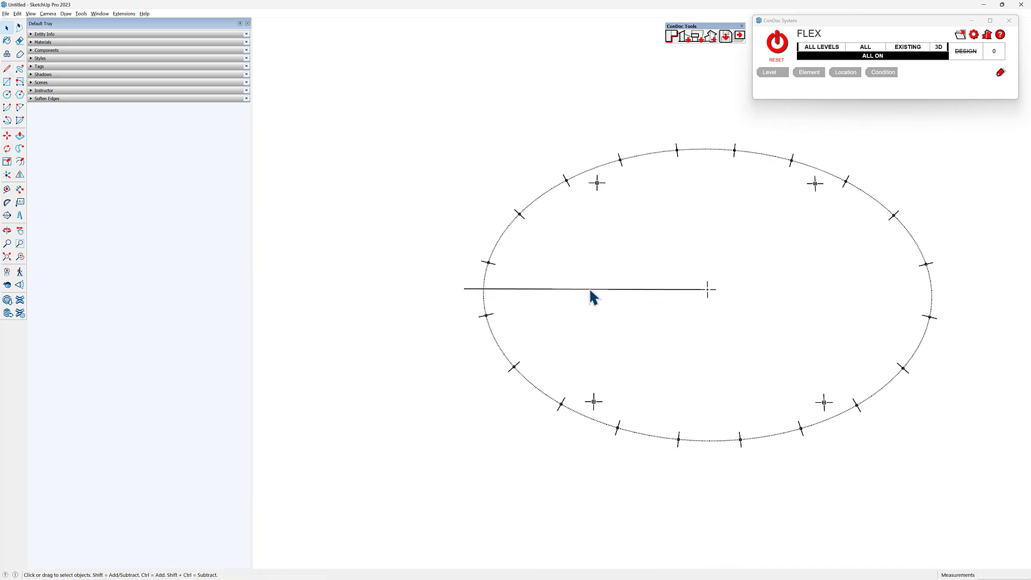
# - Convert the horizontal line to the "---- - ---- -" dash pattern with a single-dash unit length of 6
pyautogui.click(62, 15)
pyautogui.click(80, 49)
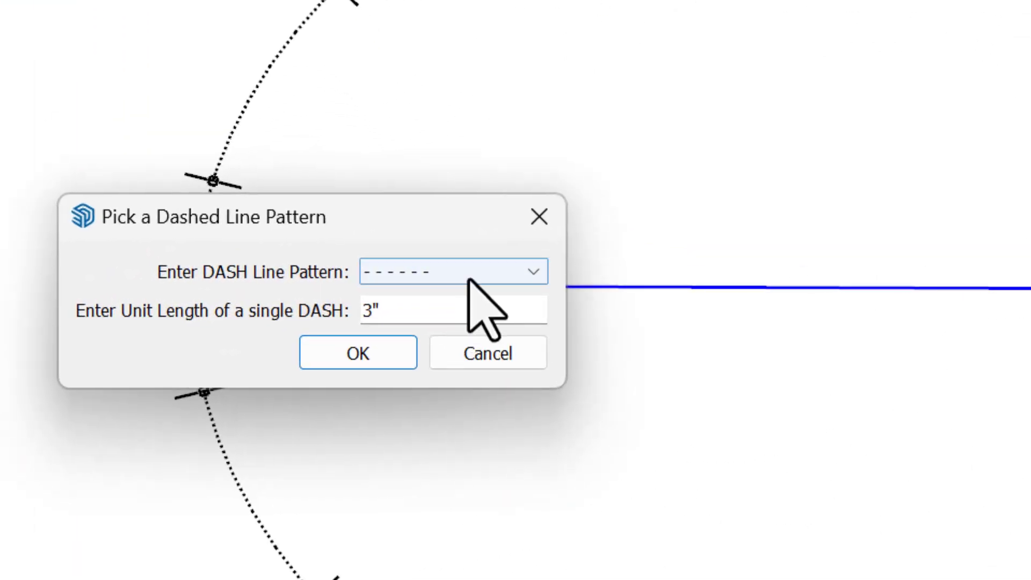
pyautogui.click(468, 278)
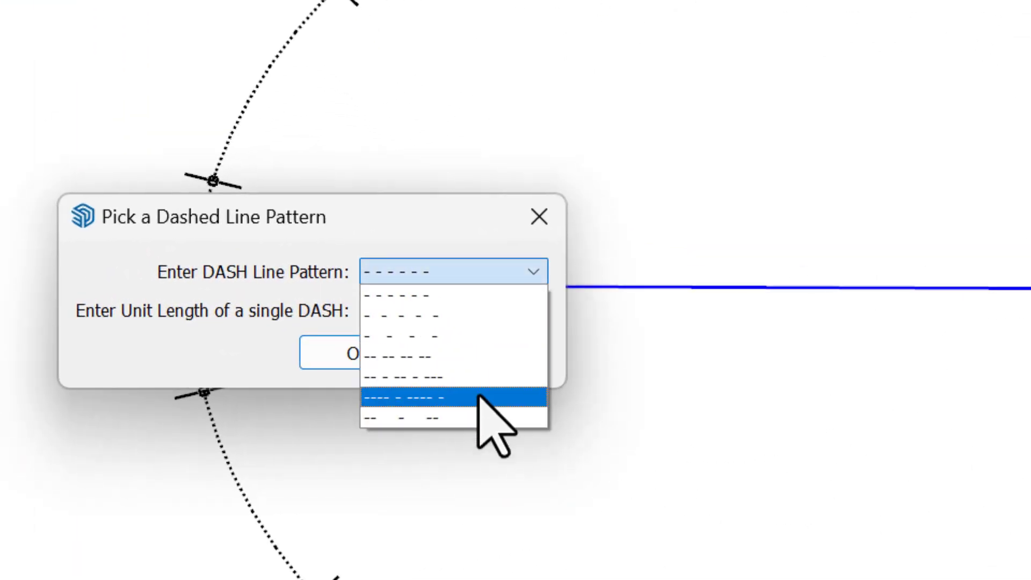
pyautogui.click(478, 396)
pyautogui.moveTo(410, 313); pyautogui.dragTo(338, 315)
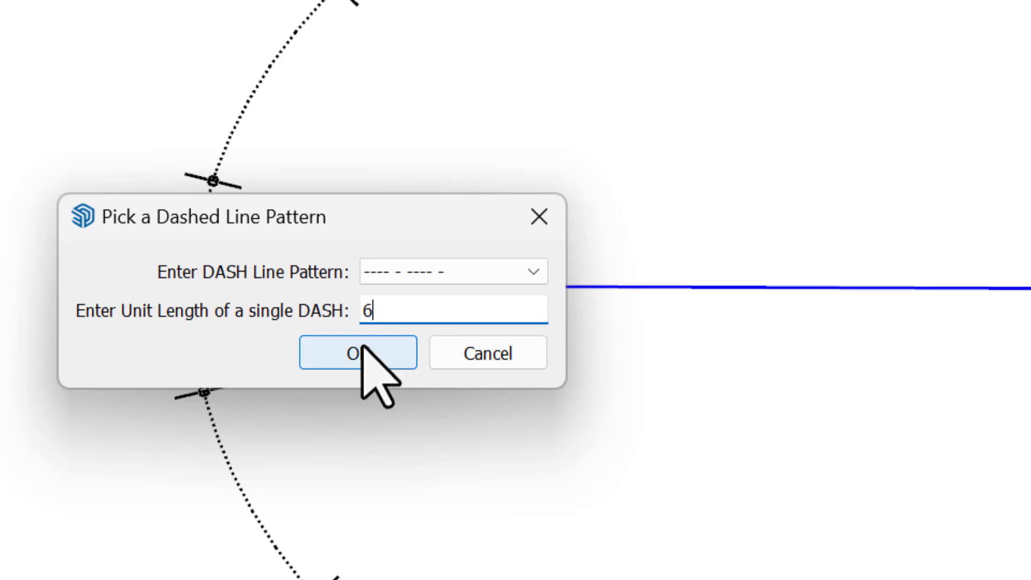
pyautogui.click(359, 352)
# - Convert the horizontal line to the "---- - ---- -" dash pattern with a single-dash unit length of 12
pyautogui.click(797, 260)
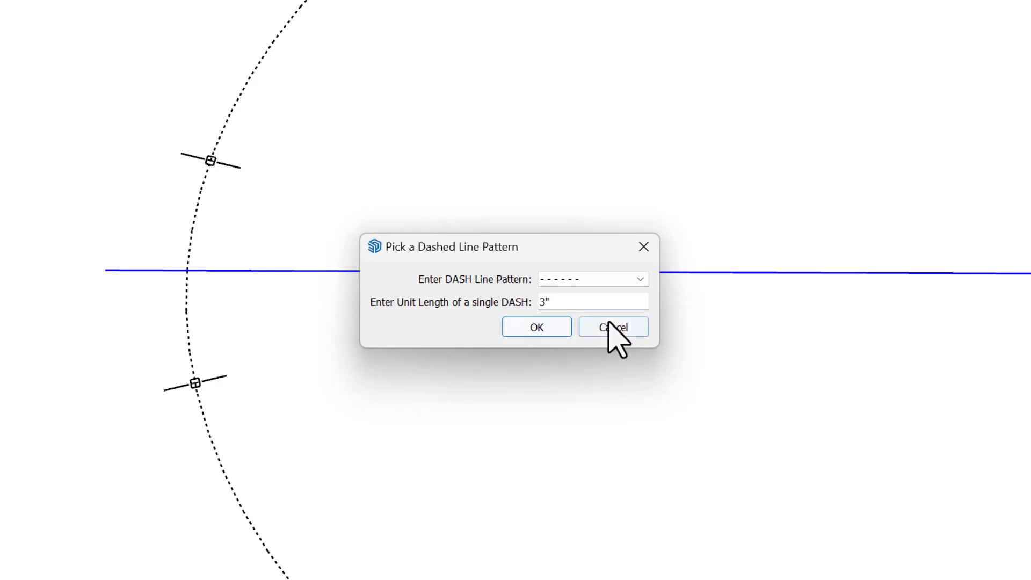
pyautogui.click(596, 279)
pyautogui.click(596, 352)
pyautogui.press('Tab')
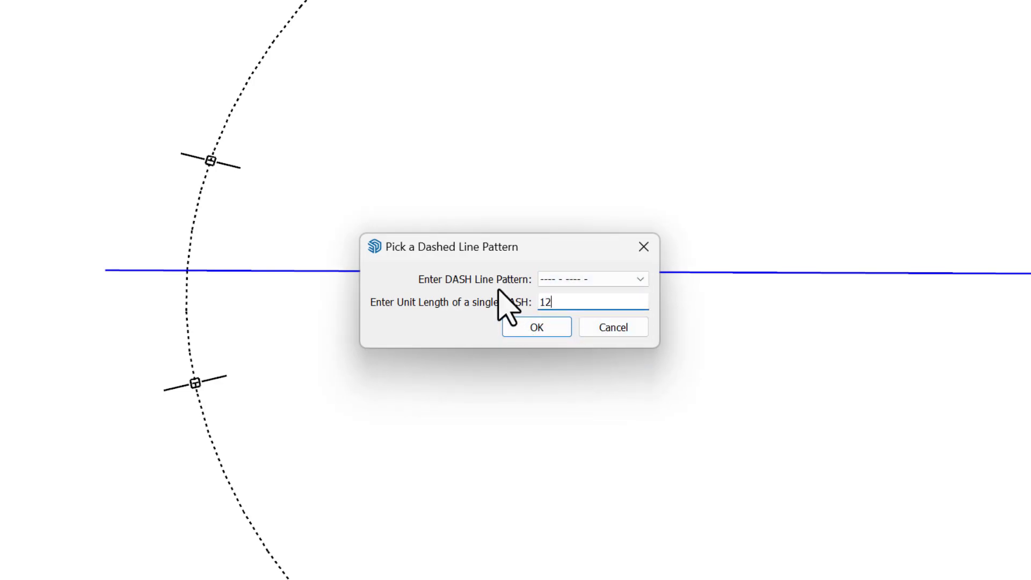
pyautogui.click(555, 327)
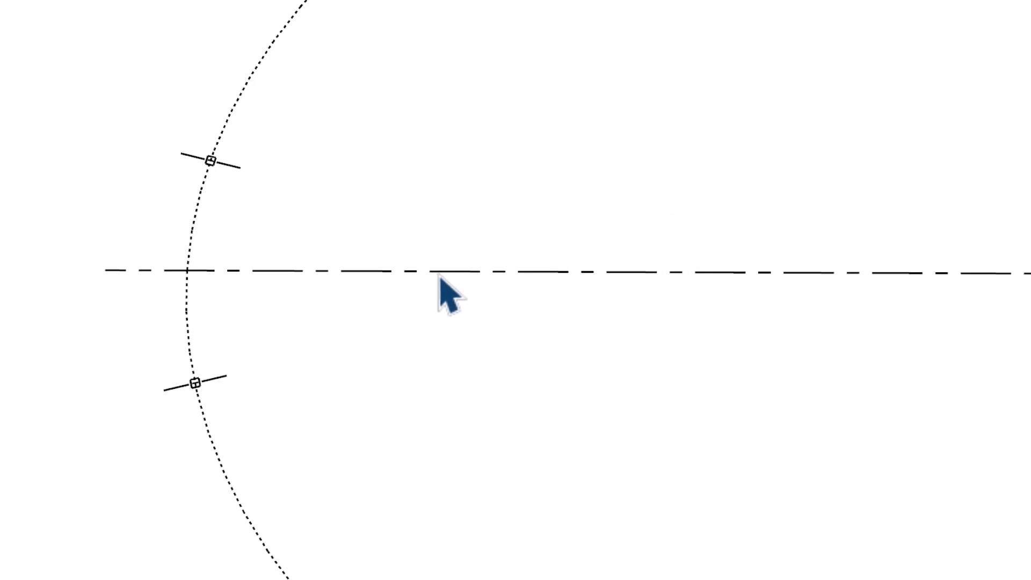
# - Cut the dash-dot line and paste it in place inside the ellipse's center mark component
pyautogui.click(486, 272)
pyautogui.scroll(2, 849, 285)
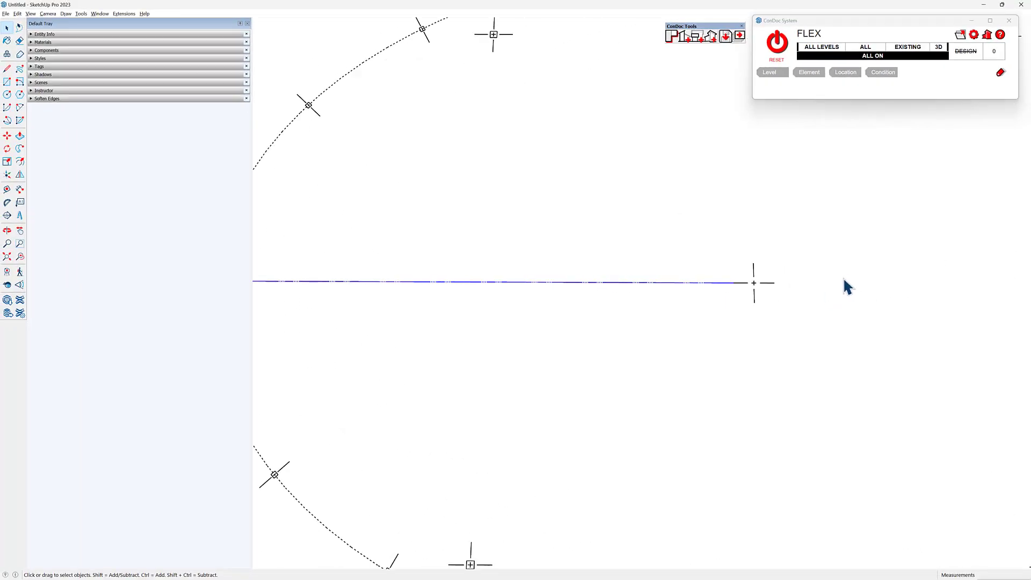
pyautogui.press('q')
pyautogui.scroll(5, 762, 283)
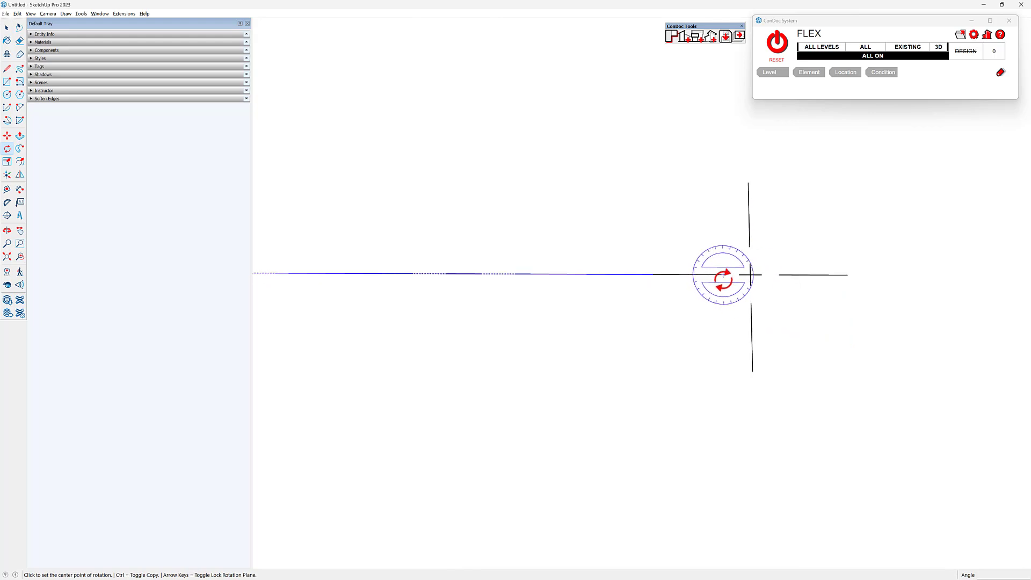
pyautogui.press('Delete')
pyautogui.press('space')
pyautogui.scroll(-3, 696, 283)
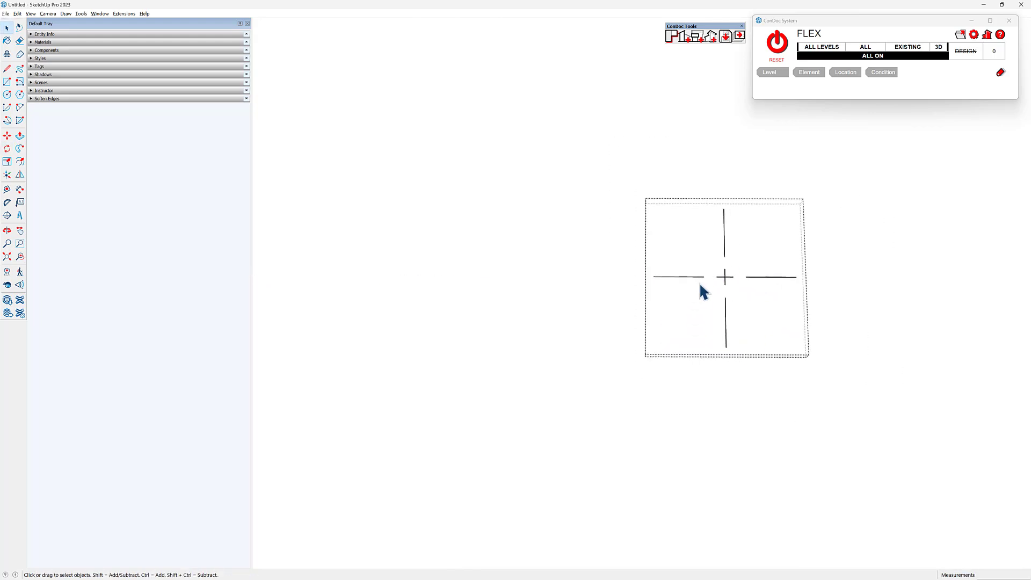
pyautogui.hotkey('ctrl', 'z')
pyautogui.press('m')
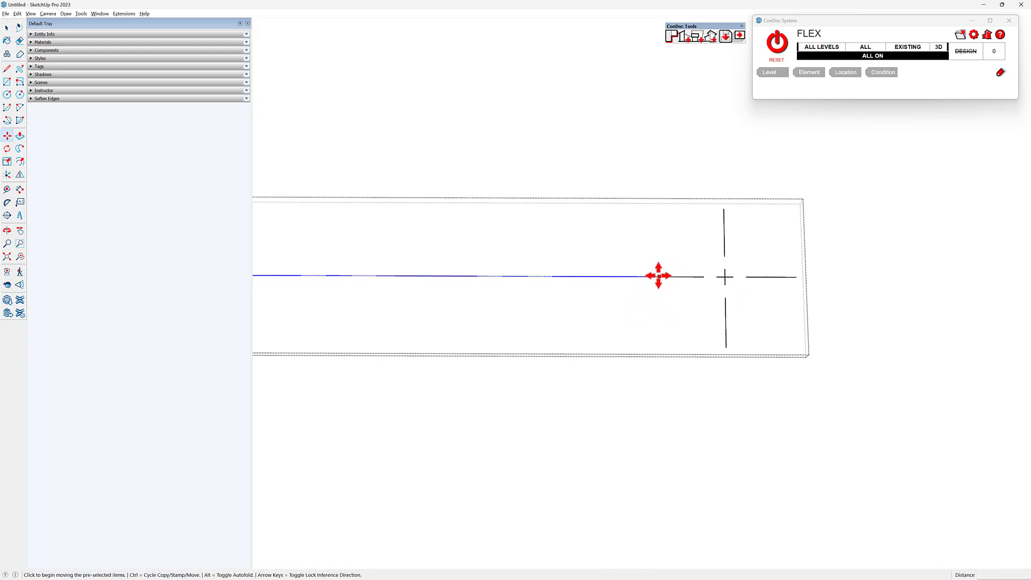
pyautogui.press('Delete')
pyautogui.press('space')
pyautogui.moveTo(827, 200); pyautogui.dragTo(649, 392)
pyautogui.hotkey('ctrl', 'z')
pyautogui.hotkey('ctrl', 'z')
# - Move the dash-dot line outward so a gap separates it from the center mark's arm
pyautogui.press('m')
pyautogui.click(647, 327)
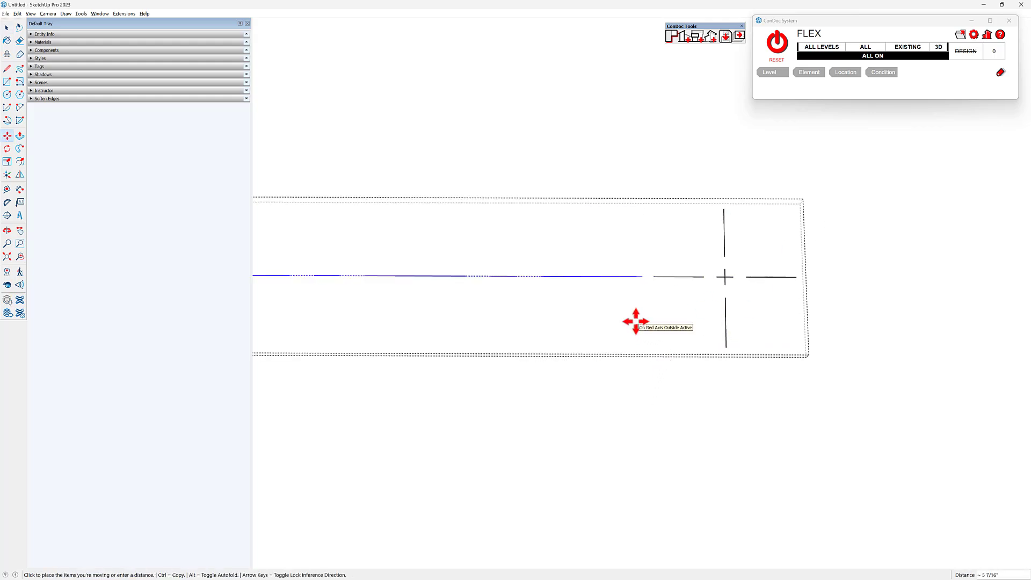
pyautogui.click(703, 276)
# - Make three rotated copies of the dash-dot line around the center mark at 90-degree intervals
pyautogui.press('q')
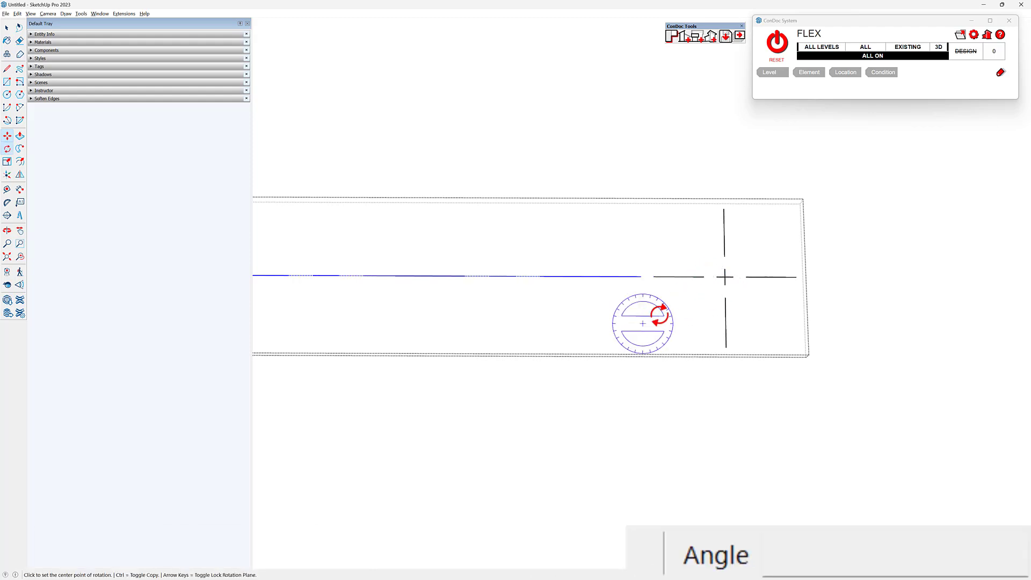
pyautogui.click(725, 276)
pyautogui.click(724, 246)
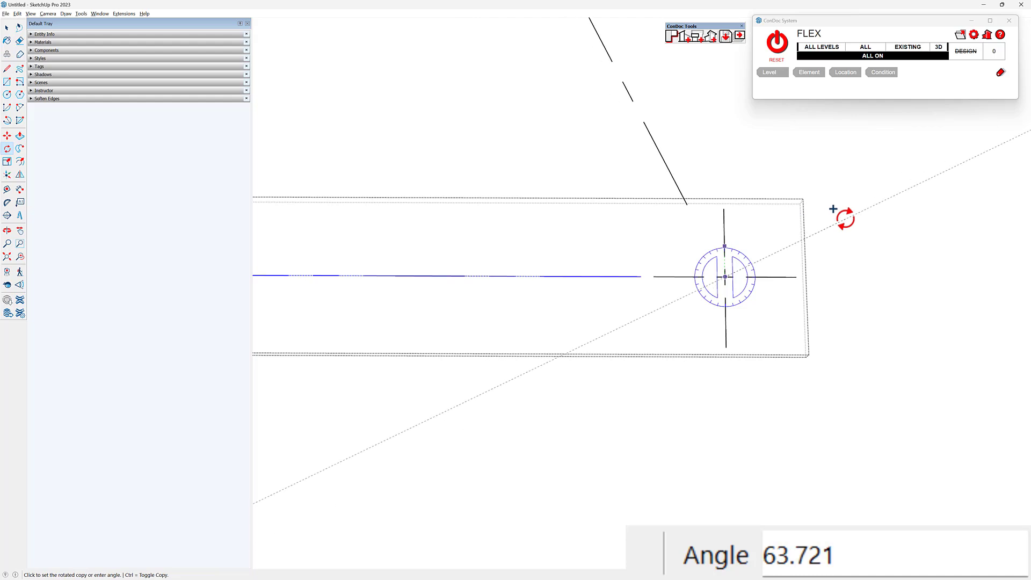
pyautogui.click(844, 218)
pyautogui.write('90')
pyautogui.press('Return')
pyautogui.write('3x')
pyautogui.press('Return')
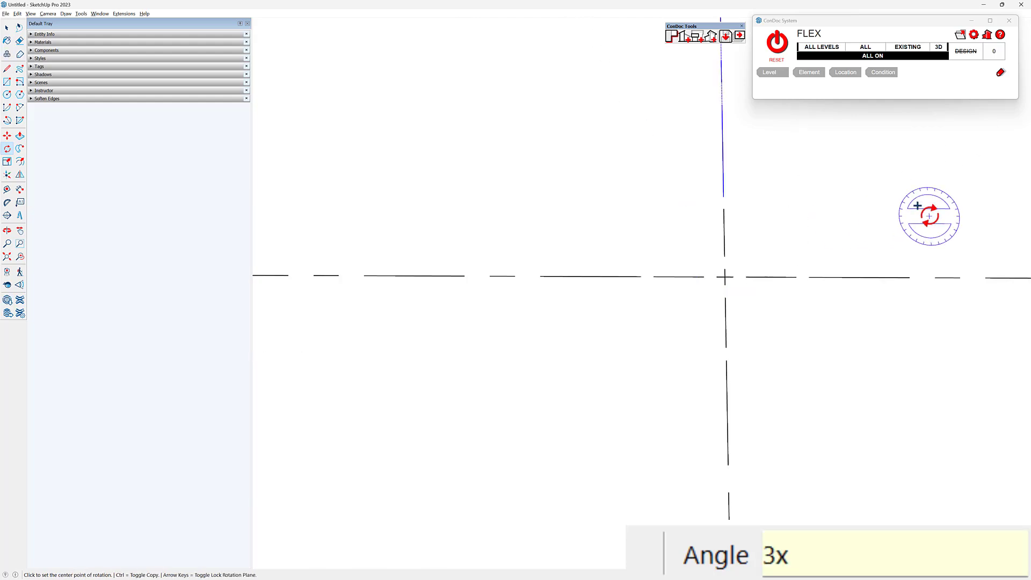
pyautogui.scroll(-5, 535, 277)
pyautogui.scroll(-3, 642, 264)
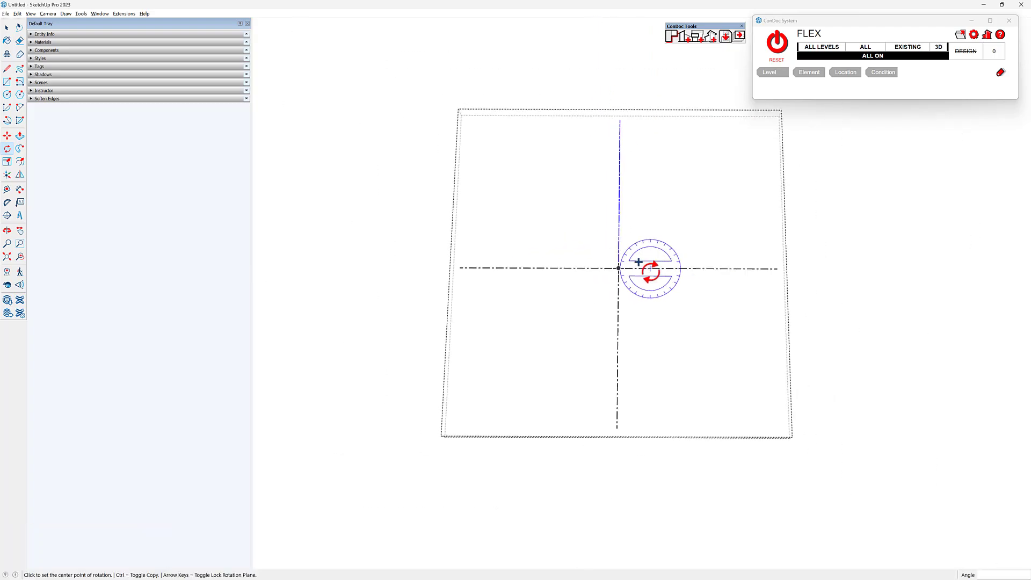
# - Delete the excess dashes of the vertical centerline that extend beyond the upper edge of the ellipse
pyautogui.scroll(2, 650, 198)
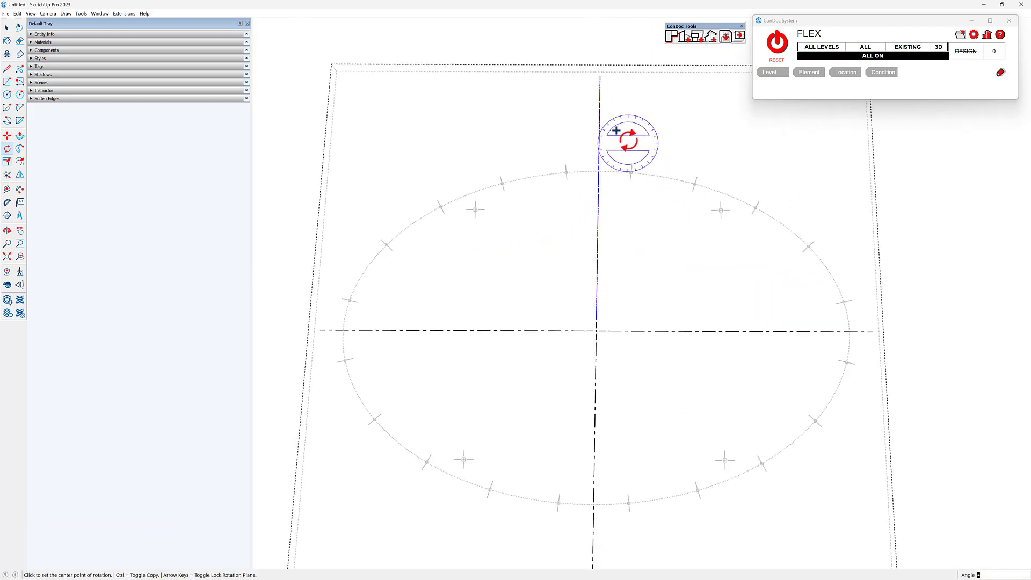
pyautogui.scroll(3, 619, 124)
pyautogui.press('space')
pyautogui.moveTo(524, 206); pyautogui.dragTo(524, 204)
pyautogui.scroll(2, 591, 196)
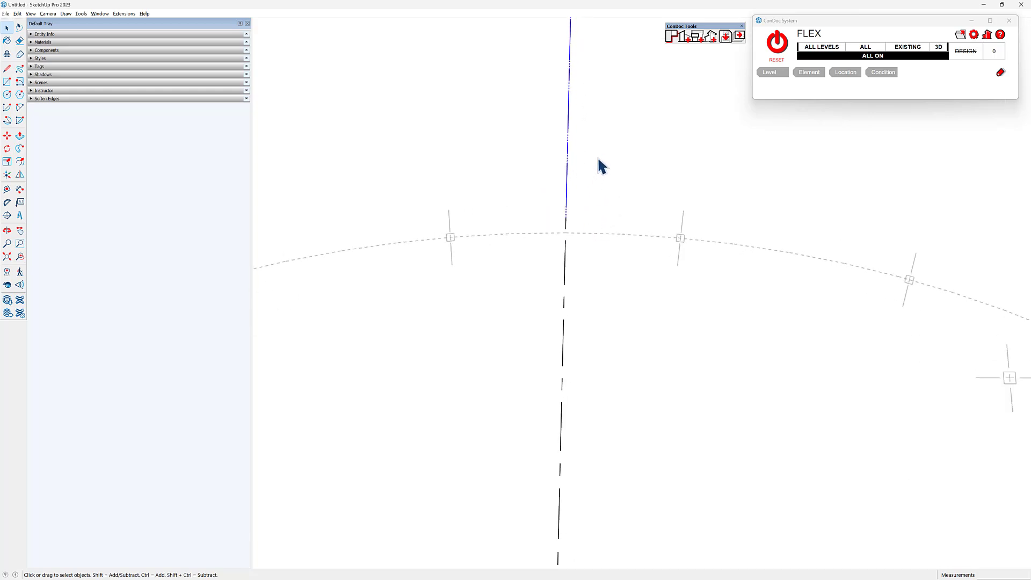
pyautogui.keyDown('ctrl'); pyautogui.keyDown('shift'); pyautogui.moveTo(585, 192); pyautogui.dragTo(541, 227); pyautogui.keyUp('shift'); pyautogui.keyUp('ctrl')
pyautogui.press('Delete')
# - Delete the excess vertical centerline dashes below the ellipse and close the center mark component
pyautogui.scroll(-7, 591, 138)
pyautogui.keyDown('shift'); pyautogui.moveTo(648, 256); pyautogui.dragTo(655, 102, button='middle'); pyautogui.keyUp('shift')
pyautogui.scroll(2, 608, 329)
pyautogui.moveTo(621, 479); pyautogui.dragTo(554, 365)
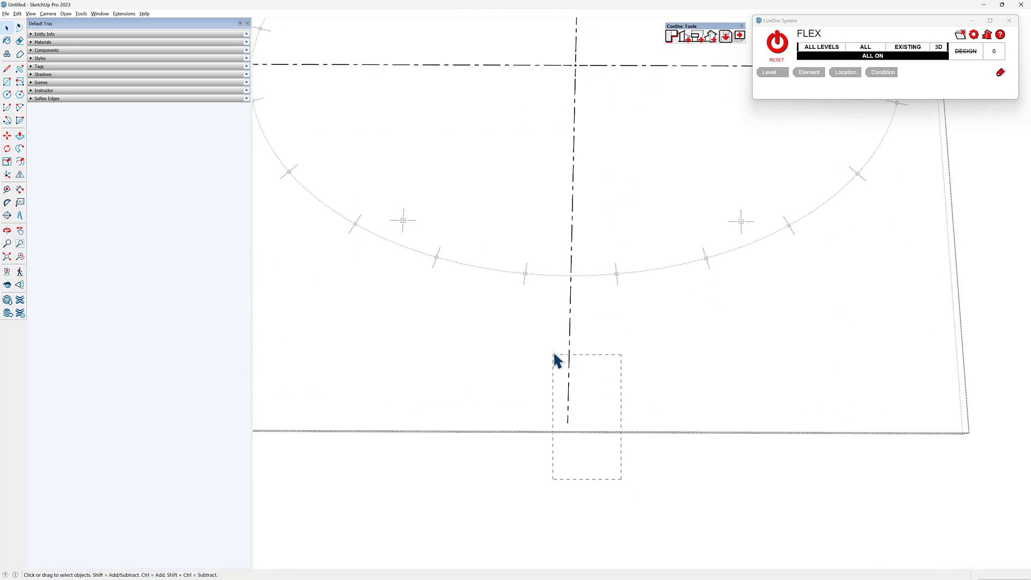
pyautogui.press('Delete')
pyautogui.press('Escape')
pyautogui.scroll(-4, 686, 394)
pyautogui.scroll(2, 649, 162)
pyautogui.keyDown('shift'); pyautogui.moveTo(649, 163); pyautogui.dragTo(670, 189, button='middle'); pyautogui.keyUp('shift')
pyautogui.moveTo(659, 183); pyautogui.dragTo(653, 224)
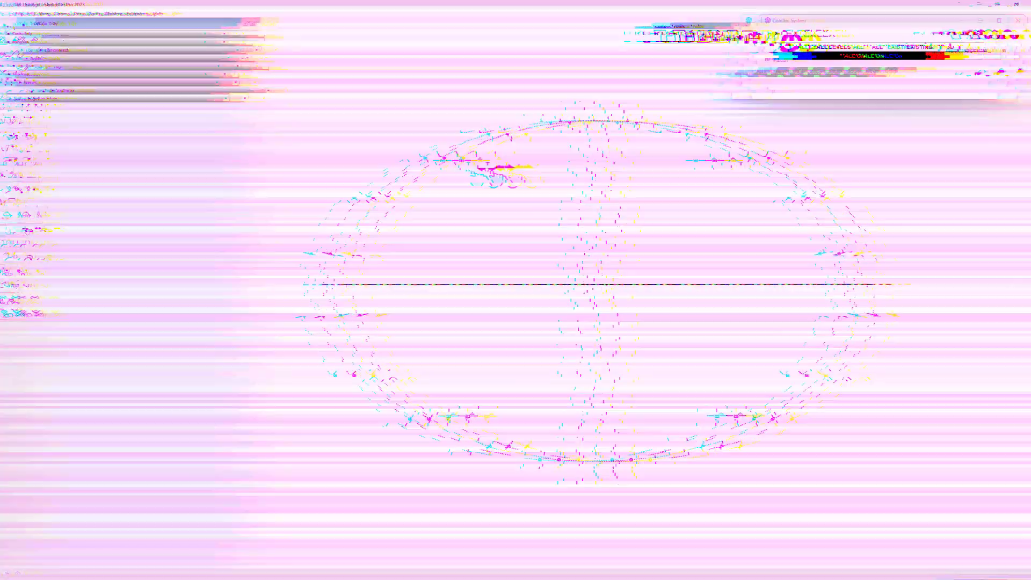
# - Open the upper-left inner column down to its square face for editing, with nothing left selected
pyautogui.scroll(14, 475, 161)
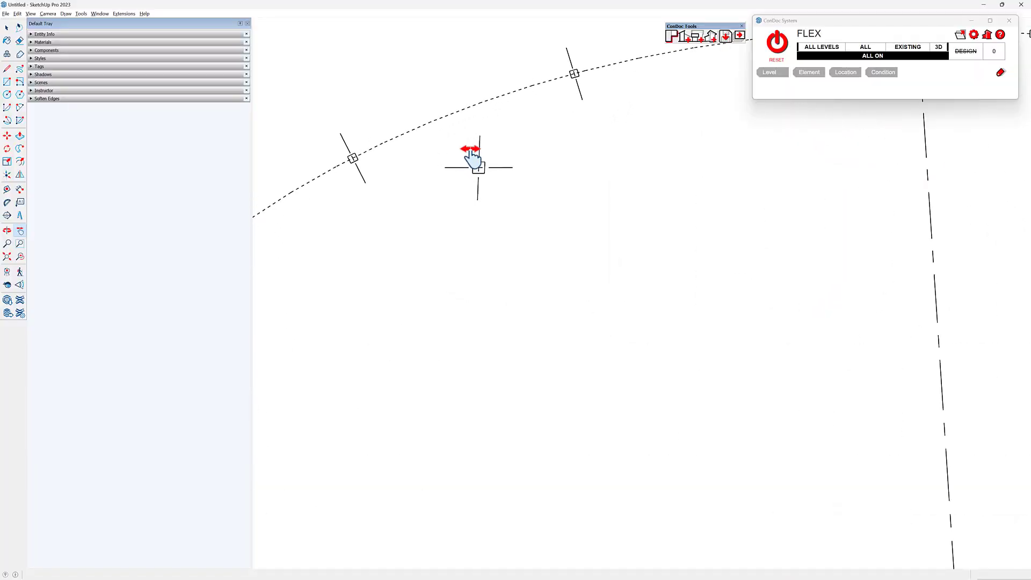
pyautogui.scroll(10, 481, 165)
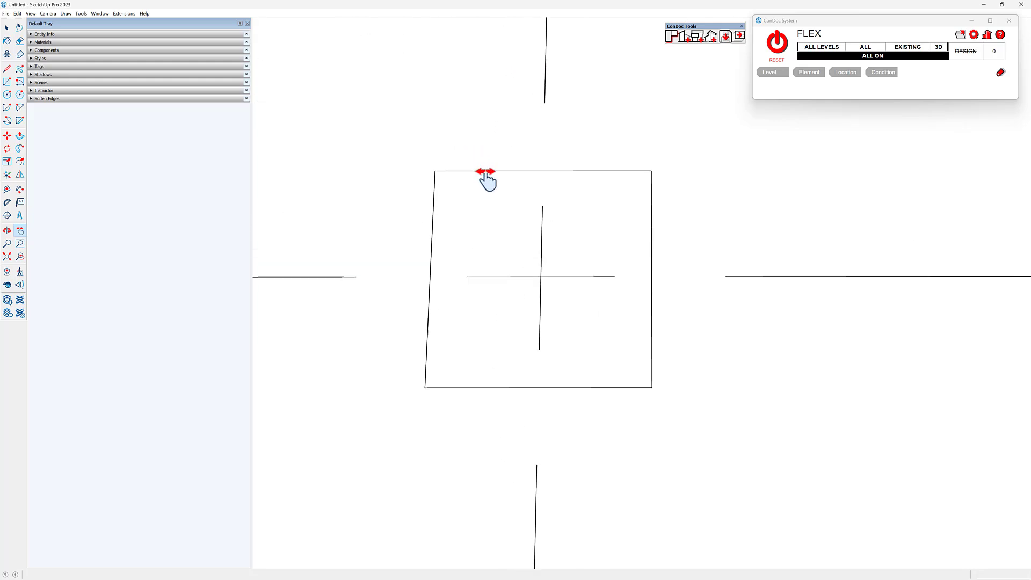
pyautogui.press('space')
pyautogui.doubleClick(596, 192)
pyautogui.doubleClick(596, 192)
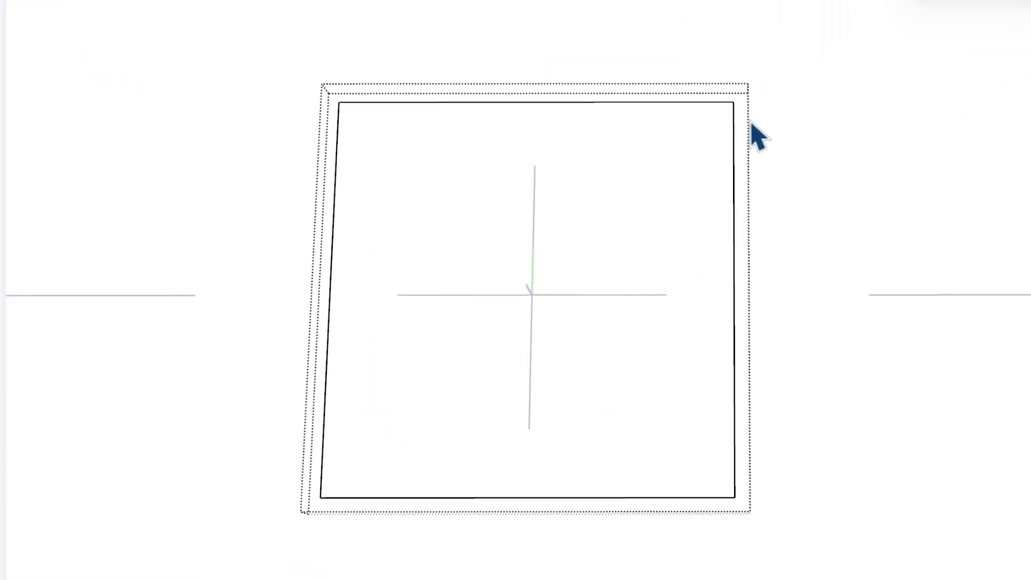
pyautogui.click(363, 177)
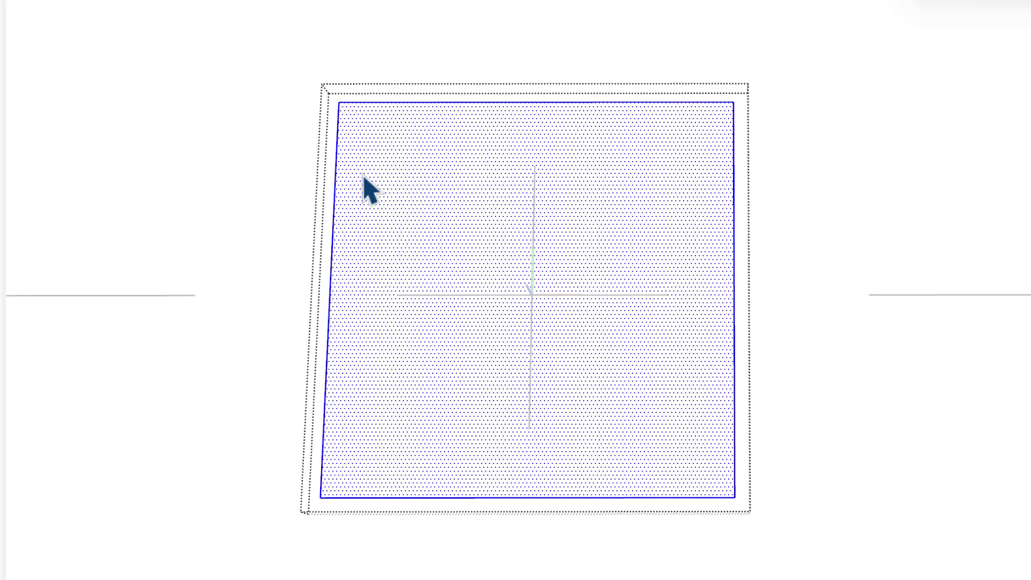
pyautogui.hotkey('ctrl', 't')
# - Offset the column's square outline inward by 1/64"
pyautogui.scroll(2, 732, 166)
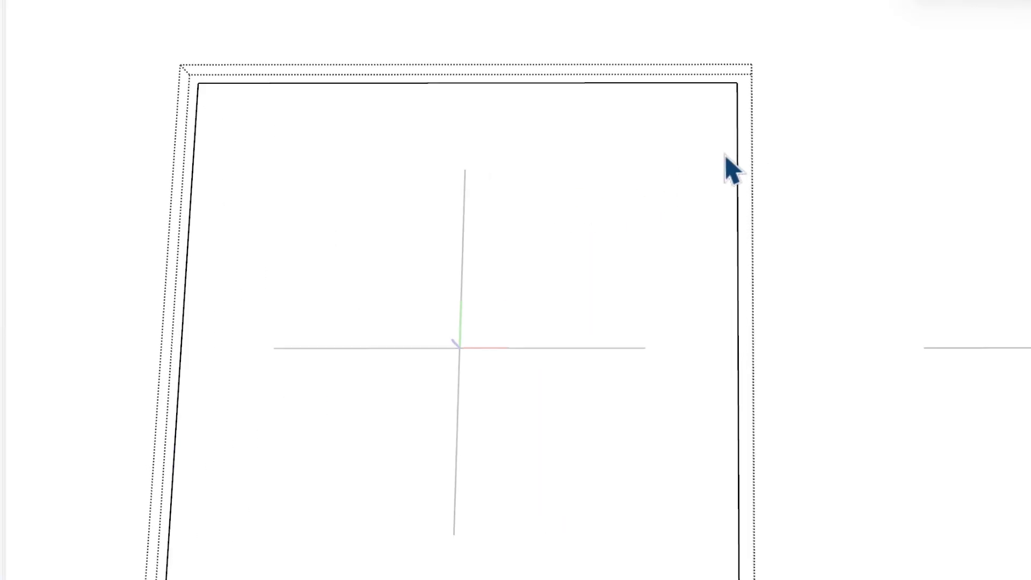
pyautogui.click(662, 163)
pyautogui.scroll(4, 666, 161)
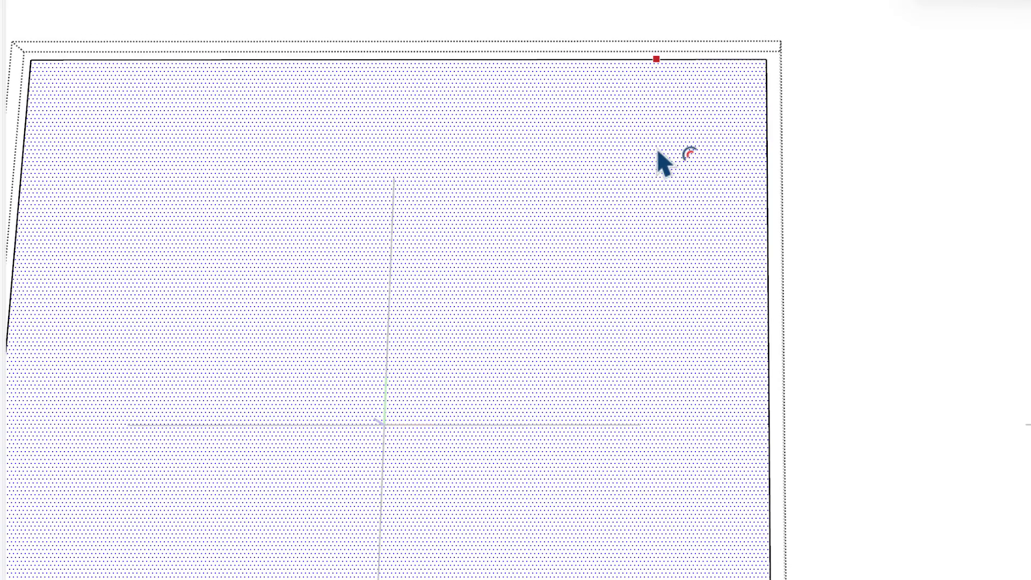
pyautogui.click(740, 154)
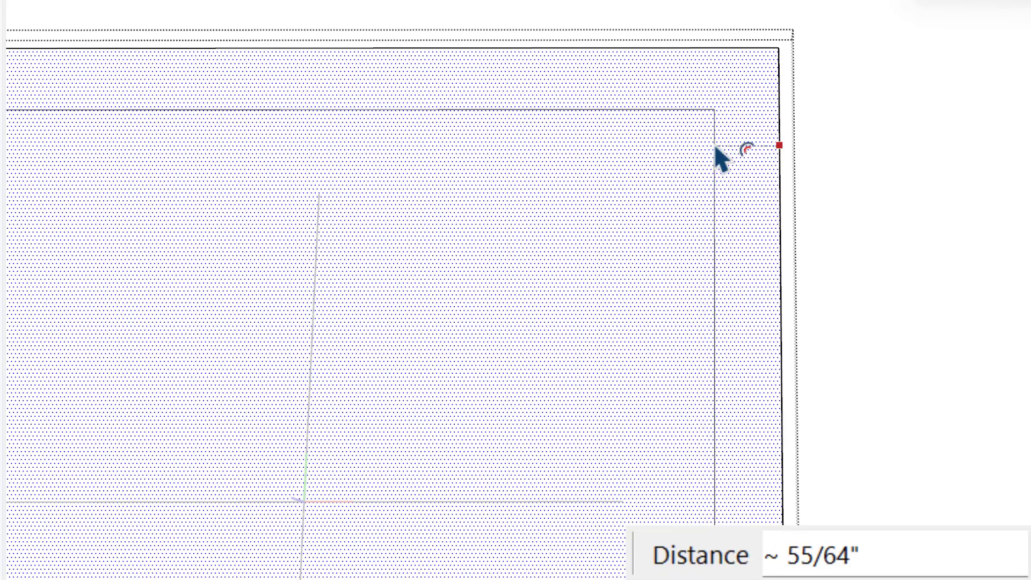
pyautogui.write('1/')
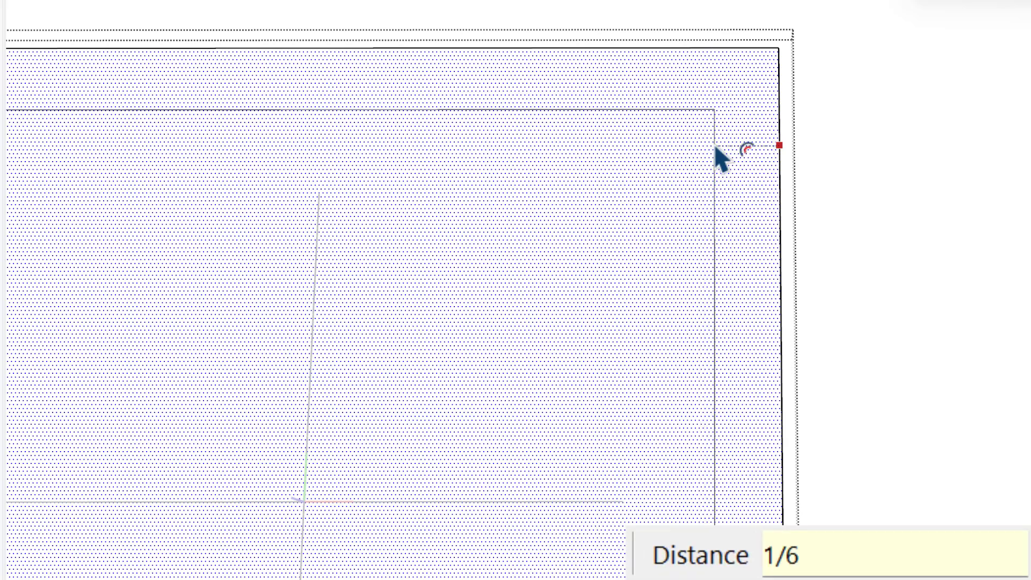
pyautogui.write('64')
pyautogui.press('Return')
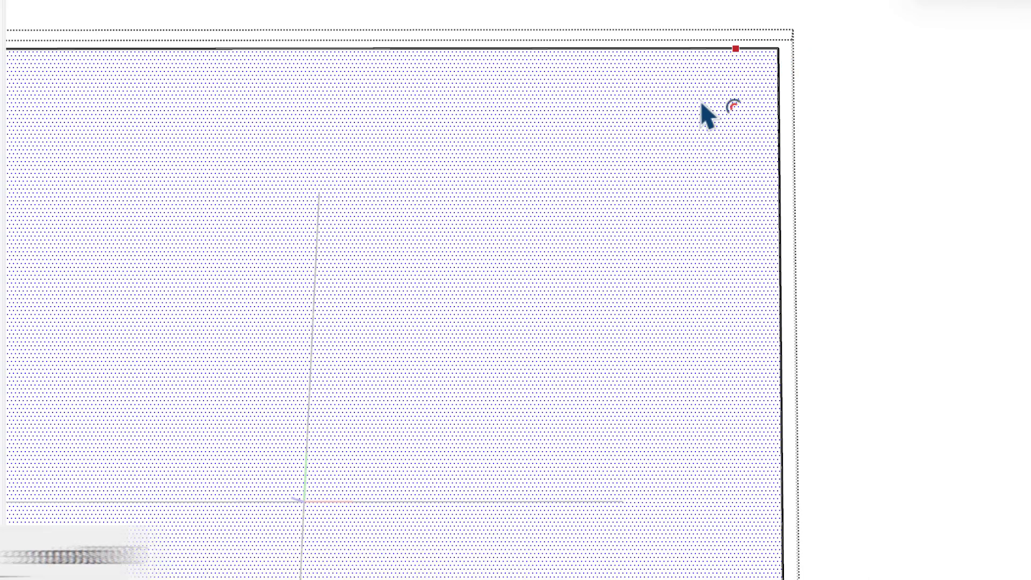
# - Measure the gap between the column's outer edge and its inward offset at the corner
pyautogui.scroll(8, 716, 66)
pyautogui.moveTo(786, 63)
pyautogui.keyDown('shift'); pyautogui.mouseDown(button='middle')
pyautogui.moveTo(792, 46)
pyautogui.moveTo(617, 86)
pyautogui.mouseUp(button='middle'); pyautogui.keyUp('shift')
pyautogui.press('t')
pyautogui.click(613, 98)
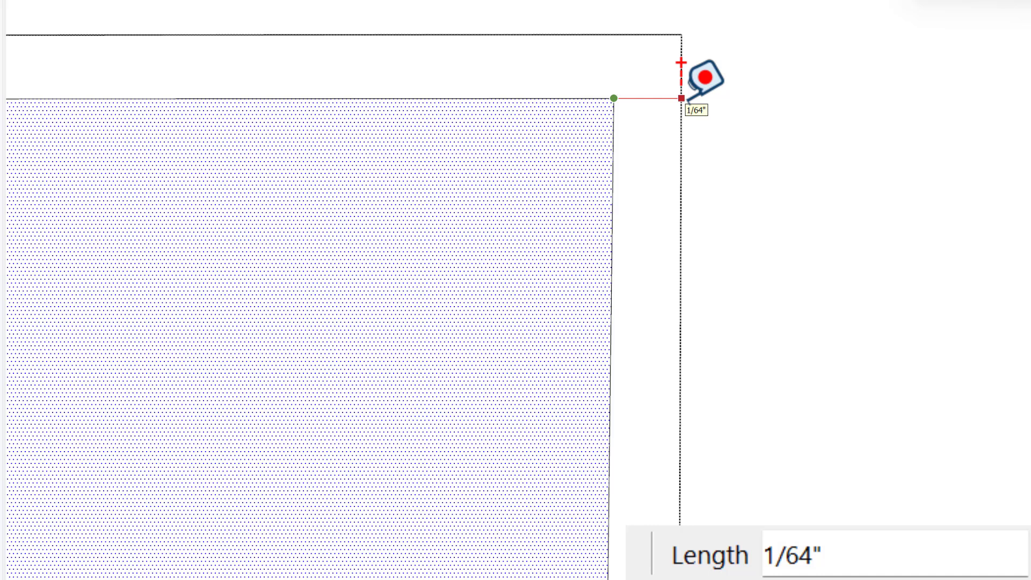
pyautogui.press('Escape')
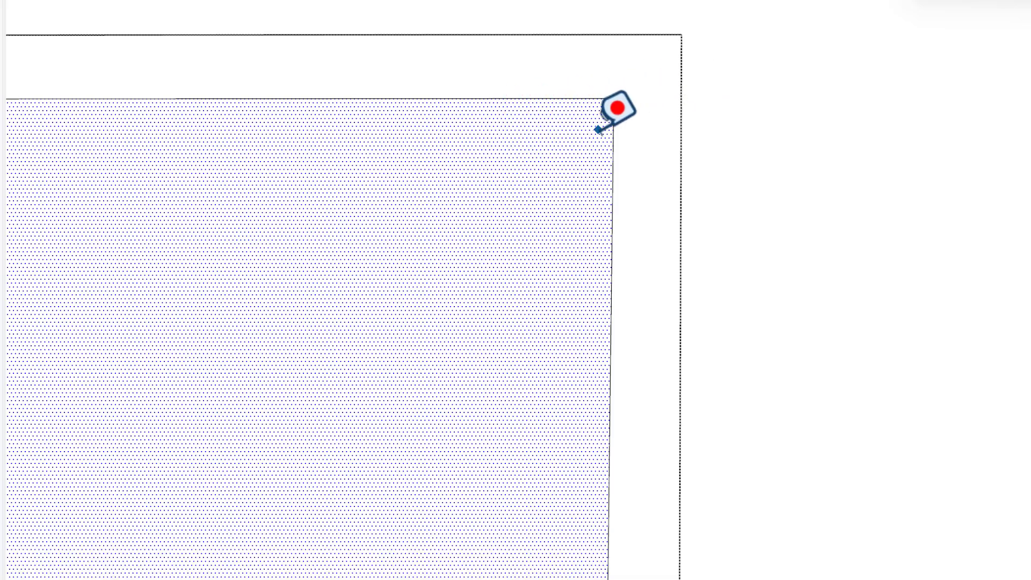
# - Offset the column's outer square inward again, halfway to the 1/64" offset line
pyautogui.press('f')
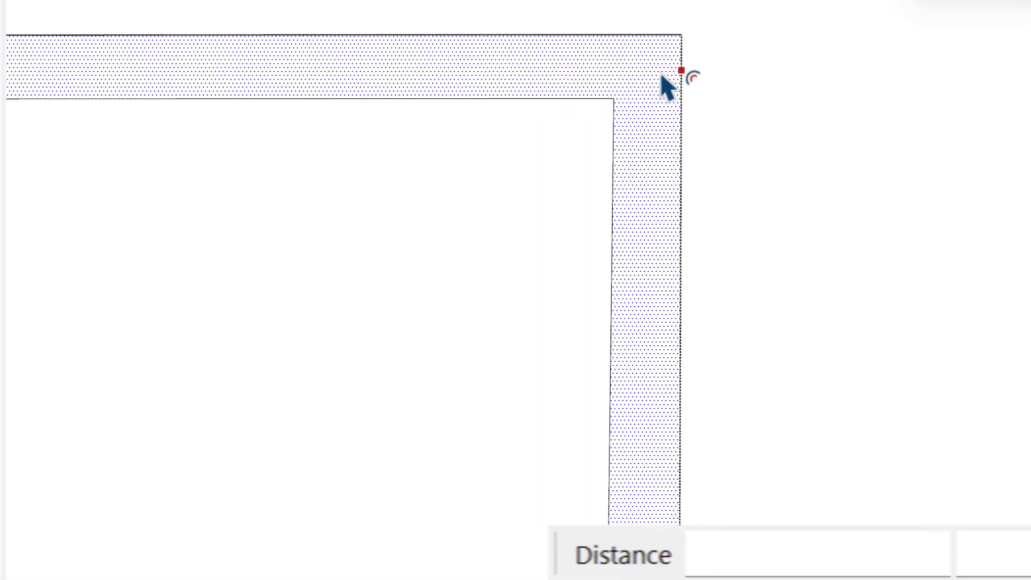
pyautogui.click(661, 76)
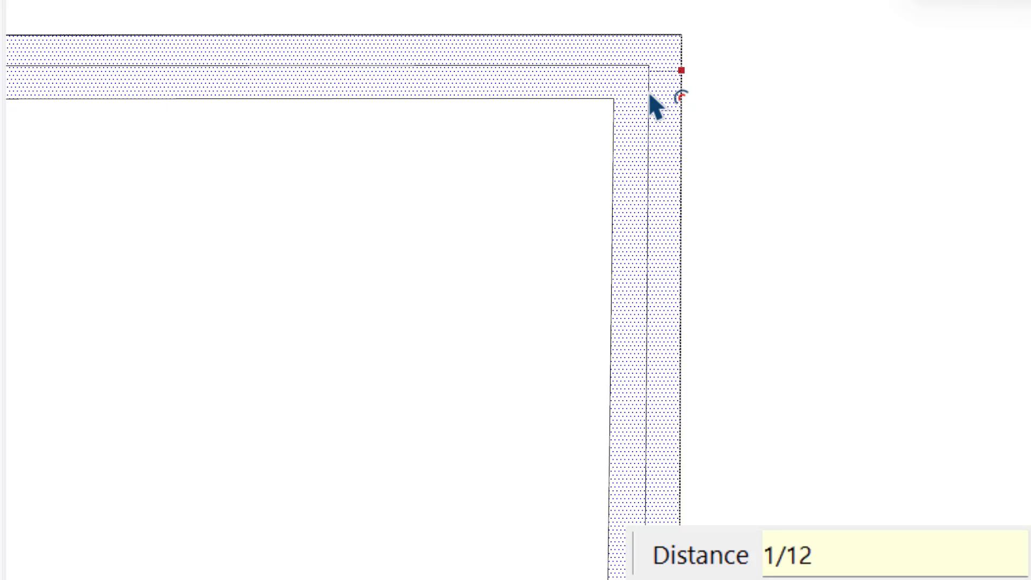
pyautogui.click(654, 104)
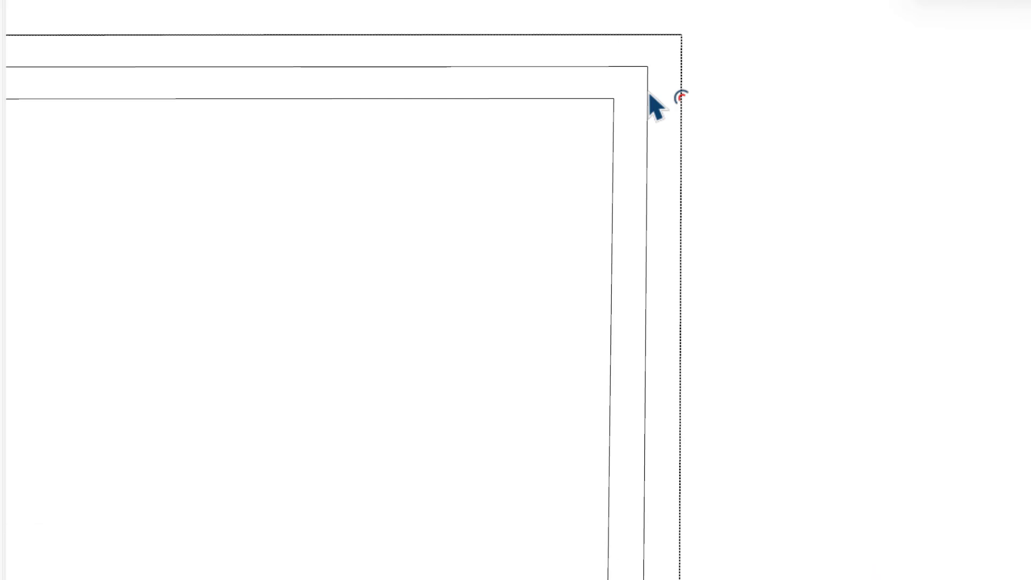
# - Offset the column's outer square inward by 1/1000"
pyautogui.click(666, 80)
pyautogui.click(648, 89)
pyautogui.click(679, 86)
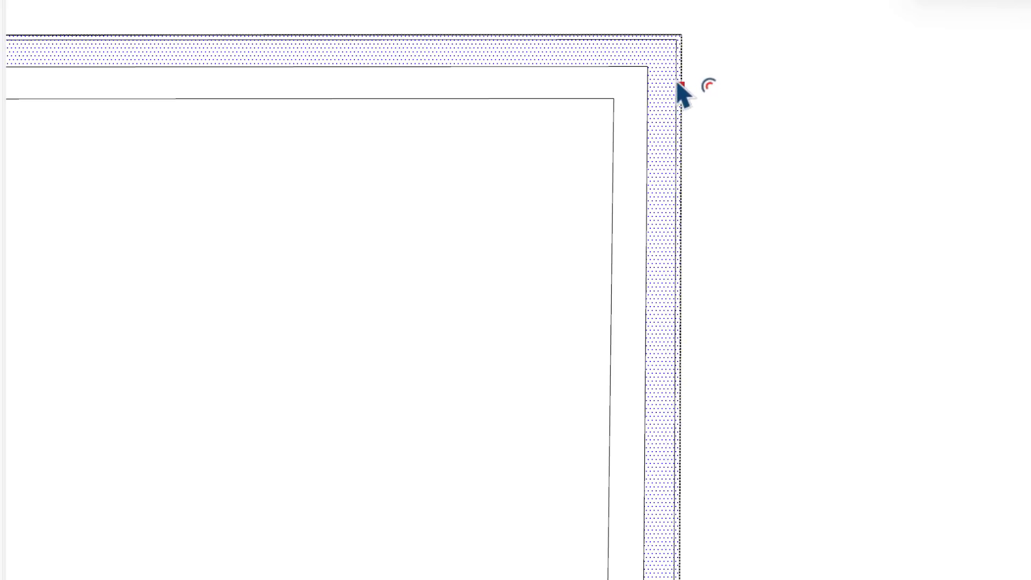
pyautogui.write('1')
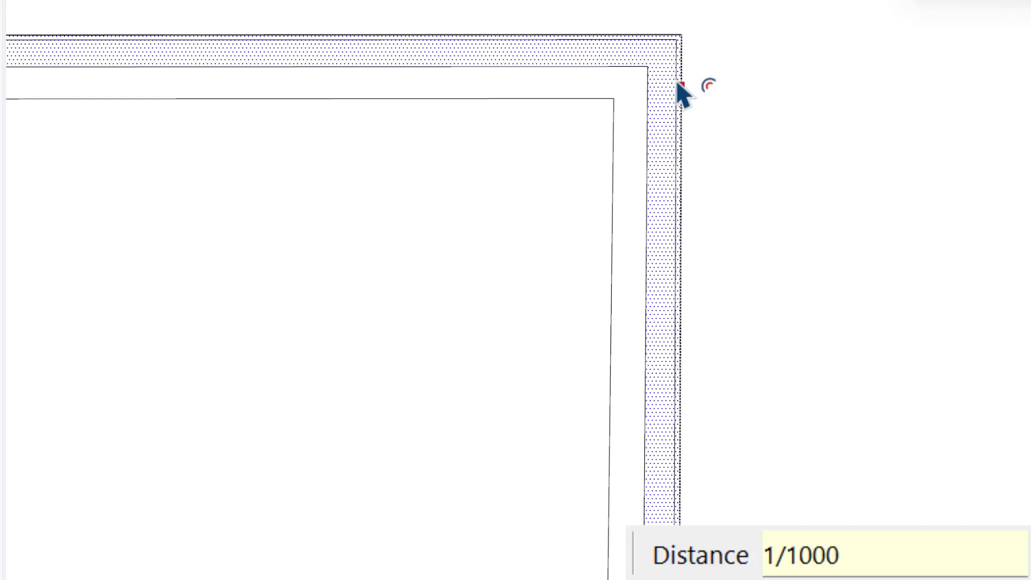
pyautogui.write('/1000')
pyautogui.press('Return')
pyautogui.scroll(3, 682, 49)
pyautogui.scroll(-3, 677, 41)
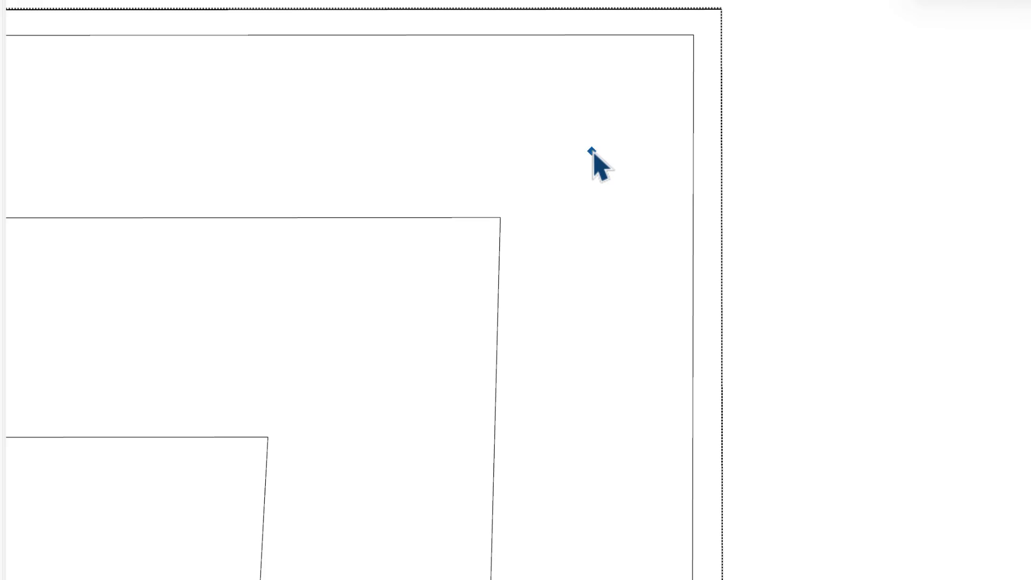
# - Set the model's measurement units to decimal inches with 0.000000" length precision and 0.000 angle precision
pyautogui.press('t')
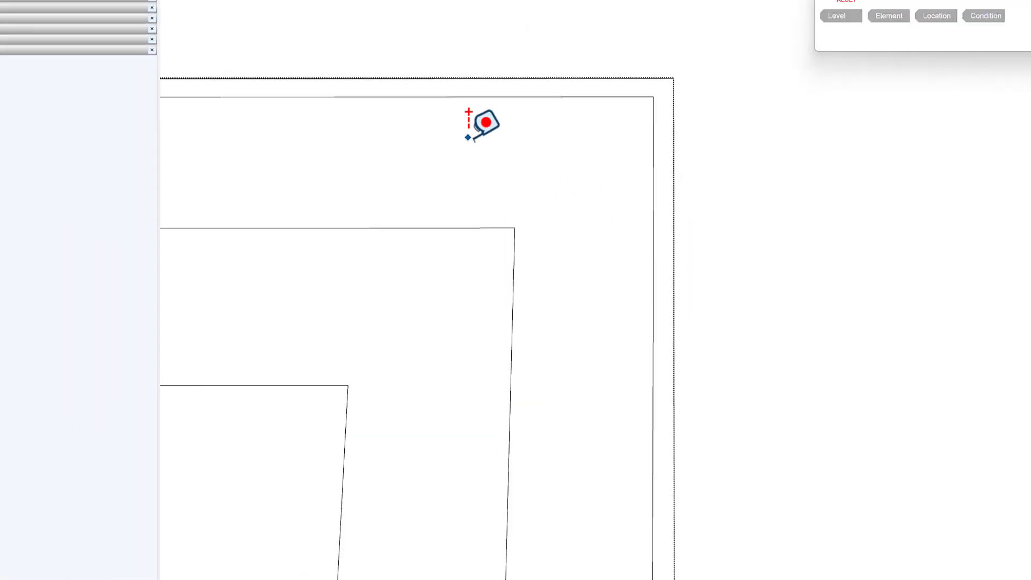
pyautogui.click(99, 14)
pyautogui.click(120, 52)
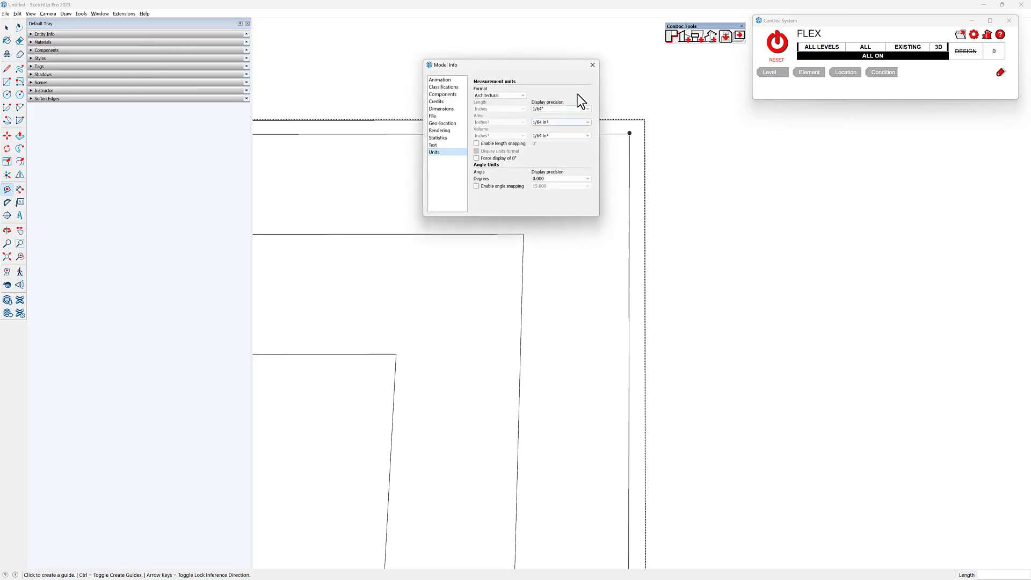
pyautogui.moveTo(522, 63); pyautogui.dragTo(803, 149)
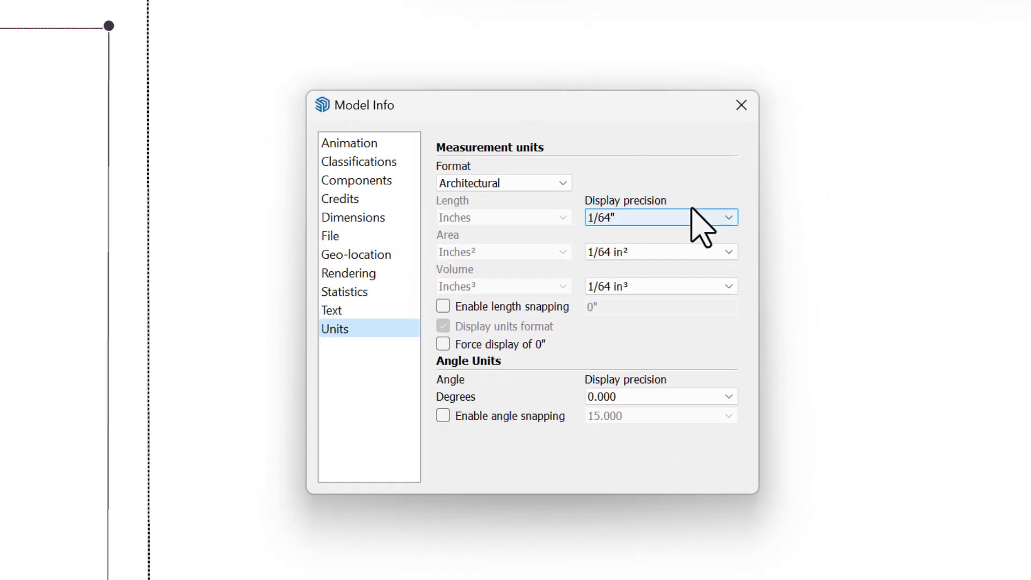
pyautogui.click(489, 183)
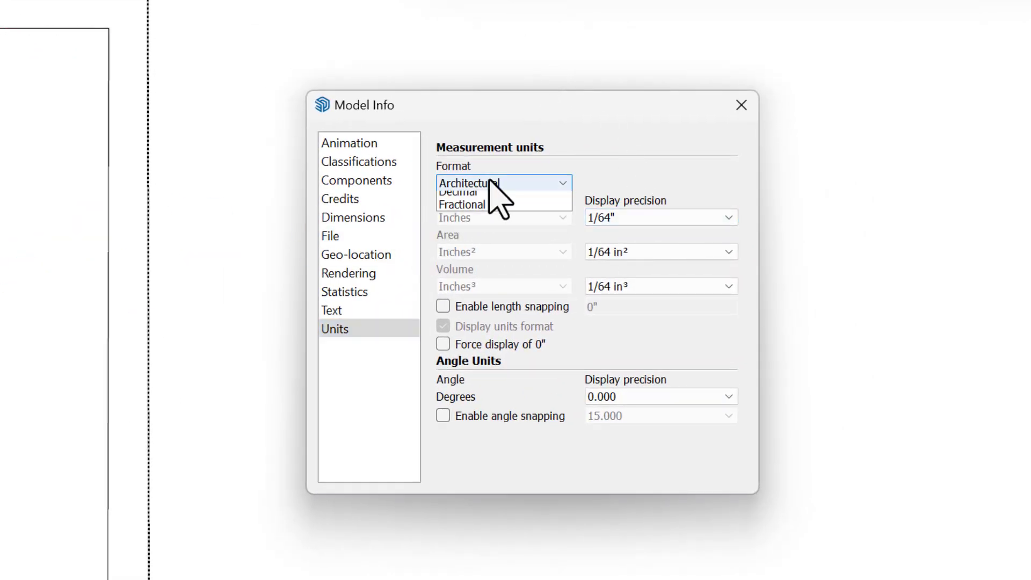
pyautogui.click(483, 225)
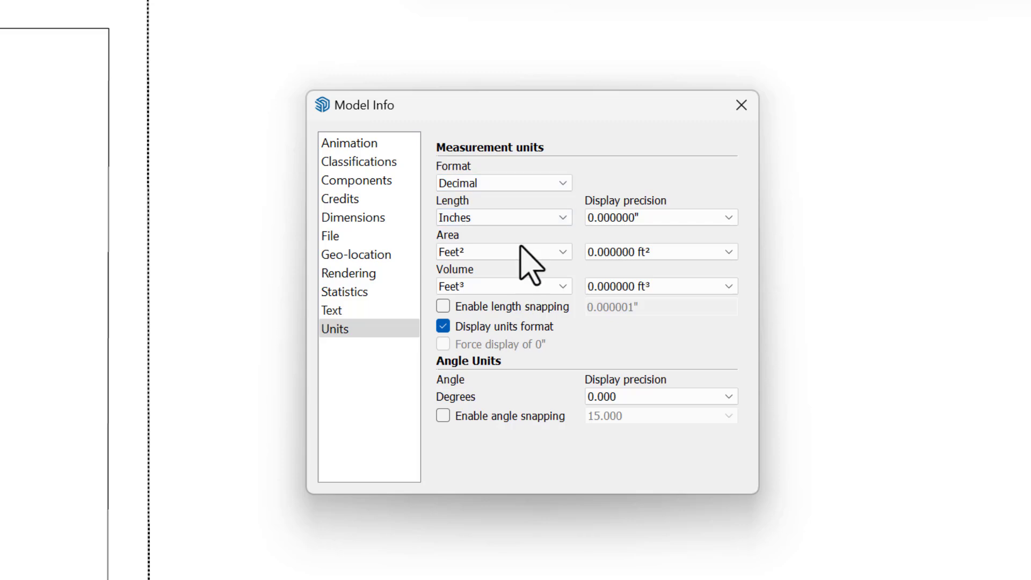
pyautogui.click(728, 218)
pyautogui.click(730, 219)
pyautogui.click(650, 251)
pyautogui.click(650, 252)
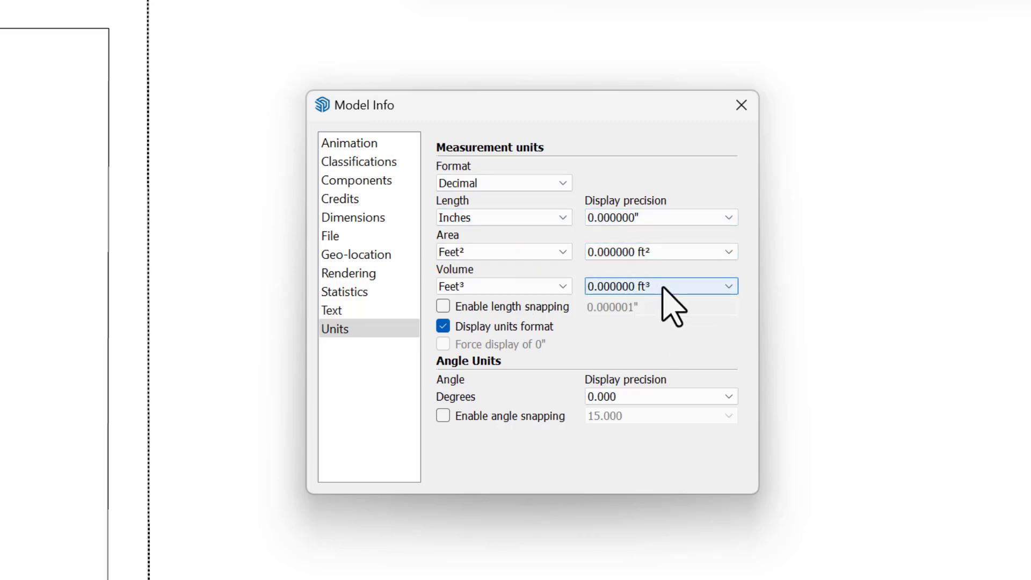
pyautogui.click(656, 397)
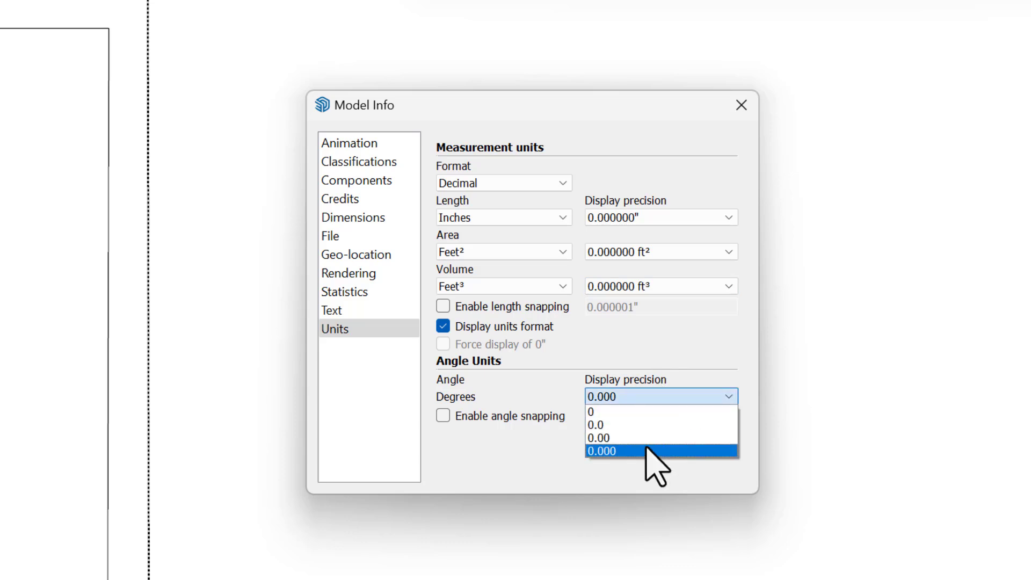
pyautogui.click(649, 451)
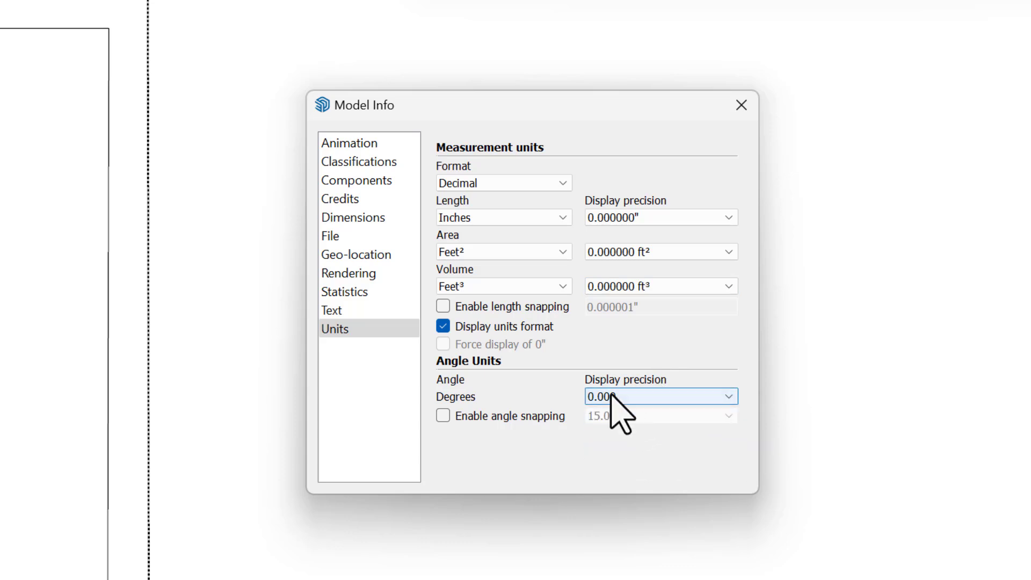
# - Measure the gap from the halfway offset's corner to the column's outer edge, and compute 1 ÷ 128 in Calculator for comparison
pyautogui.click(206, 219)
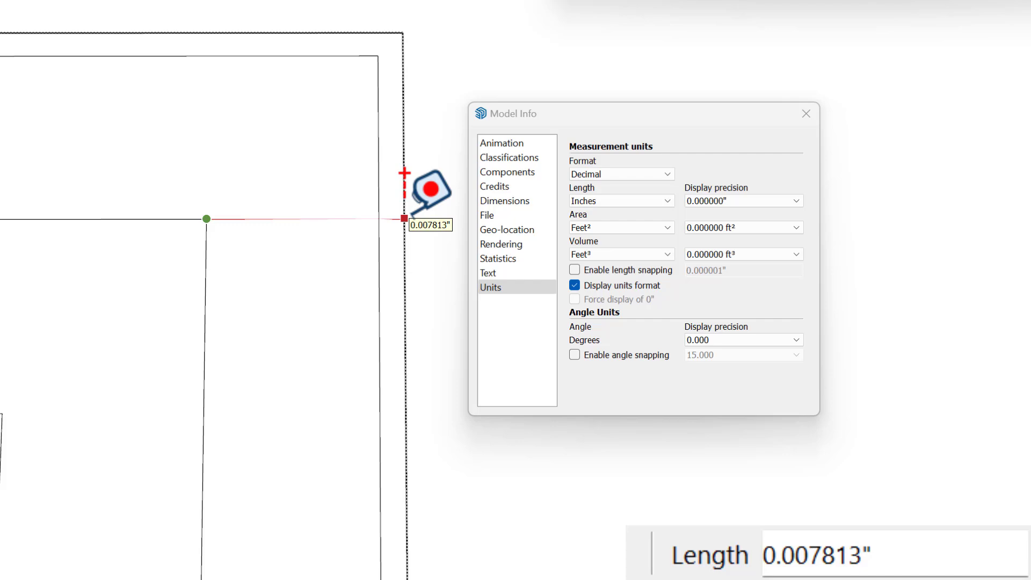
pyautogui.hotkey('alt', 'Tab')
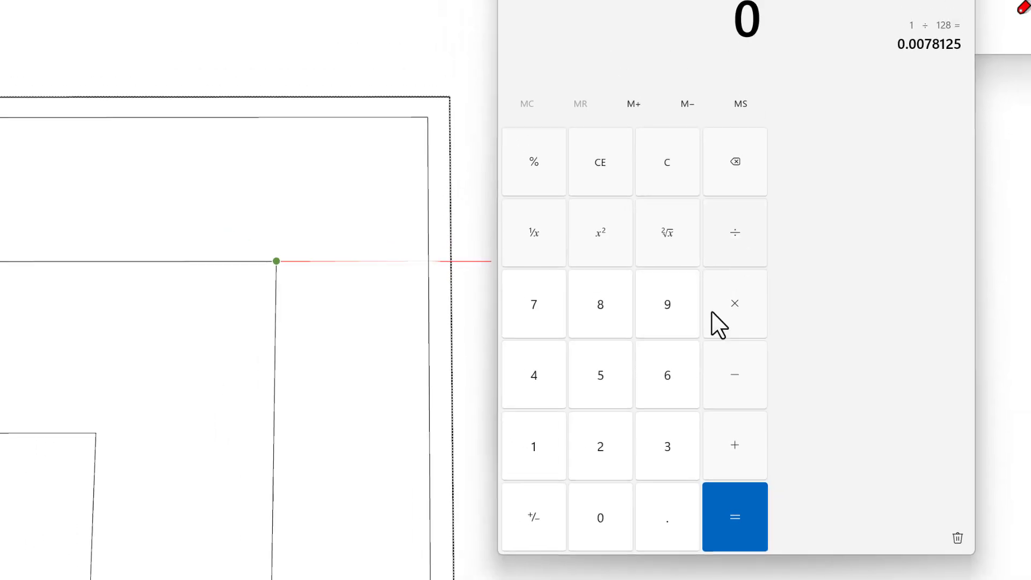
pyautogui.click(575, 478)
pyautogui.click(744, 303)
pyautogui.click(593, 472)
pyautogui.click(635, 475)
pyautogui.click(635, 358)
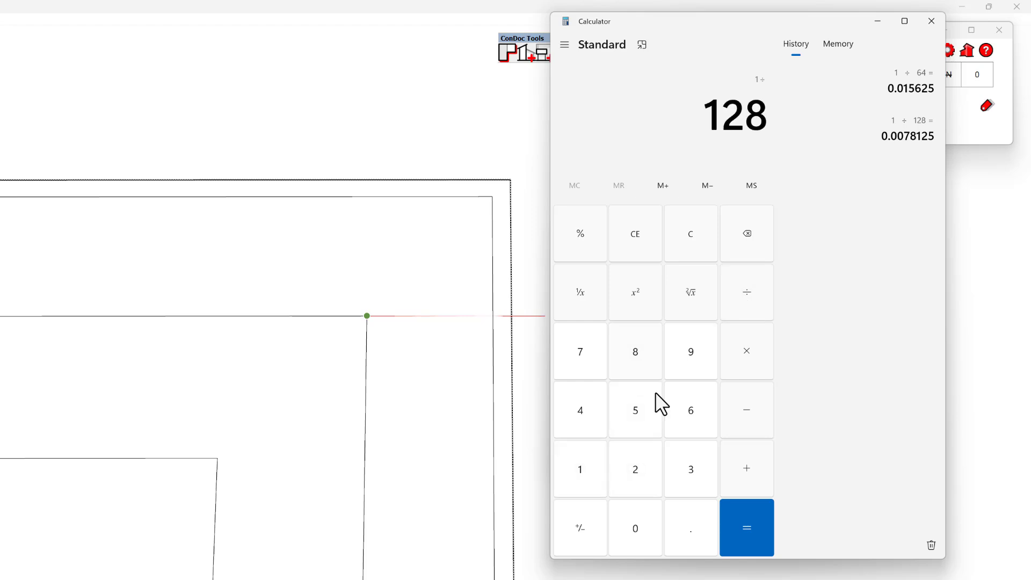
pyautogui.click(745, 527)
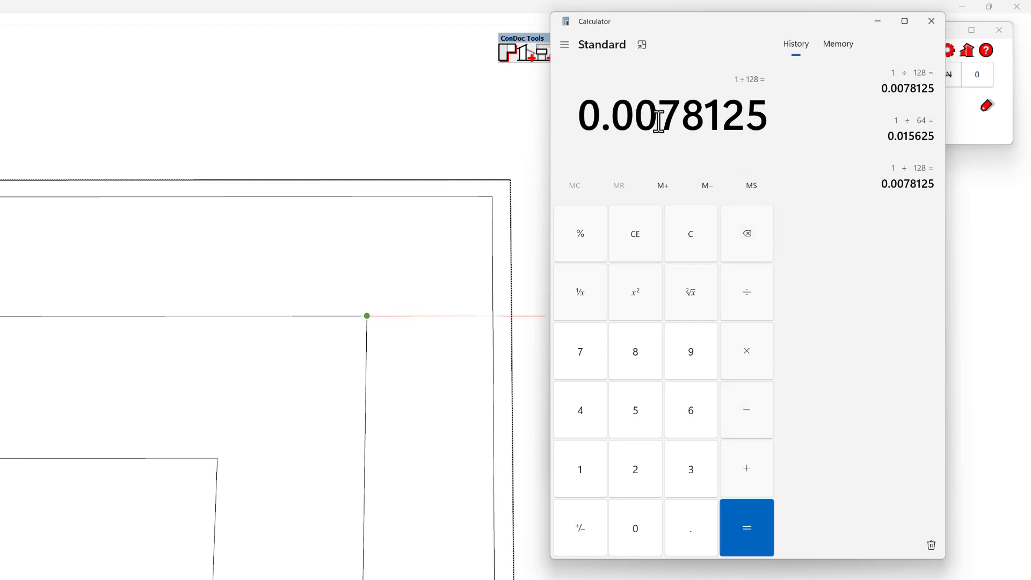
pyautogui.moveTo(744, 122); pyautogui.dragTo(605, 129)
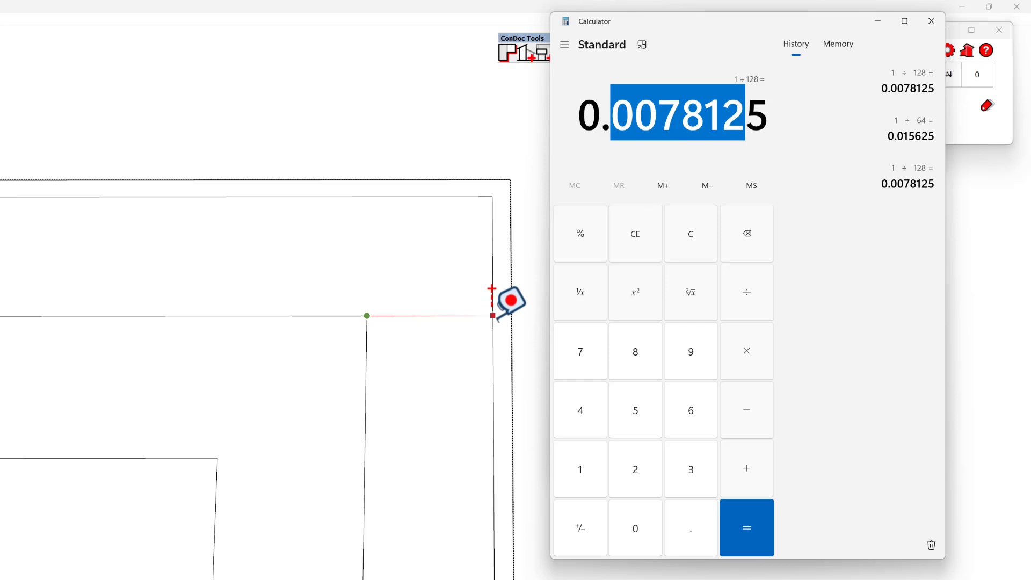
pyautogui.press('Escape')
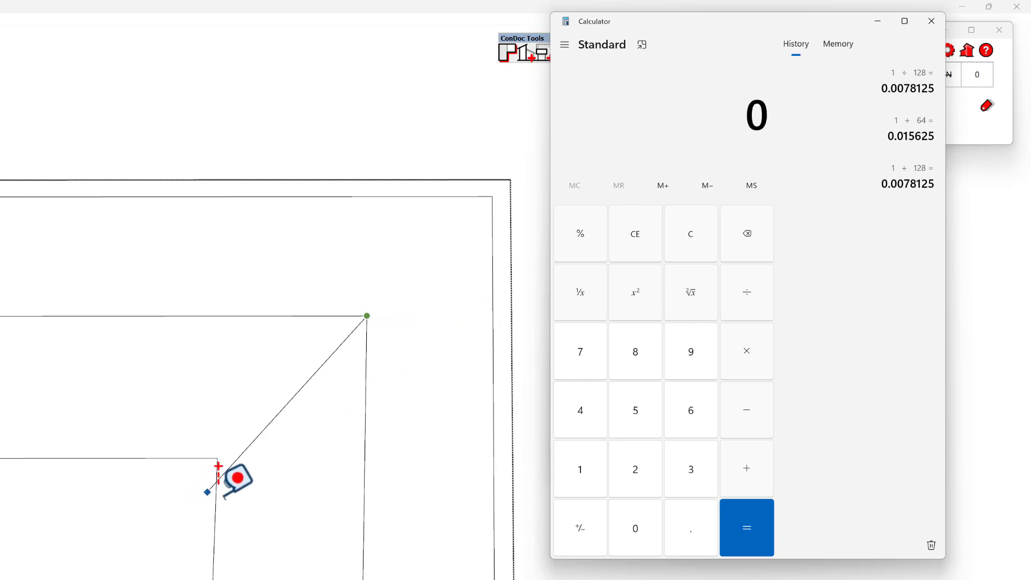
# - Measure the gap between the innermost and halfway offset lines, recompute 1 ÷ 128 in Calculator, and close Calculator
pyautogui.click(216, 487)
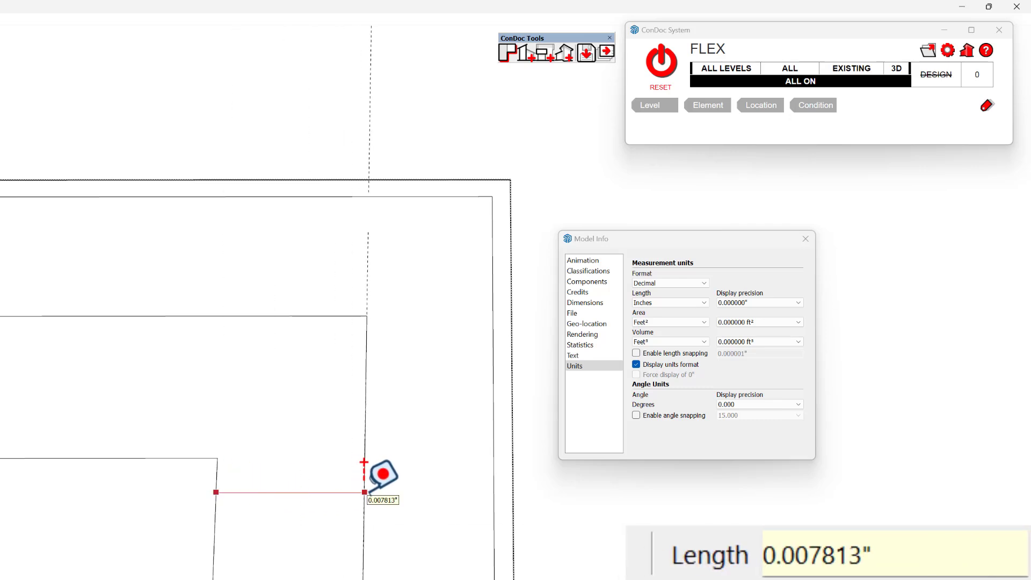
pyautogui.hotkey('alt', 'Tab')
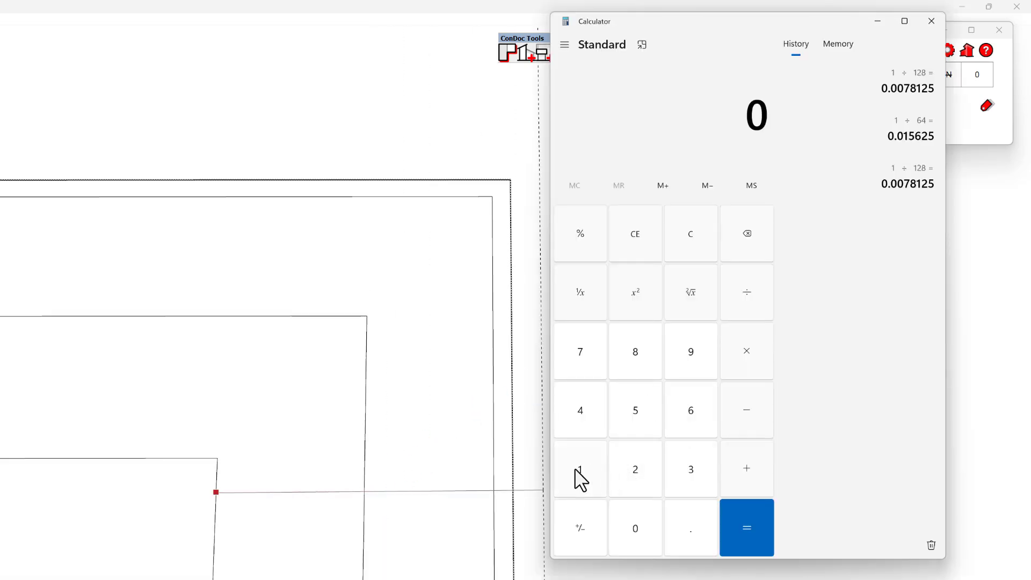
pyautogui.click(578, 472)
pyautogui.click(738, 306)
pyautogui.click(590, 472)
pyautogui.click(636, 471)
pyautogui.click(635, 353)
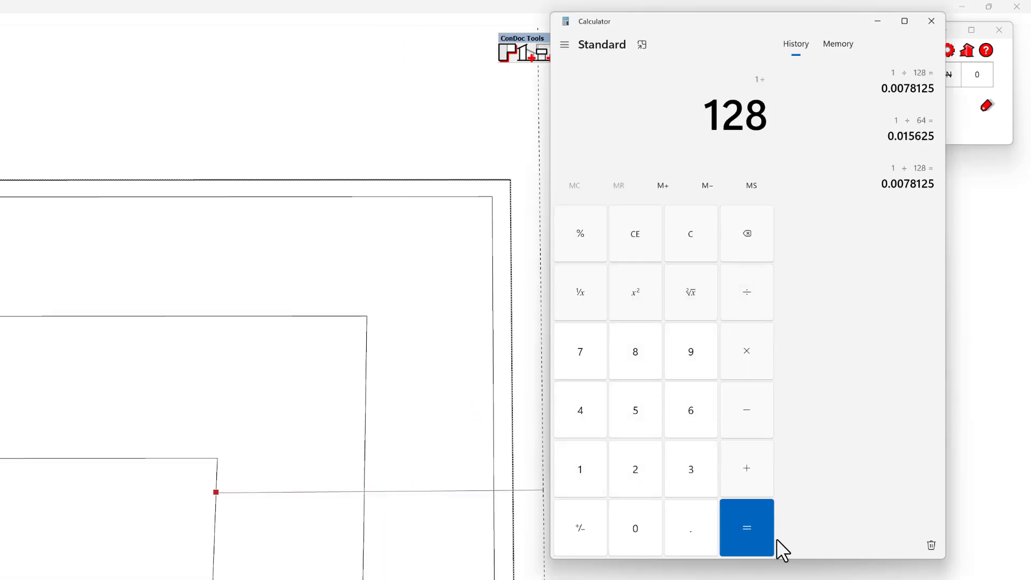
pyautogui.click(755, 530)
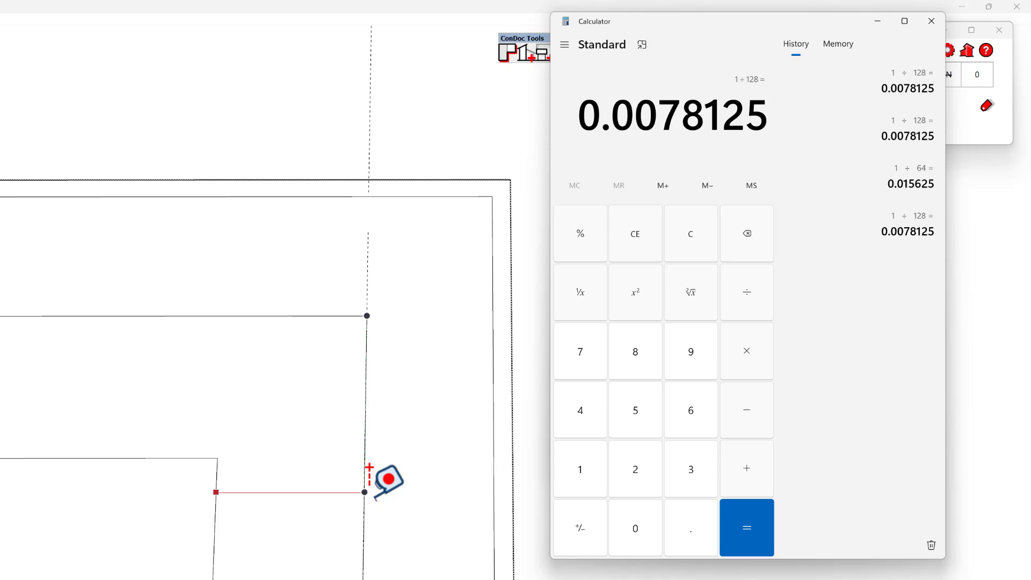
pyautogui.press('Escape')
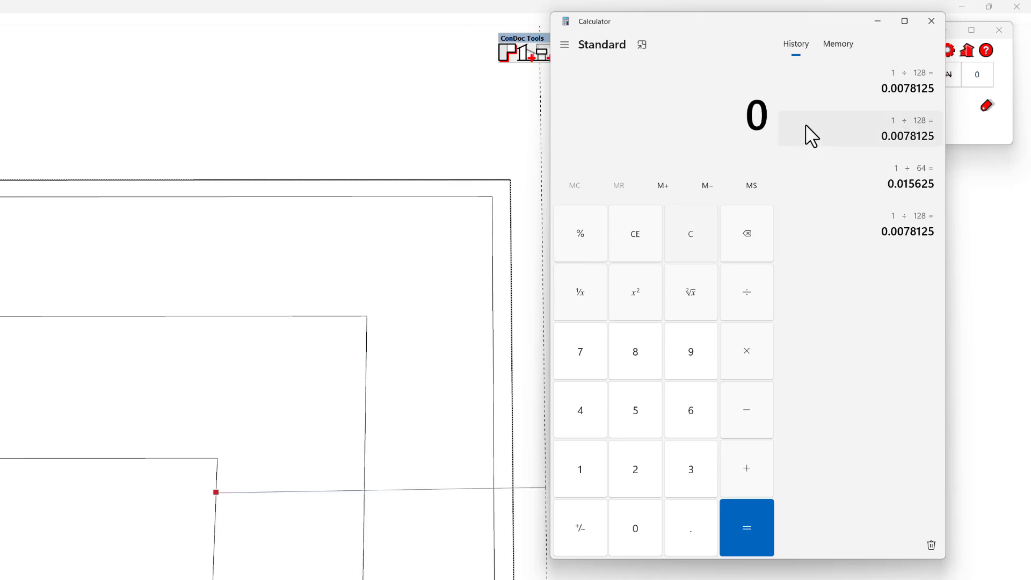
pyautogui.click(931, 21)
# - Undo the three fine inward offsets of the column's square outline
pyautogui.press('Escape')
pyautogui.scroll(-7, 451, 371)
pyautogui.scroll(2, 427, 371)
pyautogui.scroll(2, 416, 402)
pyautogui.press('e')
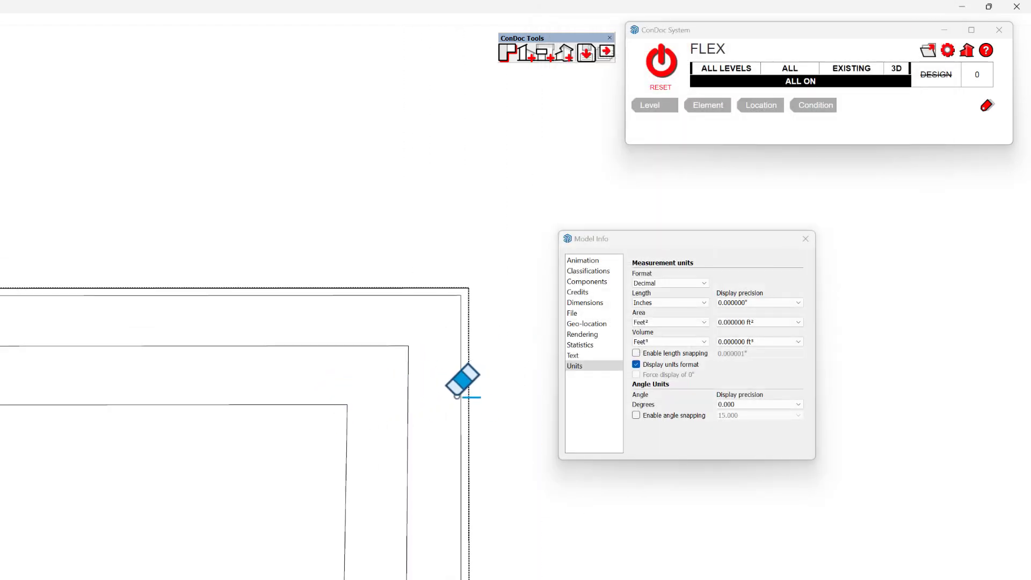
pyautogui.hotkey('ctrl', 'z')
pyautogui.hotkey('ctrl', 'z')
pyautogui.hotkey('ctrl', 'z')
# - Offset the column's square face inward by .987654321"
pyautogui.keyDown('shift'); pyautogui.moveTo(434, 376); pyautogui.dragTo(374, 464, button='middle'); pyautogui.keyUp('shift')
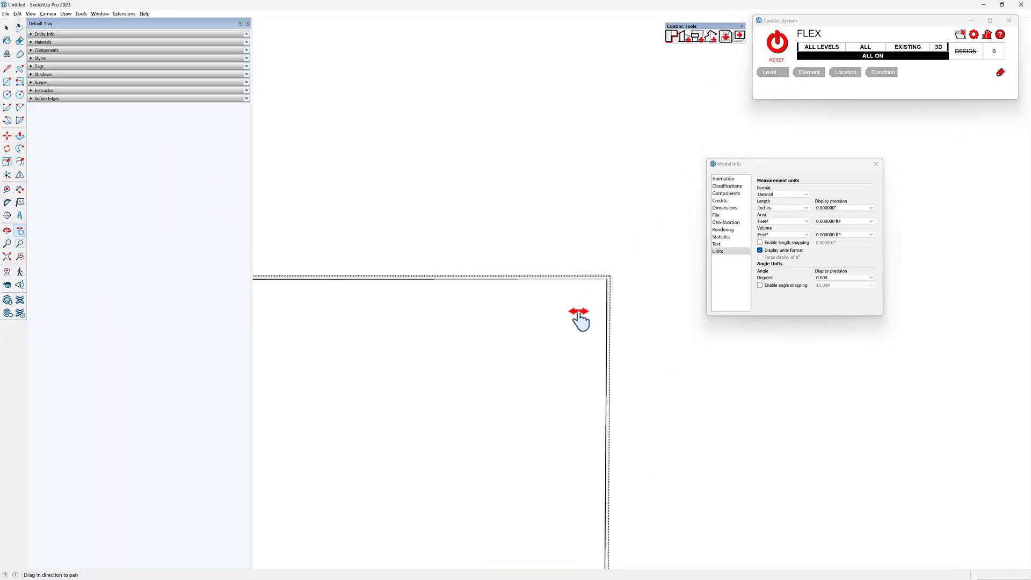
pyautogui.scroll(-5, 578, 321)
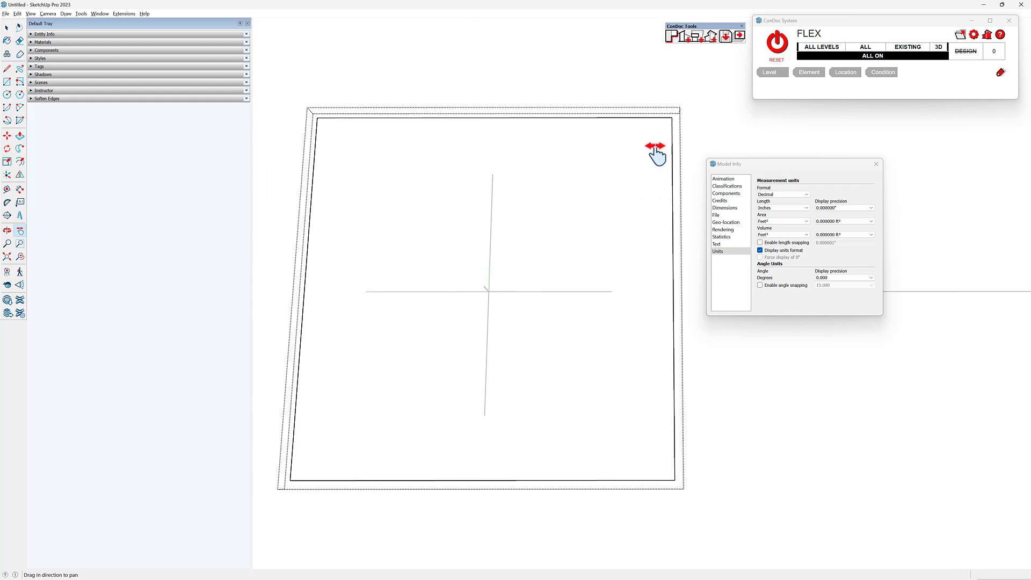
pyautogui.press('f')
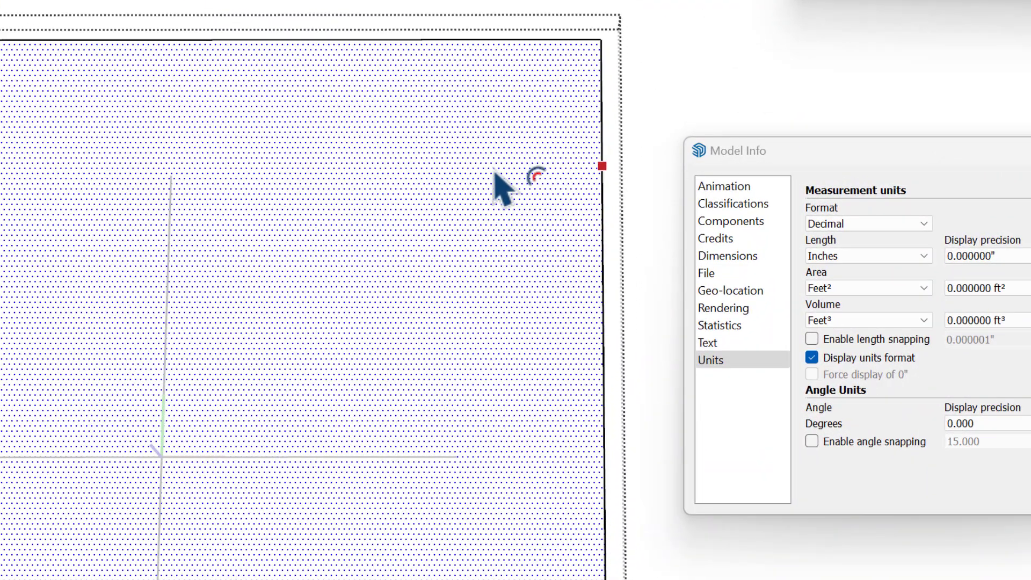
pyautogui.click(590, 169)
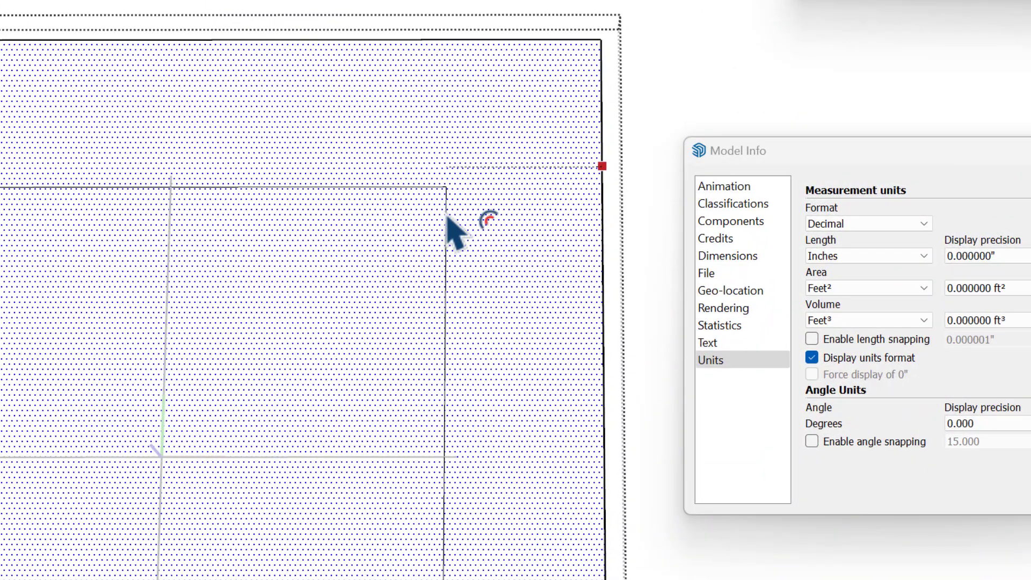
pyautogui.write('.9')
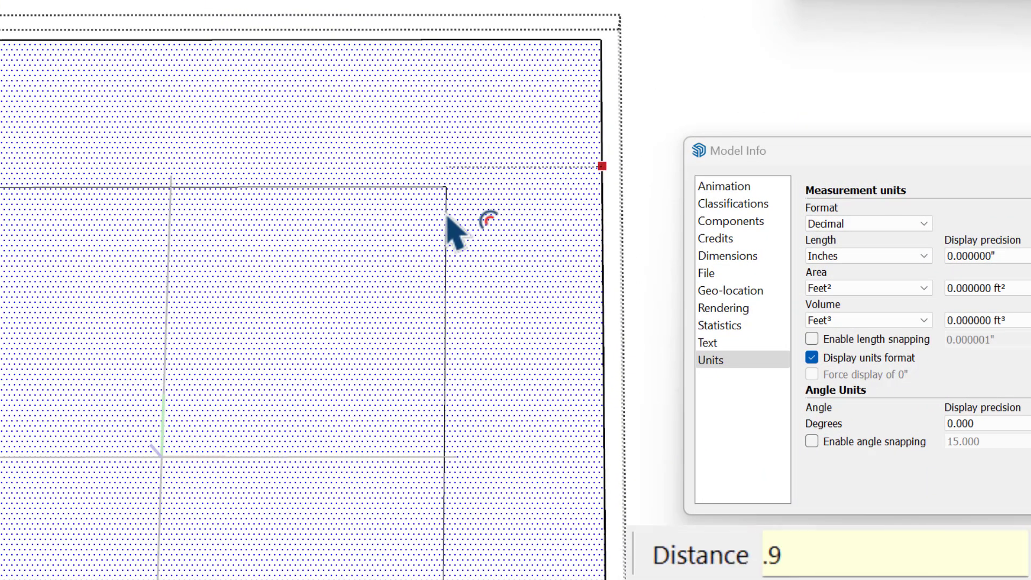
pyautogui.write('8765432')
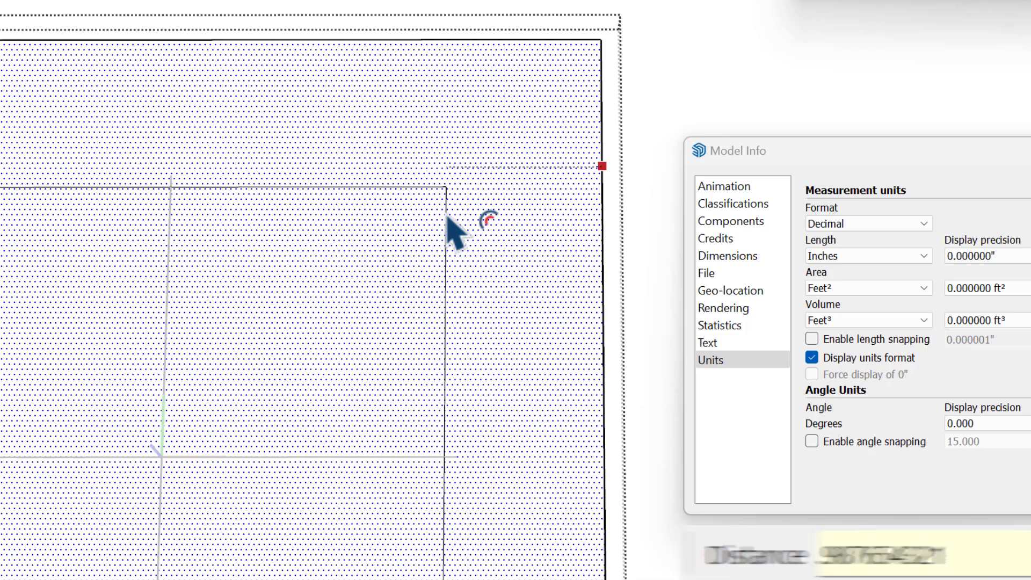
pyautogui.press('Return')
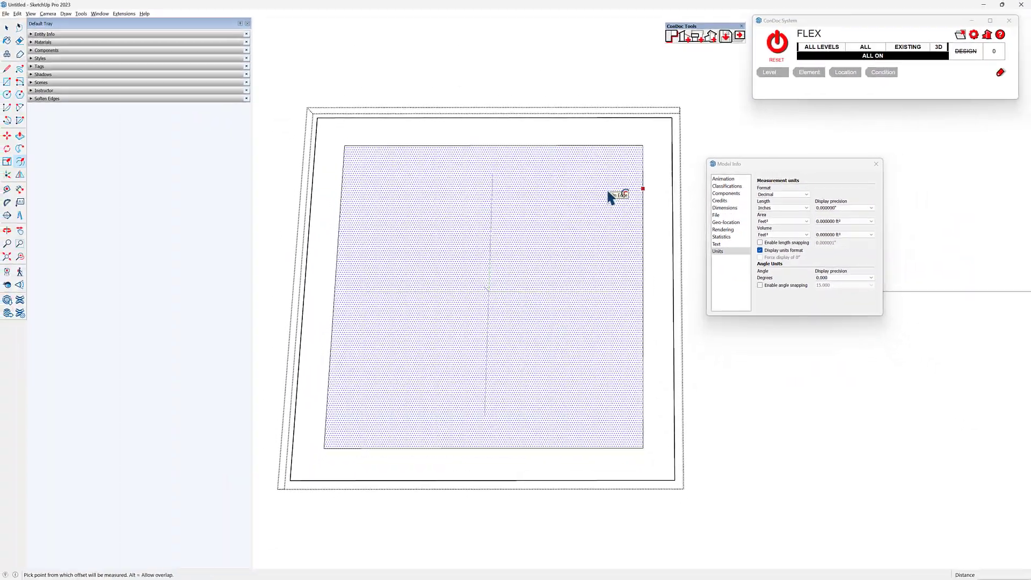
# - Measure the gap between the new inner square's side edge and the column's outer face edge
pyautogui.scroll(3, 644, 171)
pyautogui.scroll(3, 665, 160)
pyautogui.keyDown('shift'); pyautogui.moveTo(664, 145); pyautogui.dragTo(512, 239, button='middle'); pyautogui.keyUp('shift')
pyautogui.press('t')
pyautogui.click(496, 205)
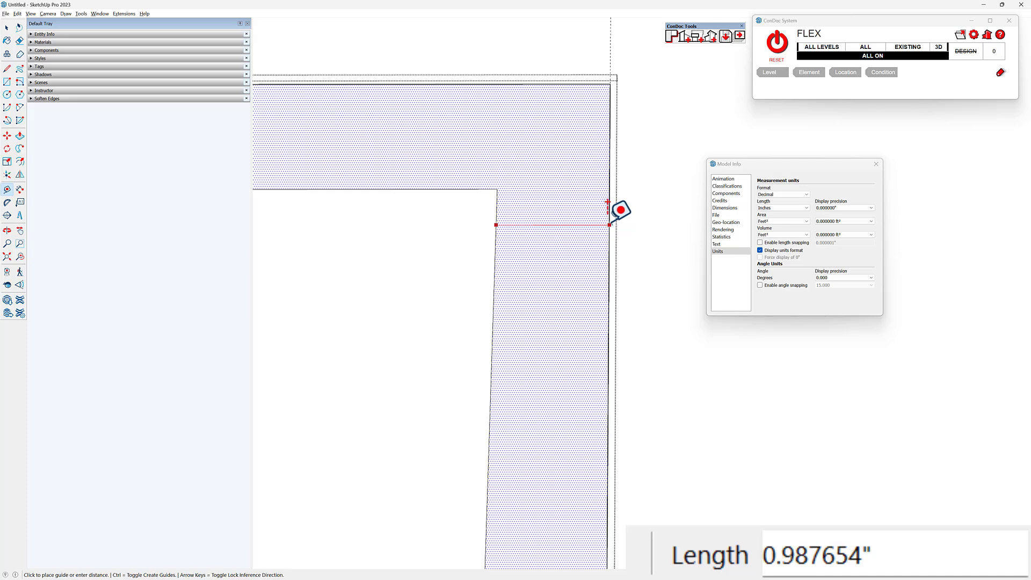
# - Try to offset the column's inner square face inward by .0001"
pyautogui.scroll(-2, 612, 221)
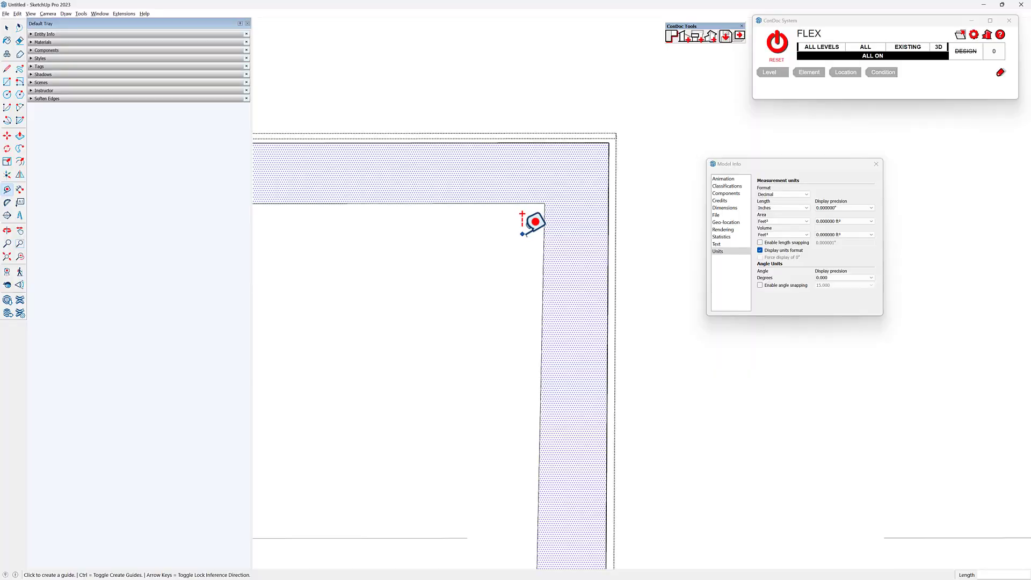
pyautogui.scroll(6, 537, 225)
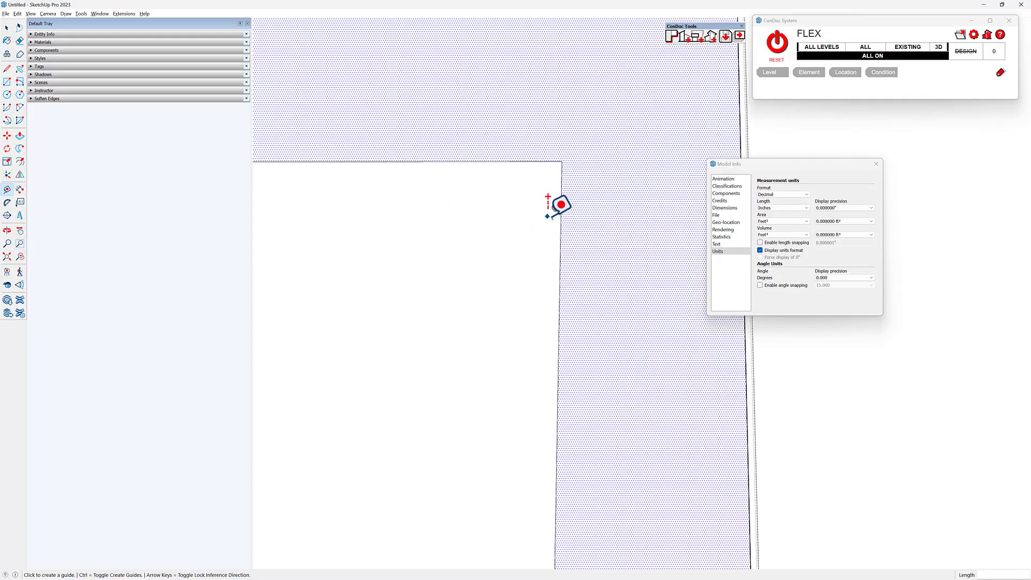
pyautogui.press('f')
pyautogui.click(561, 189)
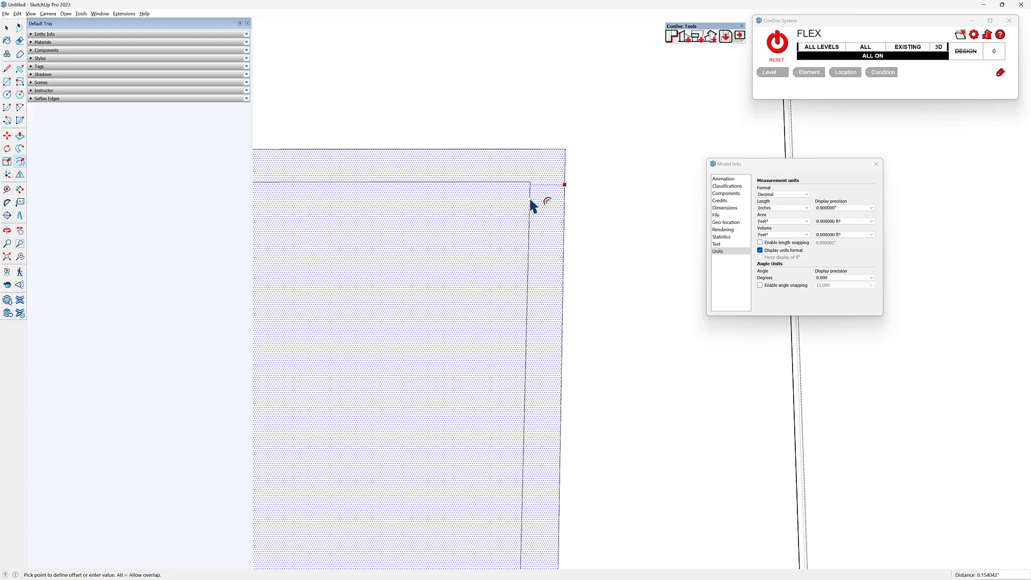
pyautogui.write('.0')
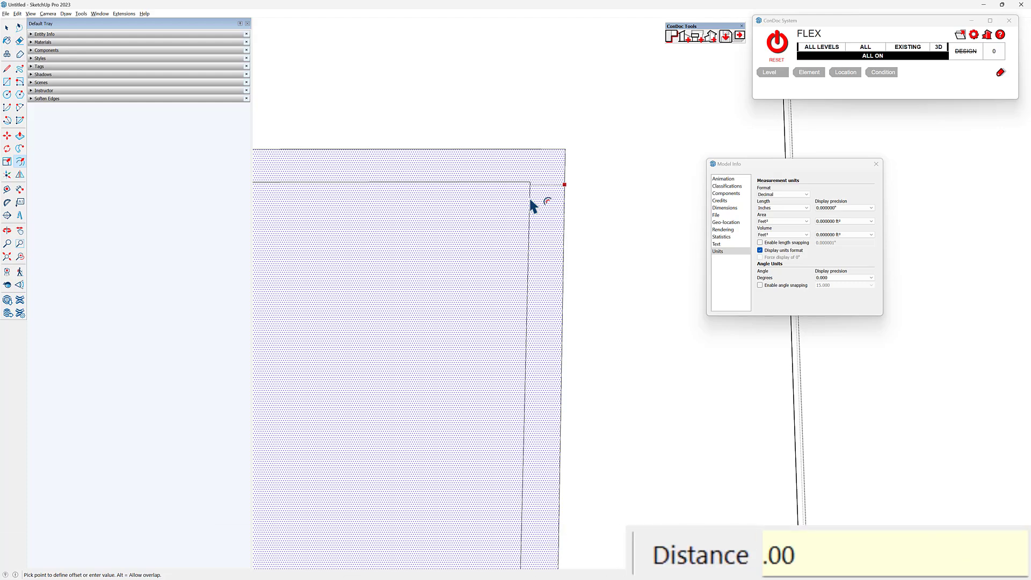
pyautogui.write('1')
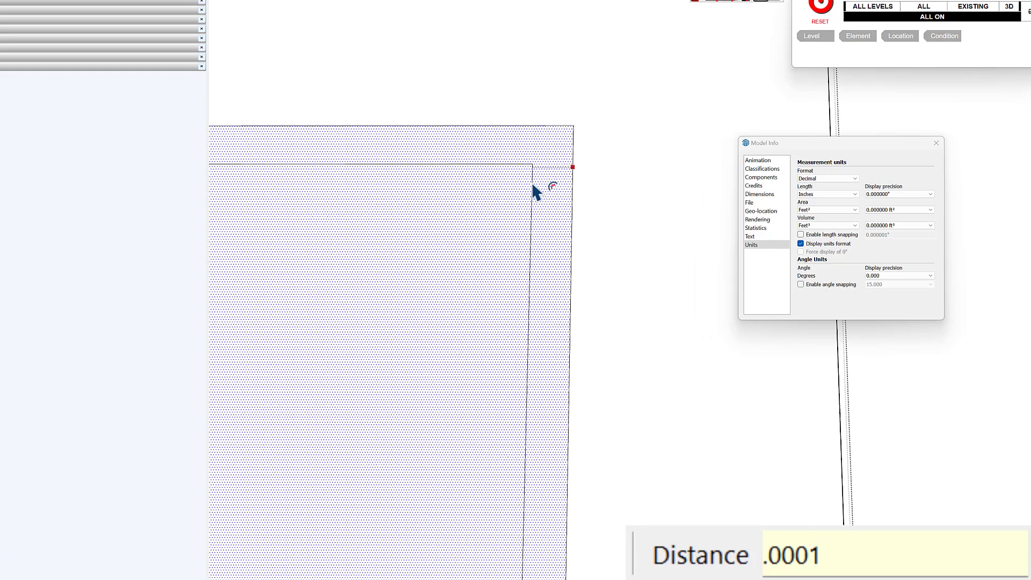
pyautogui.press('Return')
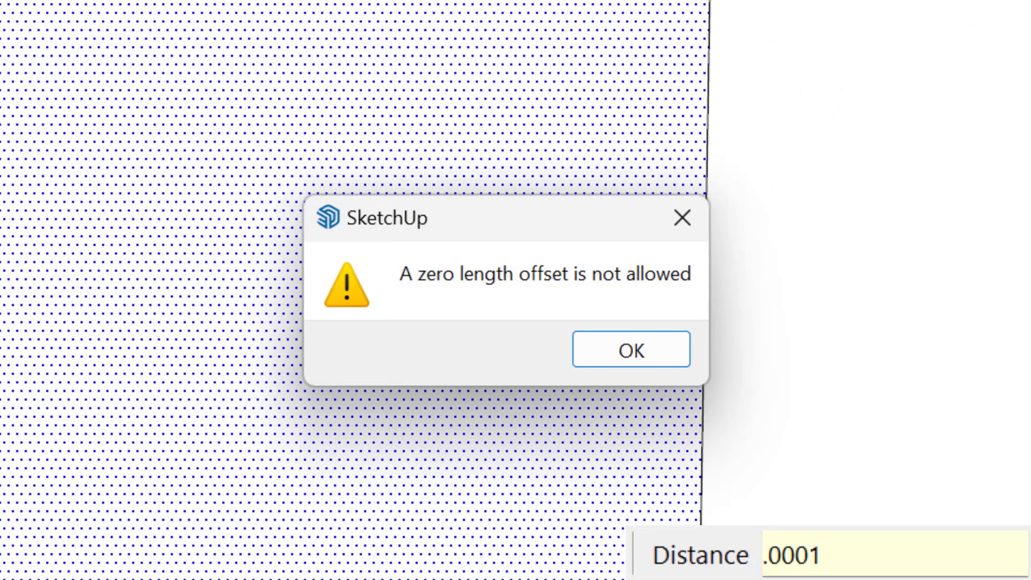
pyautogui.press('Return')
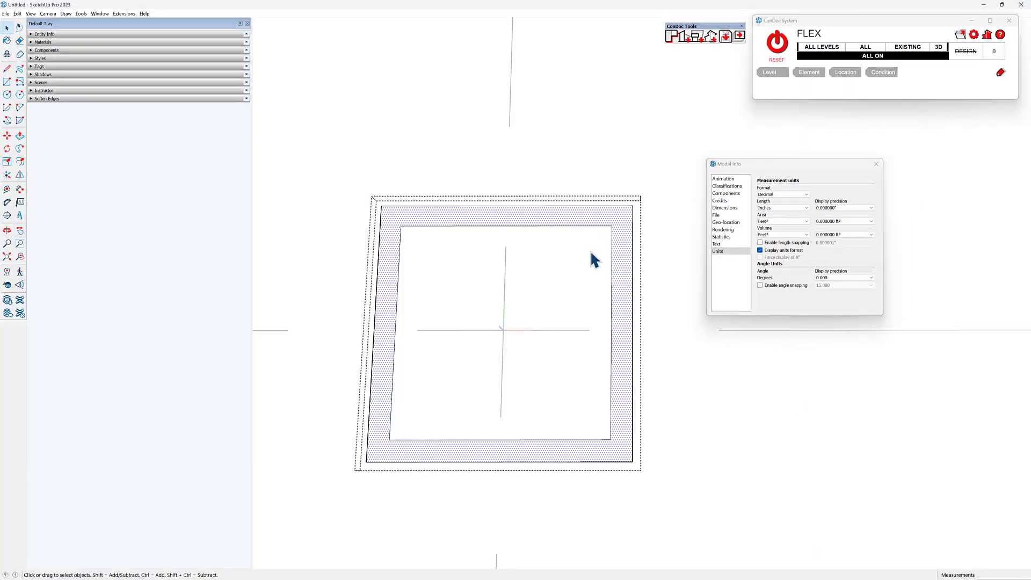
# - Draw two 12" by 0.987654" flange rectangles across the upper and lower bands between the column's outer and inner squares
pyautogui.press('r')
pyautogui.press('Down')
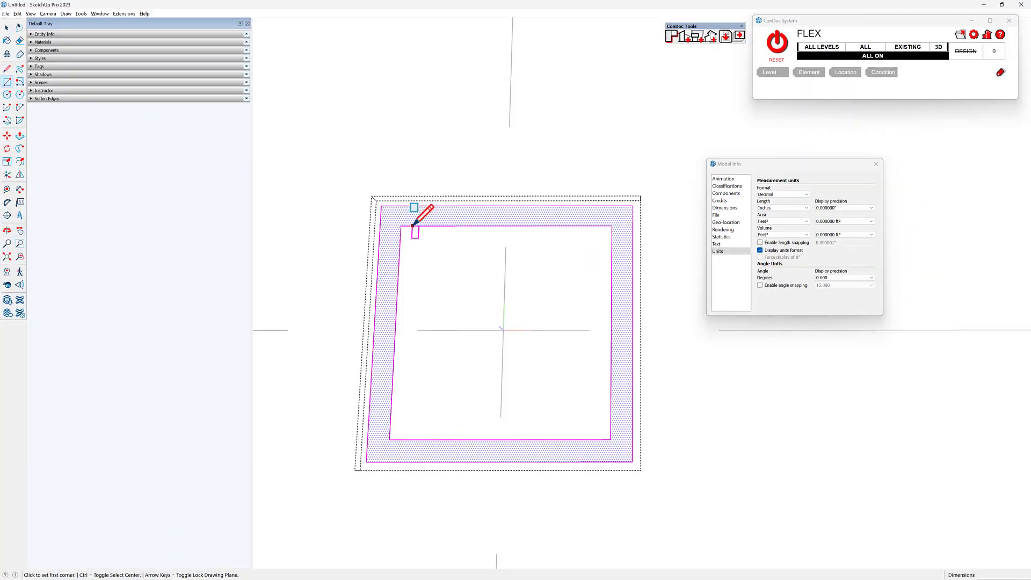
pyautogui.click(381, 206)
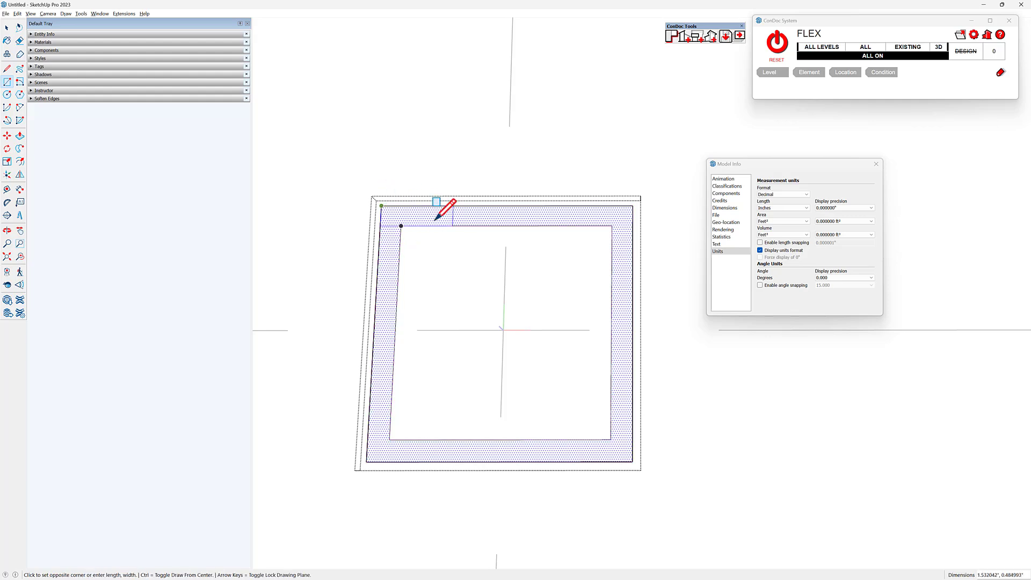
pyautogui.click(636, 225)
pyautogui.click(367, 461)
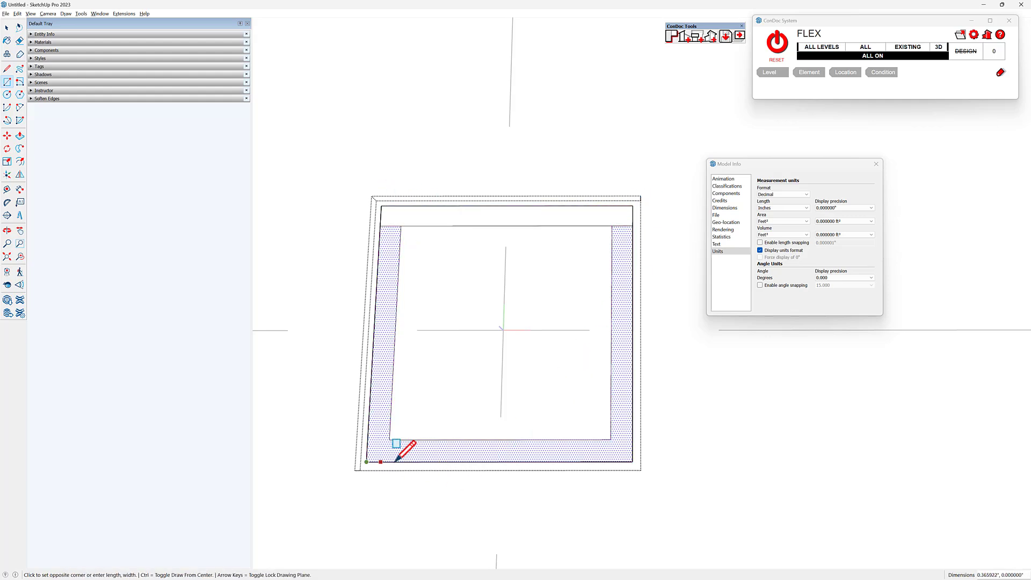
pyautogui.click(633, 418)
pyautogui.scroll(2, 478, 380)
# - Copy the left side strip 5.506173" across the column so it forms a centered web between the two flanges
pyautogui.press('space')
pyautogui.click(375, 258)
pyautogui.press('m')
pyautogui.hotkey('ctrl', 't')
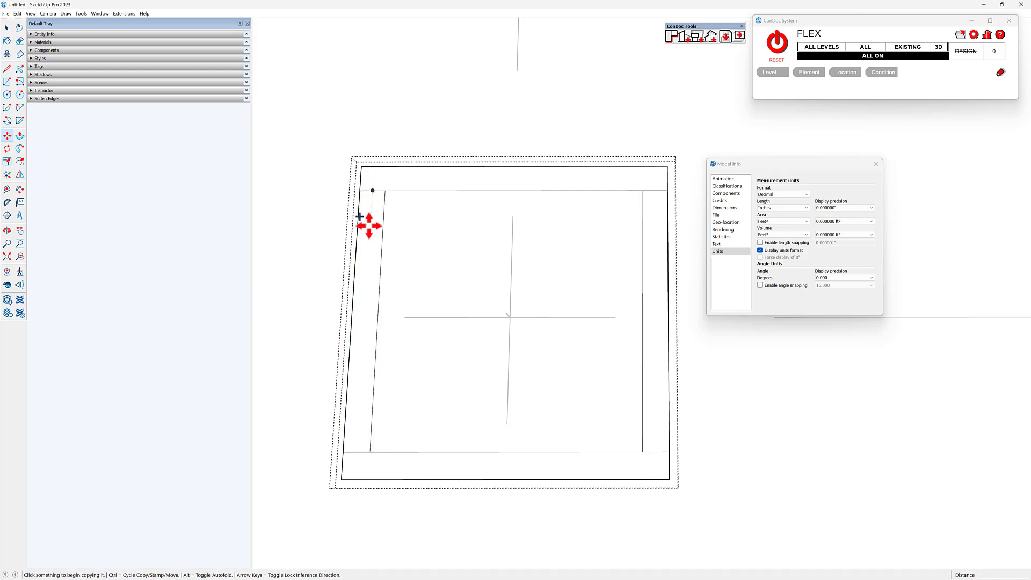
pyautogui.press('space')
pyautogui.click(371, 228)
pyautogui.press('m')
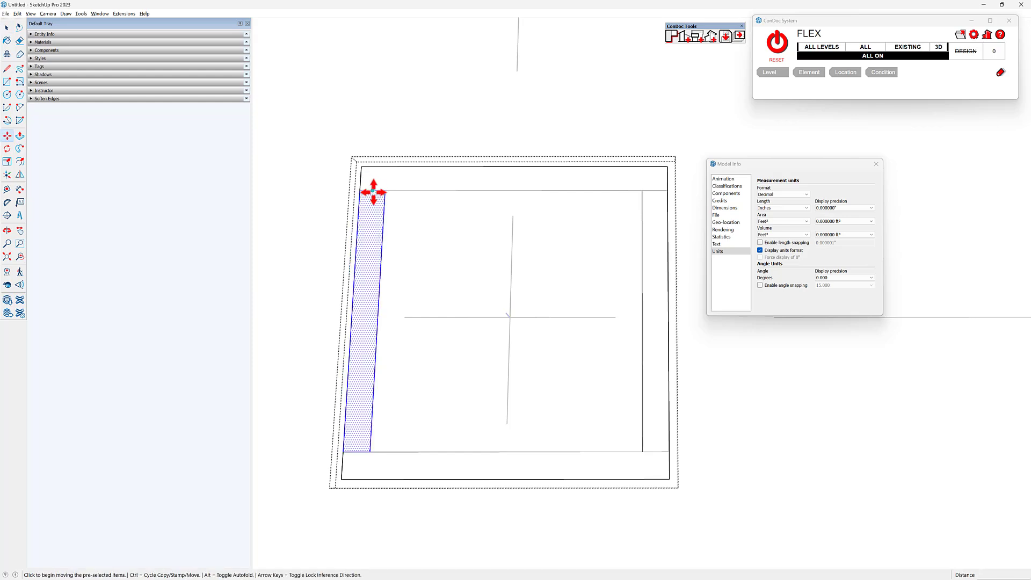
pyautogui.press('ctrl')
pyautogui.click(373, 191)
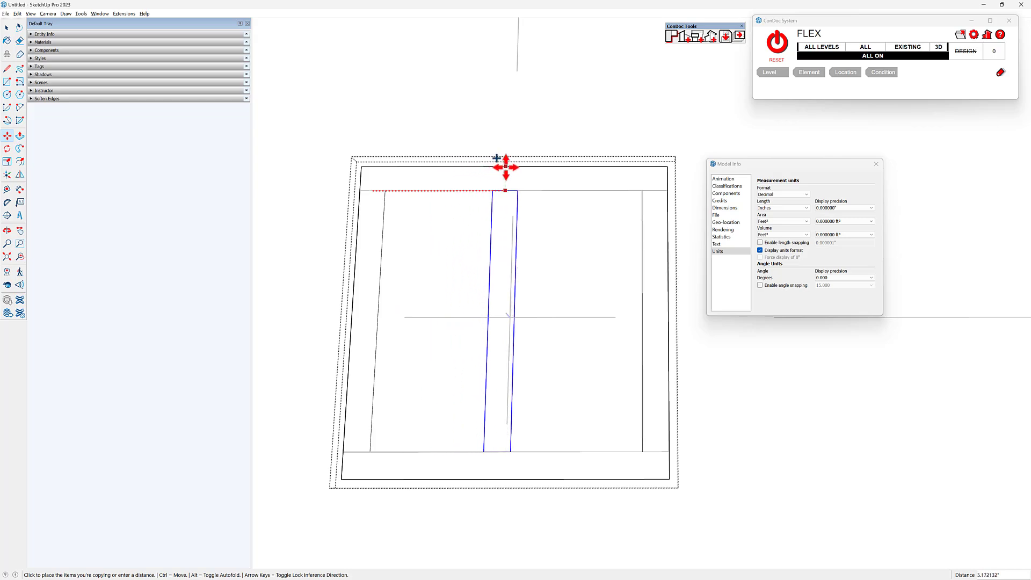
pyautogui.click(514, 223)
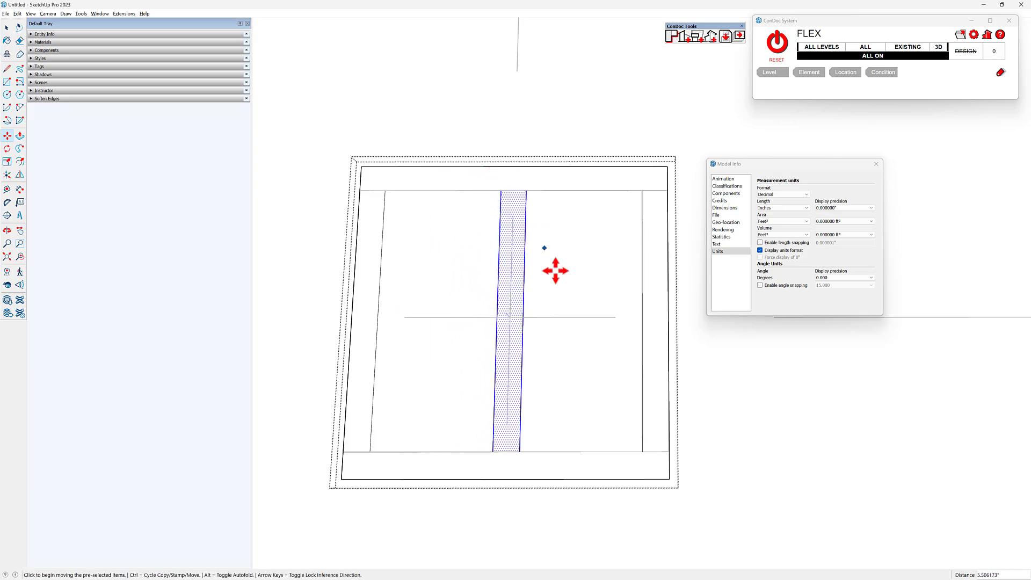
# - Erase both side strips and the lines where the web meets the flanges, leaving a single I-shaped column outline
pyautogui.press('e')
pyautogui.click(382, 229)
pyautogui.moveTo(622, 263); pyautogui.dragTo(668, 264)
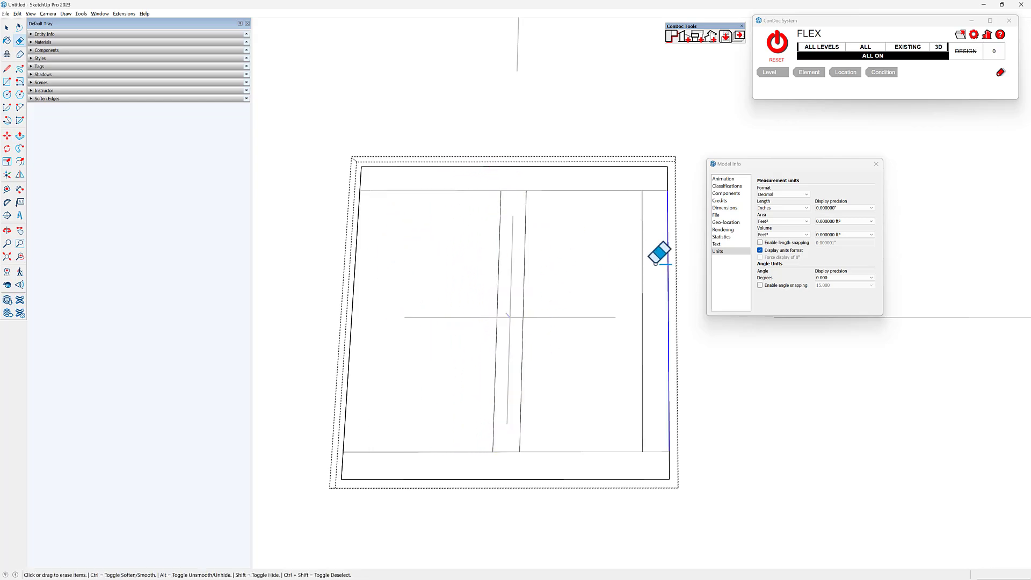
pyautogui.moveTo(341, 287); pyautogui.dragTo(382, 288)
pyautogui.click(515, 192)
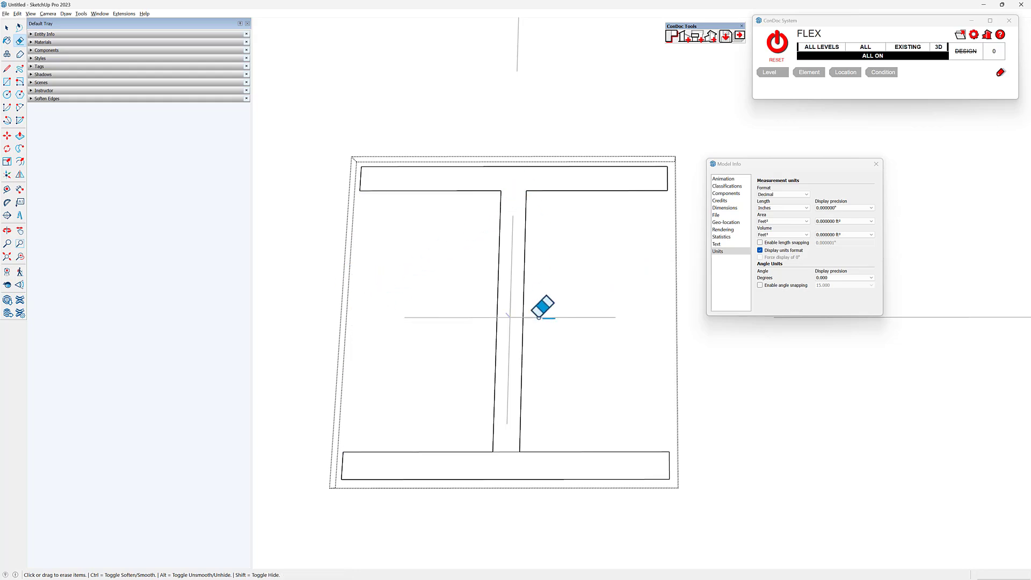
pyautogui.click(513, 452)
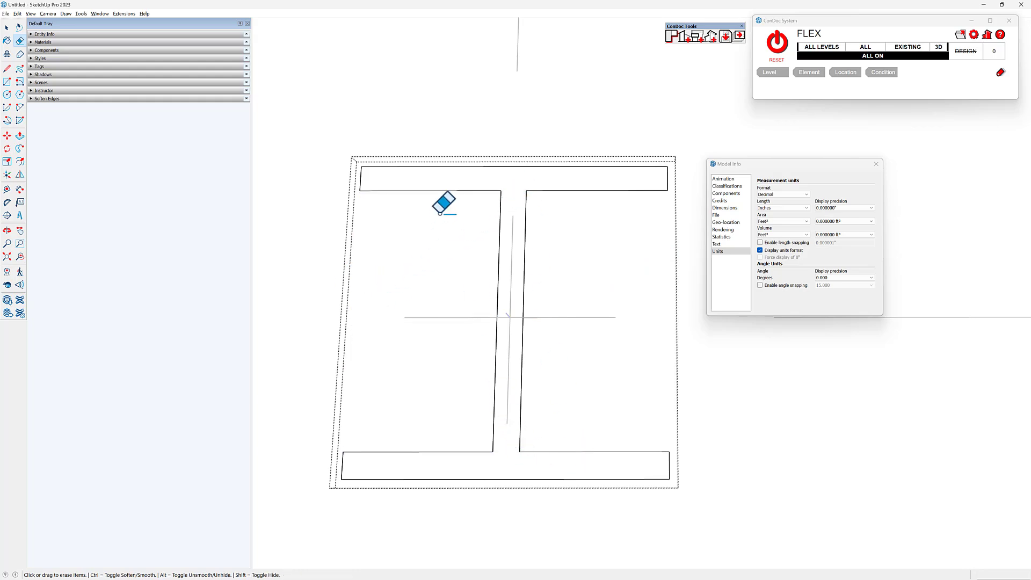
pyautogui.press('space')
# - Examine the I-shaped columns across the elliptical plan and close the Model Info window
pyautogui.scroll(-4, 517, 260)
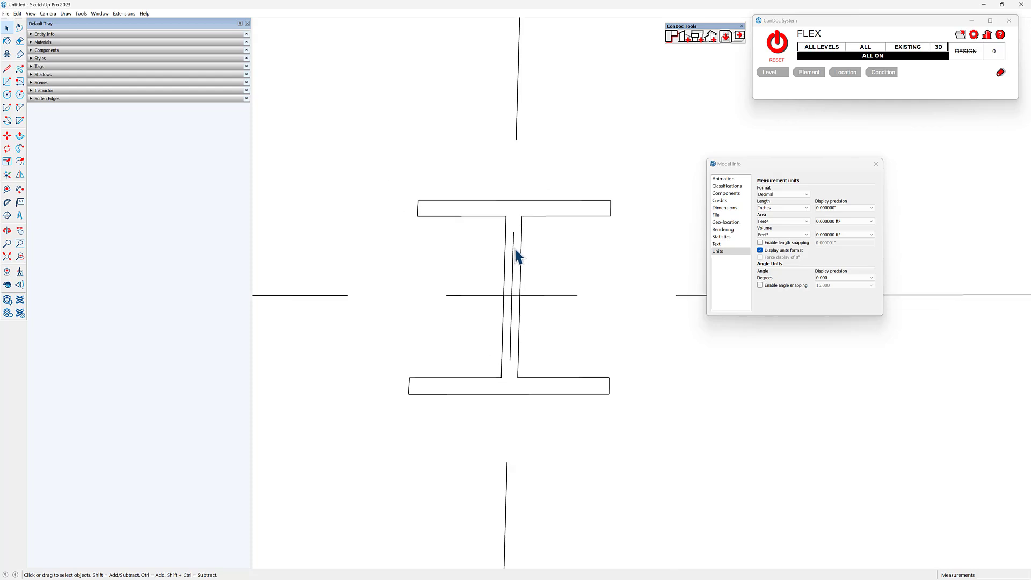
pyautogui.scroll(-6, 446, 247)
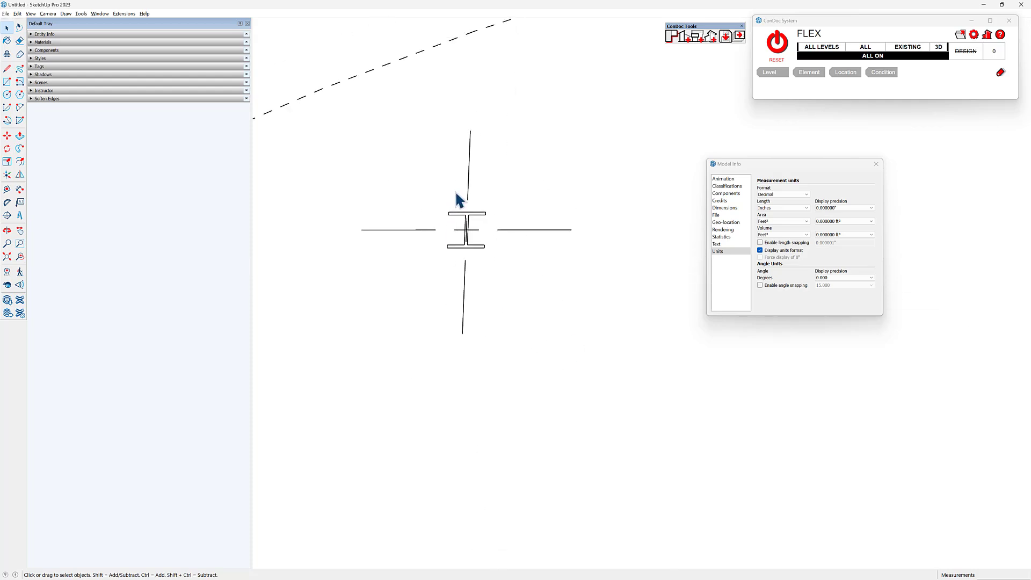
pyautogui.scroll(-3, 461, 200)
pyautogui.scroll(3, 453, 472)
pyautogui.scroll(4, 394, 420)
pyautogui.scroll(-3, 455, 400)
pyautogui.moveTo(649, 378)
pyautogui.keyDown('shift'); pyautogui.mouseDown(button='middle')
pyautogui.moveTo(514, 405)
pyautogui.moveTo(598, 499)
pyautogui.moveTo(477, 313)
pyautogui.mouseUp(button='middle'); pyautogui.keyUp('shift')
pyautogui.moveTo(478, 321); pyautogui.dragTo(617, 322)
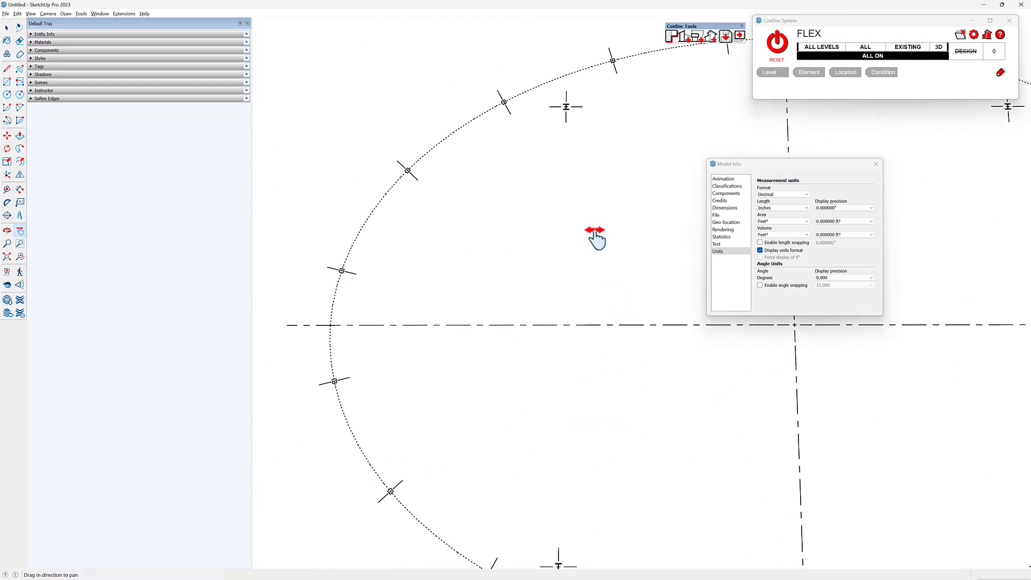
pyautogui.click(876, 163)
pyautogui.scroll(3, 341, 262)
pyautogui.scroll(-2, 412, 296)
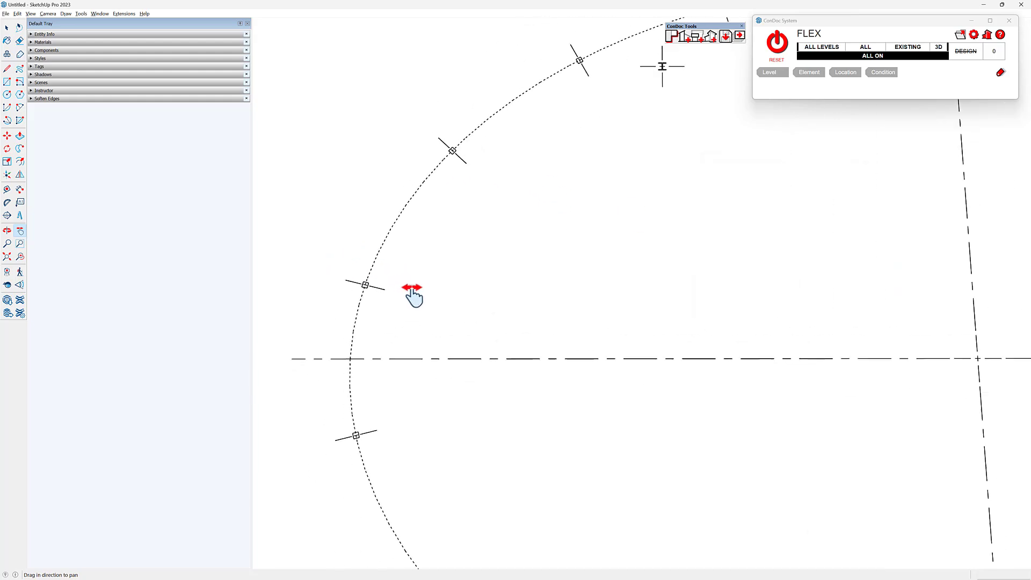
# - Add guides along the centerlines of three consecutive perimeter columns on the ellipse's upper left and along the horizontal dash-dot centerline
pyautogui.press('t')
pyautogui.scroll(2, 404, 308)
pyautogui.doubleClick(367, 277)
pyautogui.press('h')
pyautogui.keyDown('shift'); pyautogui.moveTo(555, 130); pyautogui.dragTo(536, 203, button='middle'); pyautogui.keyUp('shift')
pyautogui.doubleClick(472, 148)
pyautogui.moveTo(577, 172)
pyautogui.keyDown('shift'); pyautogui.mouseDown(button='middle')
pyautogui.moveTo(533, 236)
pyautogui.moveTo(431, 320)
pyautogui.mouseUp(button='middle'); pyautogui.keyUp('shift')
pyautogui.doubleClick(519, 141)
pyautogui.scroll(-2, 573, 174)
pyautogui.press('h')
pyautogui.moveTo(601, 345); pyautogui.dragTo(642, 255)
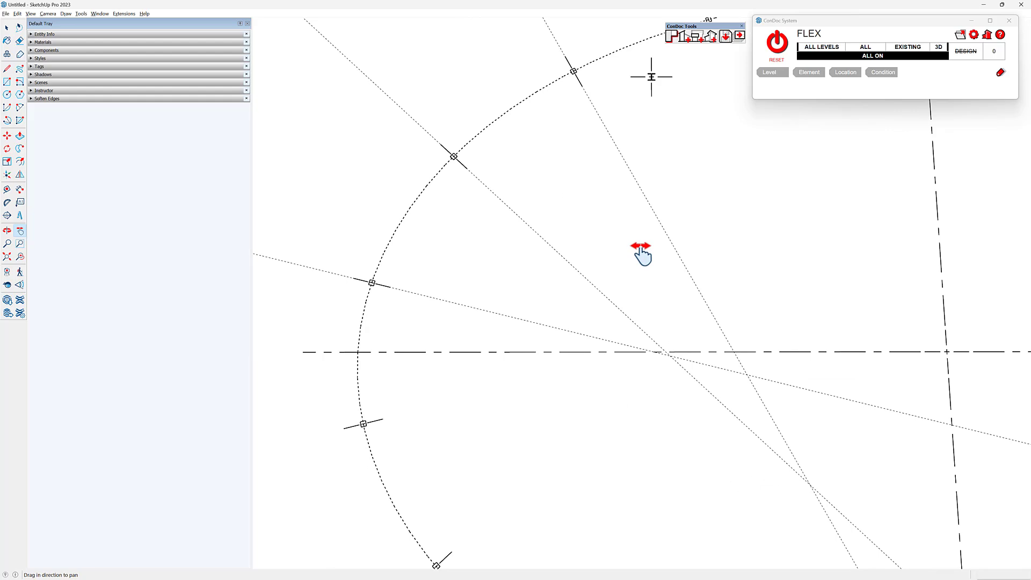
pyautogui.press('t')
pyautogui.click(528, 352)
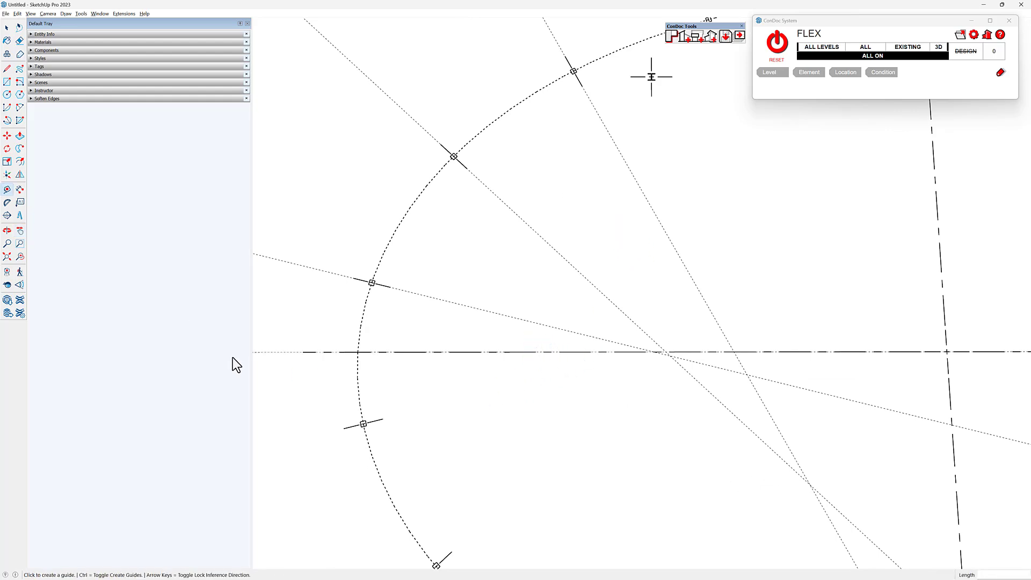
# - Measure the angle between the horizontal centerline and the guide of the nearest upper-left column with the Protractor
pyautogui.click(7, 203)
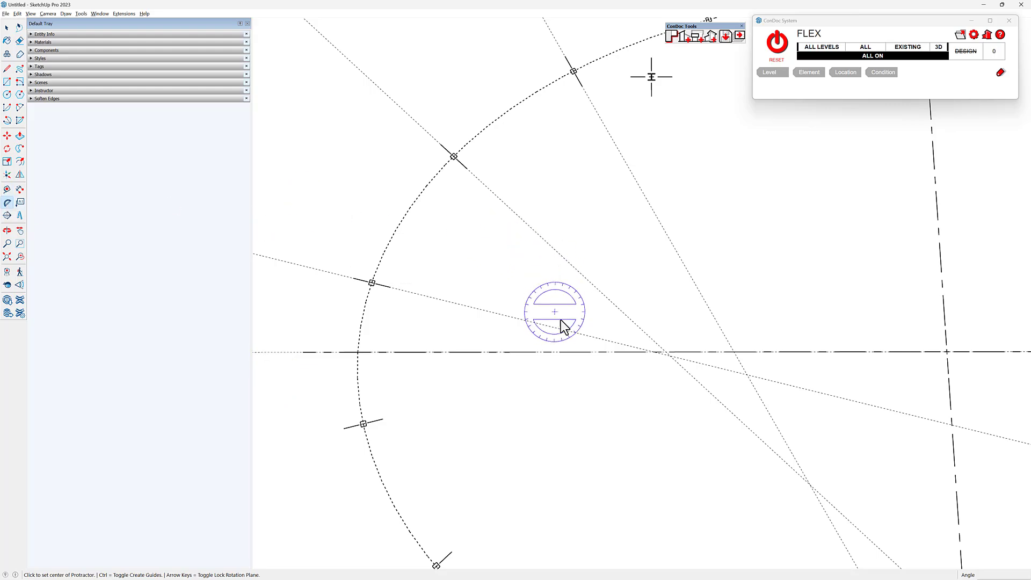
pyautogui.scroll(3, 560, 352)
pyautogui.scroll(6, 728, 354)
pyautogui.scroll(3, 671, 317)
pyautogui.click(662, 276)
pyautogui.click(286, 275)
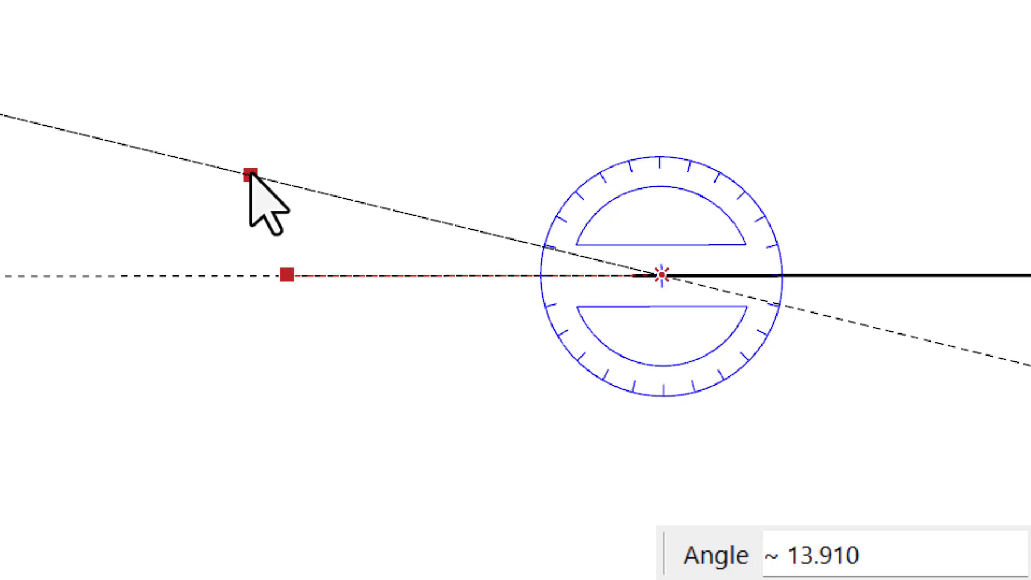
pyautogui.click(252, 174)
# - Measure the angle between the horizontal centerline and the second upper-left column's guide
pyautogui.click(789, 383)
pyautogui.click(303, 383)
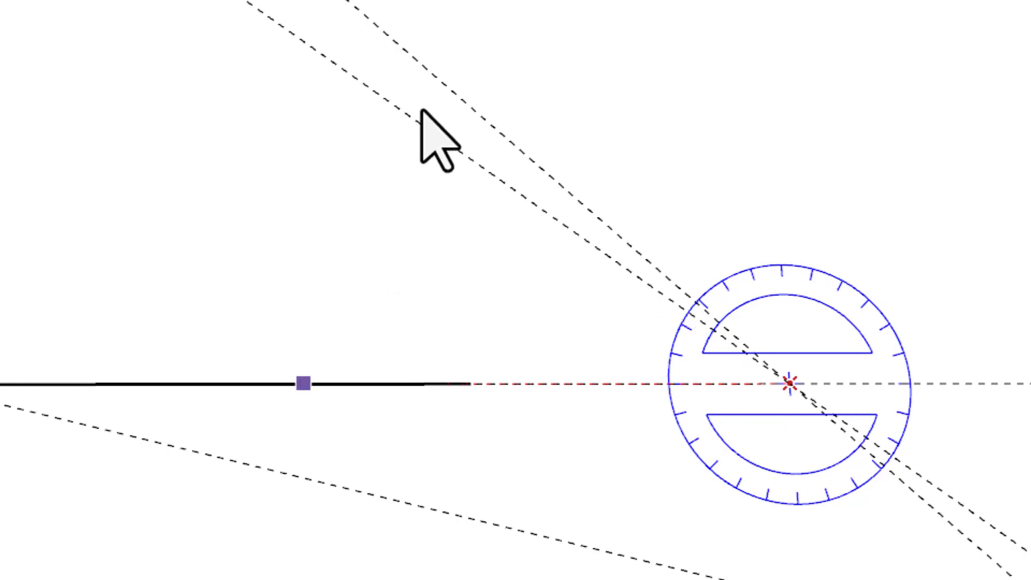
pyautogui.click(440, 80)
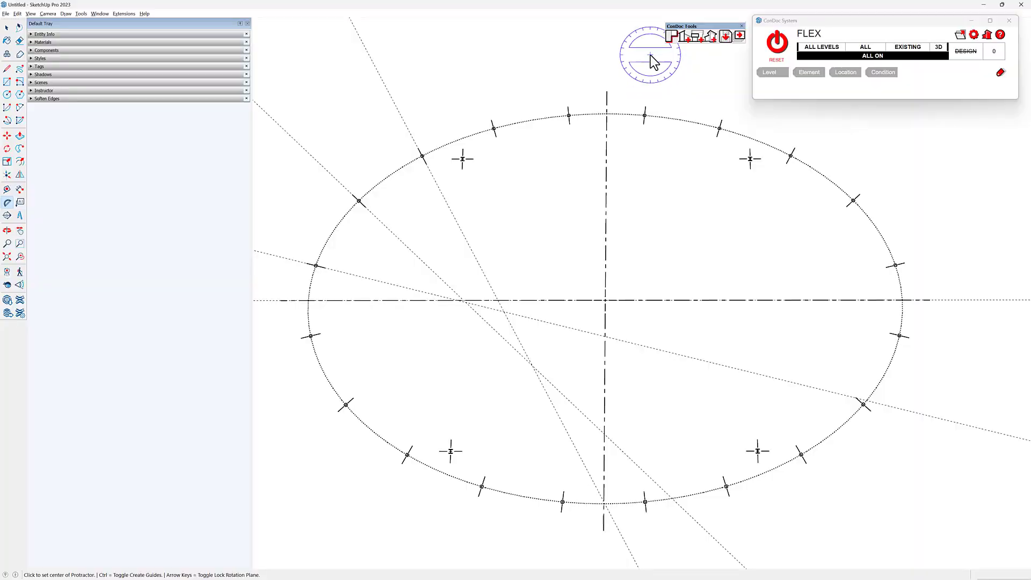
# - Delete all guides from the model
pyautogui.moveTo(626, 268)
pyautogui.mouseDown(button='middle')
pyautogui.moveTo(663, 218)
pyautogui.moveTo(645, 232)
pyautogui.mouseUp(button='middle')
pyautogui.press('space')
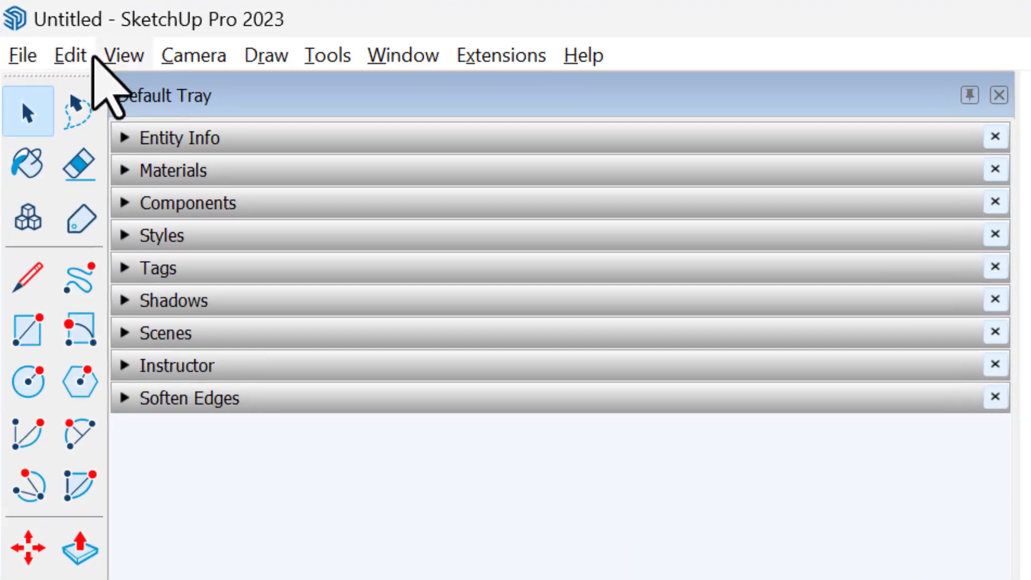
pyautogui.click(86, 58)
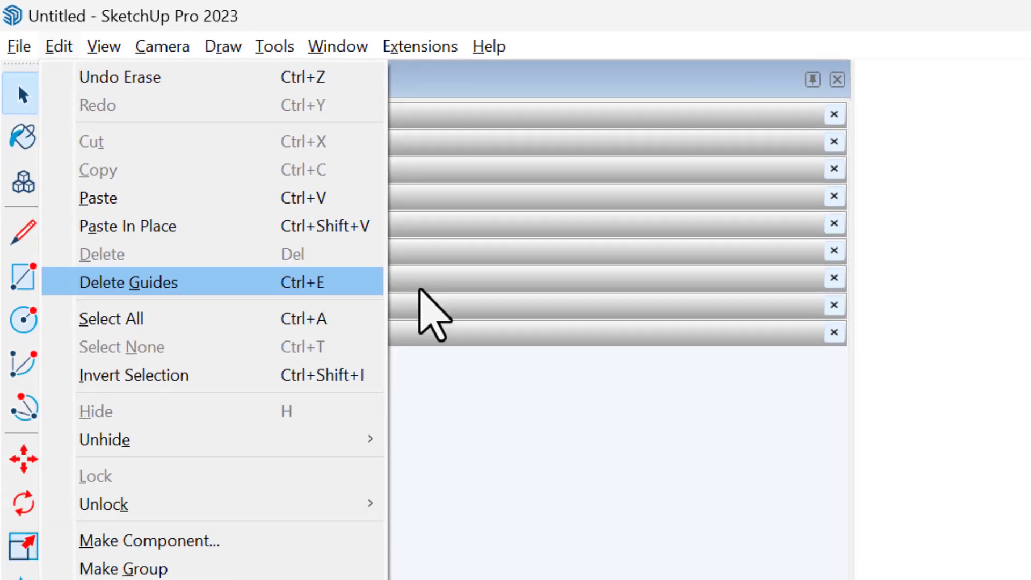
pyautogui.click(357, 344)
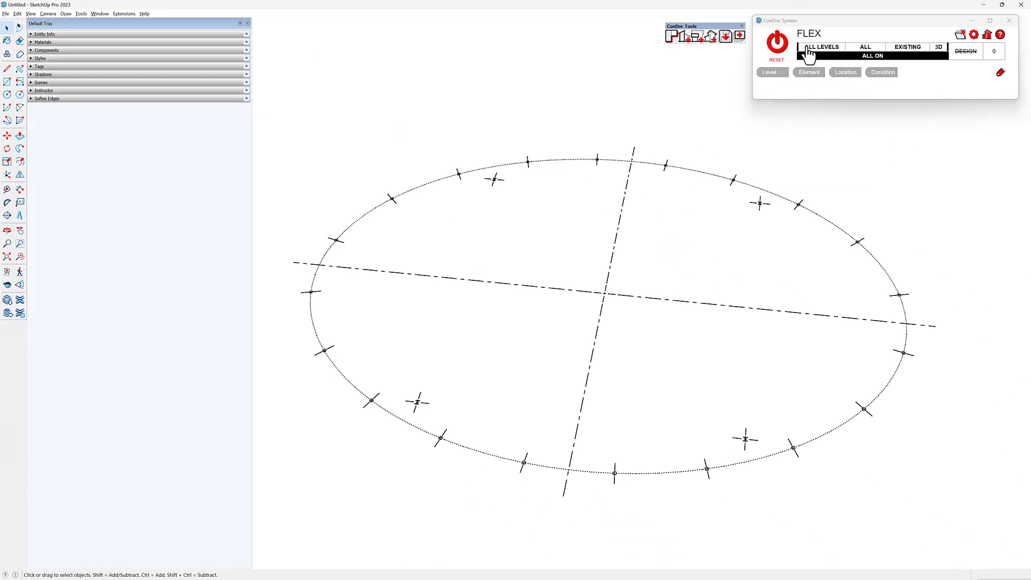
# - Generate a CAD Floor Plan from a one-level project setup without a basement, and reset the ConDoc System to add the DESIGN scene
pyautogui.click(671, 37)
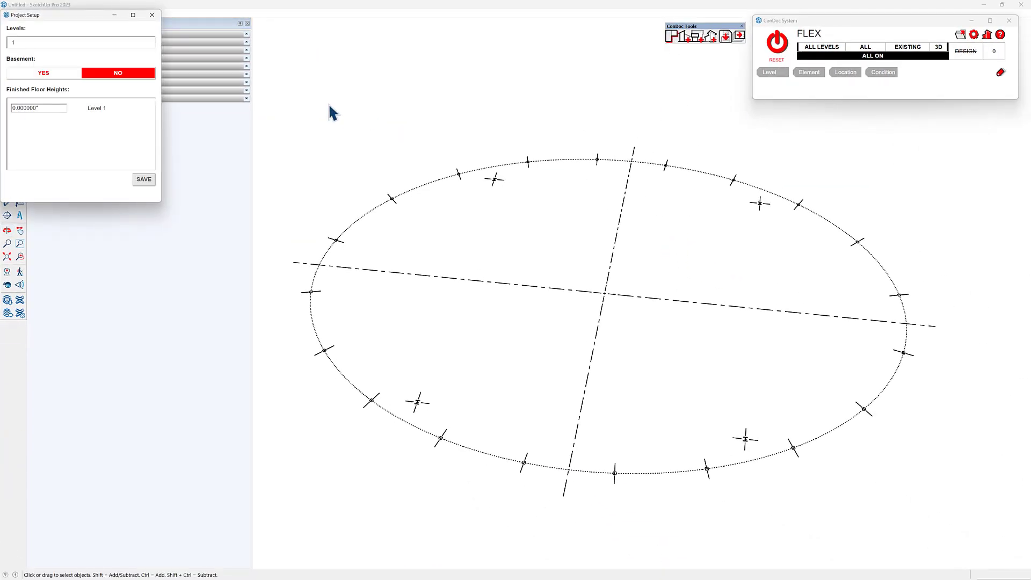
pyautogui.click(143, 180)
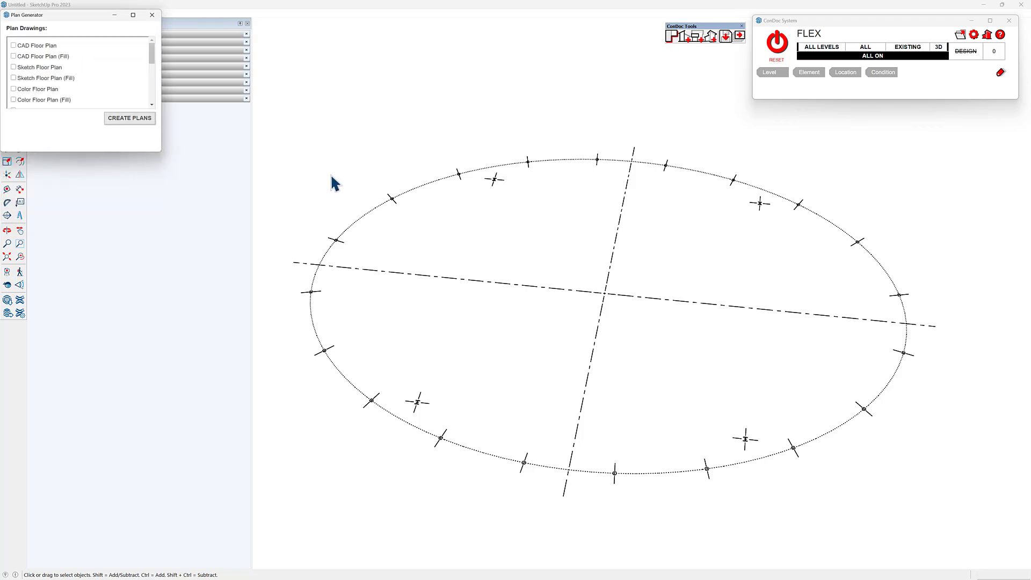
pyautogui.click(45, 45)
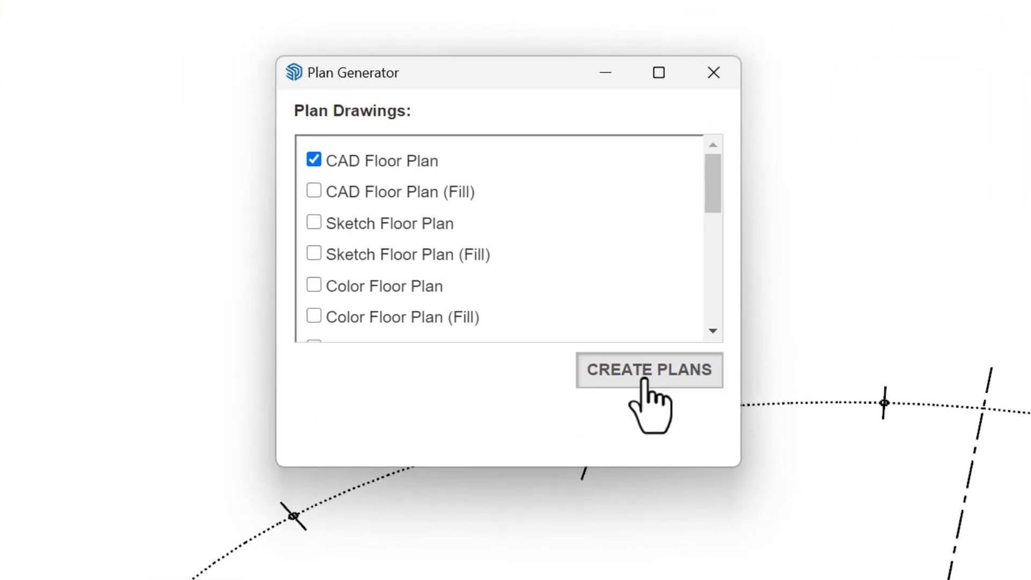
pyautogui.click(649, 369)
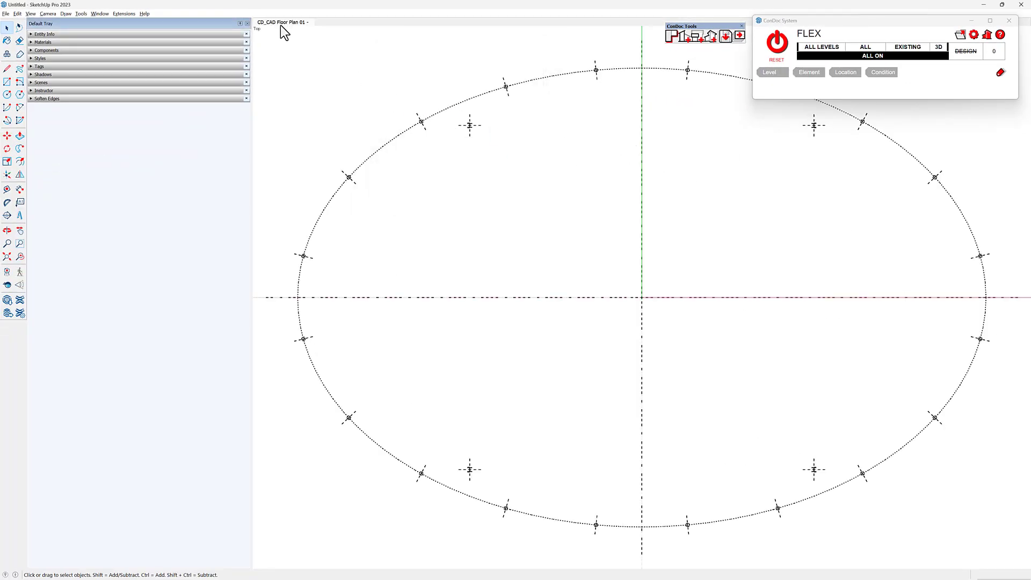
pyautogui.click(777, 45)
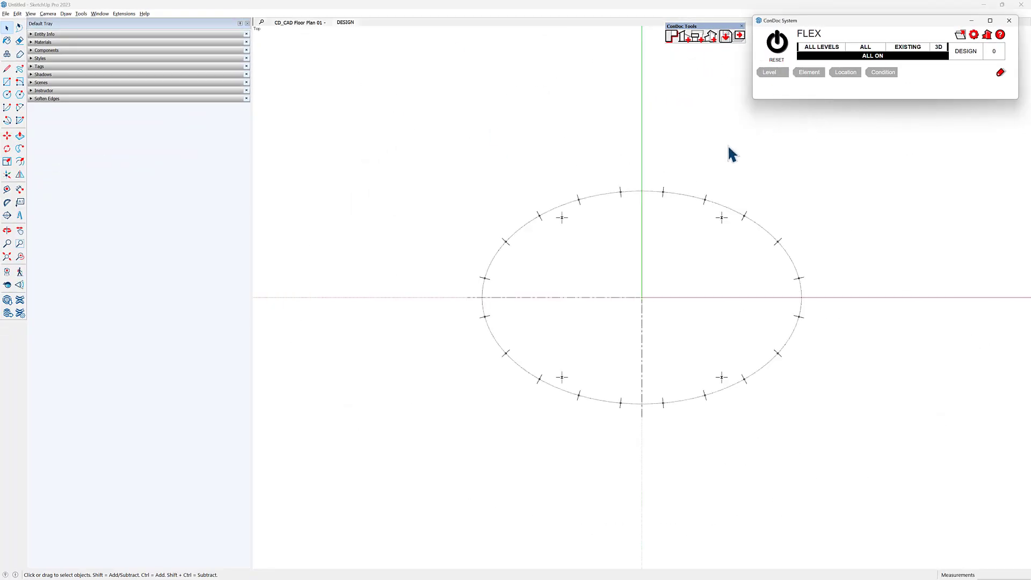
# - Send the CAD Floor Plan 01 drawing to LayOut from its floor plan scene at a scale of 1/8" = 1'-0" (1:96)
pyautogui.click(293, 23)
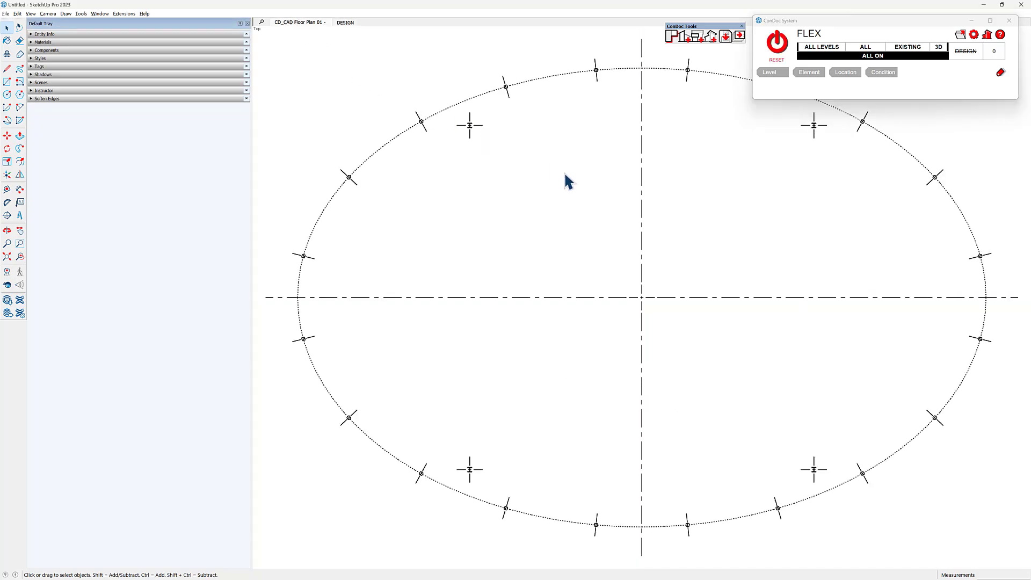
pyautogui.click(740, 36)
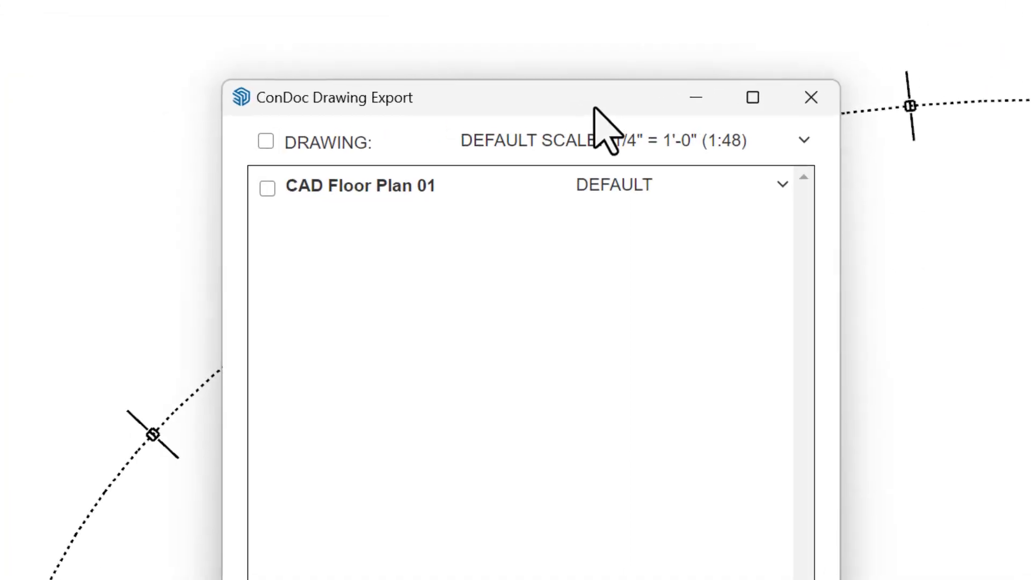
pyautogui.click(370, 194)
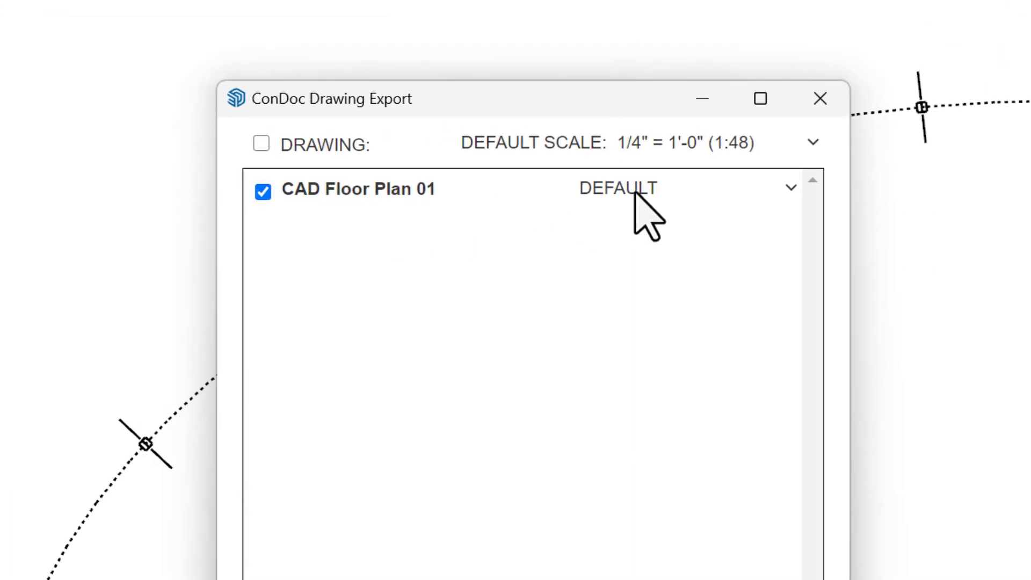
pyautogui.click(738, 185)
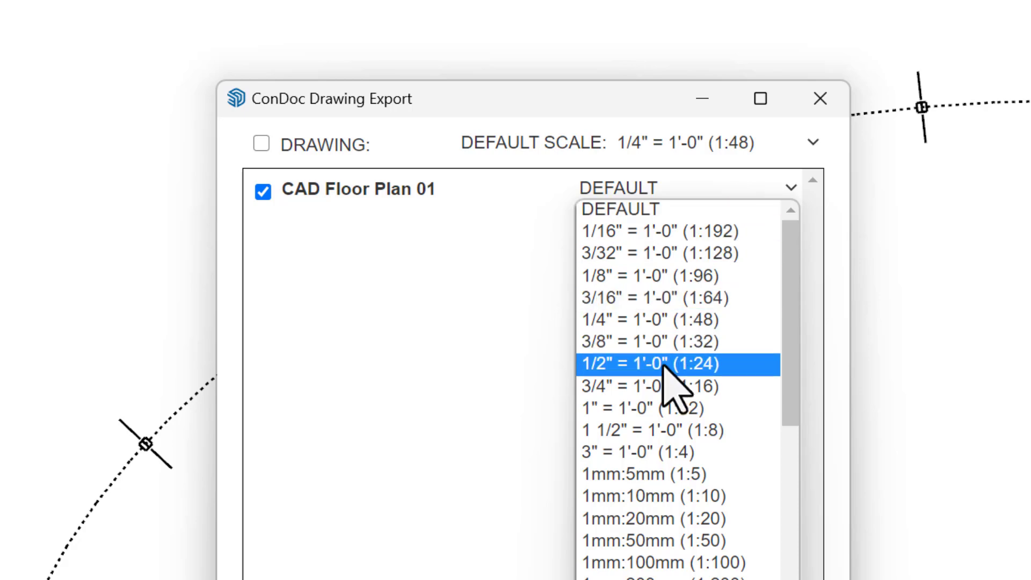
pyautogui.click(661, 275)
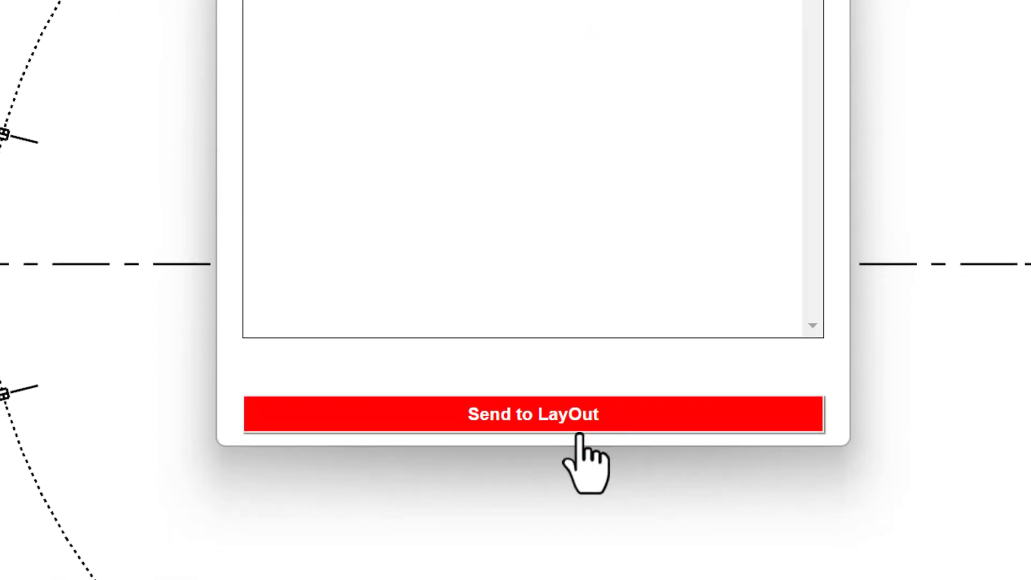
pyautogui.click(575, 429)
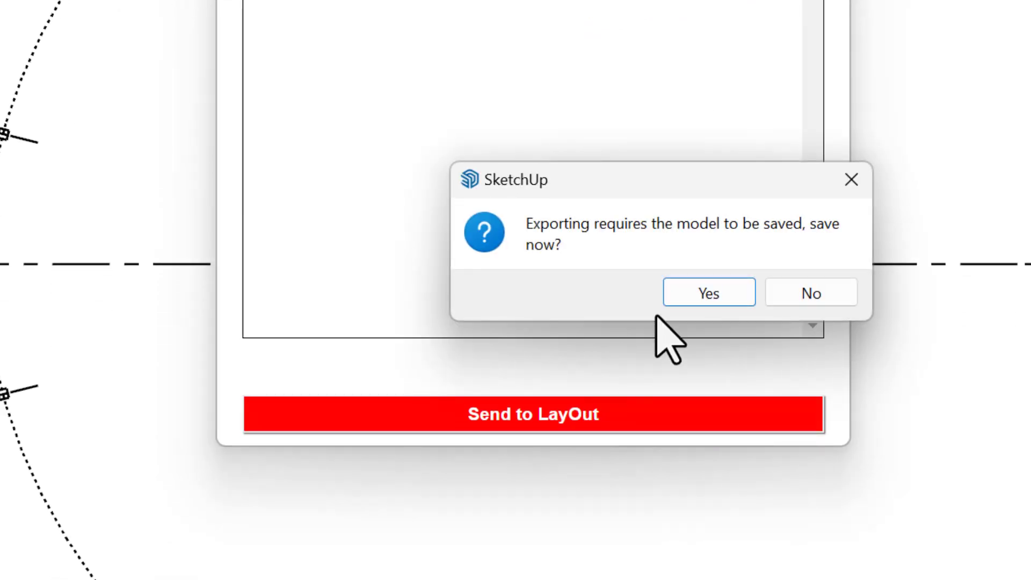
# - Save the model as Structural Grid in the TEMP folder on the Desktop to complete the export
pyautogui.click(692, 293)
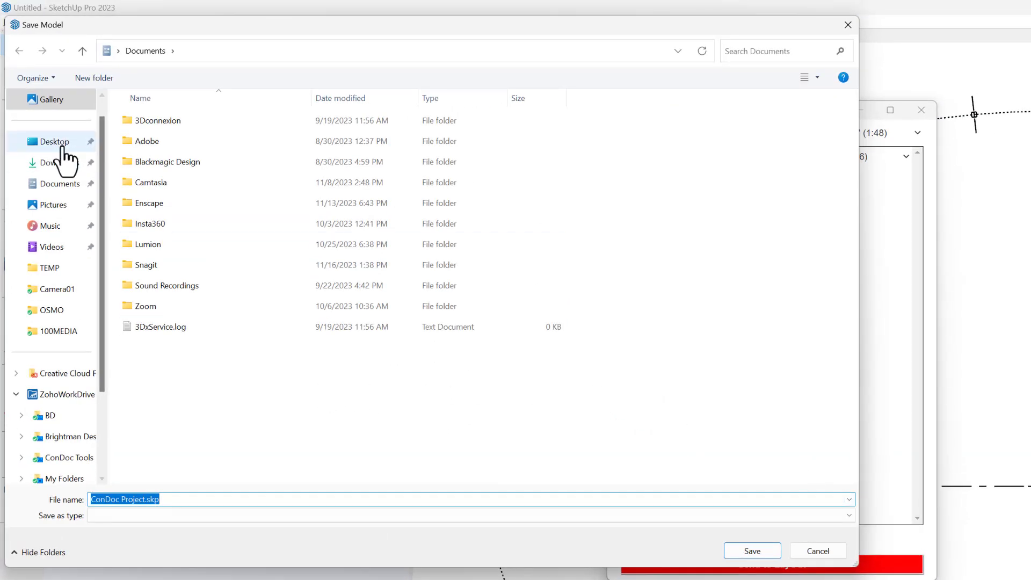
pyautogui.click(65, 148)
pyautogui.doubleClick(169, 146)
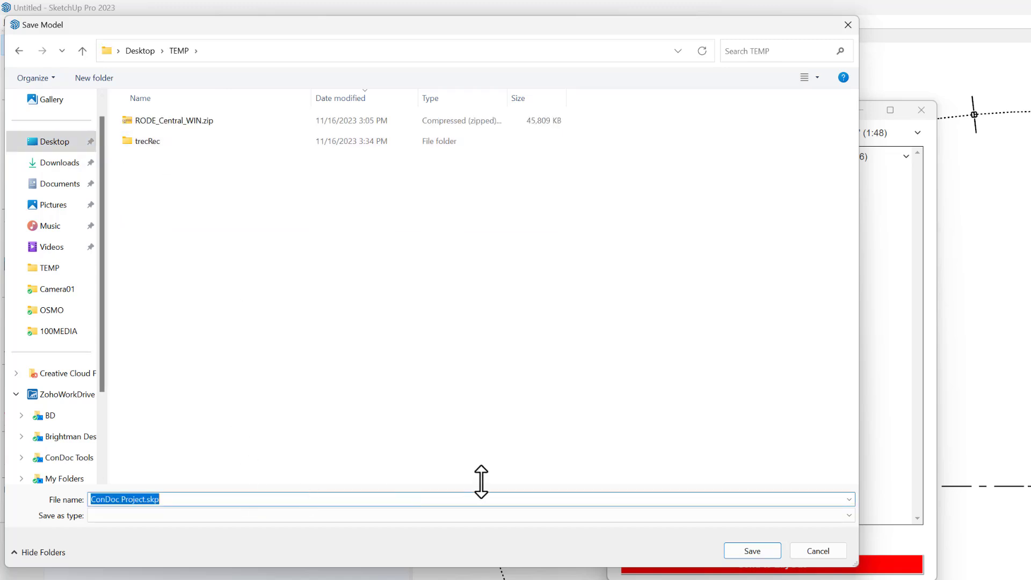
pyautogui.write('Struct')
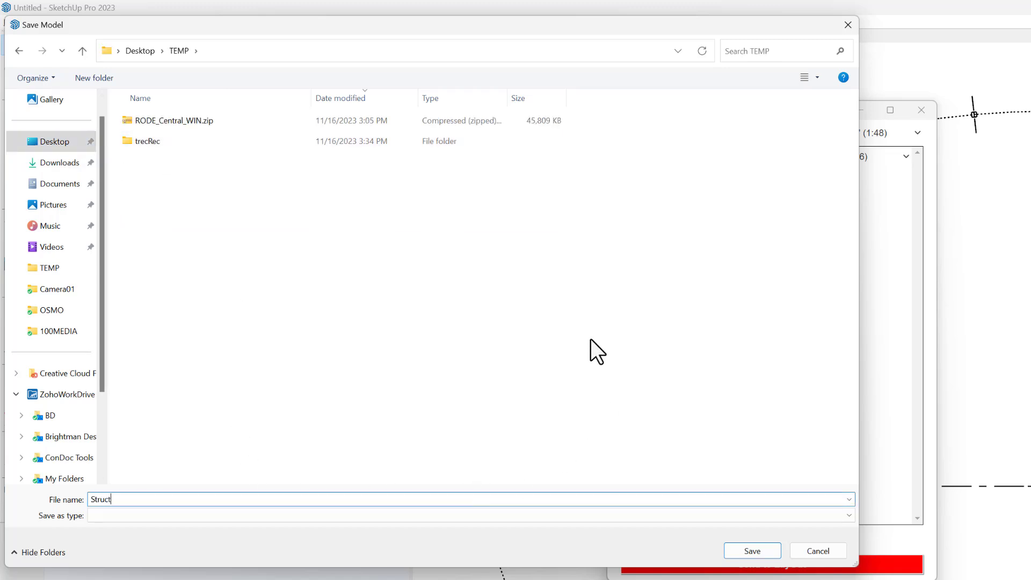
pyautogui.write('ural Grid')
pyautogui.press('Return')
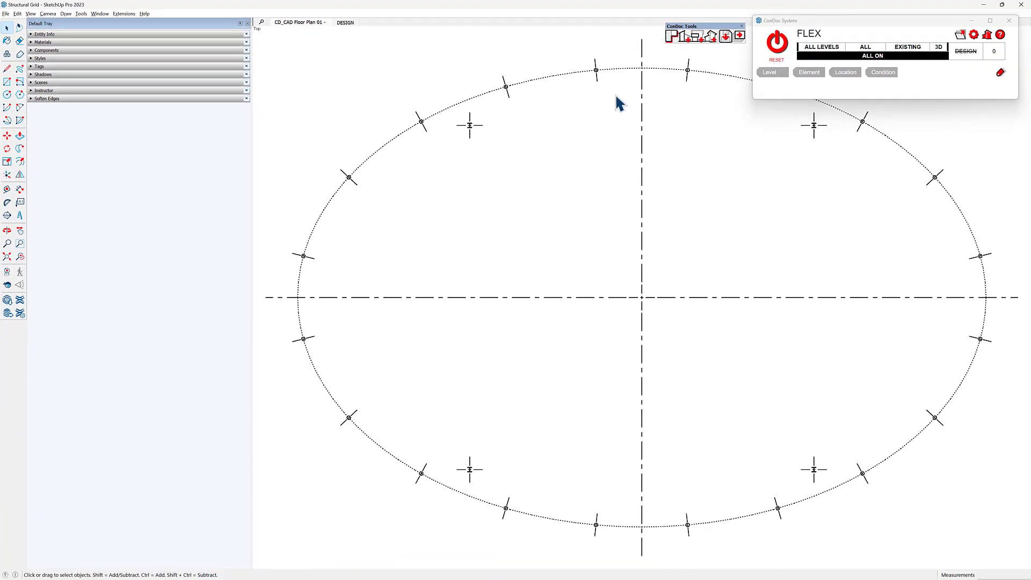
# - Switch to LayOut and create a new document from the BD_Construction Documents - 24 x 36 template
pyautogui.hotkey('alt', 'Tab')
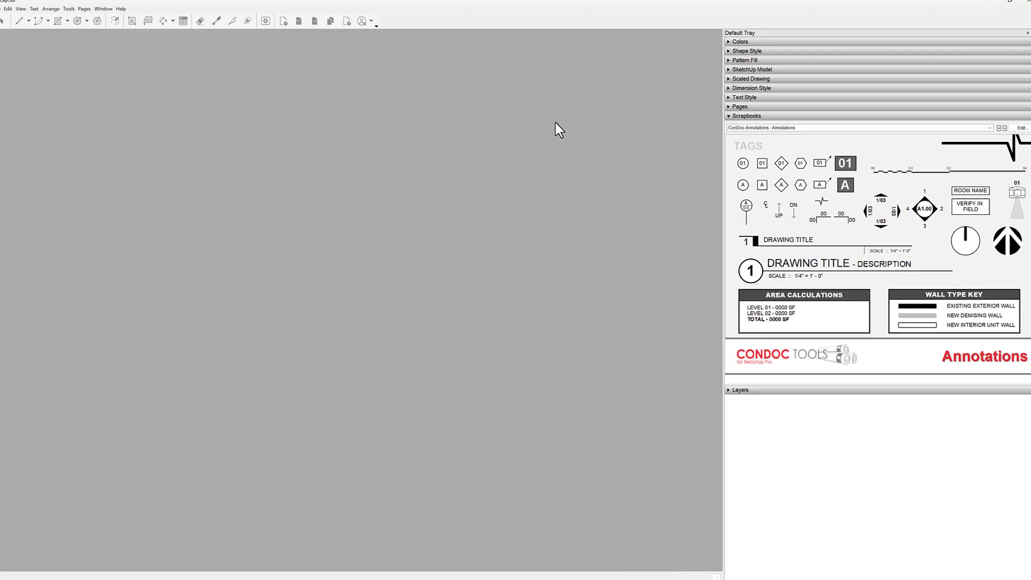
pyautogui.hotkey('ctrl', 'n')
pyautogui.click(481, 183)
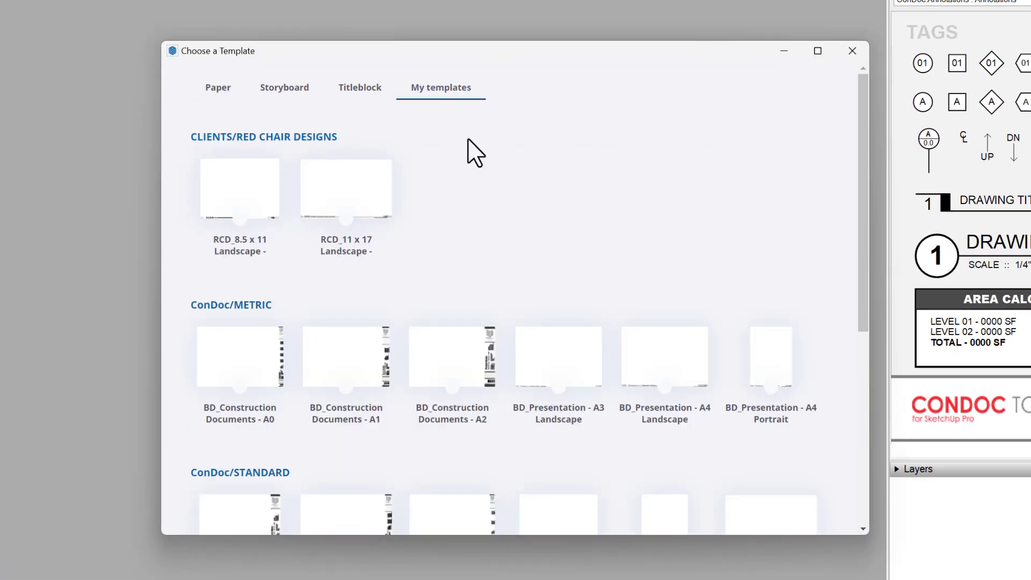
pyautogui.scroll(-3, 430, 346)
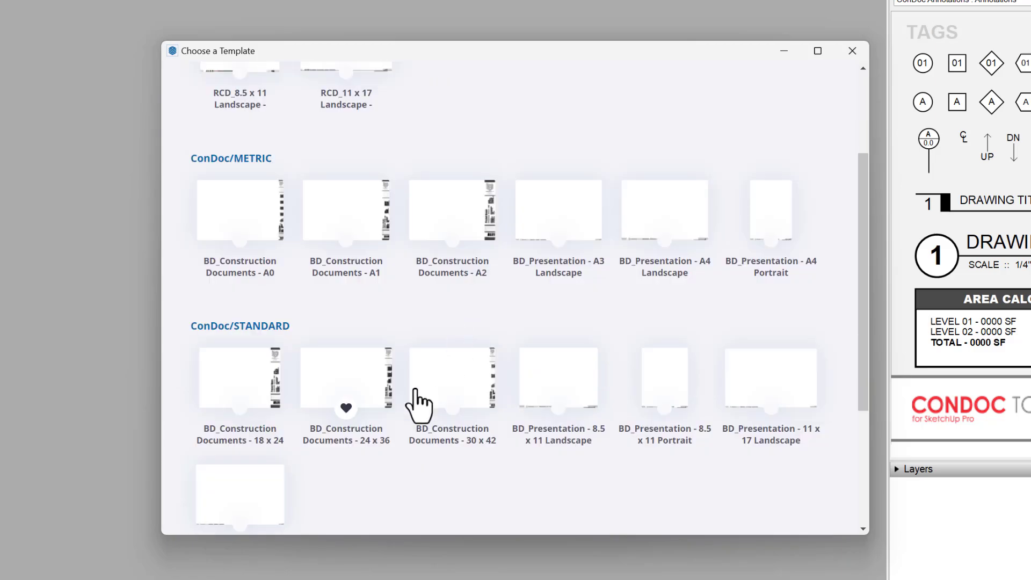
pyautogui.doubleClick(343, 383)
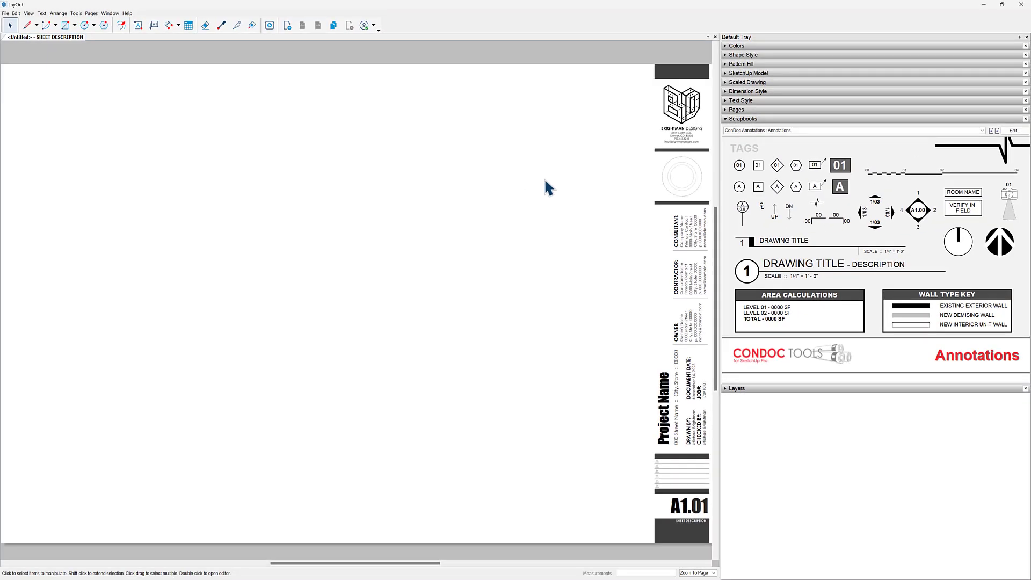
# - Place the CAD Floor Plan 01 drawing from the ConDoc Drawings scrapbook on the sheet beside the title block
pyautogui.scroll(-1, 553, 173)
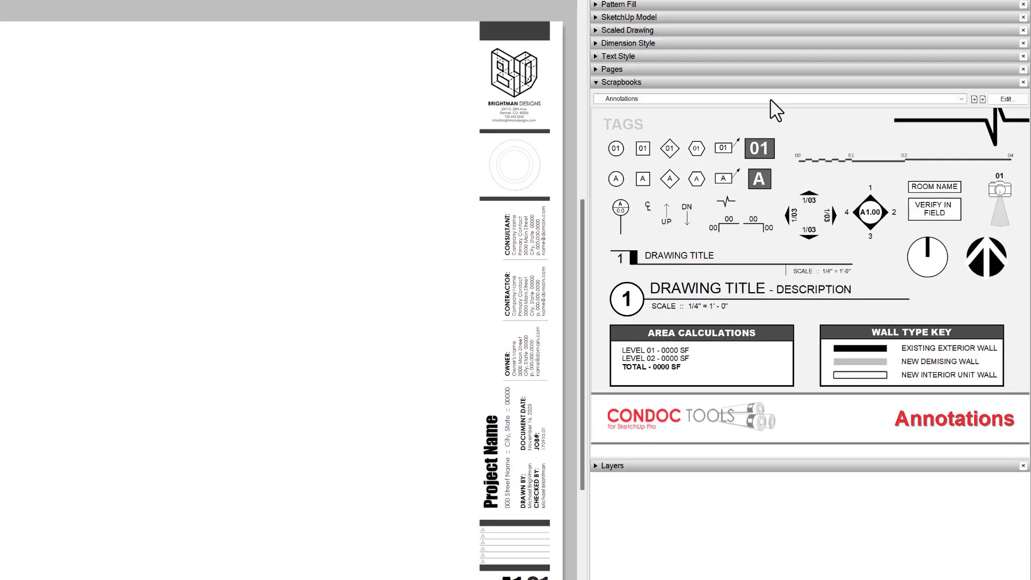
pyautogui.click(847, 131)
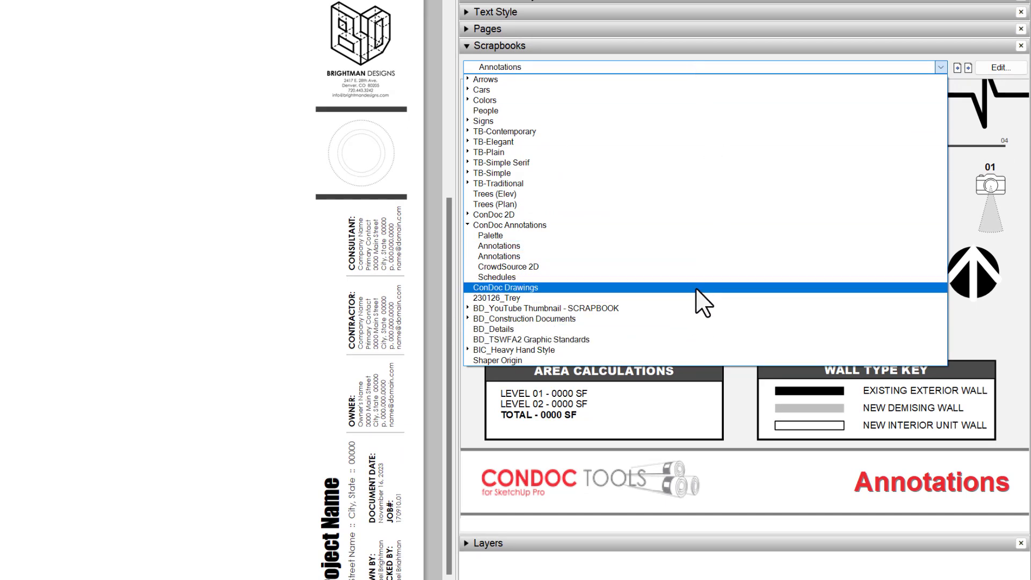
pyautogui.click(696, 289)
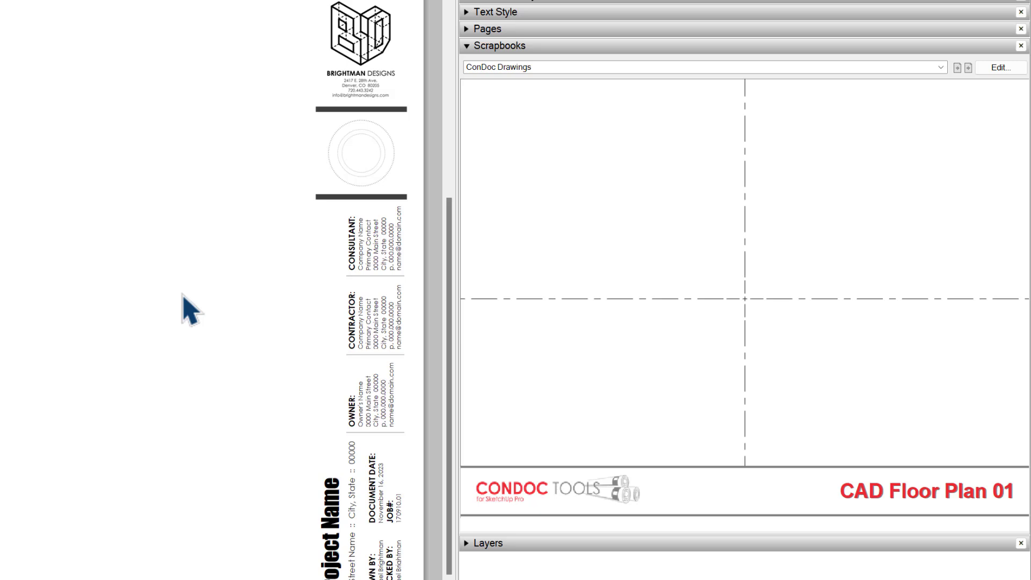
pyautogui.moveTo(757, 309); pyautogui.dragTo(356, 272)
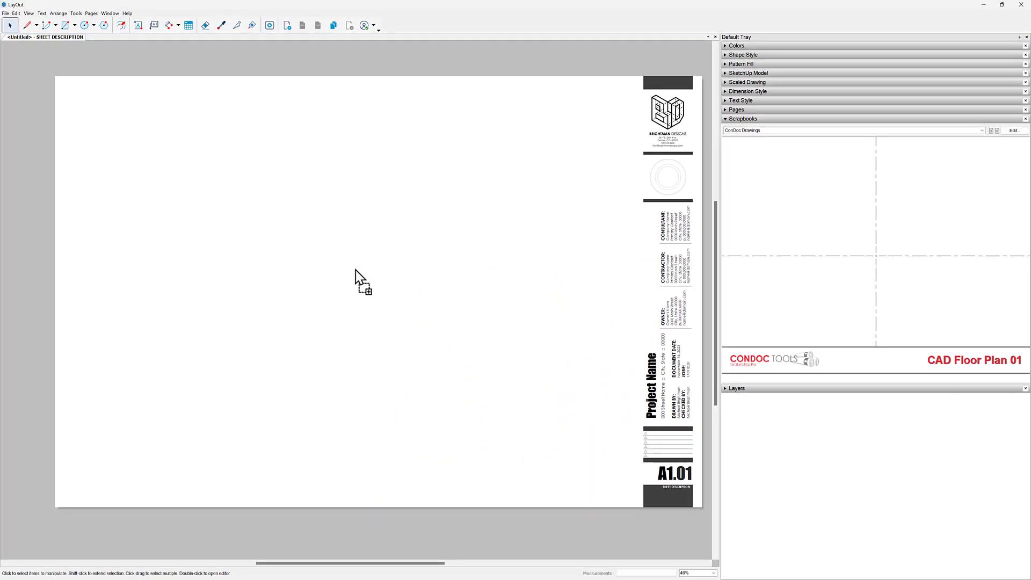
pyautogui.moveTo(456, 345); pyautogui.dragTo(594, 460)
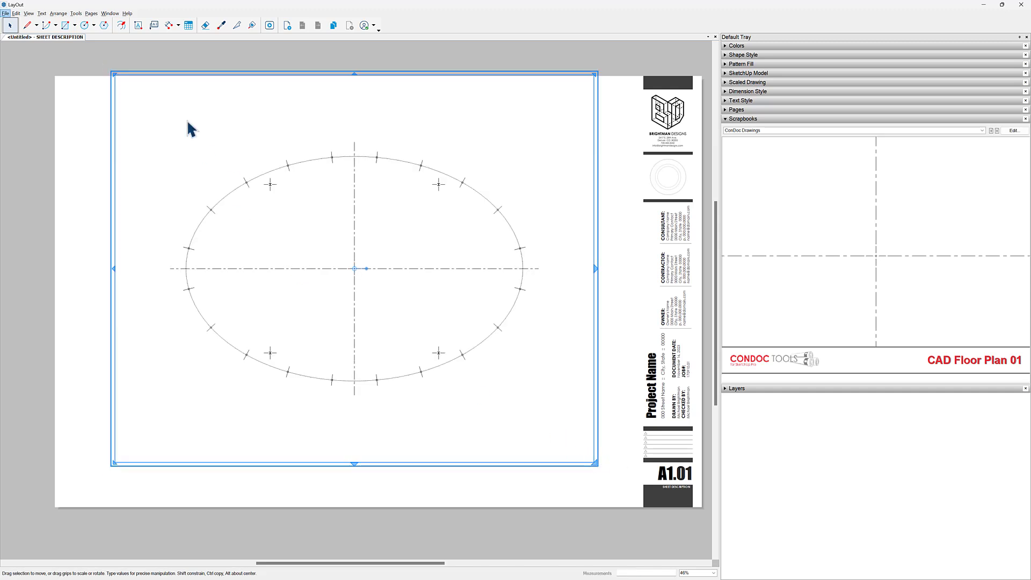
# - Show the ConDoc Annotations Palette scrapbook together with the Dimension Style settings
pyautogui.scroll(5, 317, 105)
pyautogui.scroll(1, 317, 104)
pyautogui.moveTo(230, 152); pyautogui.dragTo(259, 219, button='middle')
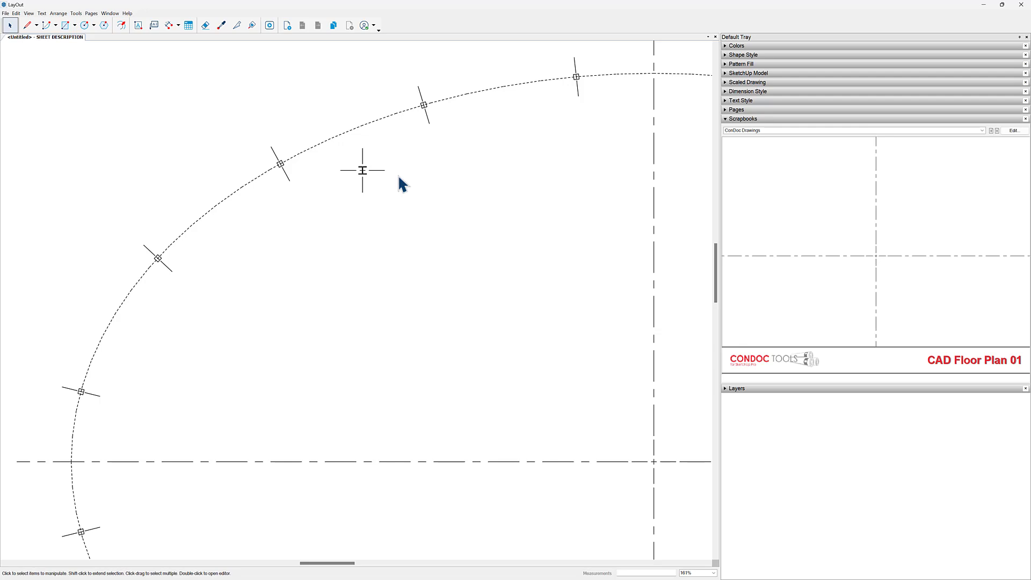
pyautogui.click(783, 120)
pyautogui.click(778, 119)
pyautogui.click(800, 131)
pyautogui.click(796, 219)
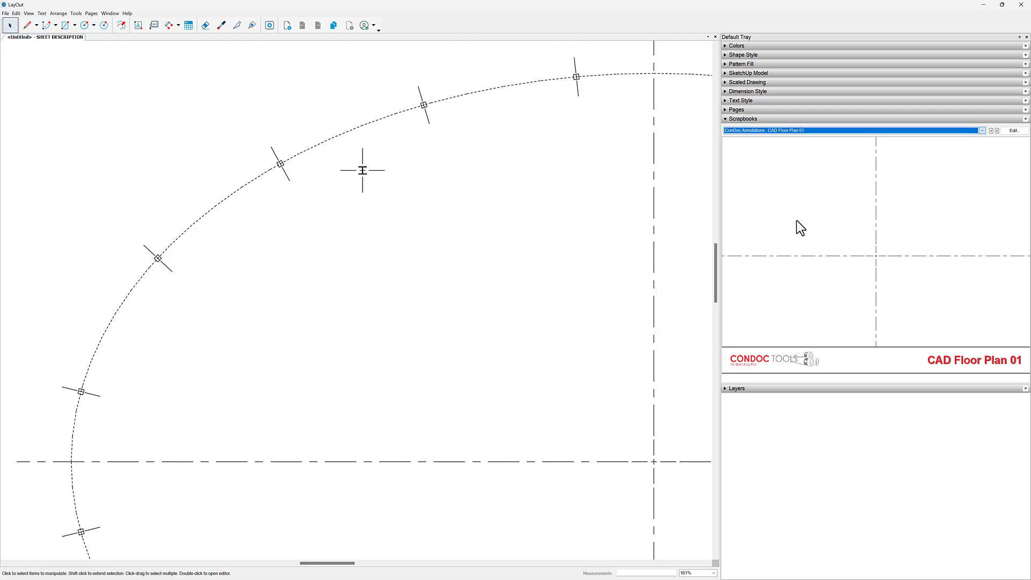
pyautogui.scroll(-1, 768, 131)
pyautogui.click(767, 92)
pyautogui.moveTo(534, 231); pyautogui.dragTo(538, 227, button='middle')
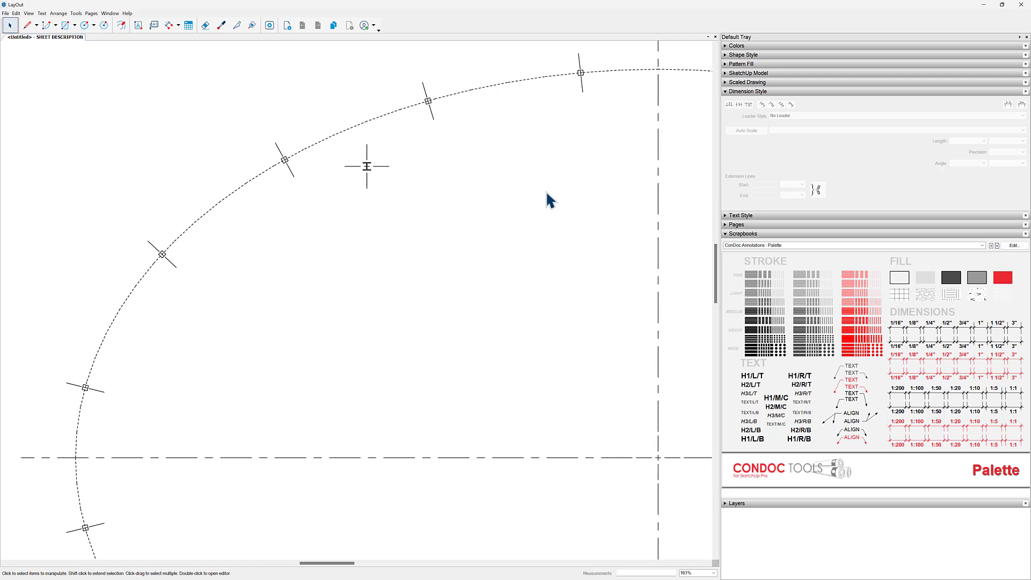
pyautogui.moveTo(283, 391)
pyautogui.mouseDown(button='middle')
pyautogui.moveTo(369, 324)
pyautogui.moveTo(405, 316)
pyautogui.mouseUp(button='middle')
# - Activate the linear Dimension tool and sample the black 1/8" dimension style from the ConDoc Palette
pyautogui.press('d')
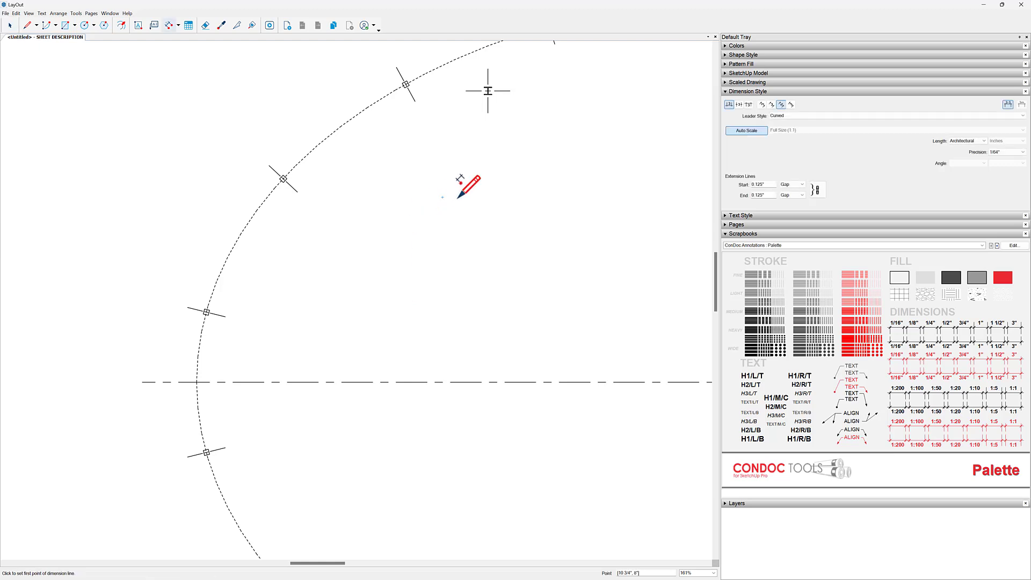
pyautogui.click(756, 56)
pyautogui.click(755, 57)
pyautogui.click(761, 215)
pyautogui.click(742, 216)
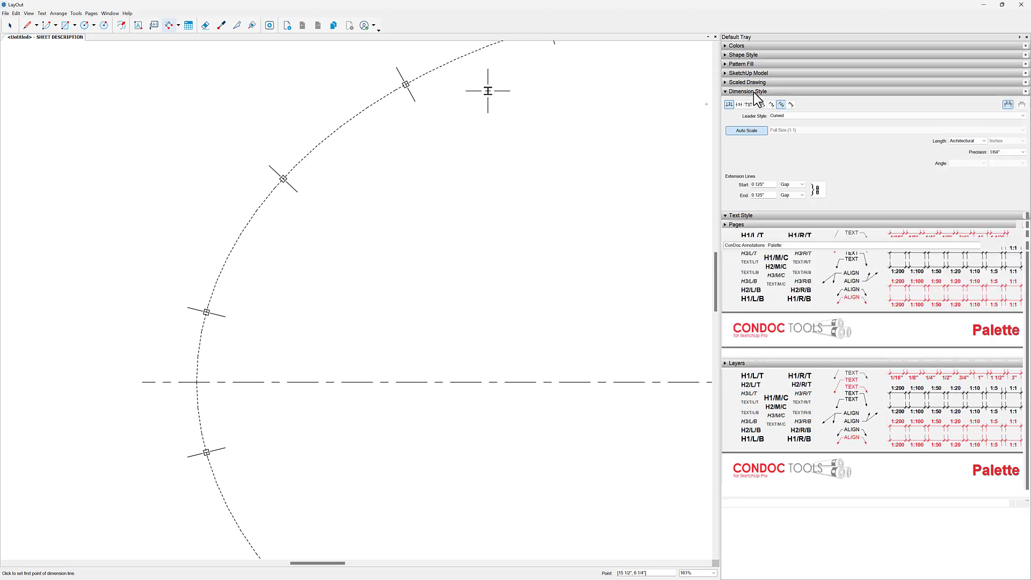
pyautogui.moveTo(495, 193); pyautogui.dragTo(490, 198, button='middle')
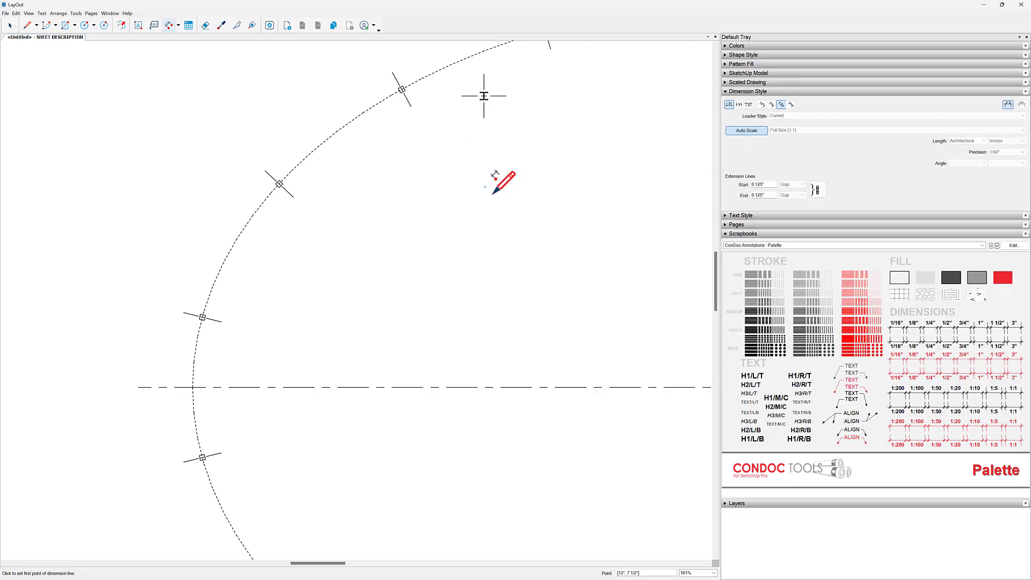
pyautogui.moveTo(559, 214)
pyautogui.mouseDown(button='middle')
pyautogui.moveTo(529, 271)
pyautogui.moveTo(504, 271)
pyautogui.mouseUp(button='middle')
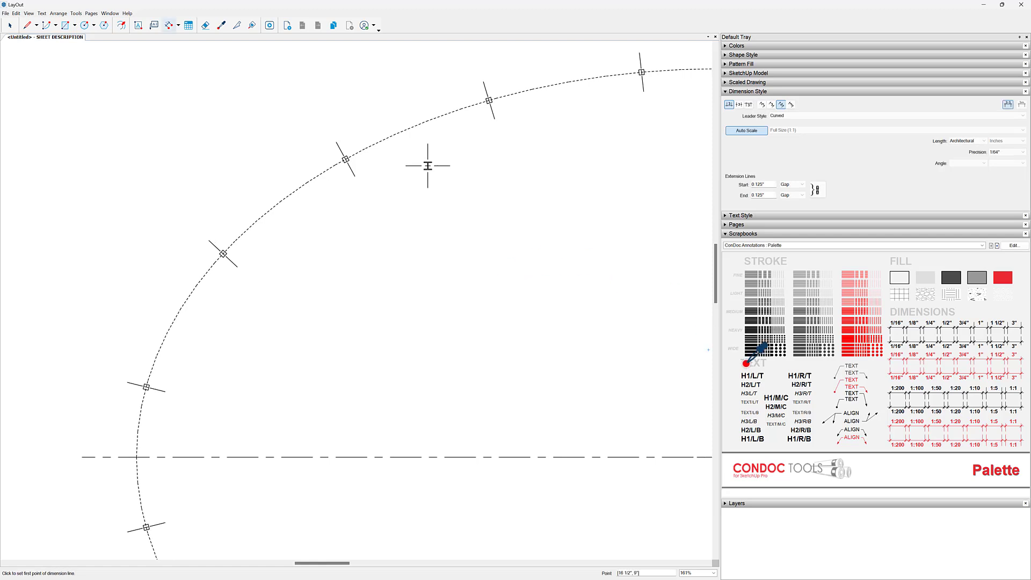
pyautogui.click(914, 323)
# - Start a dimension at the ellipse's left intersection with the horizontal centerline and end it at the centre of the nearest column above
pyautogui.moveTo(132, 414)
pyautogui.mouseDown(button='middle')
pyautogui.moveTo(232, 344)
pyautogui.moveTo(220, 338)
pyautogui.mouseUp(button='middle')
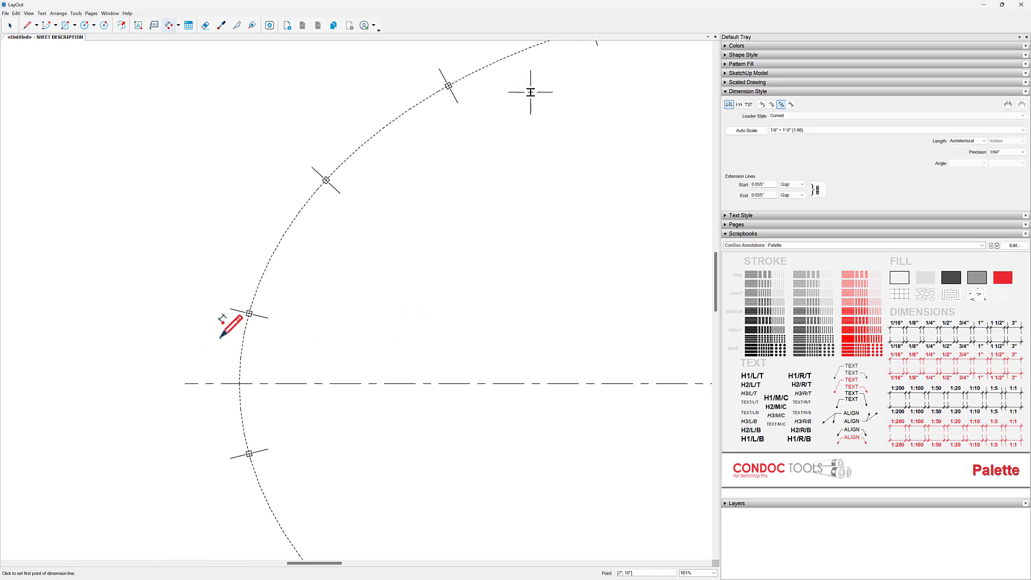
pyautogui.scroll(4, 220, 338)
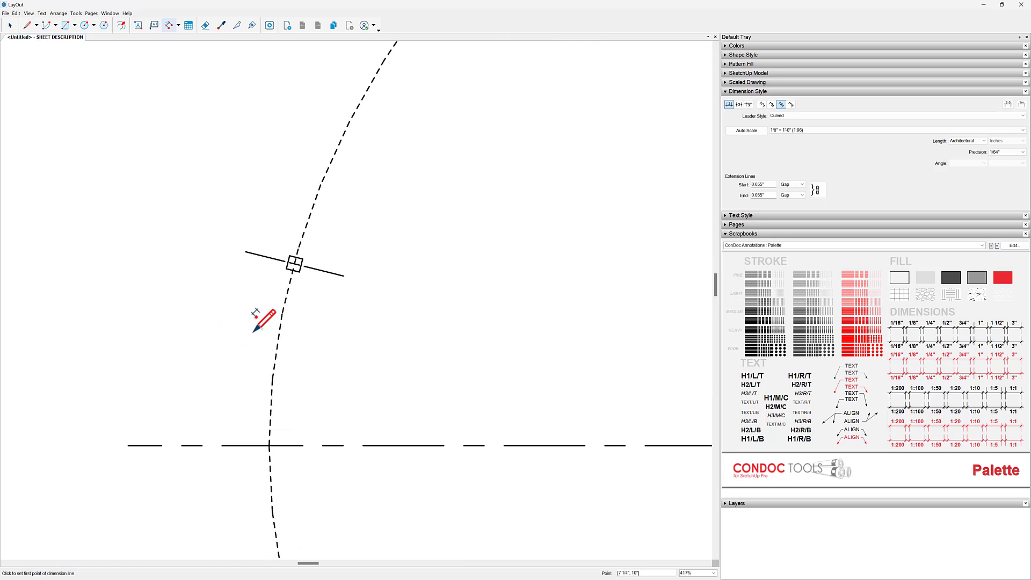
pyautogui.scroll(2, 276, 439)
pyautogui.scroll(2, 277, 439)
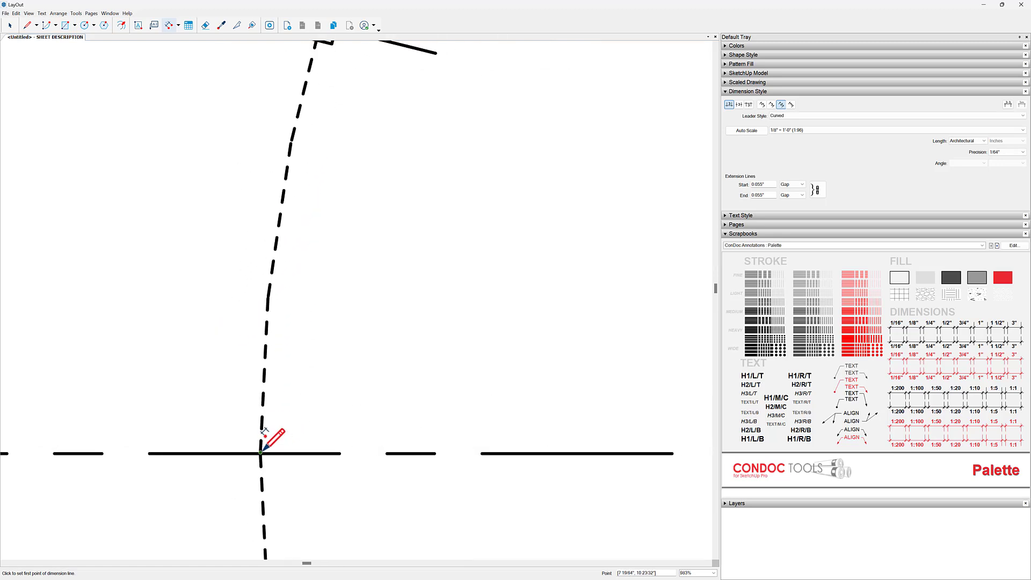
pyautogui.click(261, 452)
pyautogui.scroll(-2, 418, 368)
pyautogui.scroll(3, 396, 230)
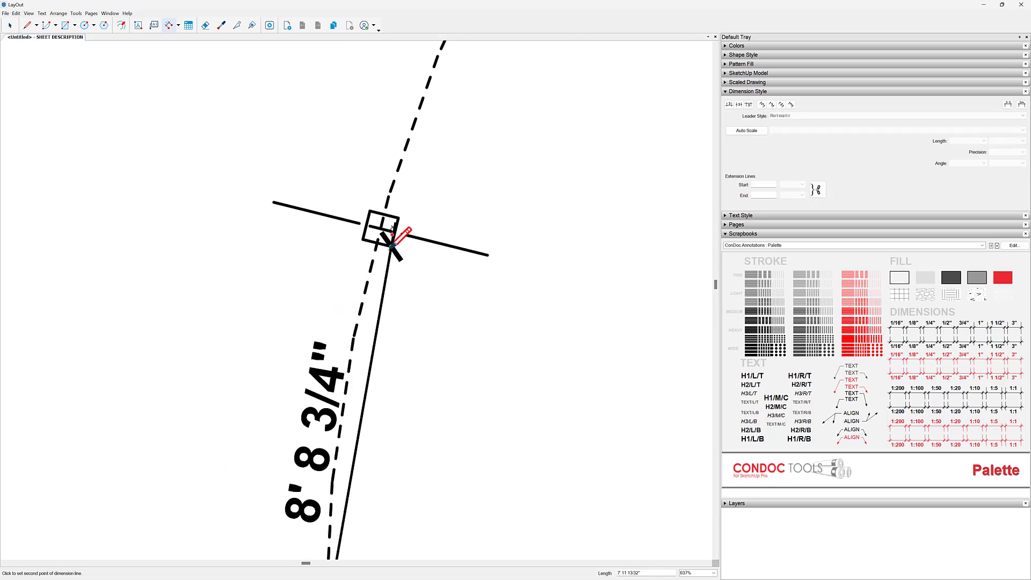
pyautogui.scroll(4, 374, 218)
pyautogui.click(387, 205)
# - Turn off Grid Snap and place the horizontal dimension line well above the upper-left part of the ellipse
pyautogui.scroll(-10, 392, 200)
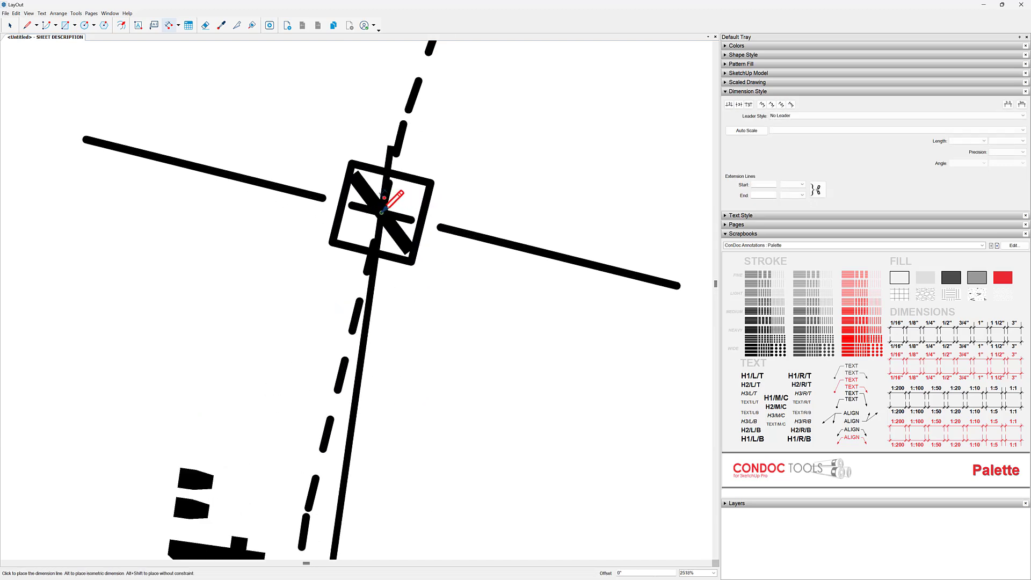
pyautogui.moveTo(322, 281); pyautogui.dragTo(328, 341, button='middle')
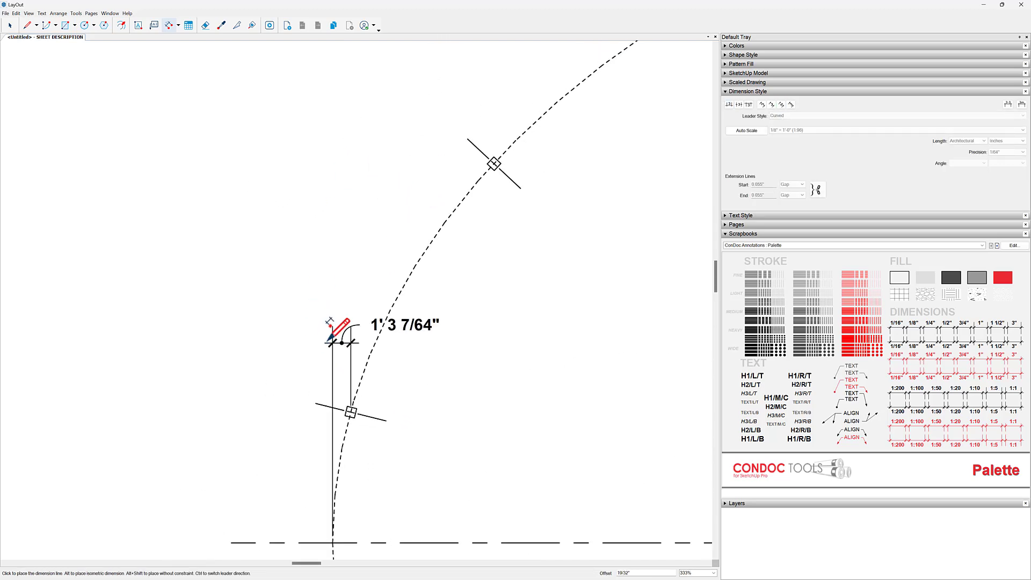
pyautogui.scroll(-3, 330, 341)
pyautogui.moveTo(348, 169); pyautogui.dragTo(334, 302, button='middle')
pyautogui.scroll(-3, 299, 260)
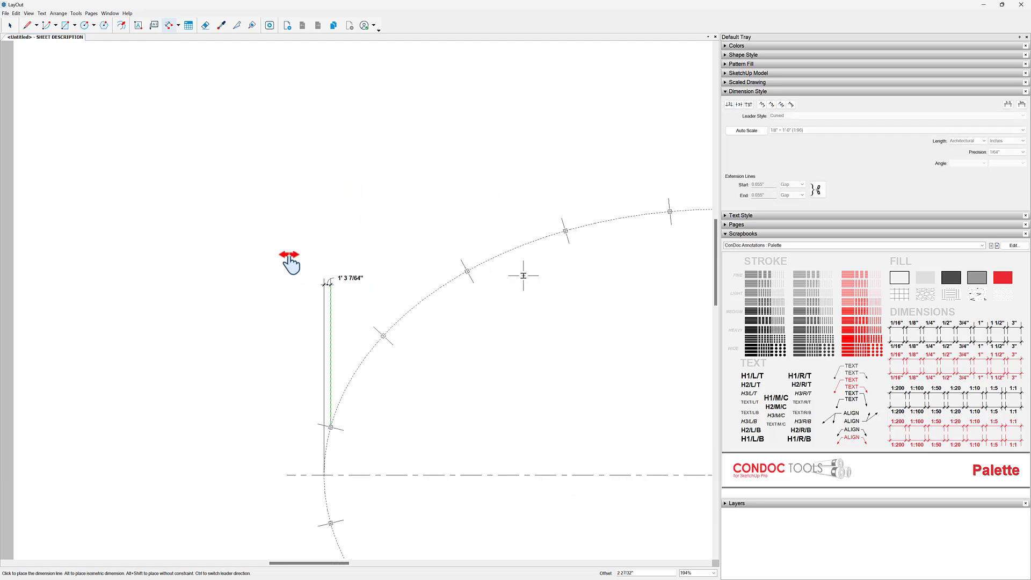
pyautogui.rightClick(309, 137)
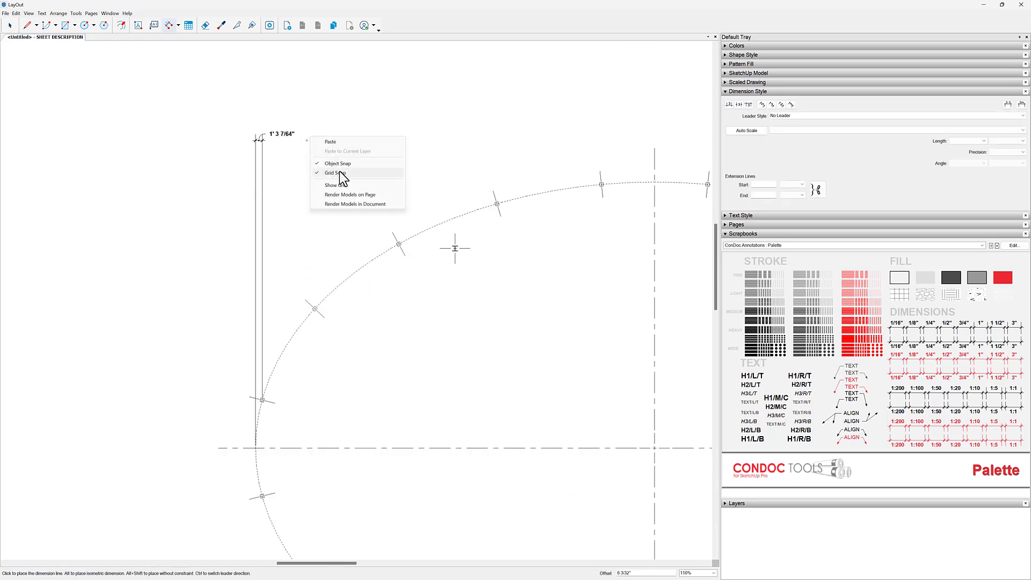
pyautogui.click(340, 172)
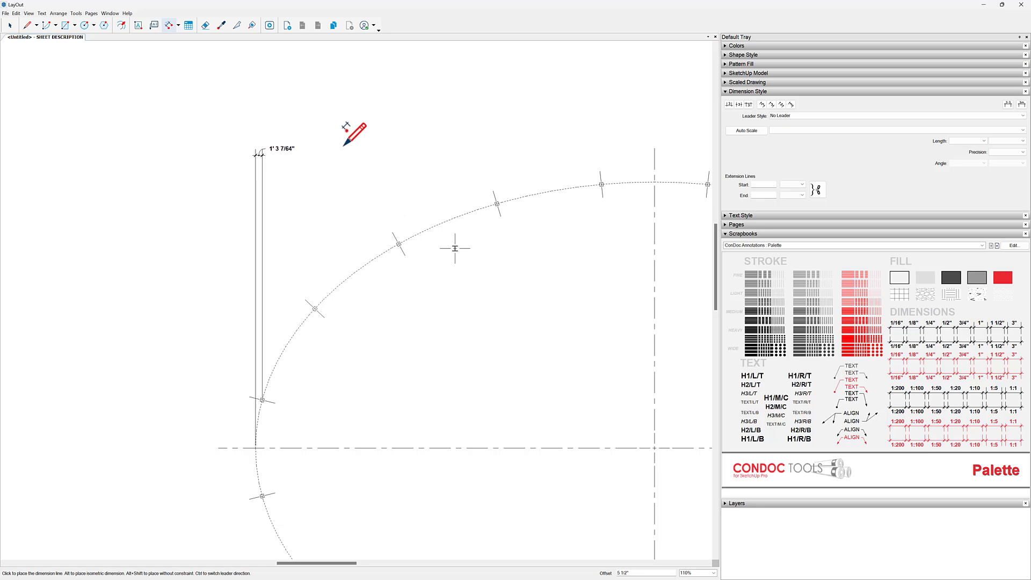
pyautogui.click(310, 135)
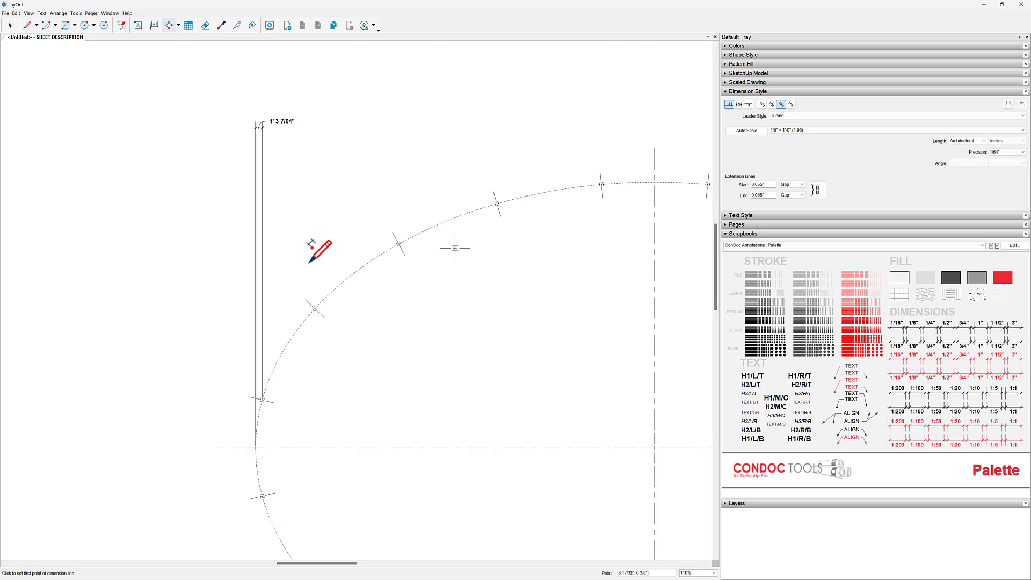
# - Select the new horizontal dimension at the ellipse's upper left and set its length format to Decimal with 0.000001" precision
pyautogui.press('space')
pyautogui.click(283, 127)
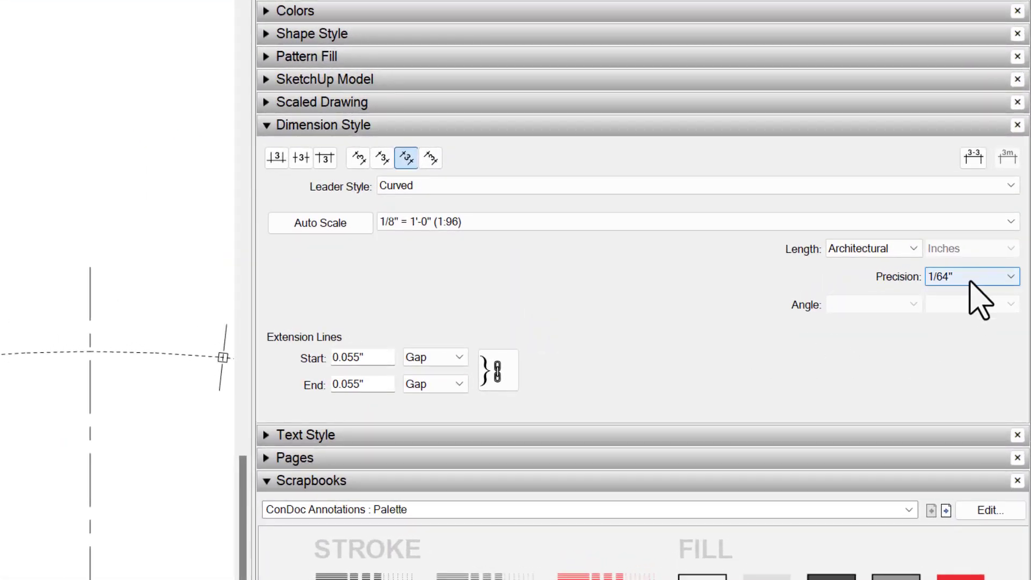
pyautogui.click(969, 281)
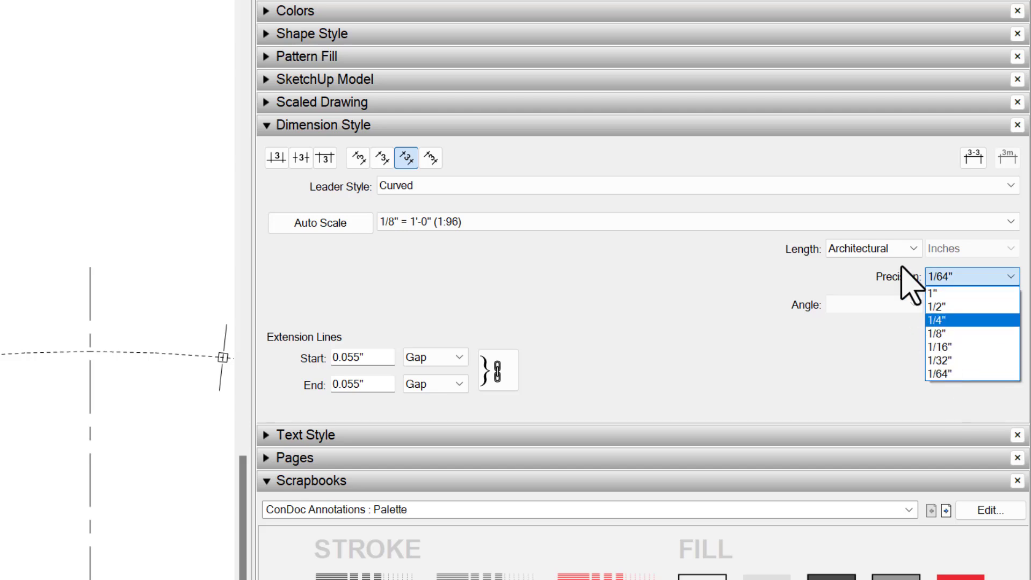
pyautogui.click(893, 248)
pyautogui.click(893, 248)
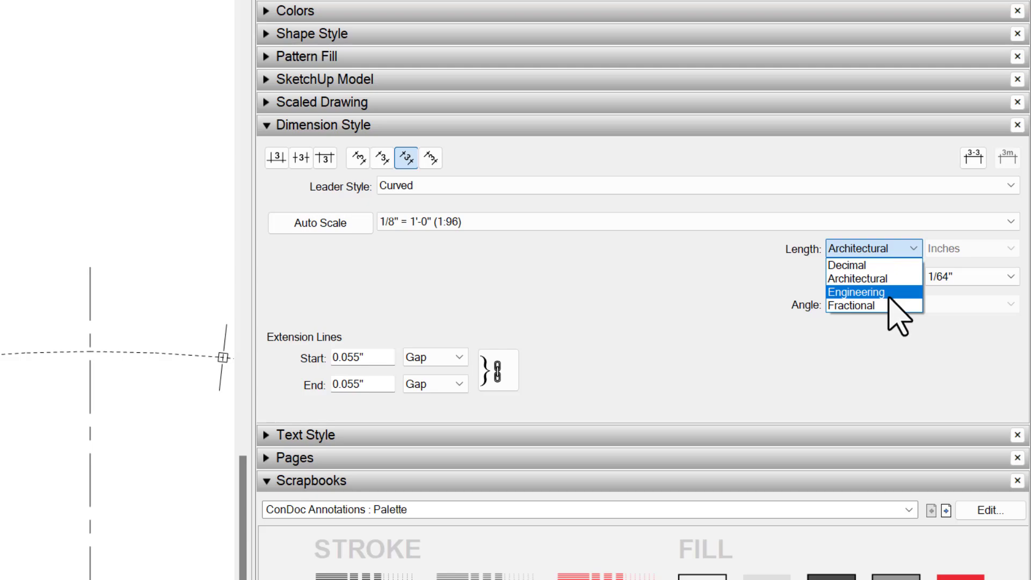
pyautogui.click(862, 265)
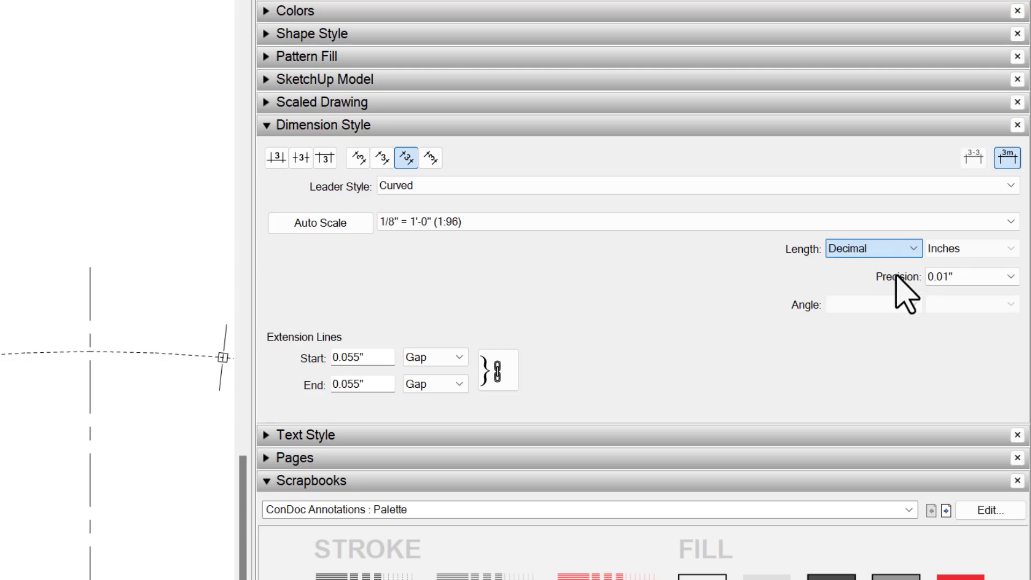
pyautogui.click(957, 277)
pyautogui.click(958, 372)
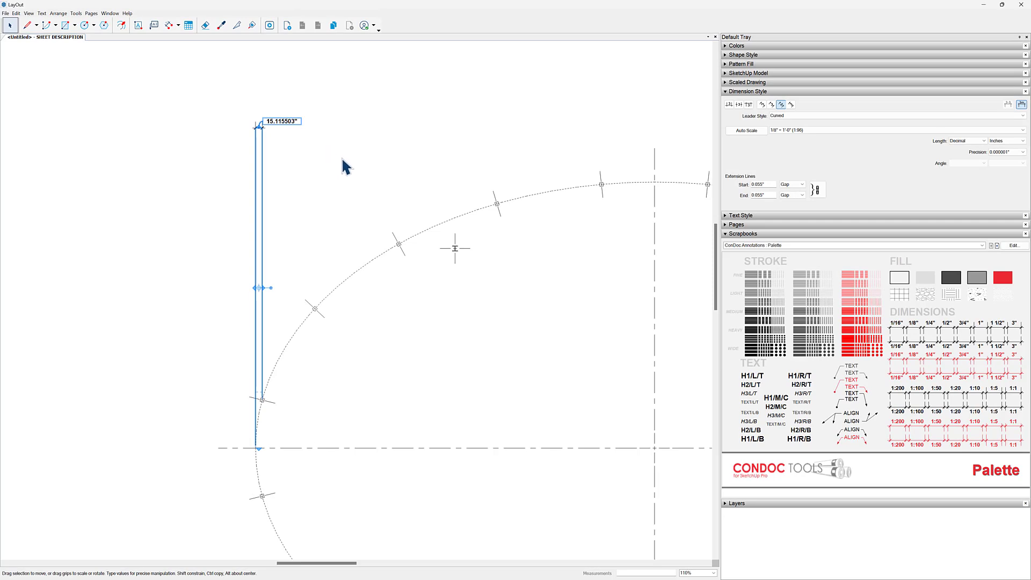
# - Open the precision choices for the selected decimal dimension
pyautogui.moveTo(342, 157); pyautogui.dragTo(324, 146, button='middle')
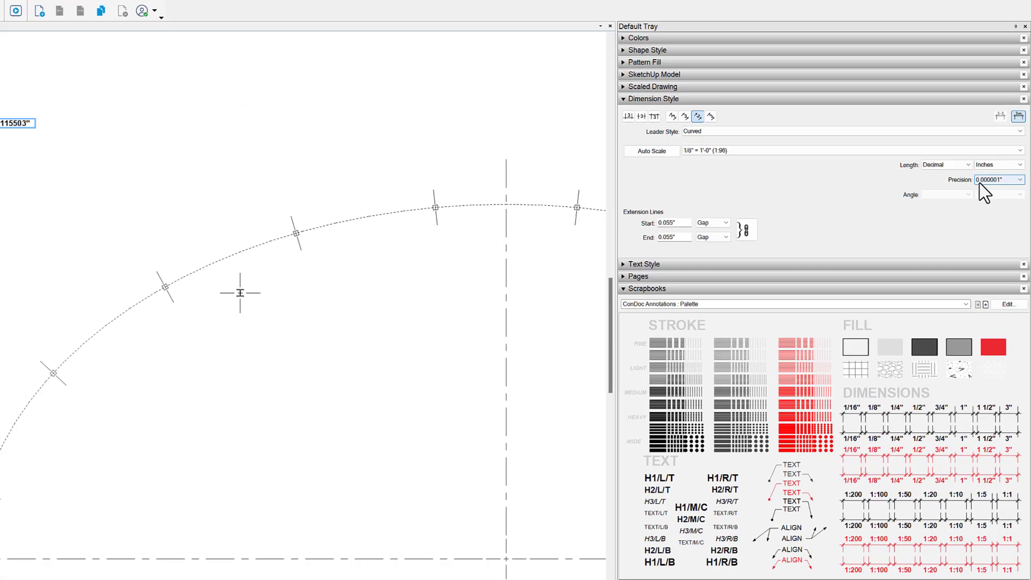
pyautogui.click(996, 152)
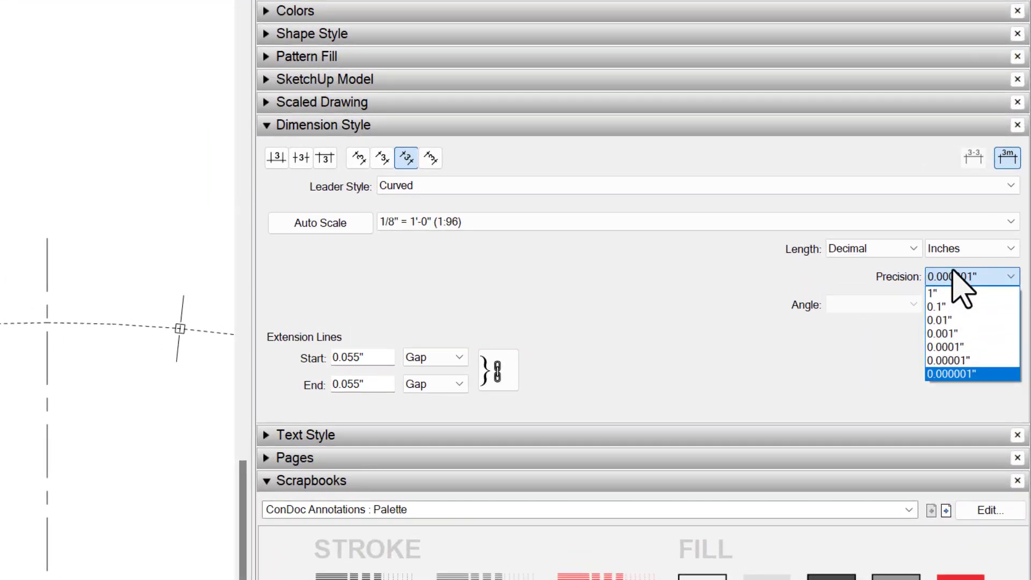
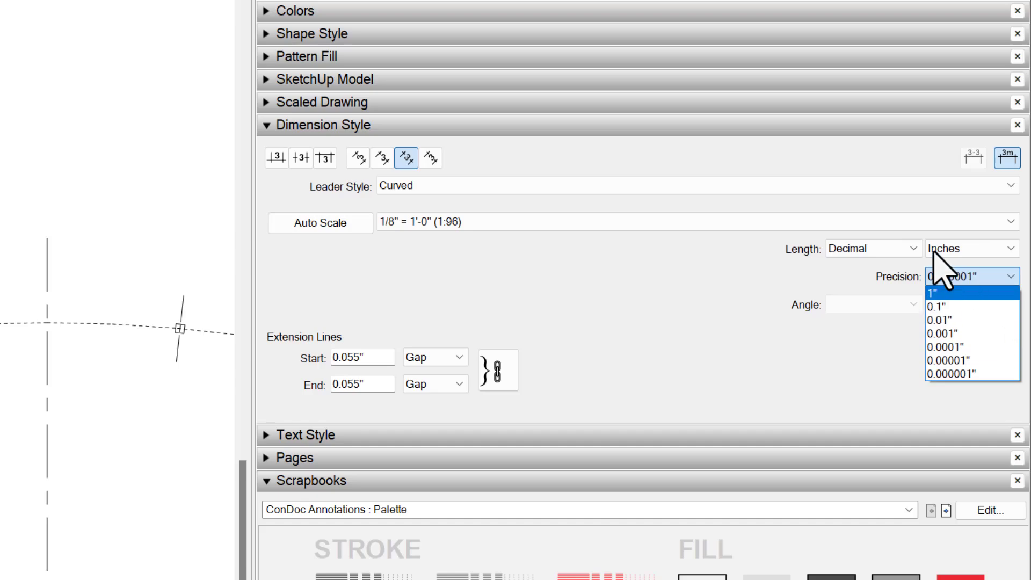
# - Set the selected dimension's length format to Architectural with 1/64" precision
pyautogui.click(854, 251)
pyautogui.click(854, 249)
pyautogui.click(858, 277)
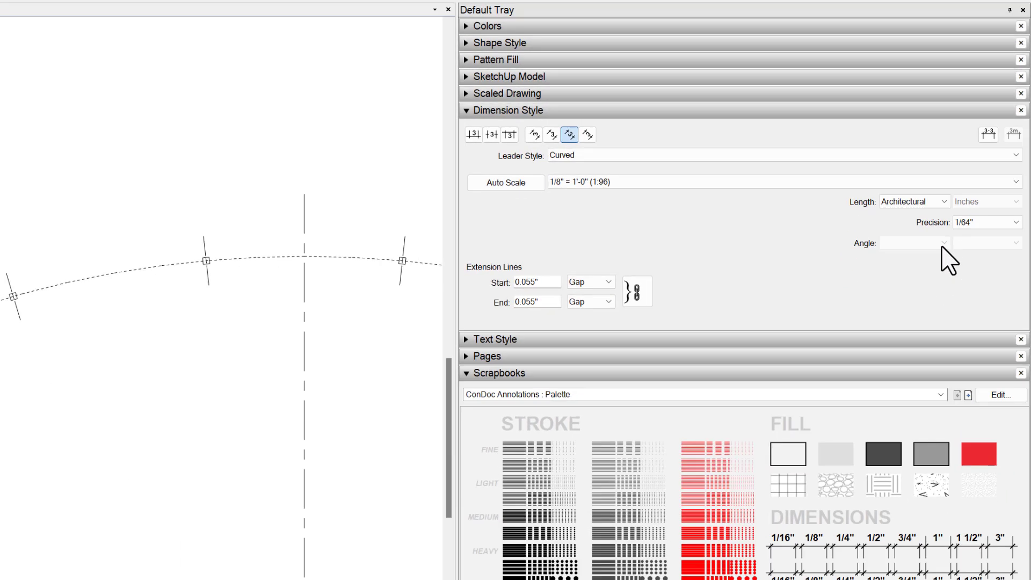
# - Dimension the horizontal distance from the first column's centre to the second column's centre, aligned with the existing dimension line above the ellipse
pyautogui.scroll(10, 242, 382)
pyautogui.press('d')
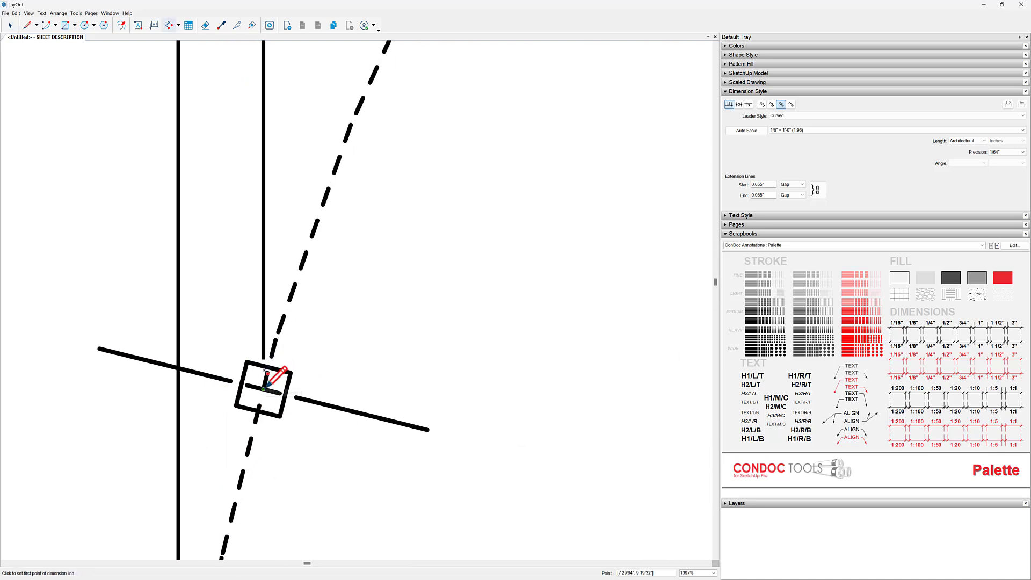
pyautogui.scroll(3, 263, 389)
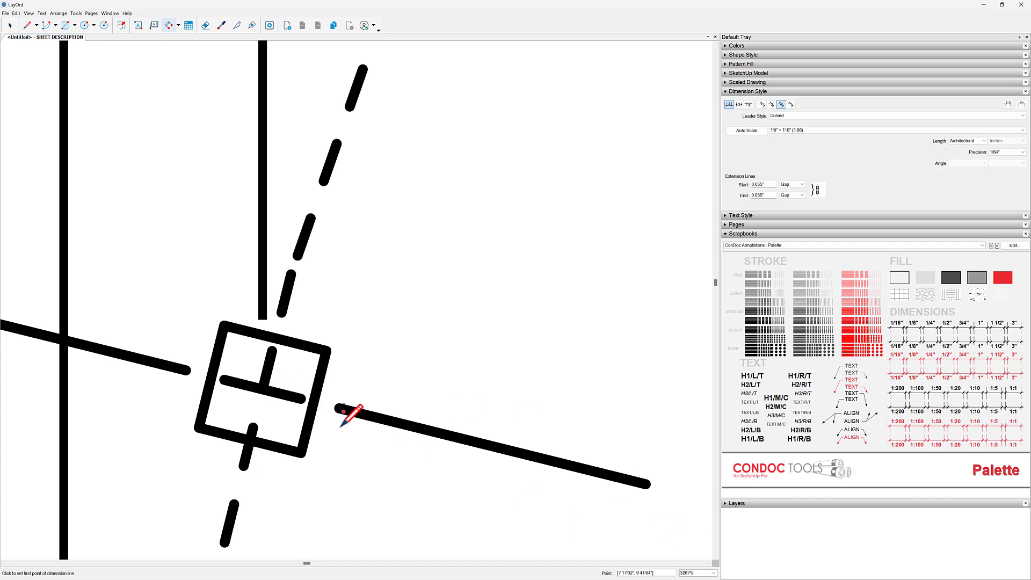
pyautogui.click(262, 389)
pyautogui.scroll(-8, 263, 389)
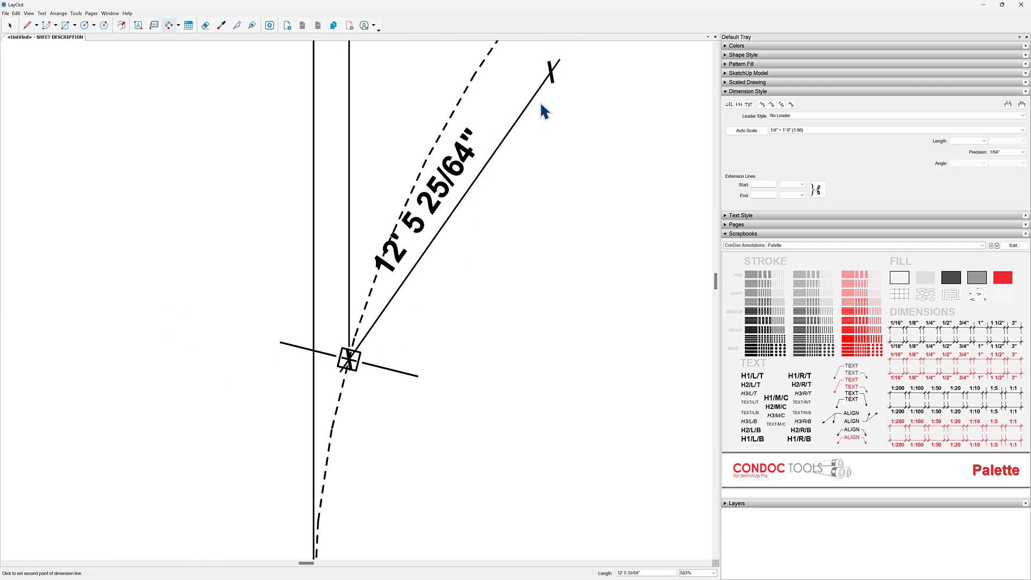
pyautogui.scroll(7, 454, 228)
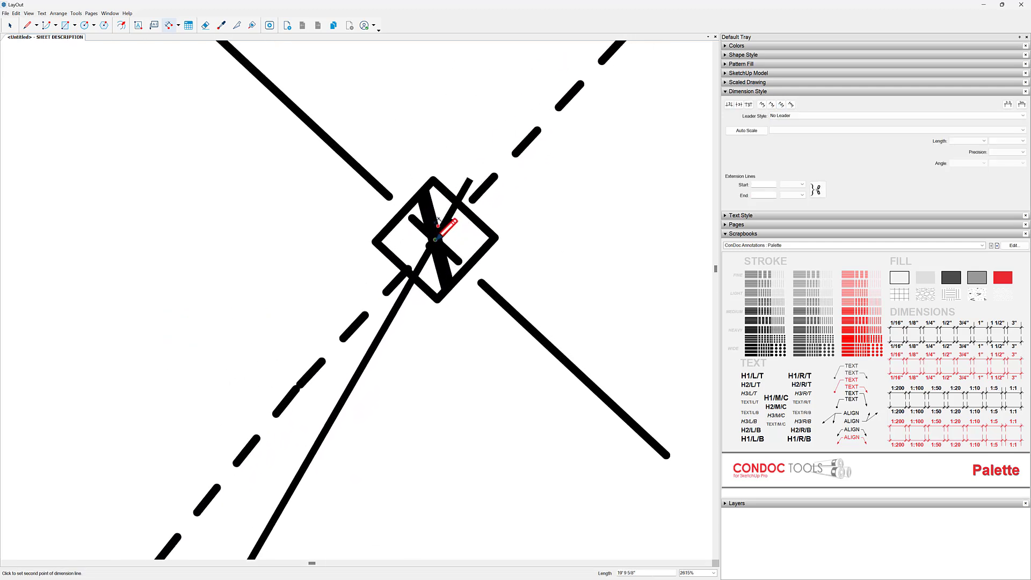
pyautogui.click(438, 230)
pyautogui.scroll(-10, 468, 258)
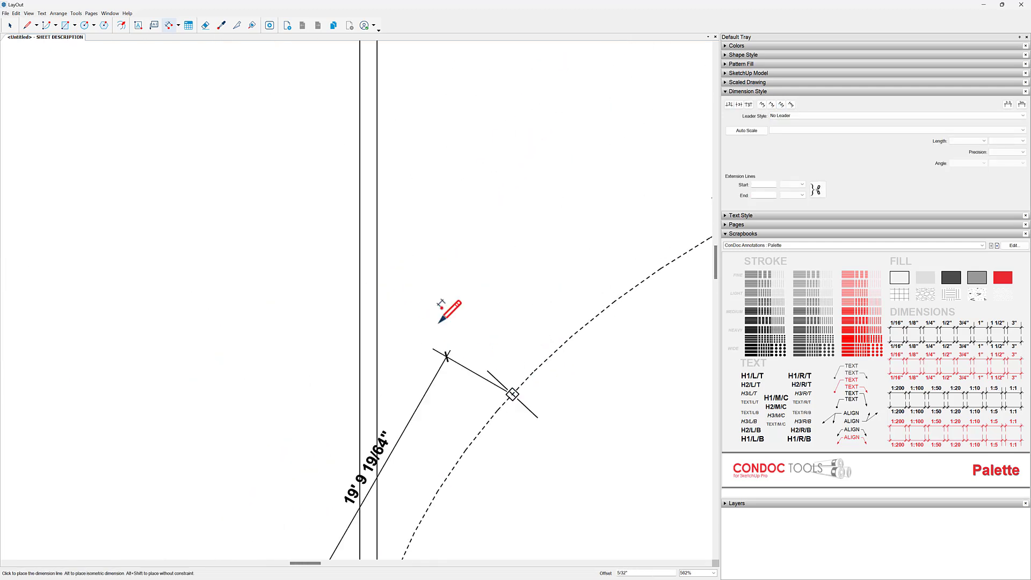
pyautogui.moveTo(466, 126); pyautogui.dragTo(466, 333, button='middle')
pyautogui.click(377, 136)
pyautogui.moveTo(479, 260)
pyautogui.mouseDown(button='middle')
pyautogui.moveTo(333, 182)
pyautogui.moveTo(283, 202)
pyautogui.mouseUp(button='middle')
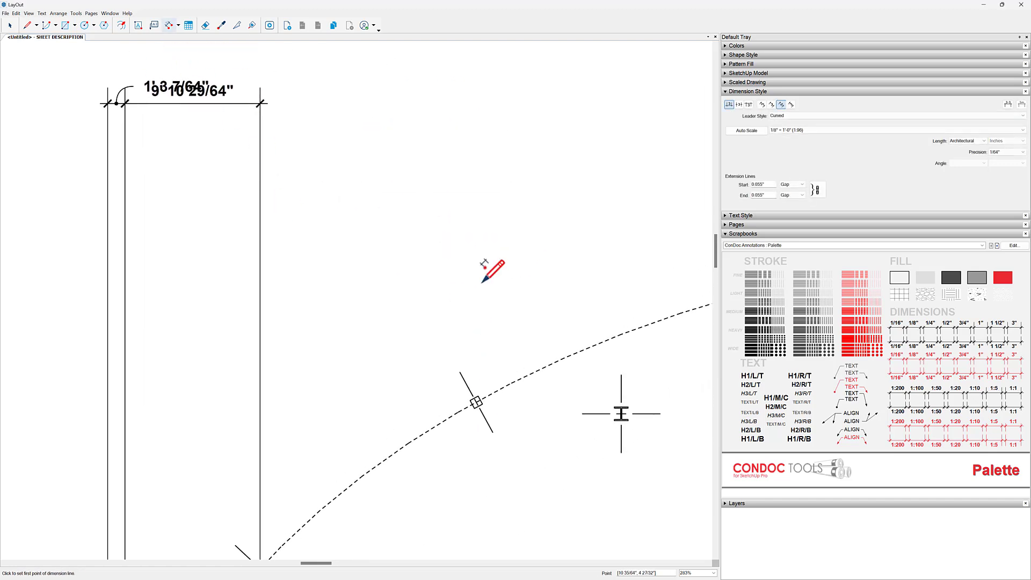
# - Continue the horizontal dimension chain to the centres of the third and fourth columns along the upper-left arc
pyautogui.scroll(7, 493, 432)
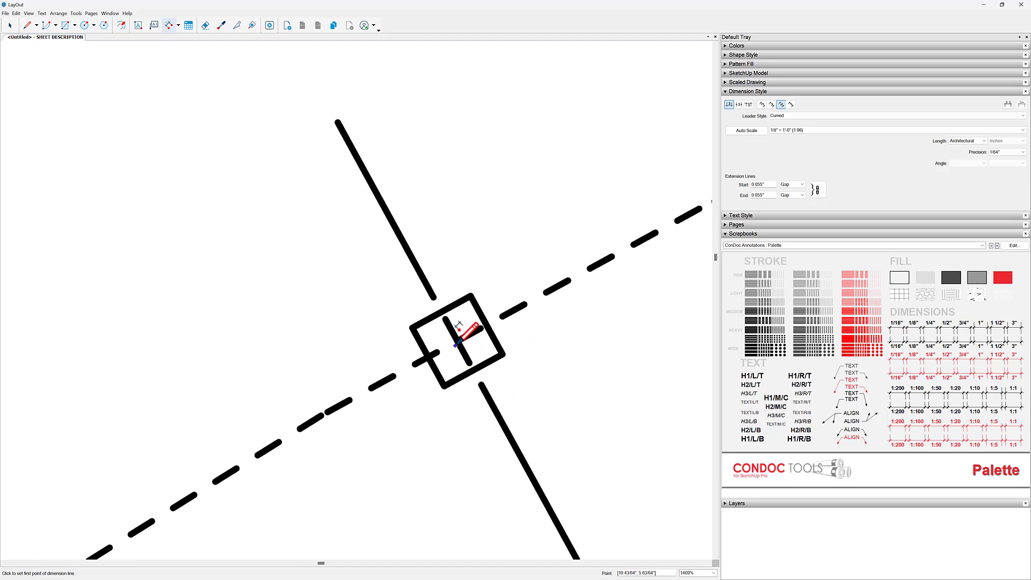
pyautogui.scroll(-6, 459, 324)
pyautogui.scroll(4, 295, 334)
pyautogui.moveTo(425, 307); pyautogui.dragTo(350, 340, button='middle')
pyautogui.scroll(3, 516, 239)
pyautogui.click(508, 230)
pyautogui.scroll(-4, 524, 294)
pyautogui.moveTo(671, 245); pyautogui.dragTo(270, 327, button='middle')
pyautogui.click(363, 324)
pyautogui.scroll(-4, 363, 324)
pyautogui.scroll(6, 546, 260)
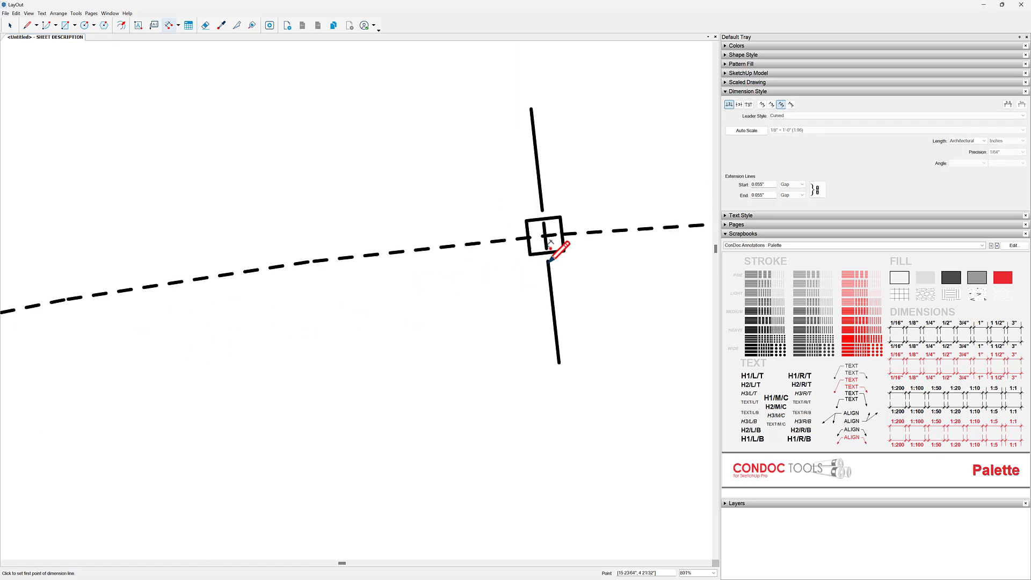
# - Extend the dimension chain to the fifth column's centre and on to the ellipse's intersection with the vertical centerline
pyautogui.doubleClick(543, 226)
pyautogui.scroll(-3, 561, 274)
pyautogui.moveTo(570, 285); pyautogui.dragTo(156, 313, button='middle')
pyautogui.scroll(1, 521, 281)
pyautogui.scroll(-1, 522, 281)
pyautogui.doubleClick(525, 265)
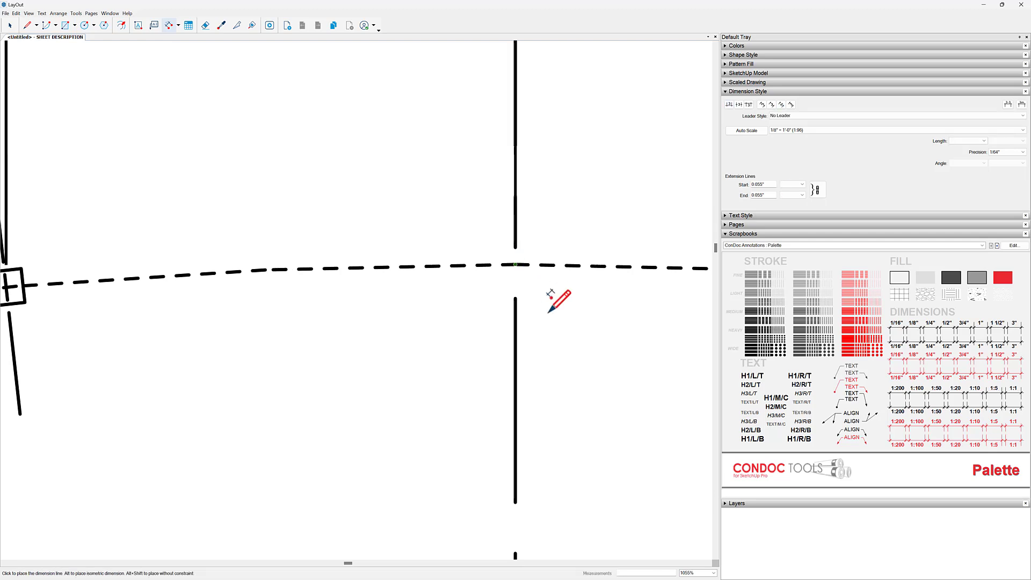
pyautogui.scroll(-5, 543, 301)
pyautogui.moveTo(473, 367); pyautogui.dragTo(613, 244, button='middle')
pyautogui.scroll(-1, 613, 243)
# - Move the leftmost dimension's text to the outer left of its extension lines, clear of the neighbouring dimension text
pyautogui.press('space')
pyautogui.scroll(4, 220, 143)
pyautogui.click(189, 130)
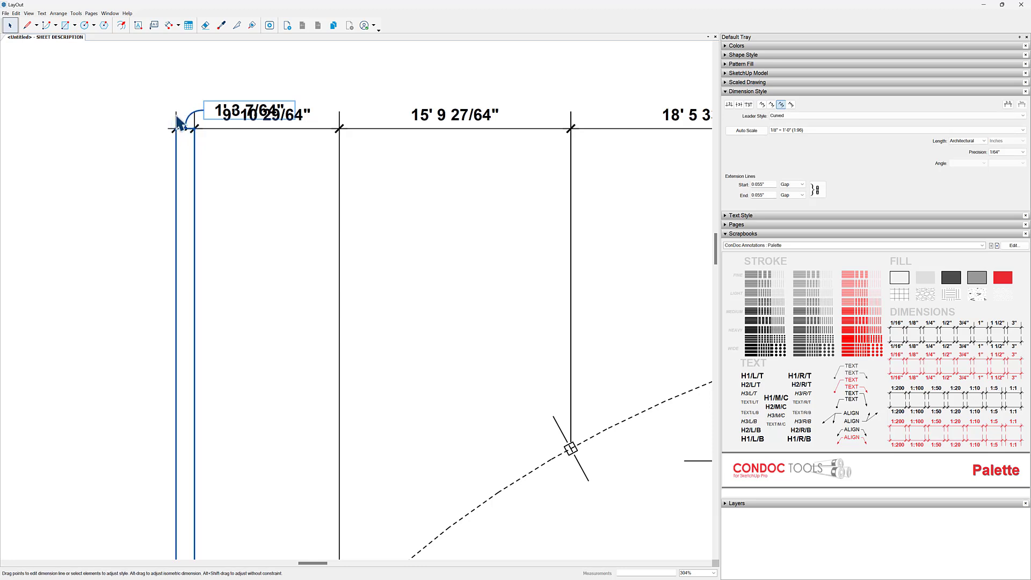
pyautogui.moveTo(240, 110); pyautogui.dragTo(111, 111)
pyautogui.click(156, 162)
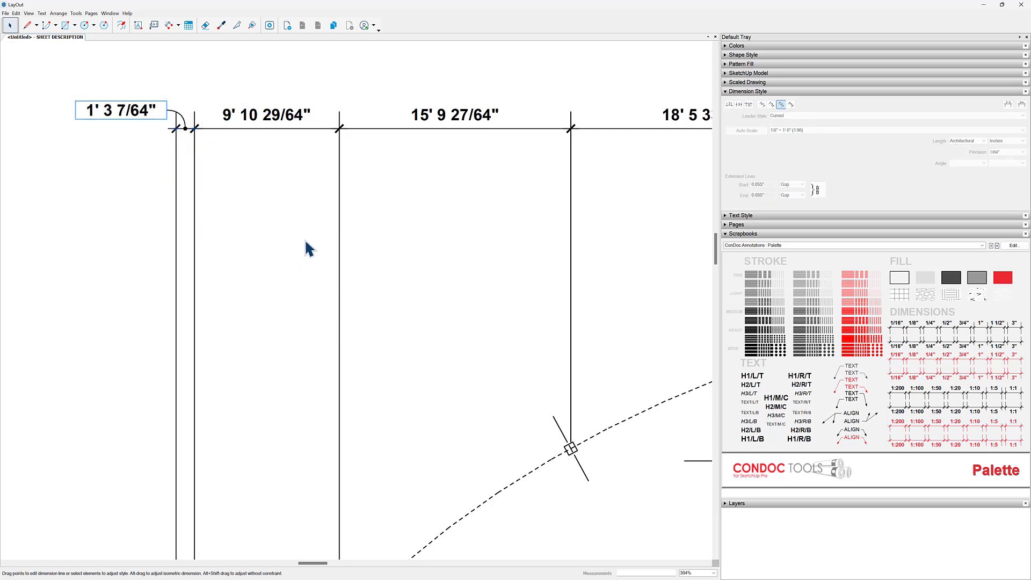
# - Start a line at the inner end of the first column's axis mark and set its dashes to a long-short centerline pattern
pyautogui.scroll(-5, 311, 253)
pyautogui.scroll(-2, 354, 221)
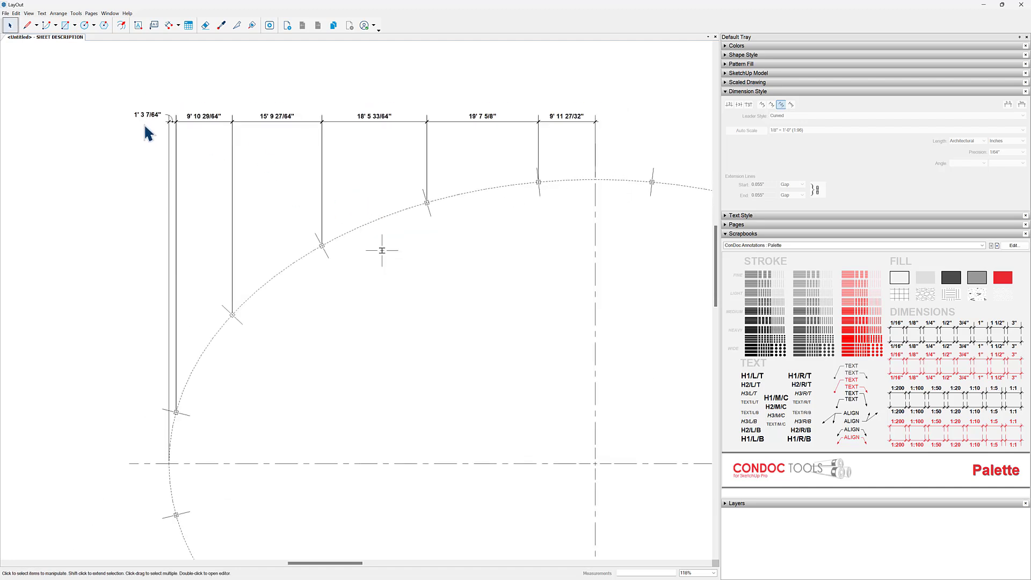
pyautogui.moveTo(463, 318); pyautogui.dragTo(410, 309, button='middle')
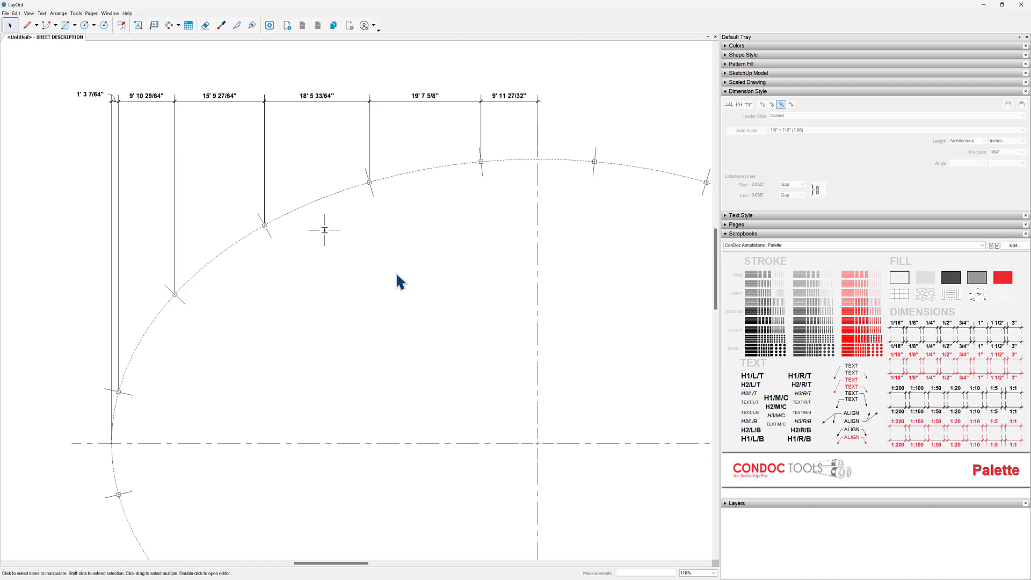
pyautogui.moveTo(191, 413); pyautogui.dragTo(249, 379, button='middle')
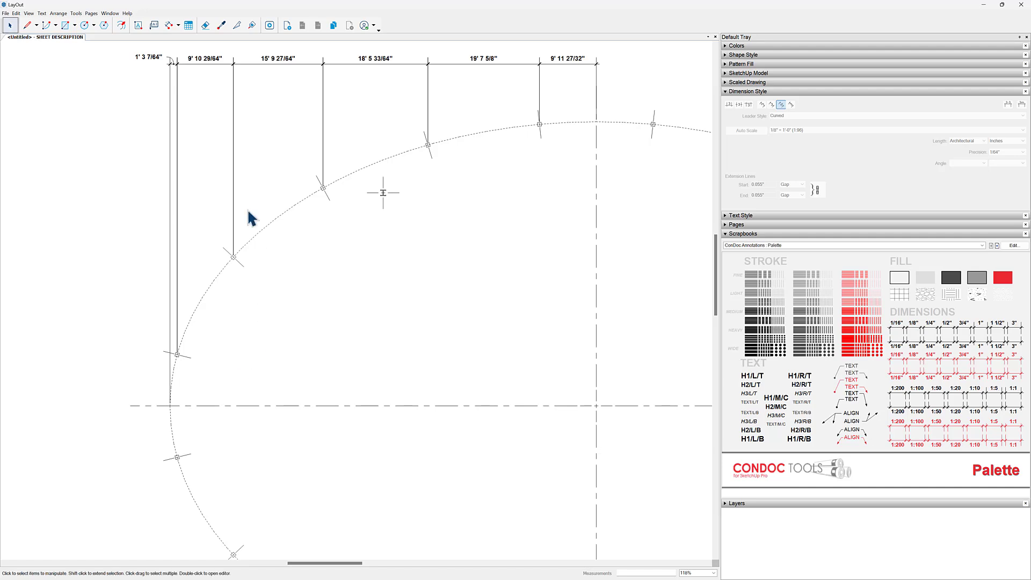
pyautogui.click(27, 26)
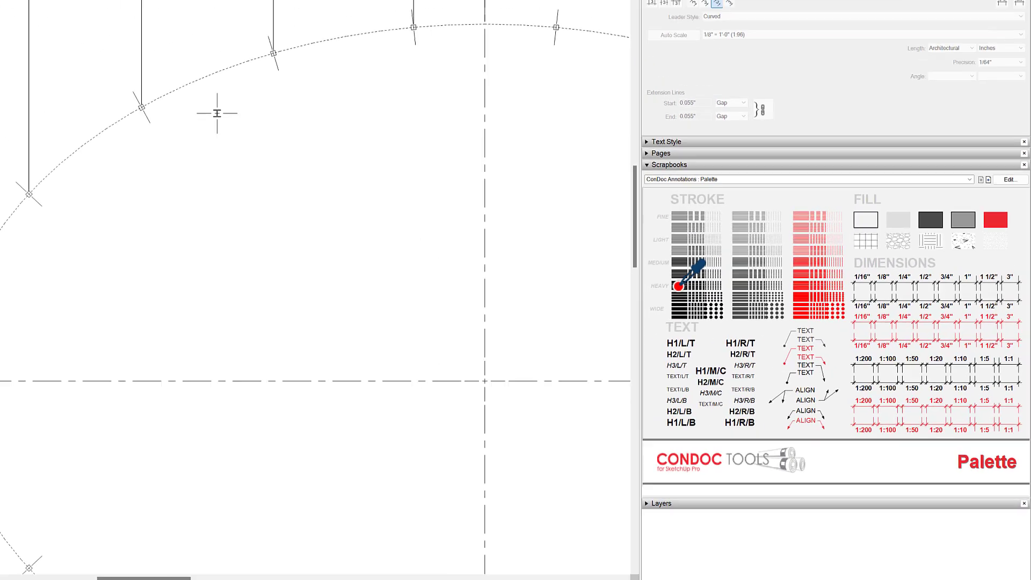
pyautogui.scroll(3, 193, 355)
pyautogui.click(235, 367)
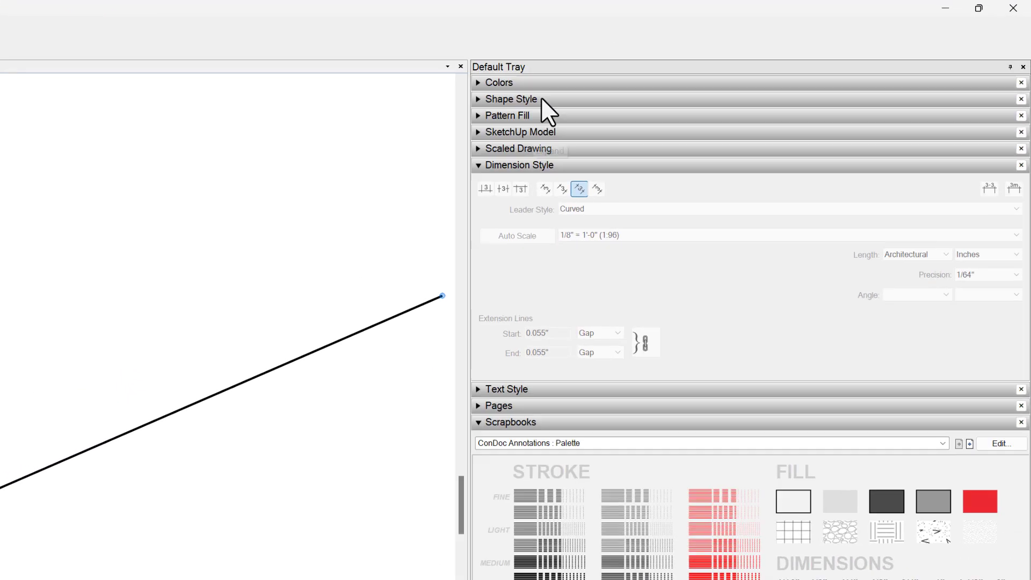
pyautogui.click(765, 56)
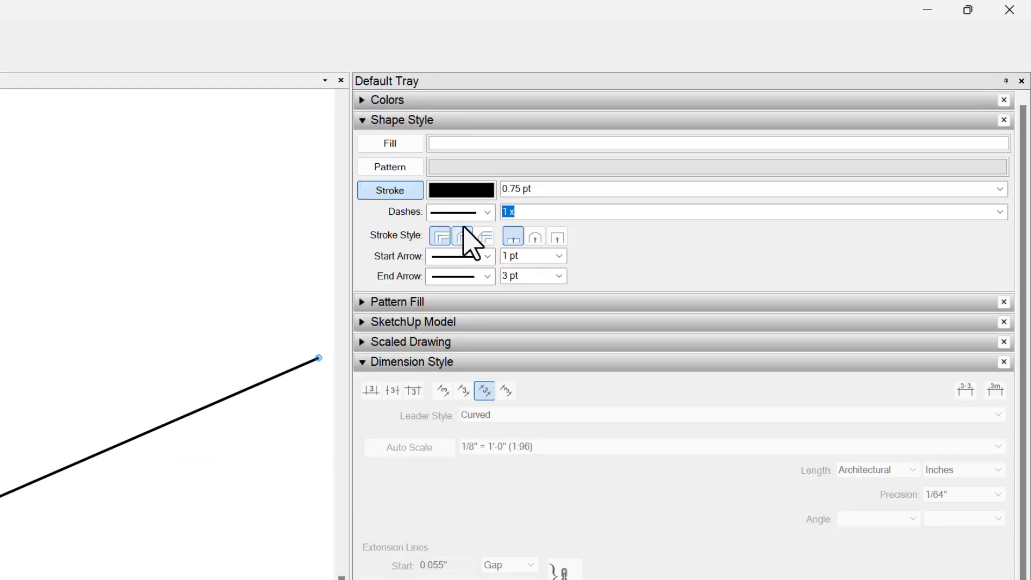
pyautogui.click(486, 212)
pyautogui.click(481, 379)
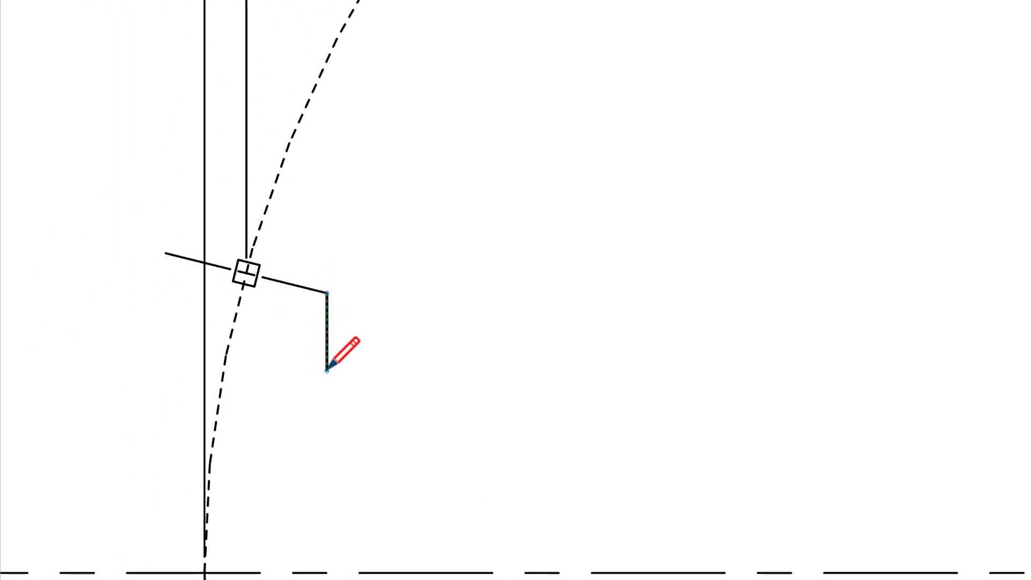
pyautogui.click(3, 320)
pyautogui.press('Escape')
# - Draw dashed lines extending the first and second columns' axes inward past the horizontal centerline
pyautogui.click(327, 293)
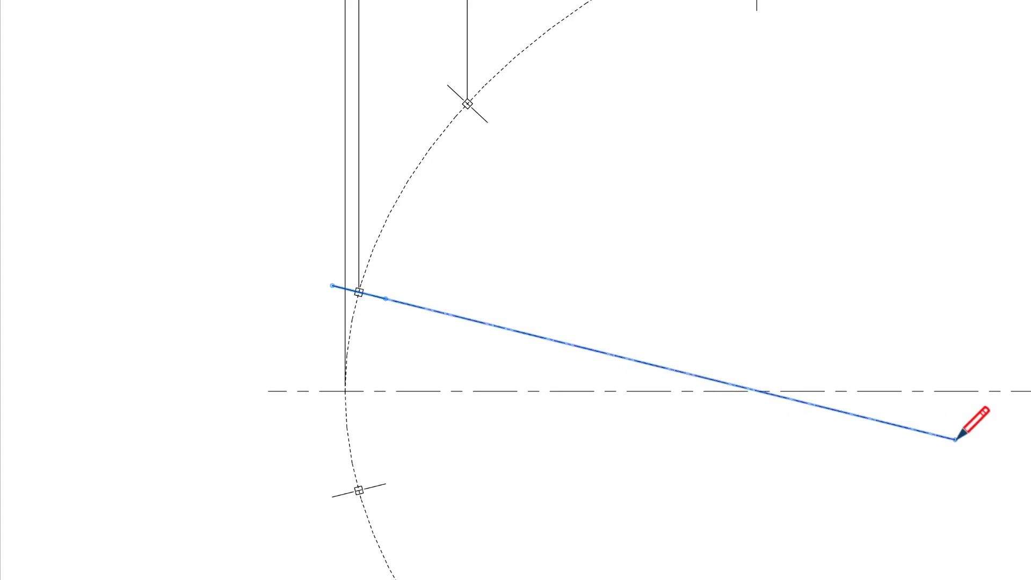
pyautogui.click(974, 444)
pyautogui.press('Escape')
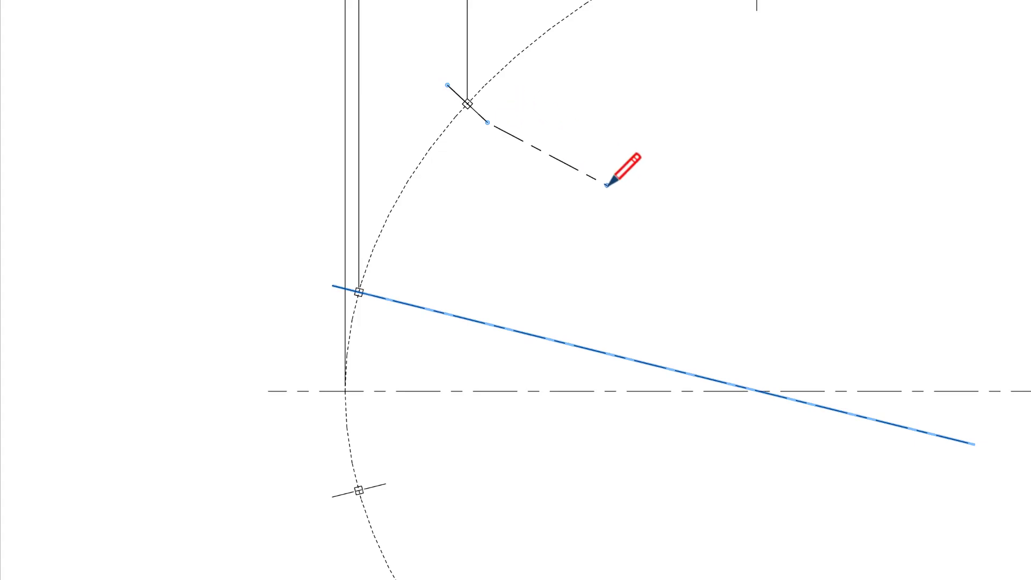
pyautogui.click(487, 122)
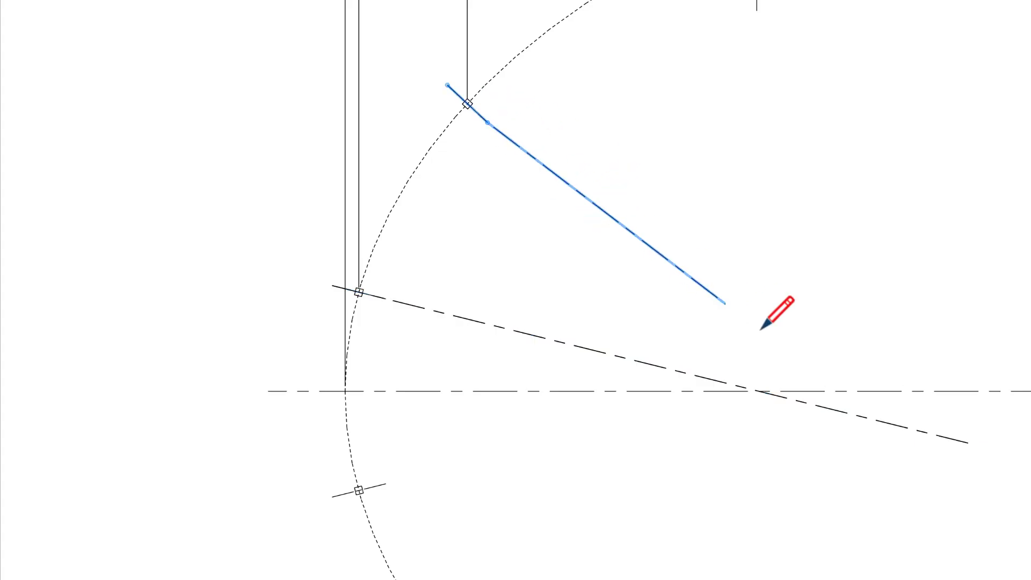
pyautogui.click(915, 521)
pyautogui.press('Escape')
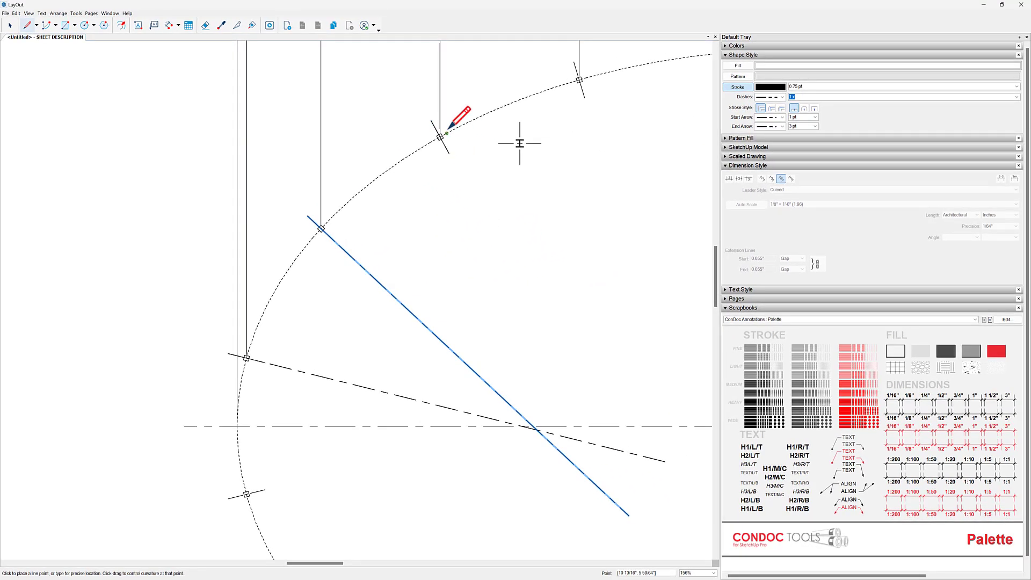
# - Draw a dashed line along the third column's axis, extending it inward past the horizontal centerline
pyautogui.scroll(6, 449, 129)
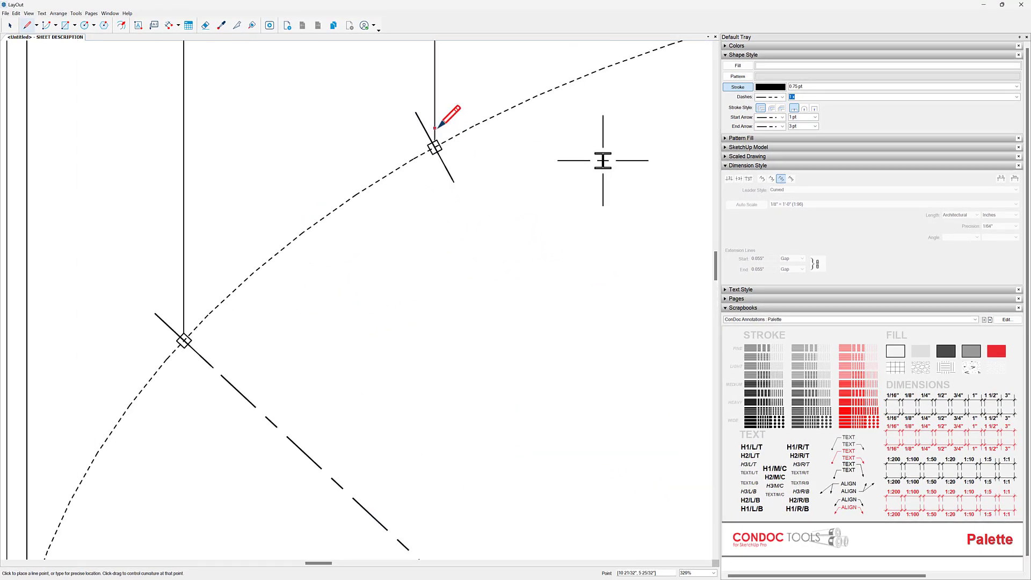
pyautogui.click(402, 102)
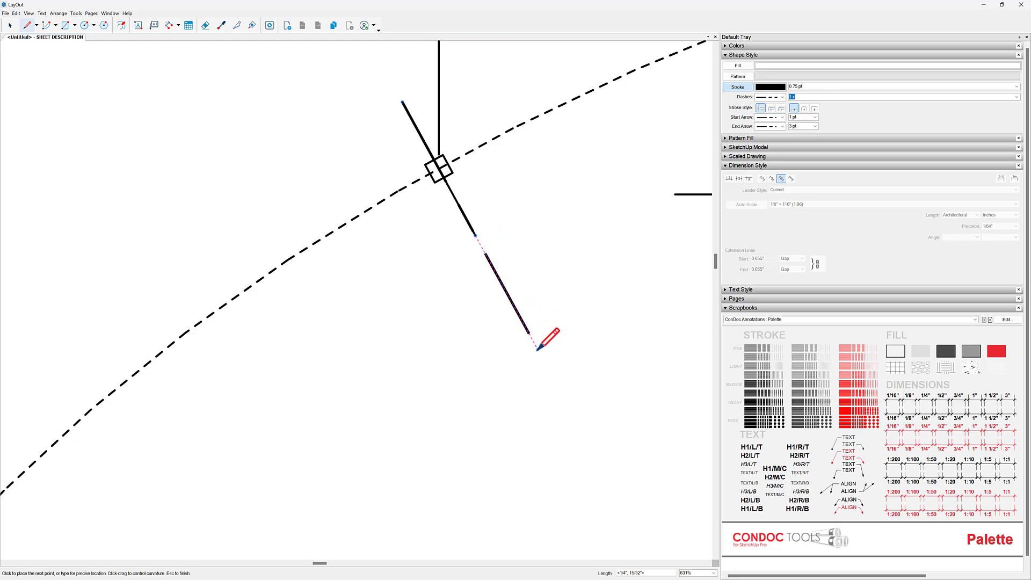
pyautogui.scroll(-5, 538, 348)
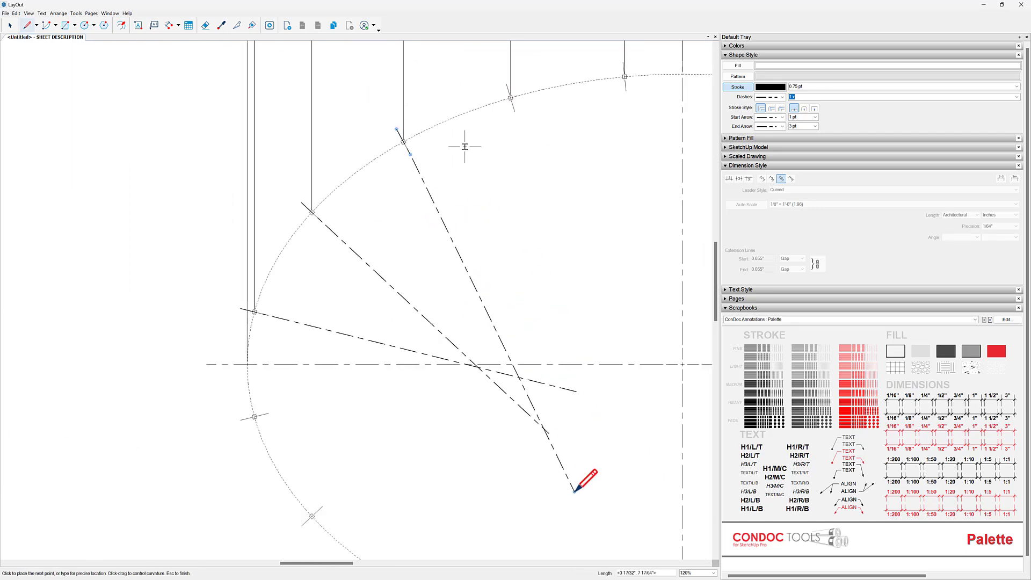
pyautogui.press('Escape')
pyautogui.moveTo(541, 331)
pyautogui.mouseDown(button='middle')
pyautogui.moveTo(564, 350)
pyautogui.moveTo(553, 358)
pyautogui.mouseUp(button='middle')
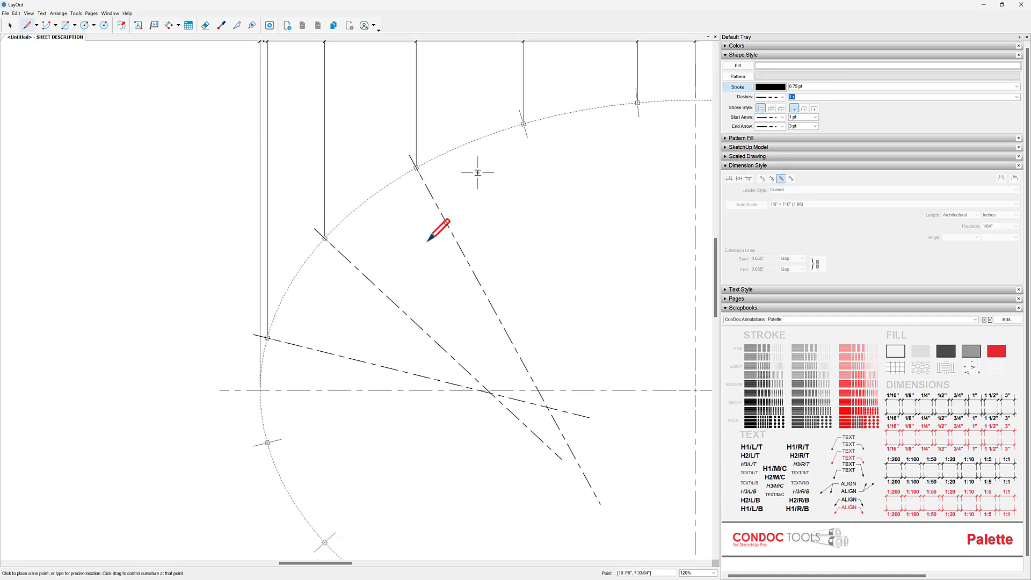
pyautogui.moveTo(403, 339); pyautogui.dragTo(420, 320, button='middle')
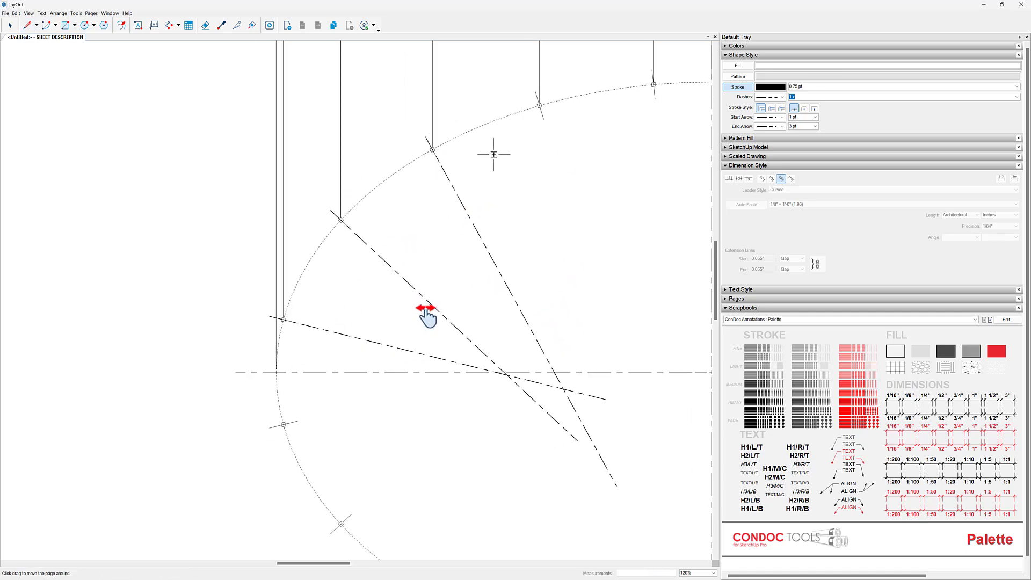
pyautogui.scroll(10, 469, 325)
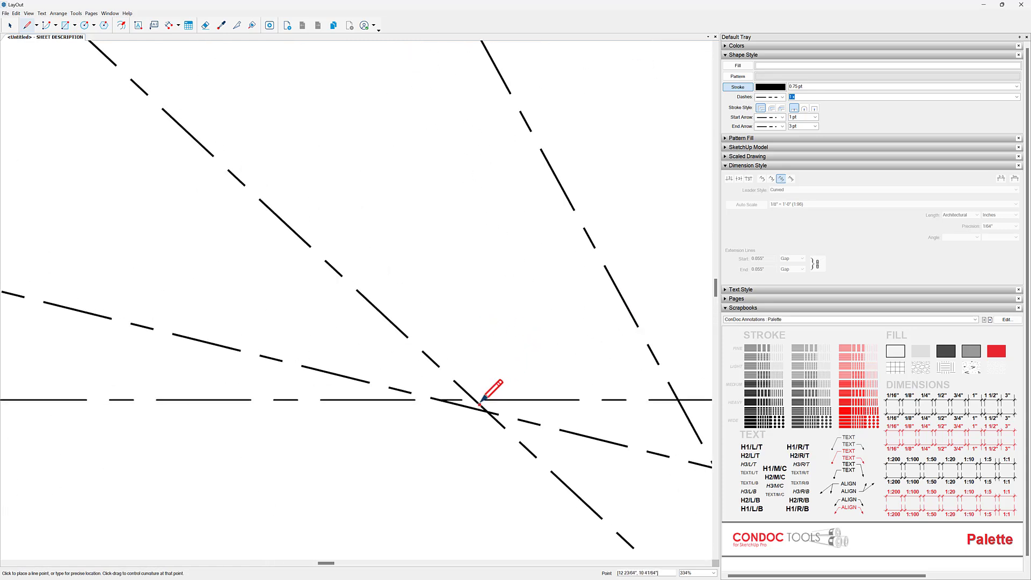
pyautogui.click(236, 25)
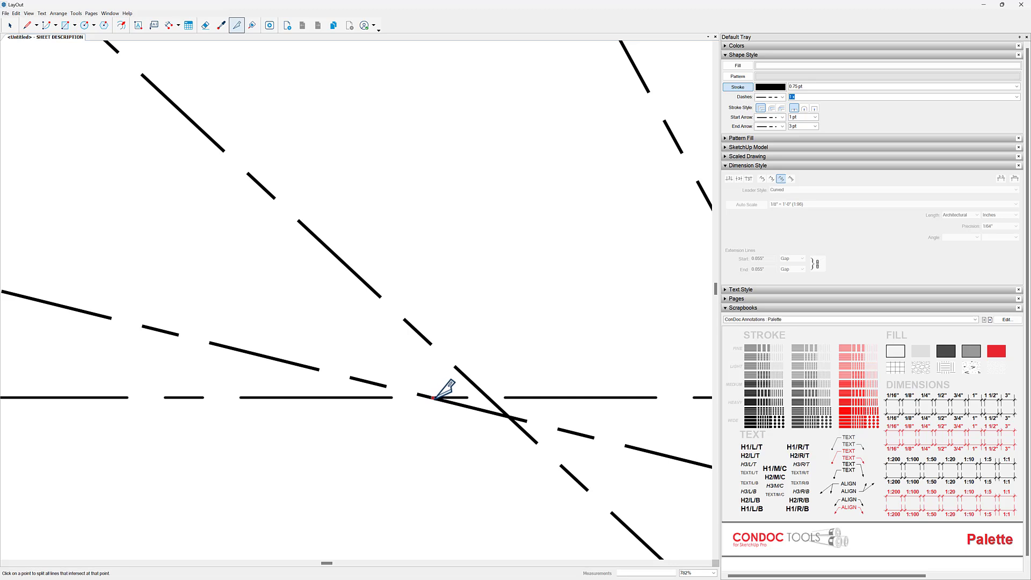
pyautogui.scroll(-4, 440, 398)
# - Draw a dashed line over the horizontal centerline from just short of the vertical centerline to beyond the ellipse's left end
pyautogui.press('l')
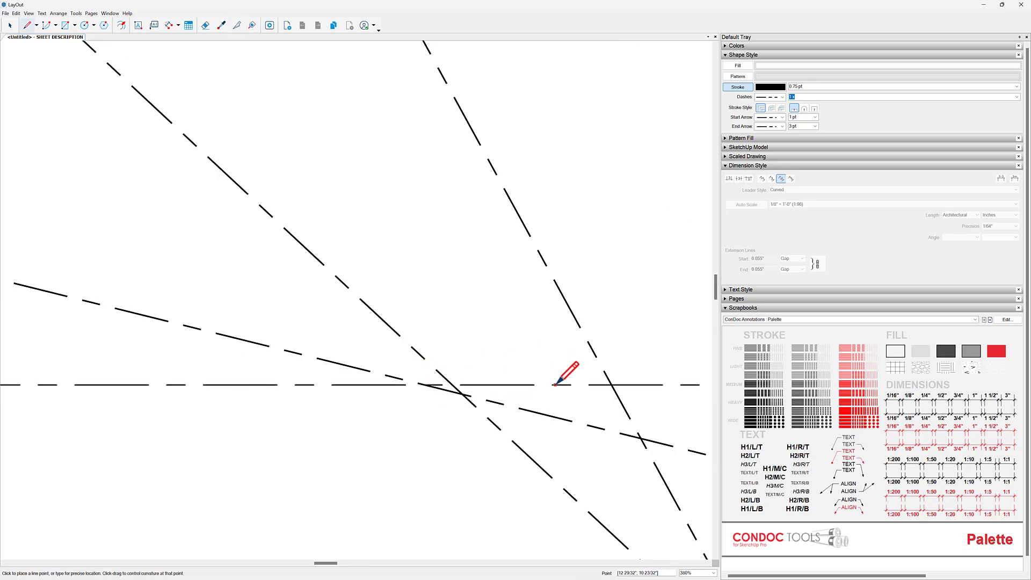
pyautogui.scroll(-6, 562, 379)
pyautogui.click(570, 354)
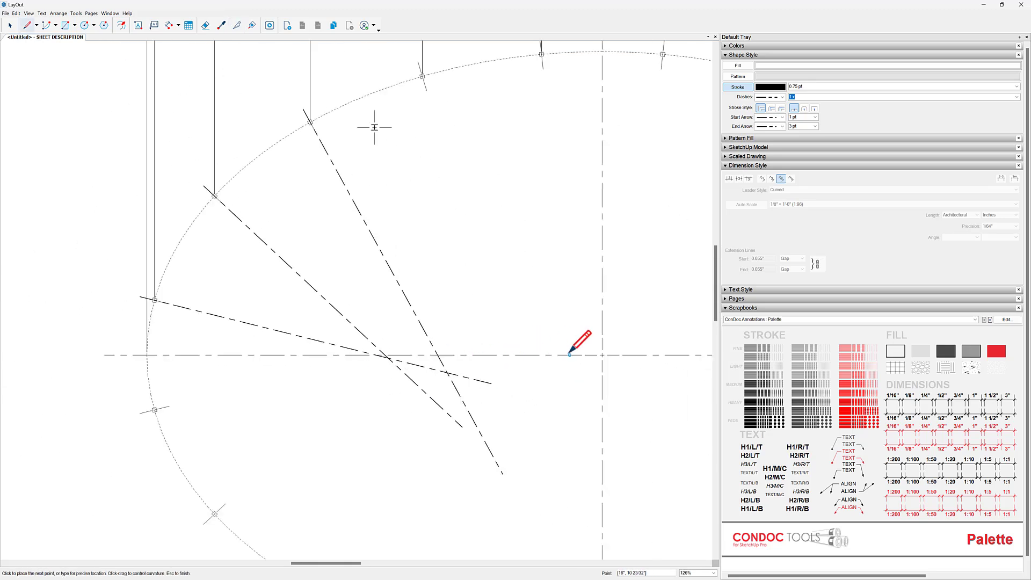
pyautogui.press('space')
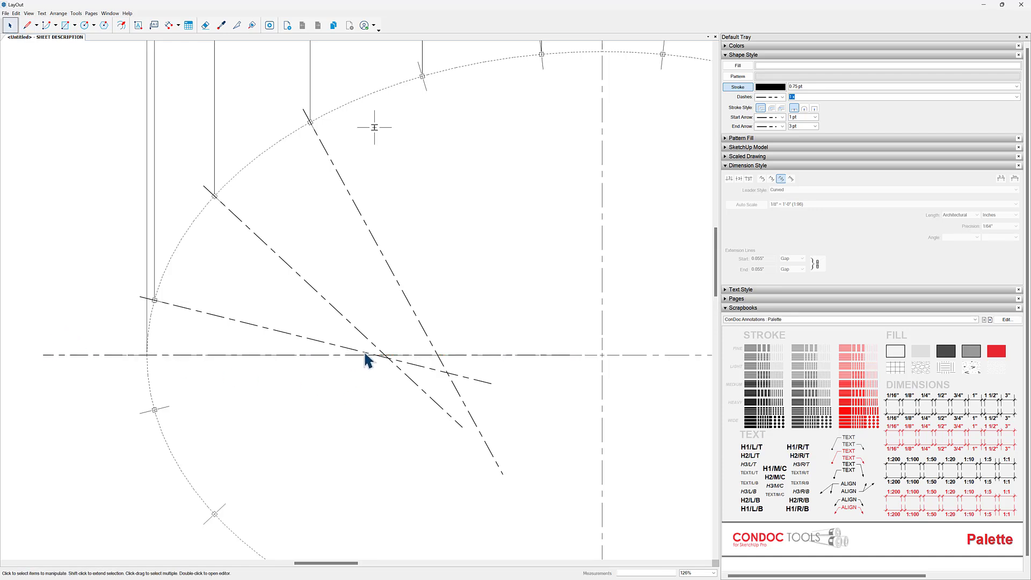
# - Split the first three columns' dashed axis lines where each crosses the horizontal centerline
pyautogui.scroll(3, 358, 346)
pyautogui.click(240, 25)
pyautogui.scroll(5, 395, 363)
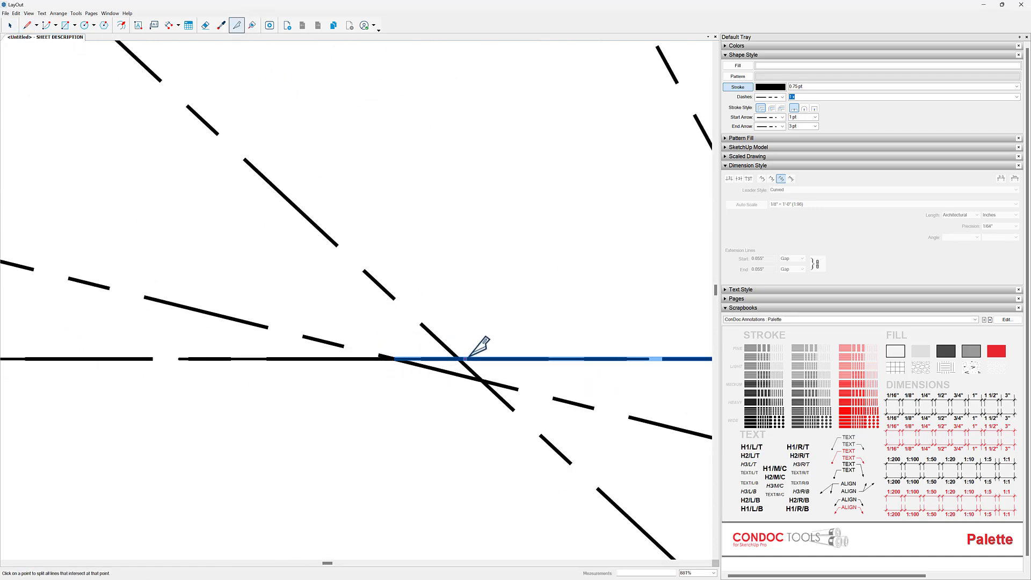
pyautogui.moveTo(534, 345); pyautogui.dragTo(325, 330, button='middle')
pyautogui.scroll(-2, 525, 329)
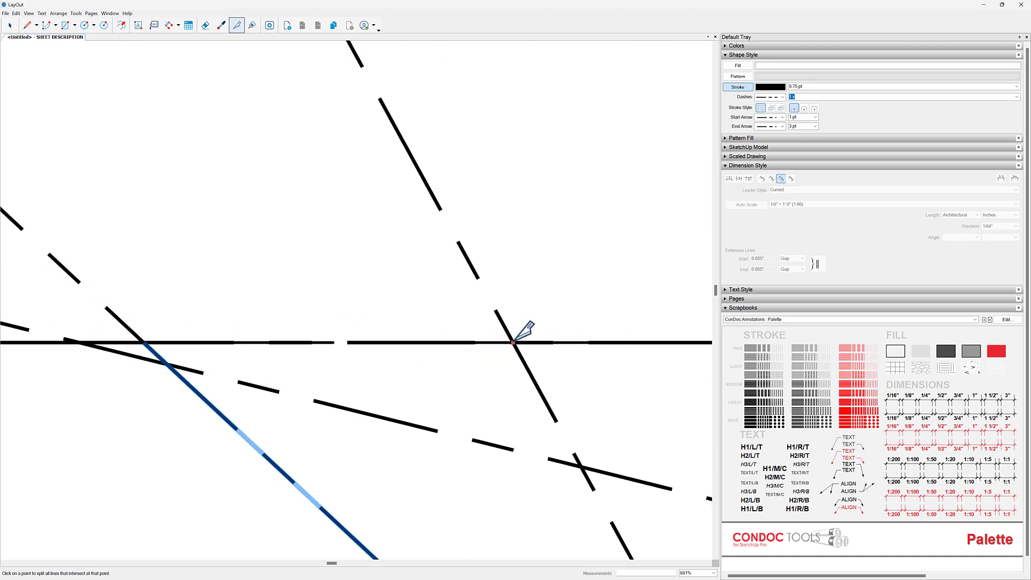
pyautogui.scroll(-3, 501, 349)
# - Erase the portions of the three column axis lines that extend below the horizontal centerline
pyautogui.press('e')
pyautogui.click(442, 425)
pyautogui.click(479, 391)
pyautogui.click(506, 380)
pyautogui.press('space')
# - Delete the dashed line drawn over the horizontal centerline, keeping the model's own centerline
pyautogui.scroll(-3, 486, 381)
pyautogui.scroll(-3, 267, 392)
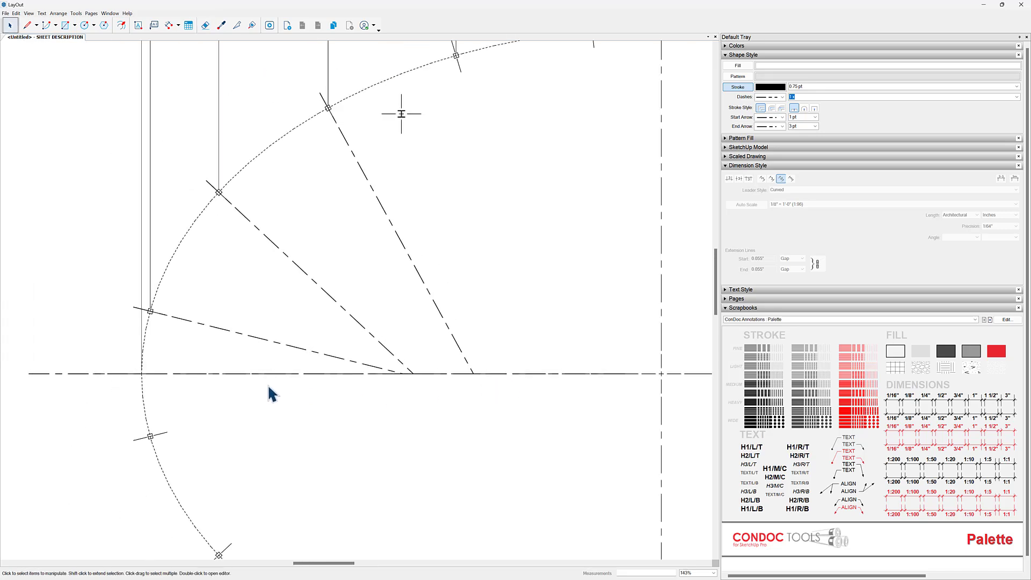
pyautogui.moveTo(401, 370); pyautogui.dragTo(602, 384)
pyautogui.click(566, 382)
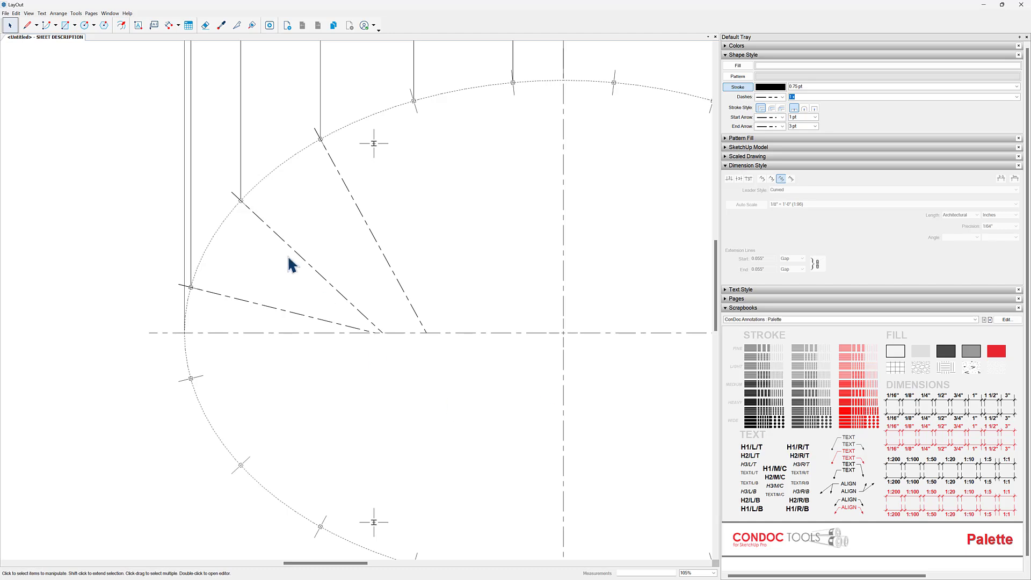
# - Add an angular dimension between the horizontal centerline and the first column's axis, with its arc near the ellipse
pyautogui.scroll(4, 263, 196)
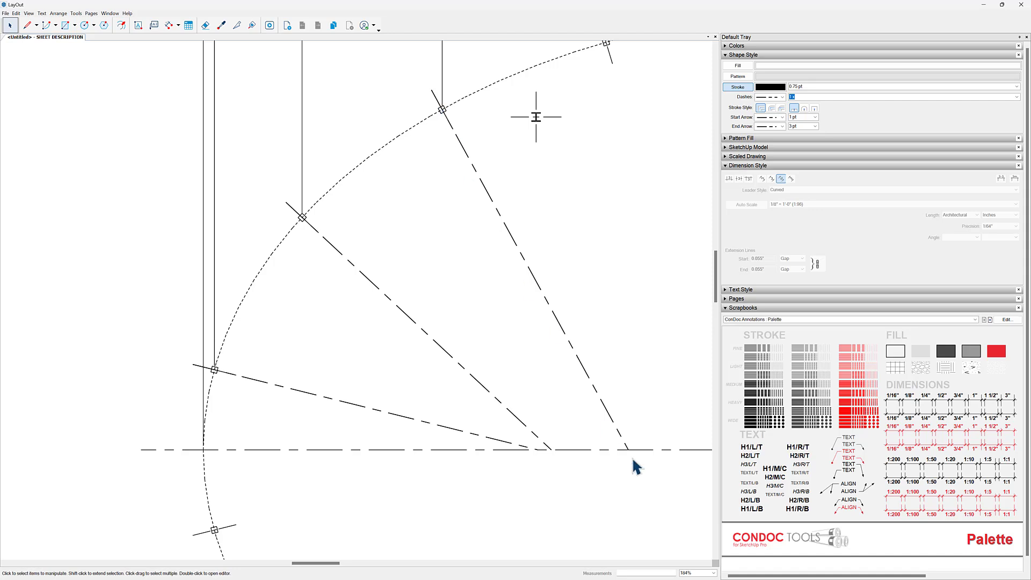
pyautogui.moveTo(650, 453); pyautogui.dragTo(618, 459, button='middle')
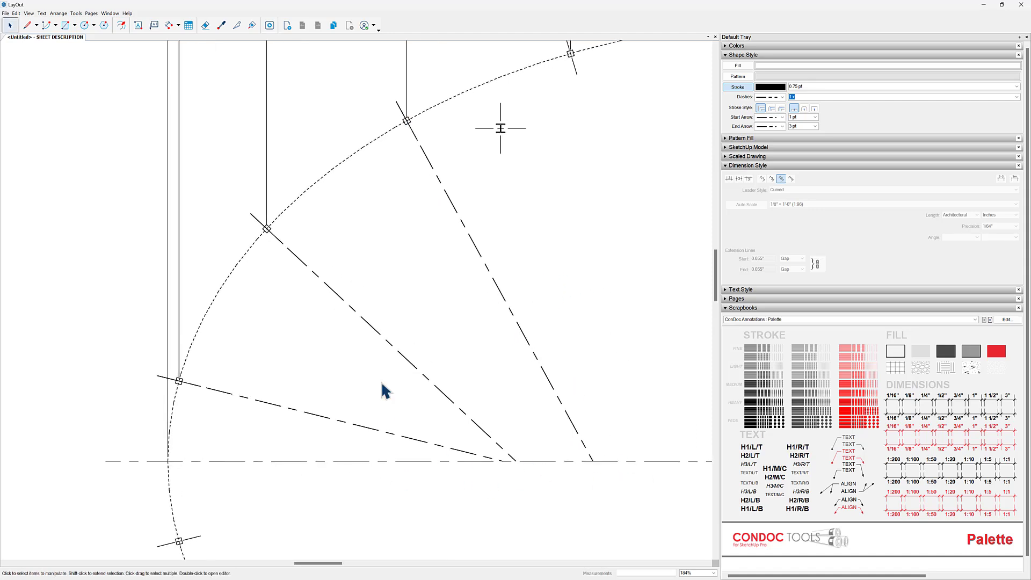
pyautogui.click(177, 27)
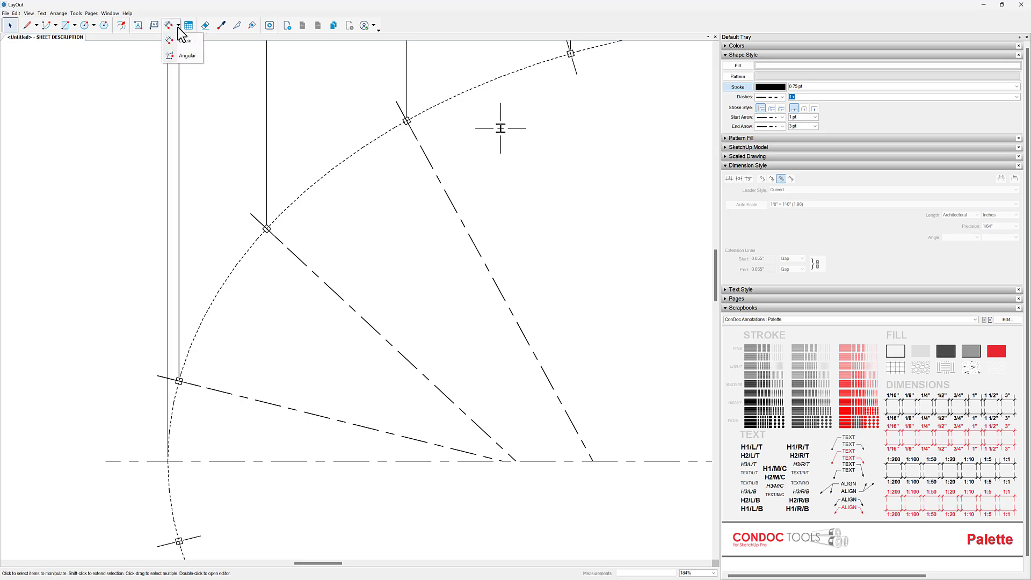
pyautogui.click(199, 59)
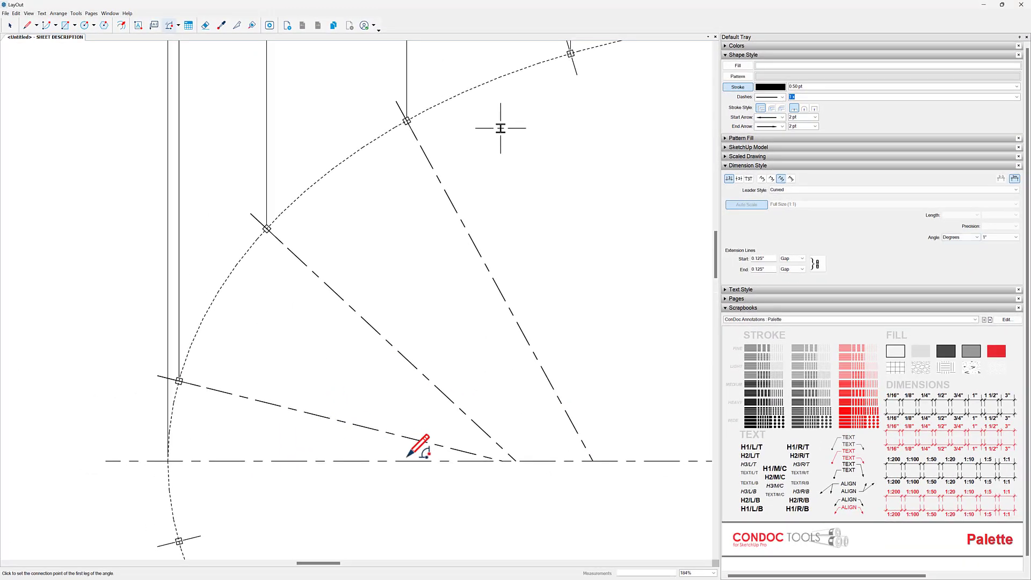
pyautogui.scroll(4, 518, 460)
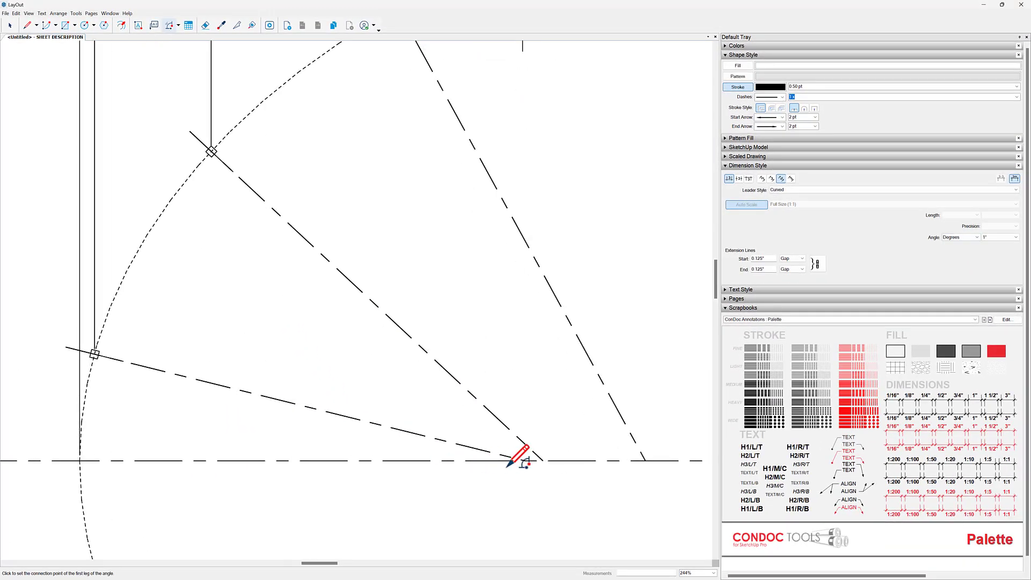
pyautogui.click(385, 460)
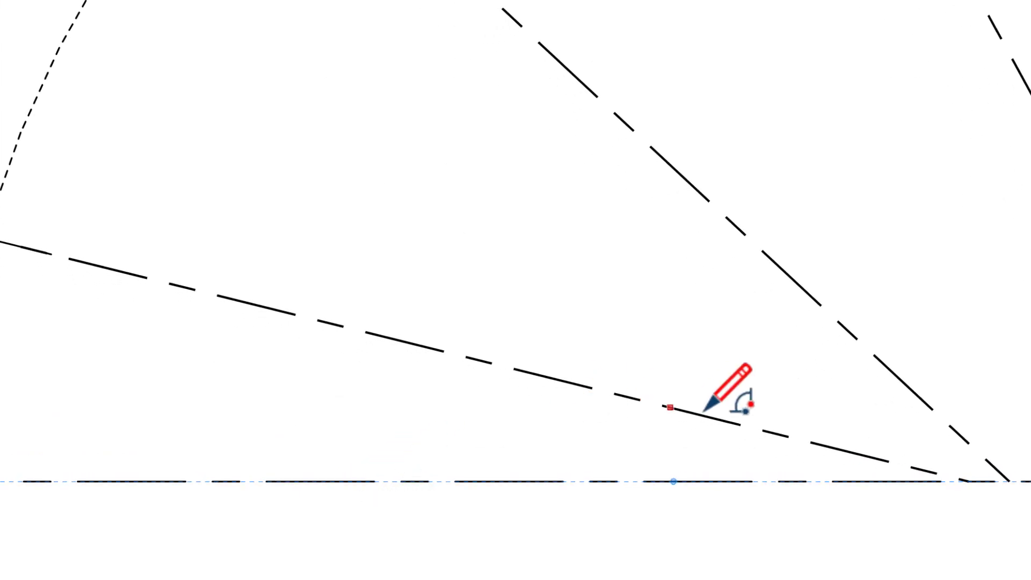
pyautogui.click(740, 425)
pyautogui.click(471, 358)
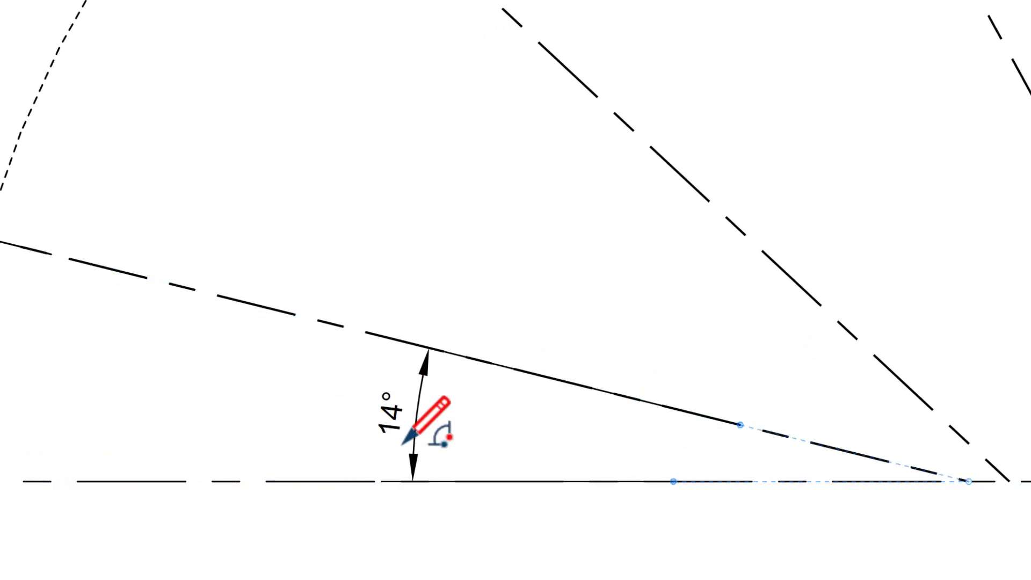
pyautogui.click(131, 398)
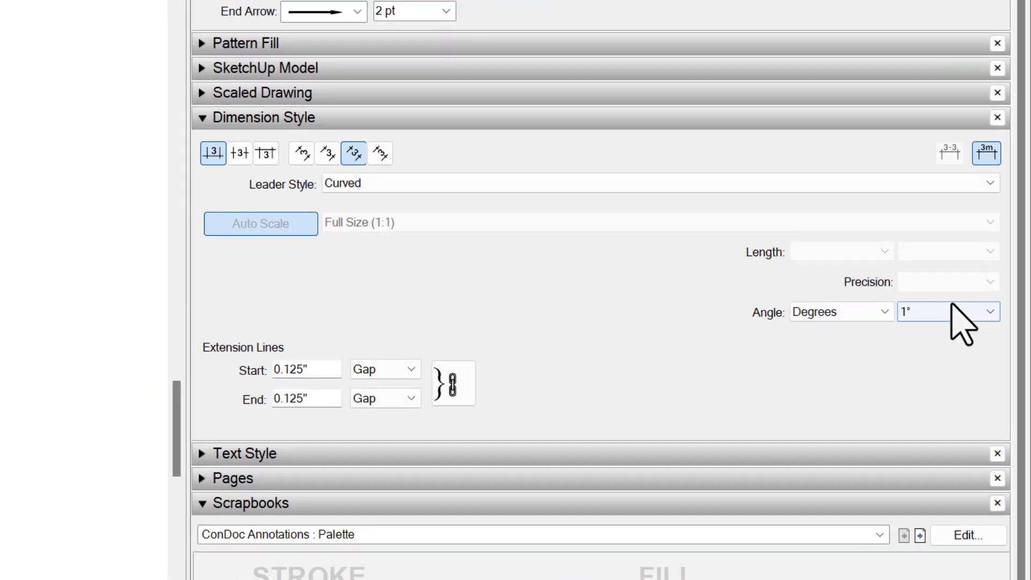
# - Set the first axis's angular dimension to a precision of 0.01°
pyautogui.click(953, 313)
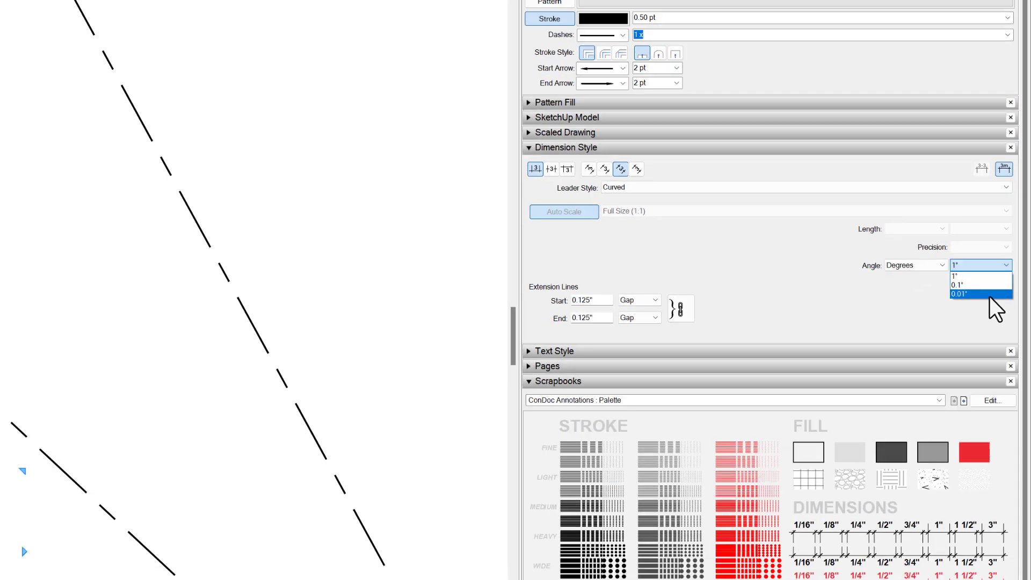
pyautogui.click(961, 359)
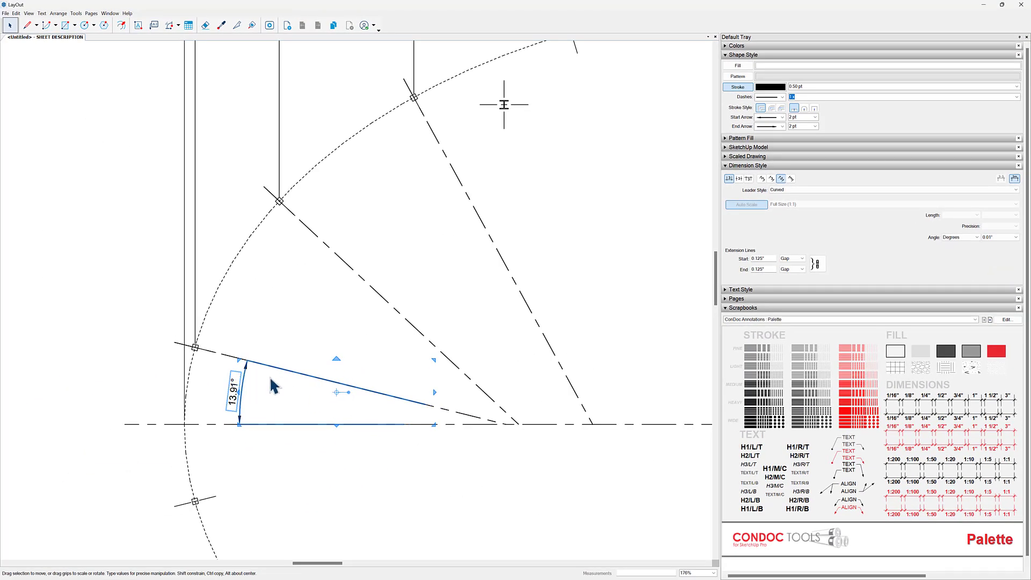
pyautogui.moveTo(348, 351); pyautogui.dragTo(340, 351, button='middle')
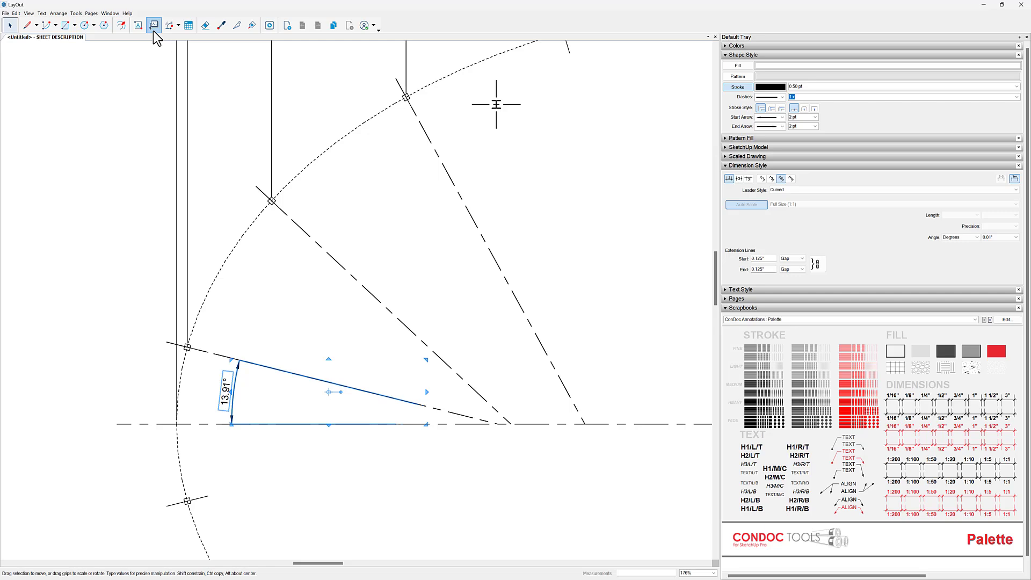
# - Add angular dimensions from the horizontal centerline to the second and third columns' axes
pyautogui.click(170, 27)
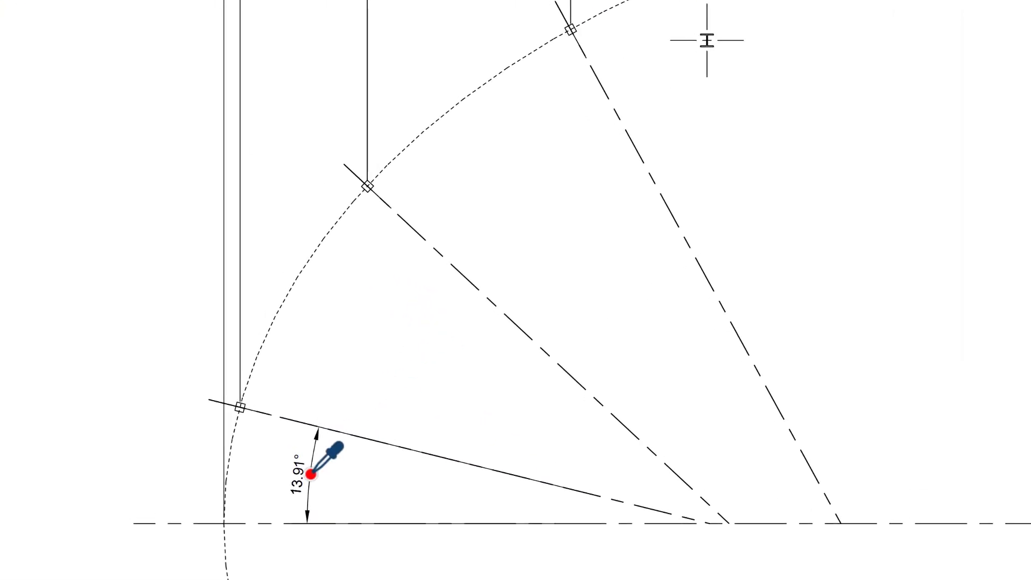
pyautogui.click(580, 522)
pyautogui.click(630, 431)
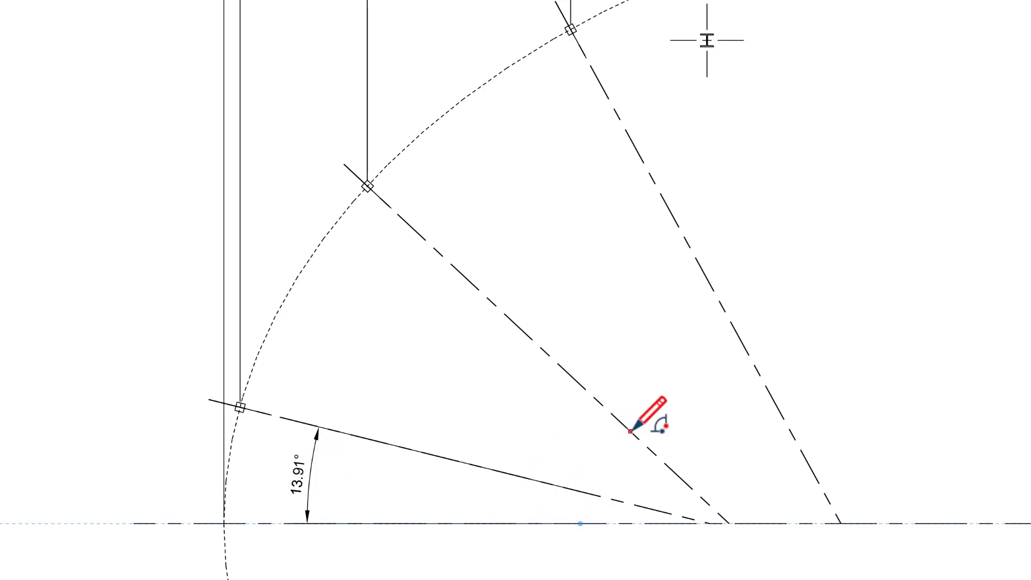
pyautogui.click(451, 359)
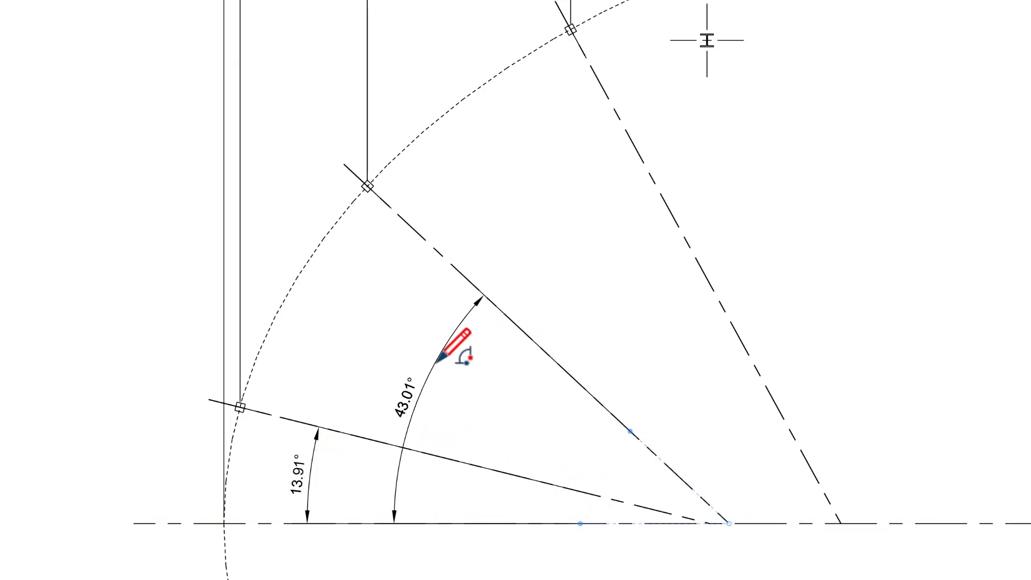
pyautogui.click(780, 523)
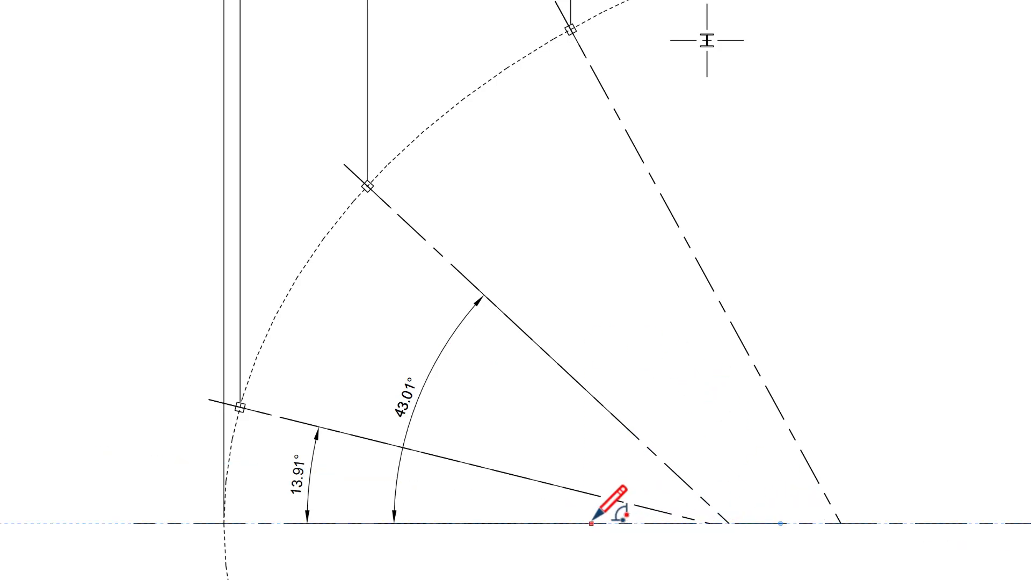
pyautogui.click(767, 390)
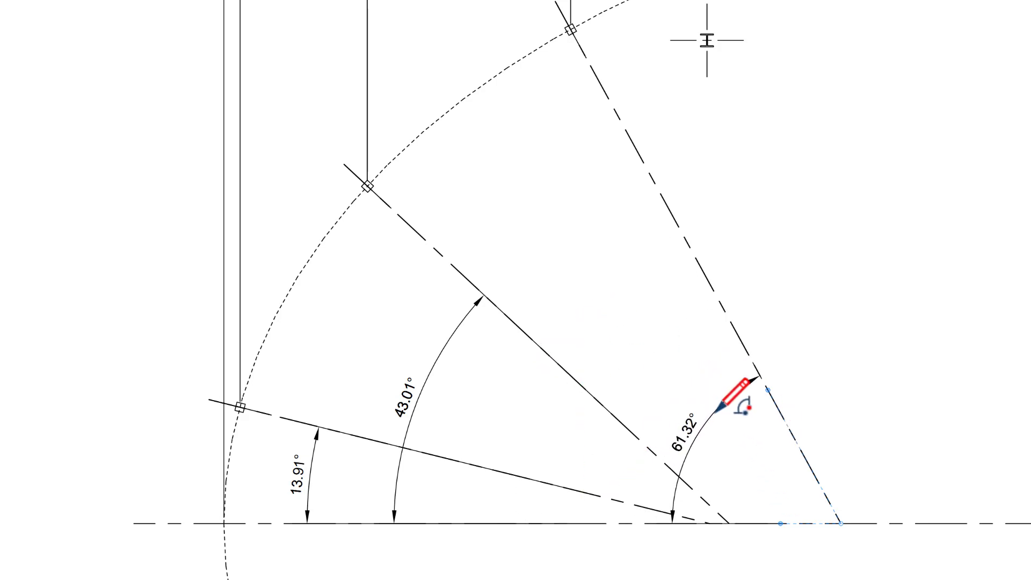
# - Move the second axis's angular dimension arc inward, closer to its vertex
pyautogui.click(423, 407)
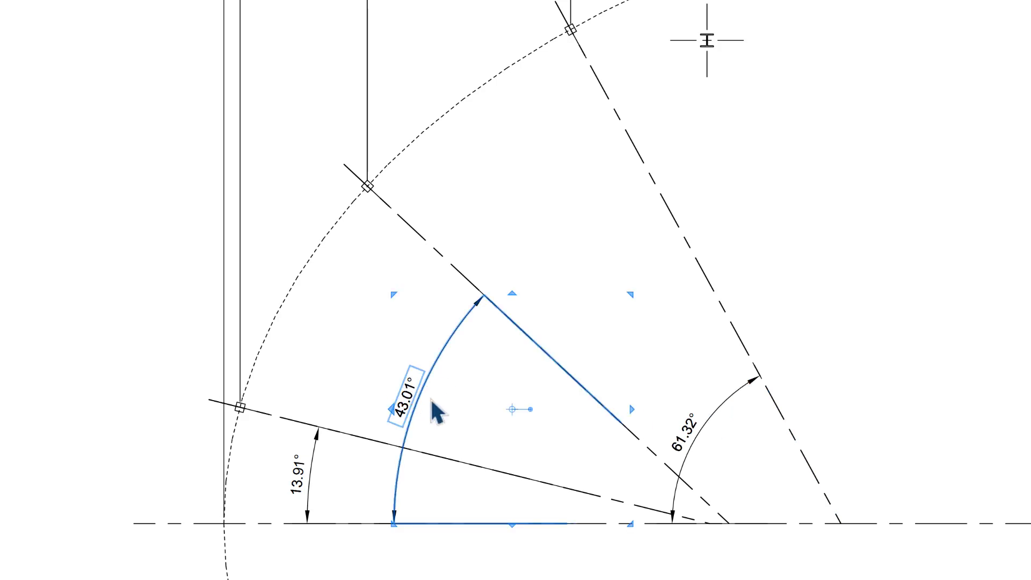
pyautogui.moveTo(487, 295); pyautogui.dragTo(527, 337)
pyautogui.click(571, 321)
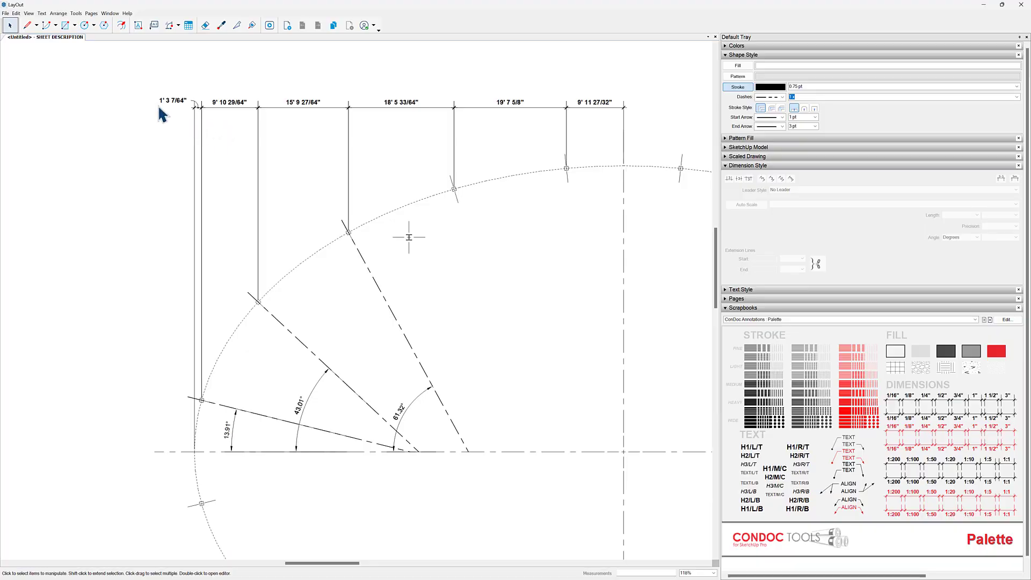
# - Add a vertical linear dimension from the horizontal centerline to the first column's center, placed outside the ellipse's left end
pyautogui.press('d')
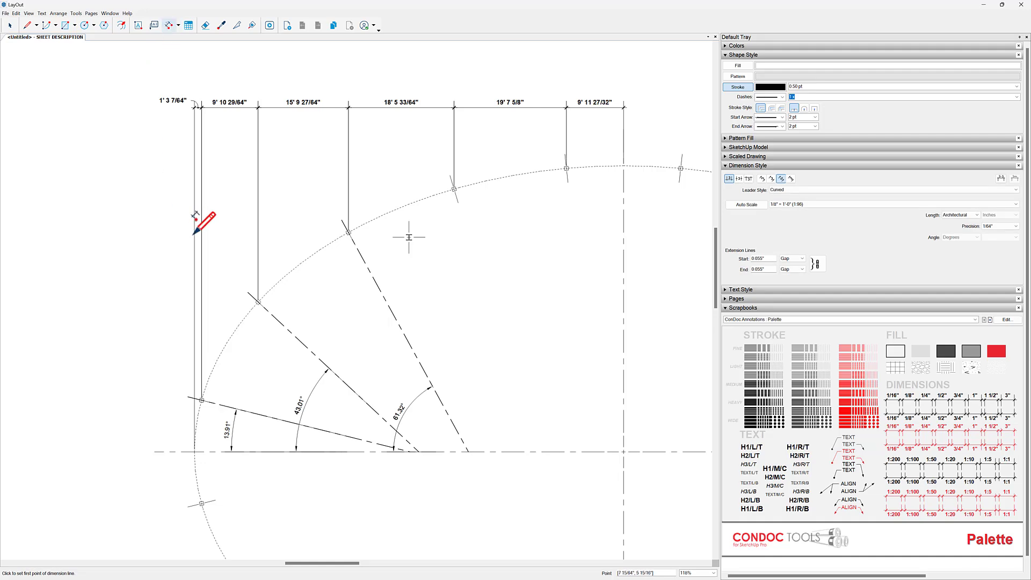
pyautogui.press('b')
pyautogui.press('d')
pyautogui.scroll(6, 185, 451)
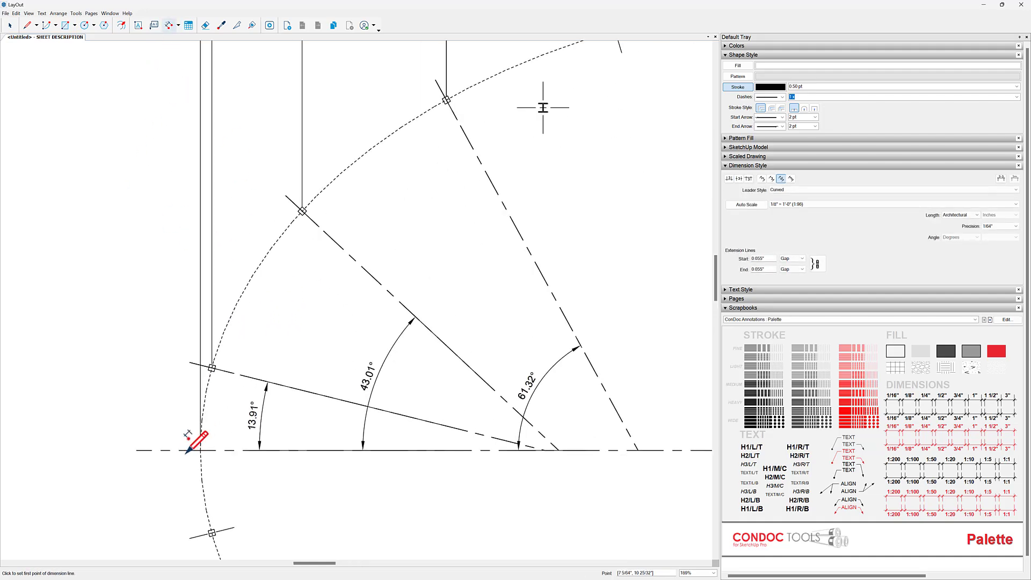
pyautogui.click(182, 456)
pyautogui.scroll(2, 228, 253)
pyautogui.click(269, 204)
pyautogui.scroll(-3, 279, 193)
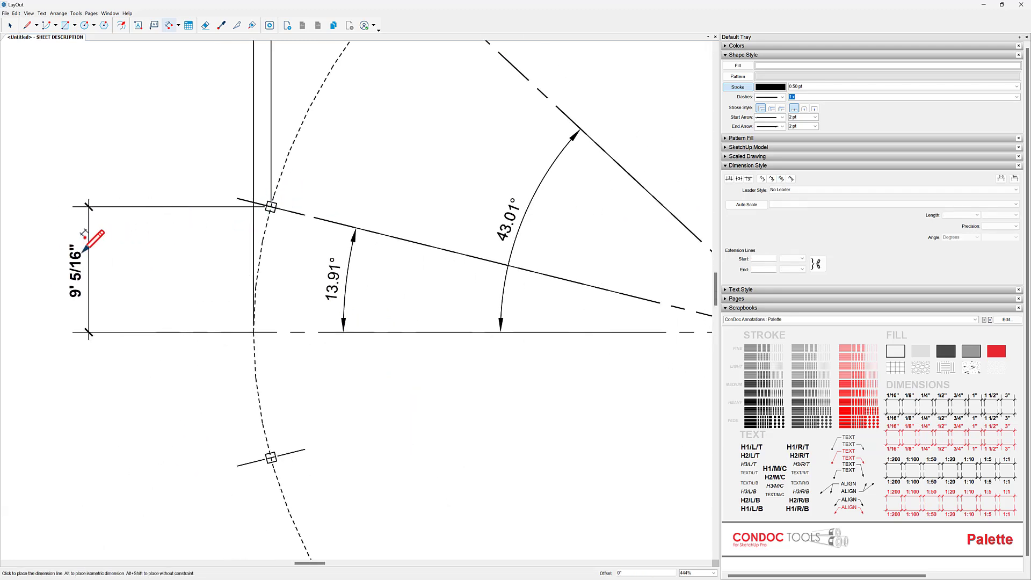
pyautogui.click(71, 240)
# - Continue the vertical dimension string to the centers of the second and third columns
pyautogui.scroll(4, 391, 230)
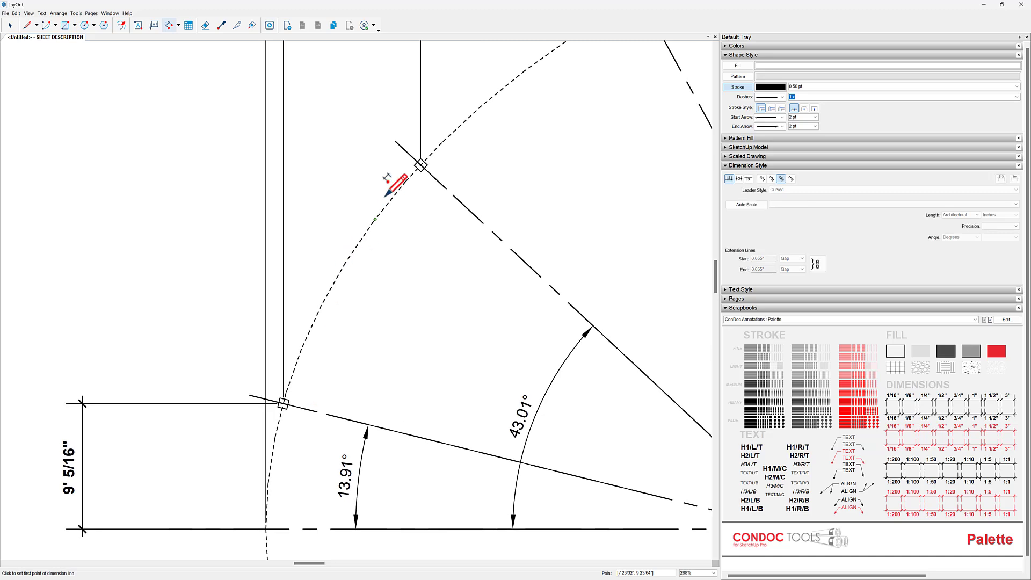
pyautogui.scroll(2, 457, 139)
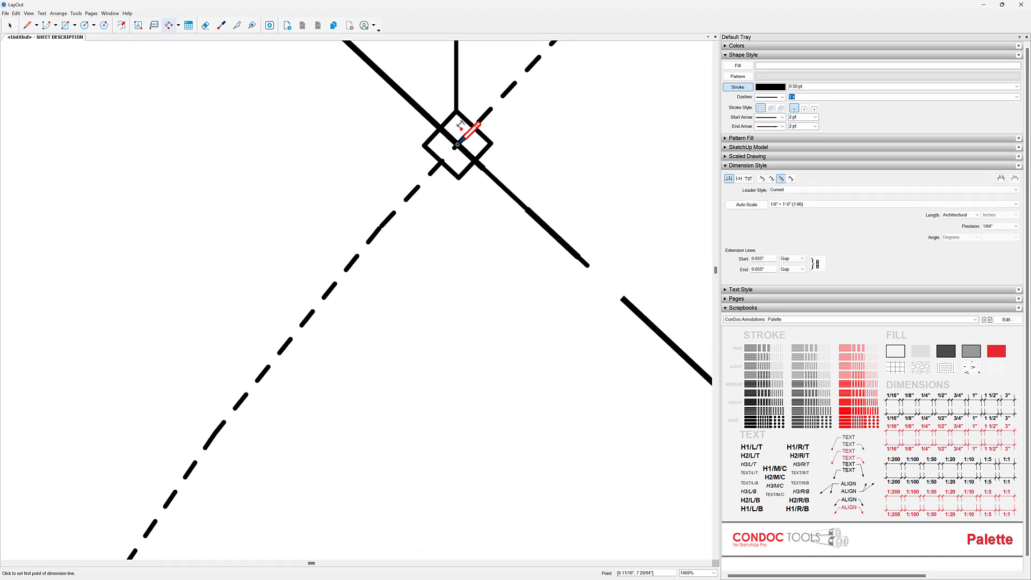
pyautogui.doubleClick(457, 144)
pyautogui.scroll(-4, 349, 457)
pyautogui.scroll(2, 526, 221)
pyautogui.scroll(-4, 164, 315)
pyautogui.scroll(4, 383, 263)
pyautogui.scroll(2, 460, 156)
pyautogui.scroll(1, 462, 146)
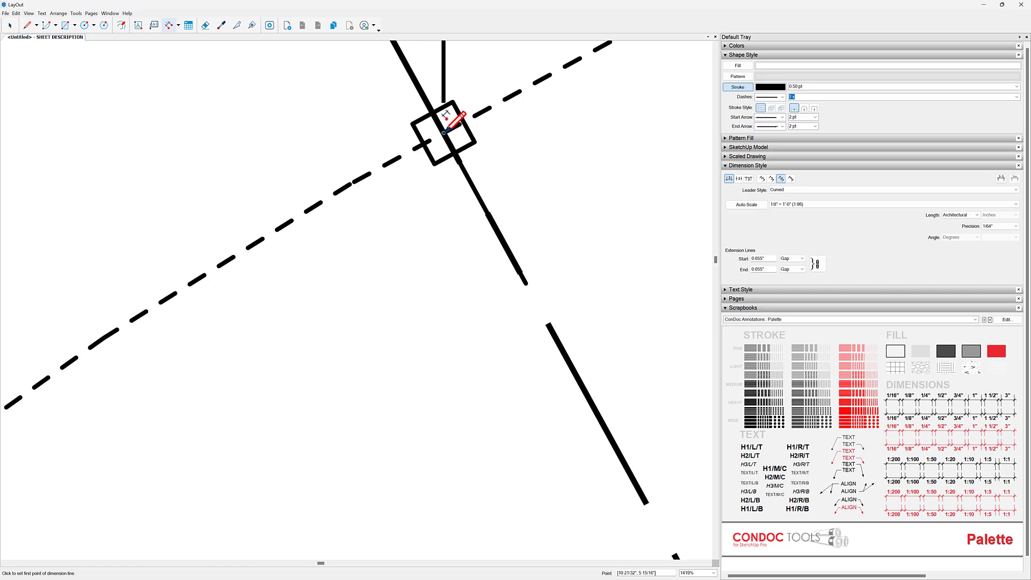
pyautogui.scroll(5, 445, 114)
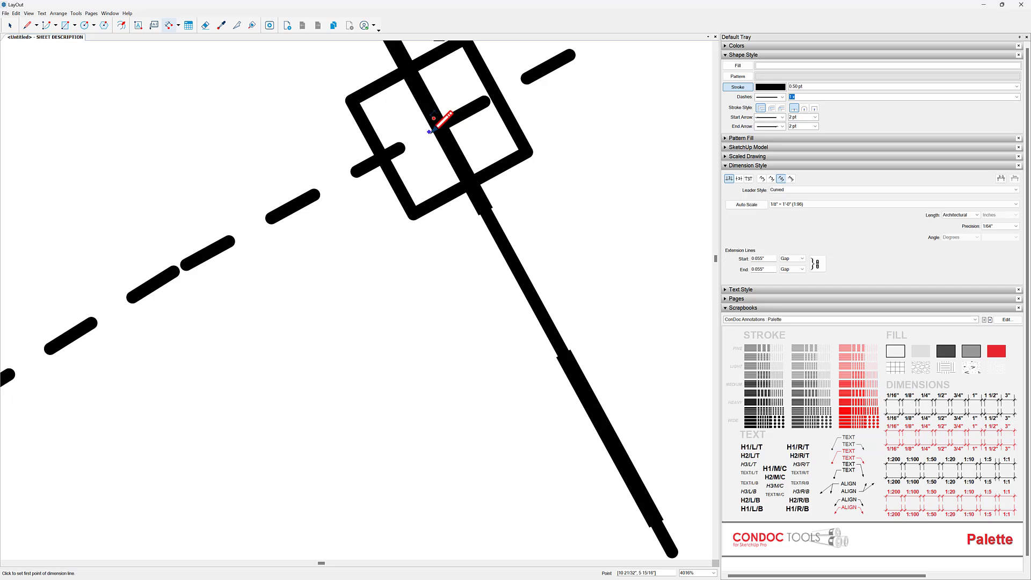
# - Continue the vertical dimension string to the centers of the fourth and fifth columns
pyautogui.scroll(-8, 442, 110)
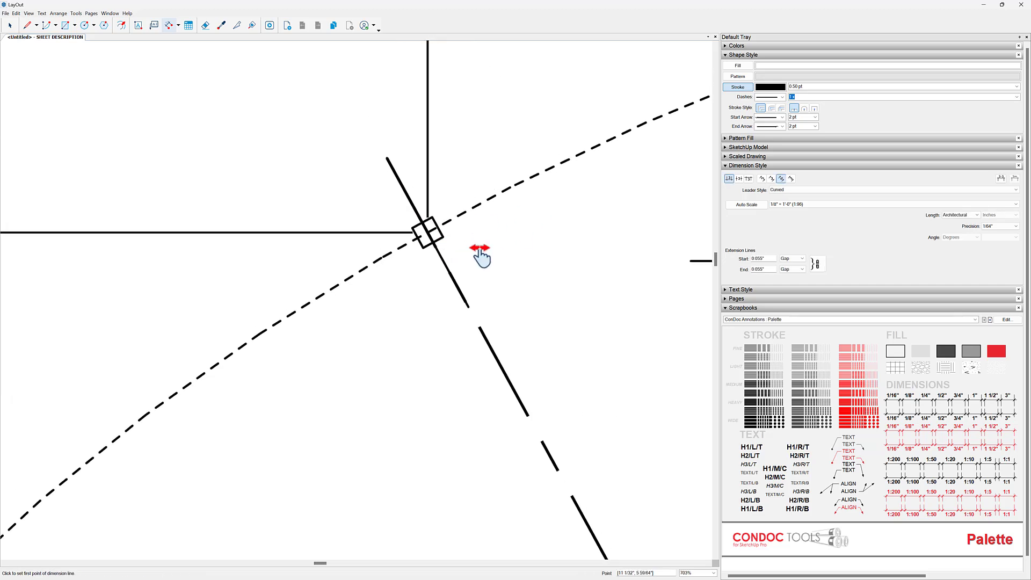
pyautogui.scroll(-3, 416, 237)
pyautogui.scroll(9, 445, 207)
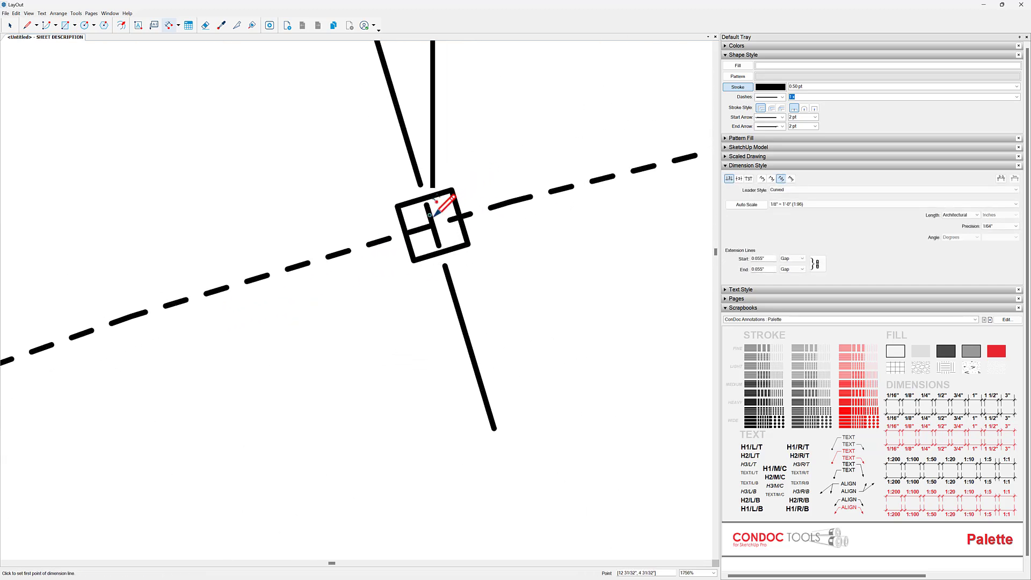
pyautogui.scroll(-10, 438, 206)
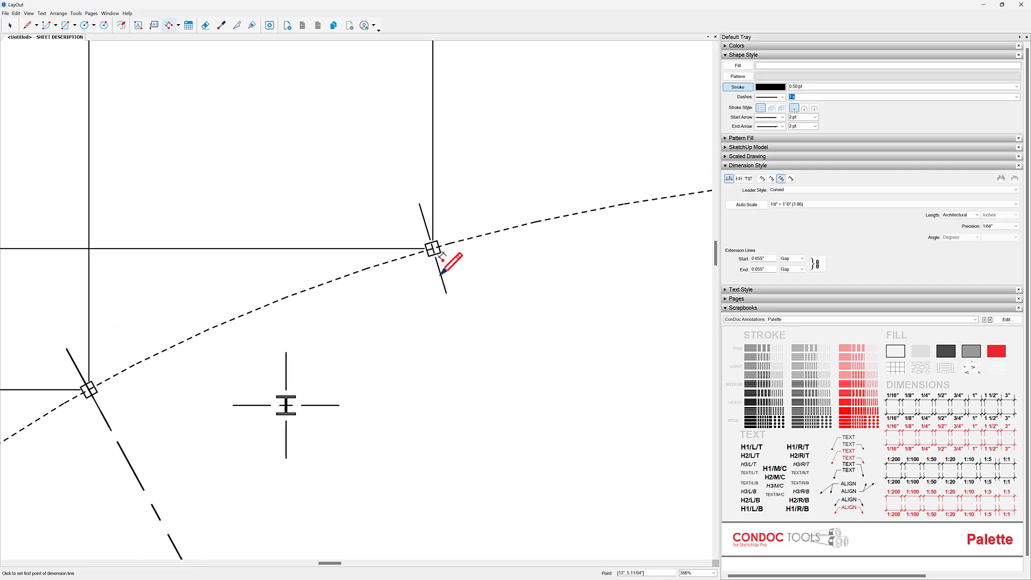
pyautogui.scroll(9, 501, 231)
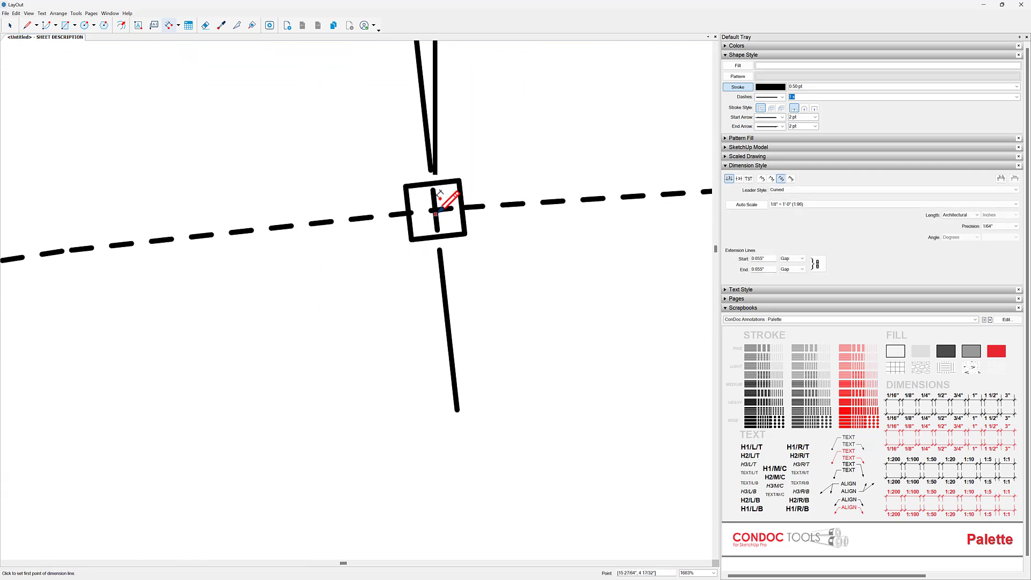
pyautogui.scroll(-12, 474, 240)
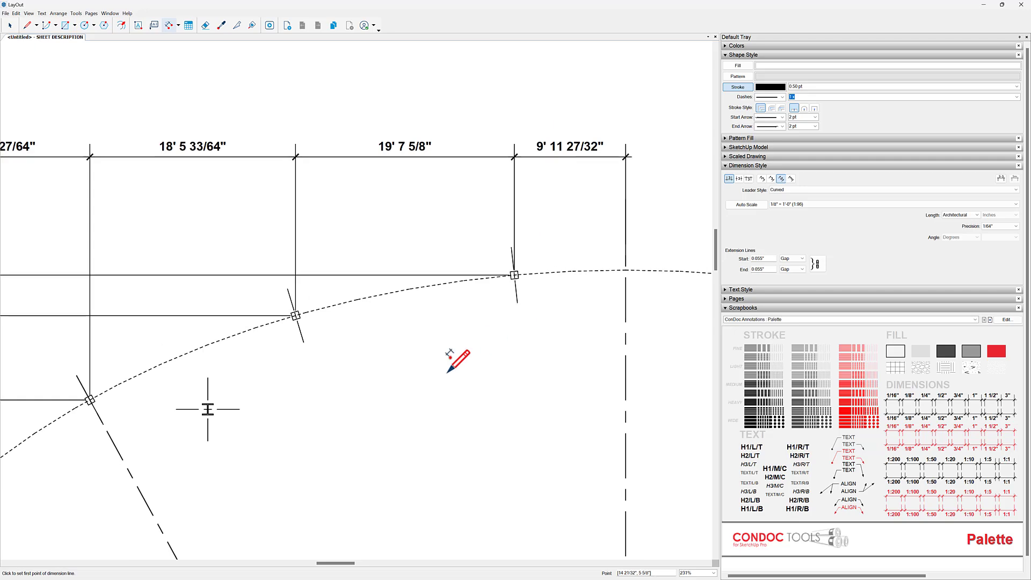
# - Move the text of the vertical dimension between the fourth and fifth columns up, clear of its short dimension line
pyautogui.moveTo(466, 231); pyautogui.dragTo(489, 252, button='middle')
pyautogui.moveTo(306, 217)
pyautogui.mouseDown(button='middle')
pyautogui.moveTo(404, 250)
pyautogui.moveTo(460, 292)
pyautogui.mouseUp(button='middle')
pyautogui.press('space')
pyautogui.click(354, 152)
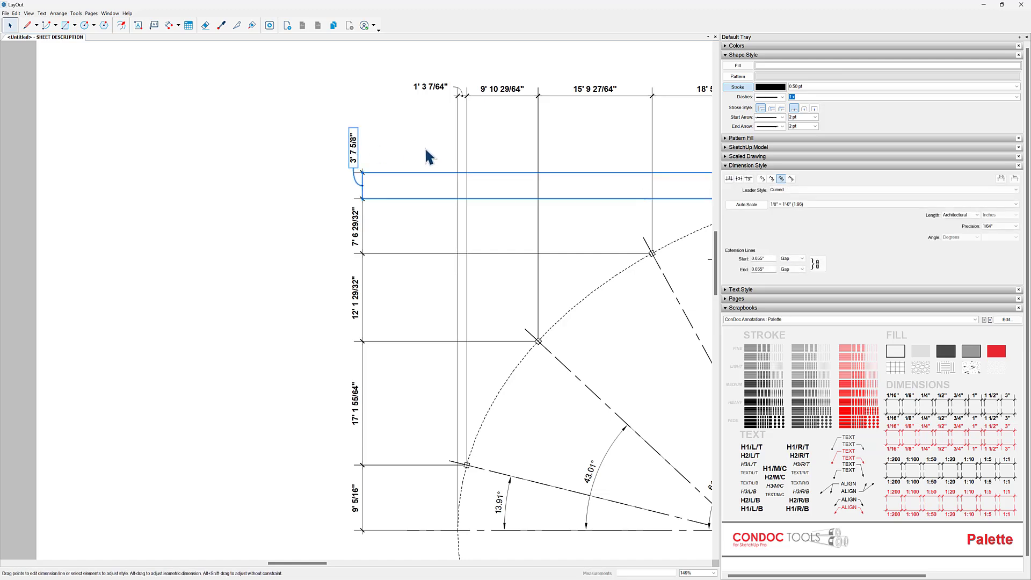
# - Fine-tune the position of the 3' 7 5/8" dimension's text beside the upper end of the vertical dimension string
pyautogui.scroll(4, 370, 139)
pyautogui.moveTo(341, 147); pyautogui.dragTo(382, 142)
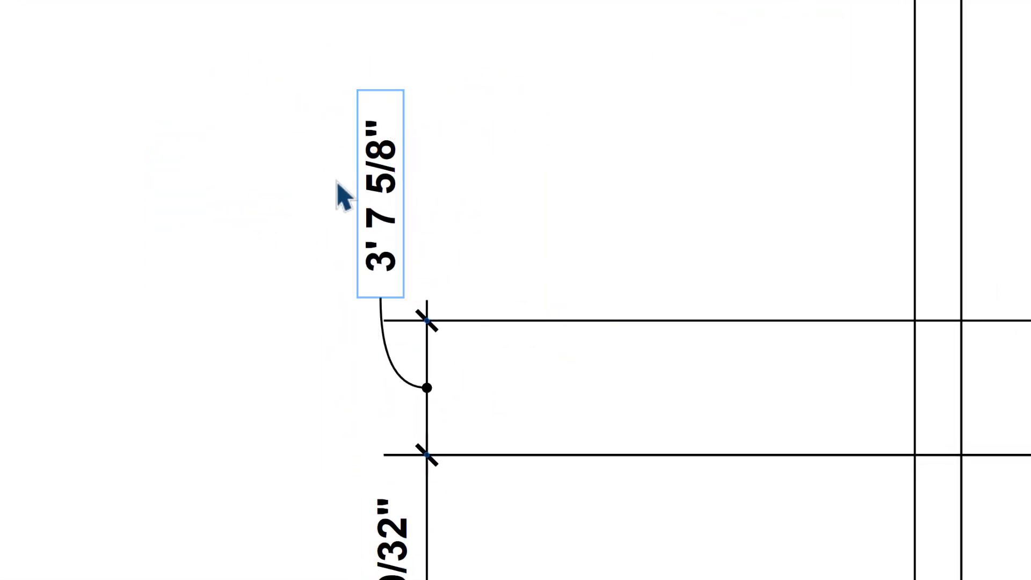
pyautogui.moveTo(388, 185)
pyautogui.mouseDown()
pyautogui.moveTo(348, 153)
pyautogui.moveTo(403, 223)
pyautogui.moveTo(394, 201)
pyautogui.mouseUp()
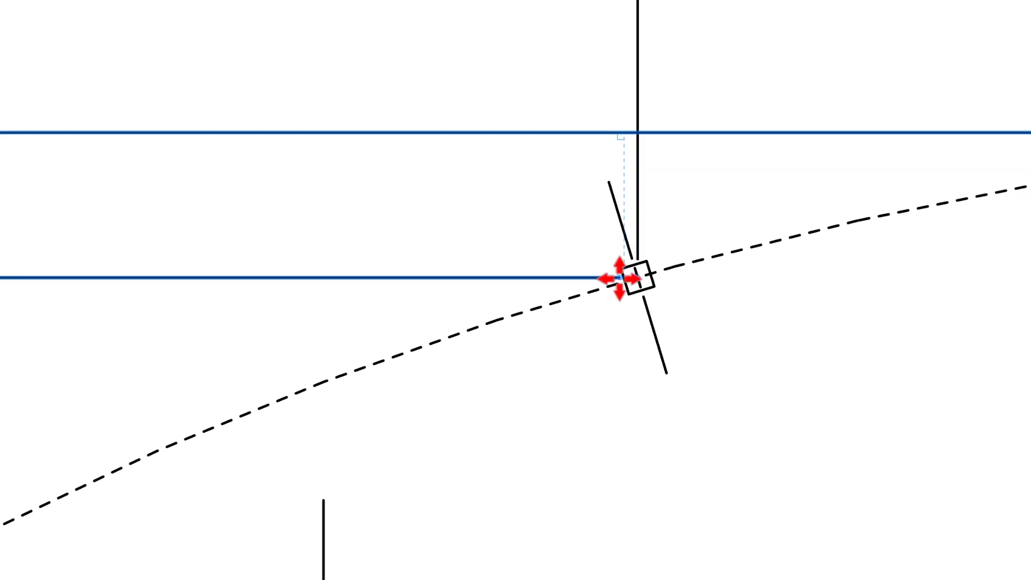
# - Pull the extension line ends of the uppermost vertical dimension back from the fourth and fifth columns
pyautogui.moveTo(618, 277); pyautogui.dragTo(563, 281)
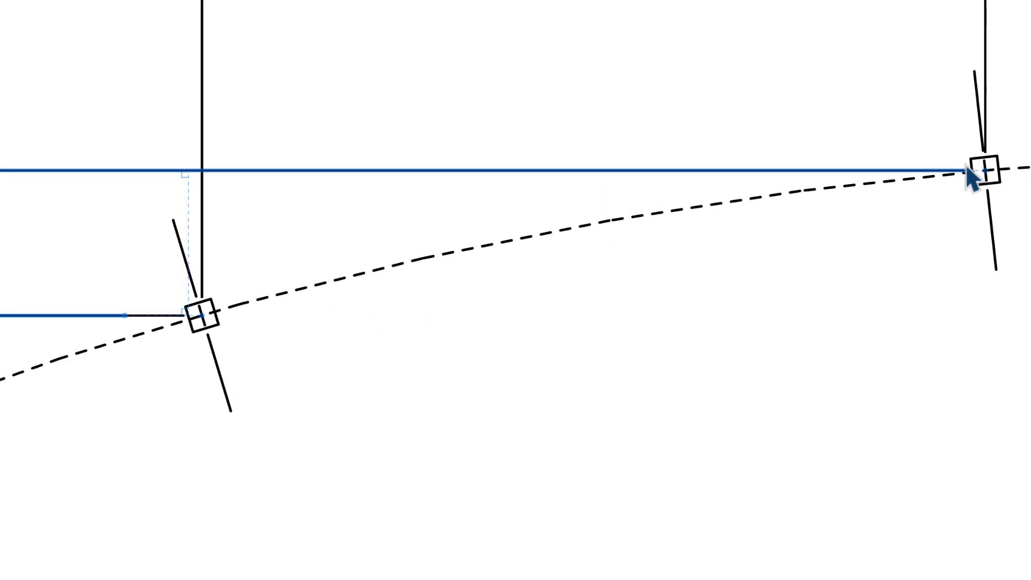
pyautogui.moveTo(969, 170); pyautogui.dragTo(803, 175)
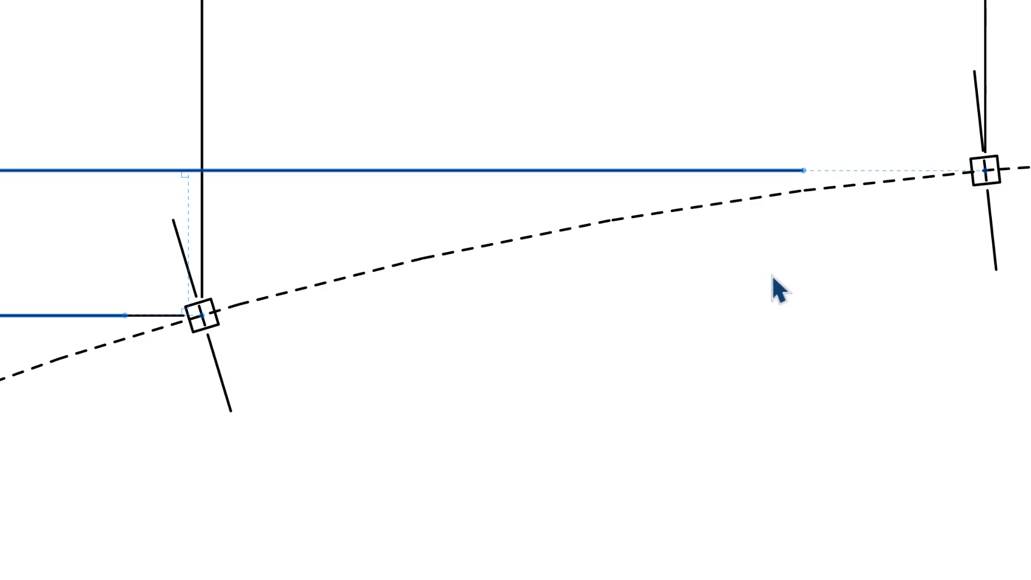
pyautogui.click(729, 247)
pyautogui.scroll(-2, 875, 174)
pyautogui.scroll(1, 811, 191)
pyautogui.scroll(1, 821, 165)
pyautogui.moveTo(821, 165); pyautogui.dragTo(809, 175, button='middle')
pyautogui.click(810, 176)
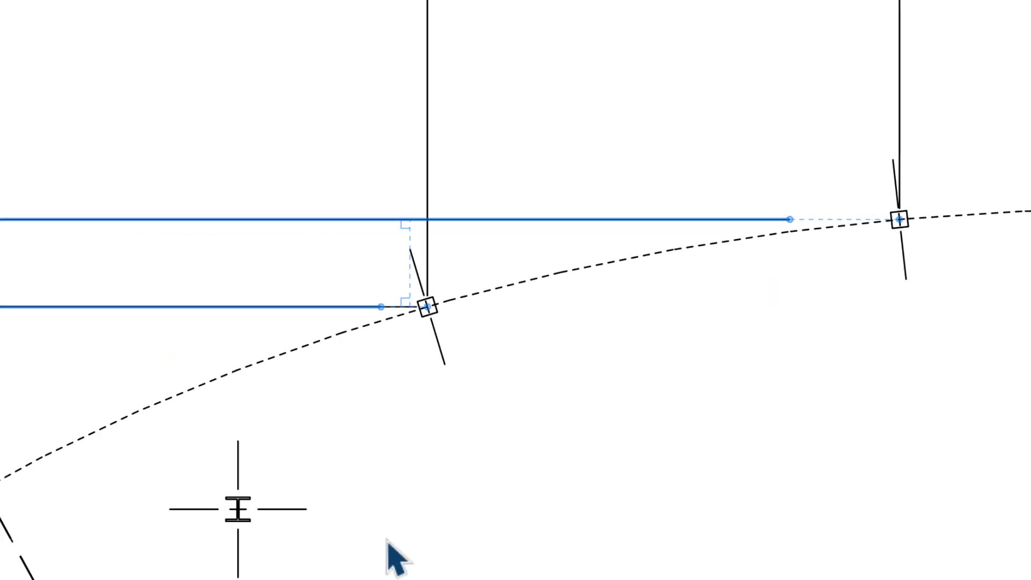
# - Shorten the adjoining vertical dimension's extension line so it also stops clear of the fourth column
pyautogui.scroll(5, 473, 267)
pyautogui.click(455, 241)
pyautogui.press('Escape')
pyautogui.click(454, 242)
pyautogui.moveTo(481, 242); pyautogui.dragTo(377, 252)
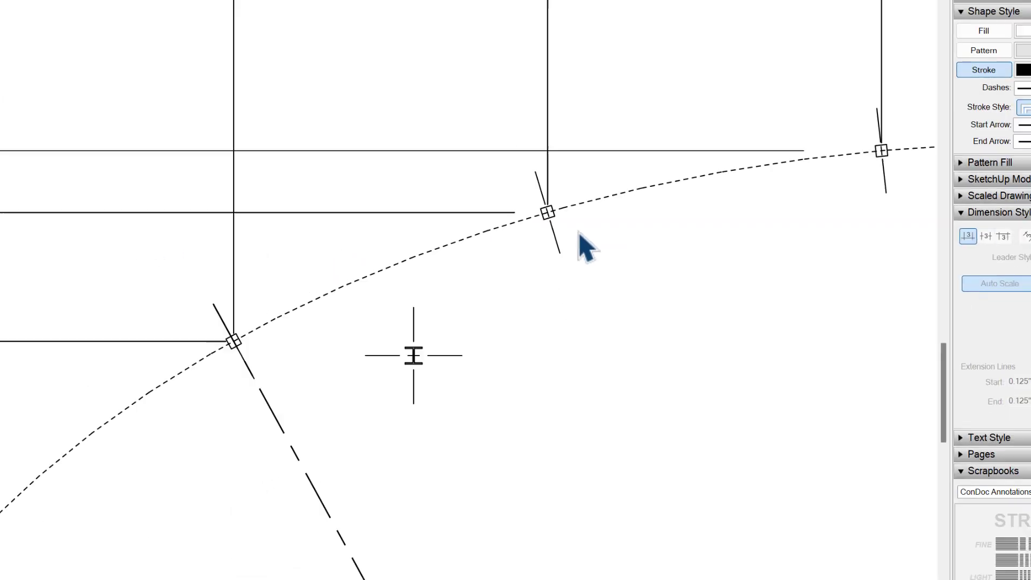
pyautogui.scroll(-3, 579, 232)
pyautogui.moveTo(425, 423); pyautogui.dragTo(448, 312, button='middle')
pyautogui.moveTo(330, 304); pyautogui.dragTo(225, 445, button='middle')
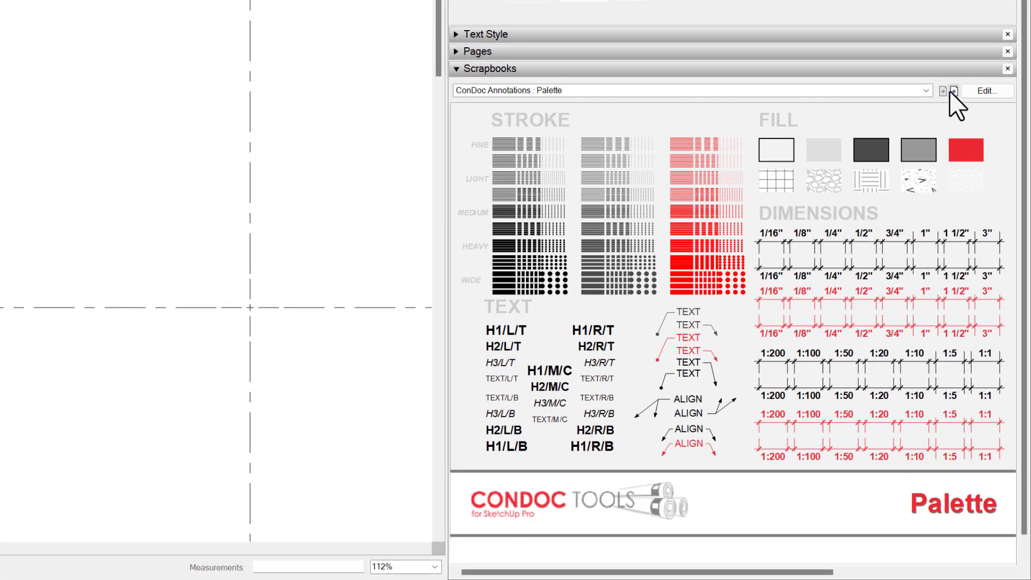
# - Label the horizontal centerline A and the vertical centerline B with square grid tags, and number the five dimensioned columns 01 to 05 with round tags
pyautogui.click(953, 91)
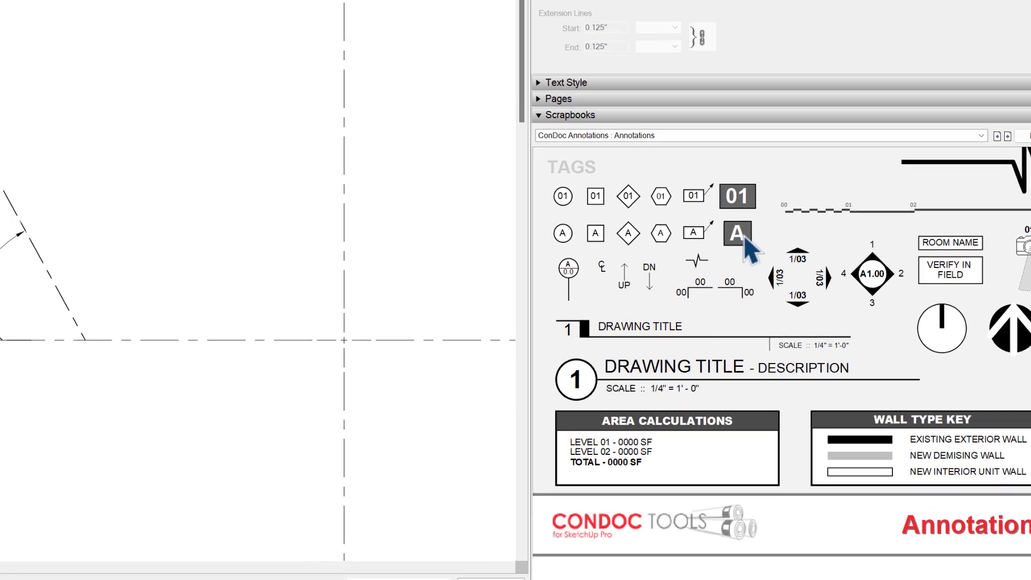
pyautogui.click(674, 198)
pyautogui.click(138, 493)
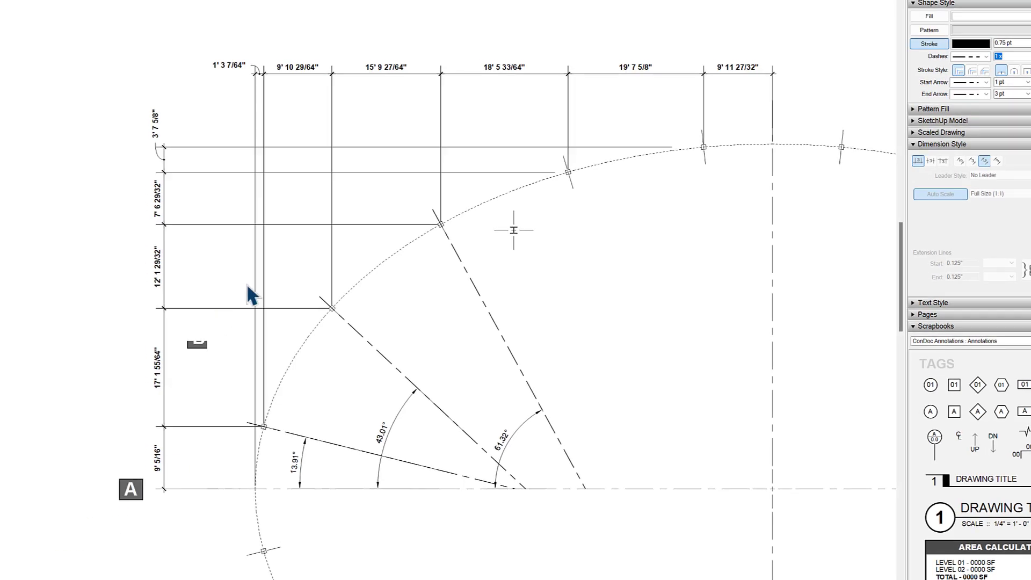
pyautogui.click(780, 52)
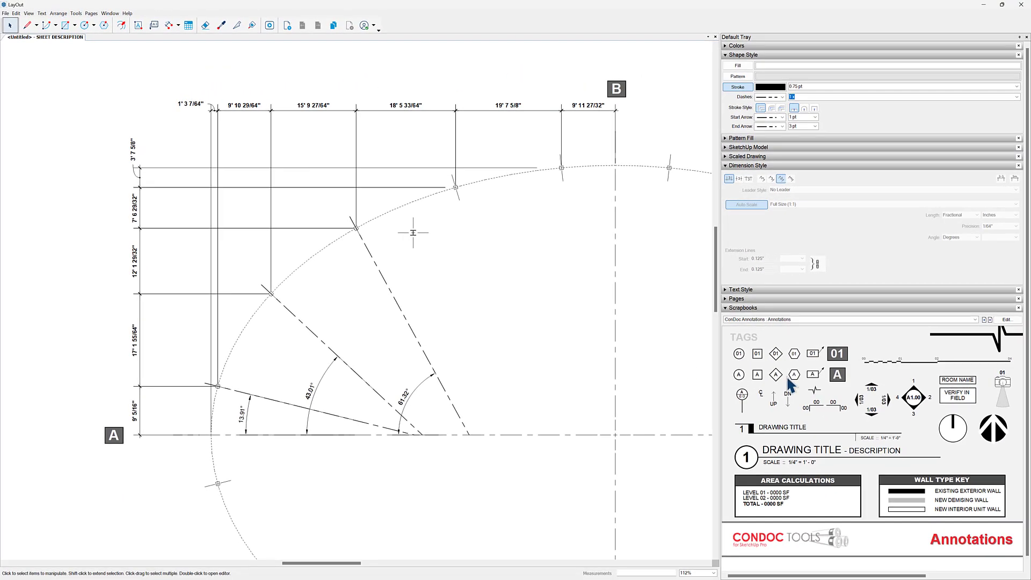
pyautogui.click(737, 356)
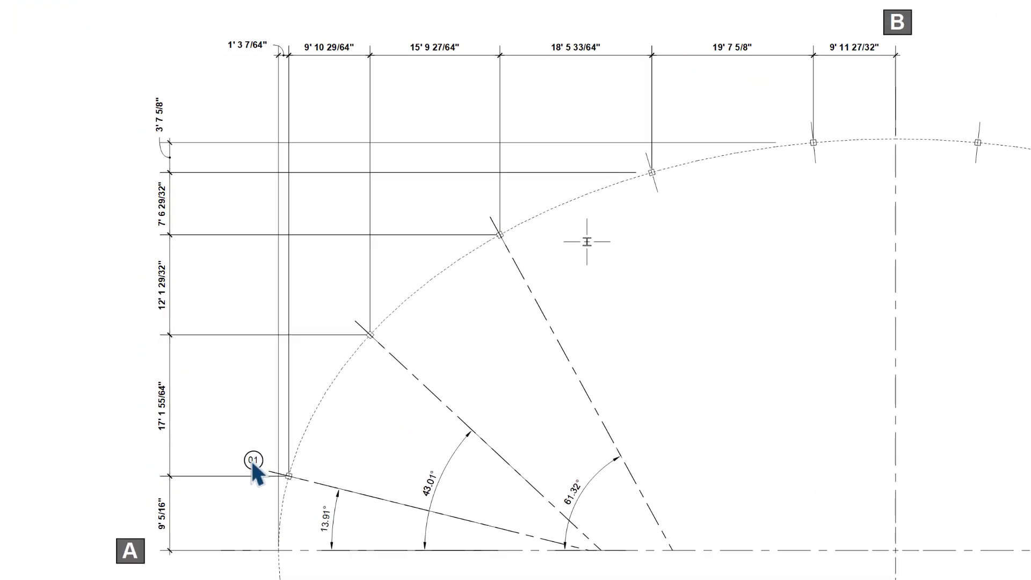
pyautogui.click(255, 465)
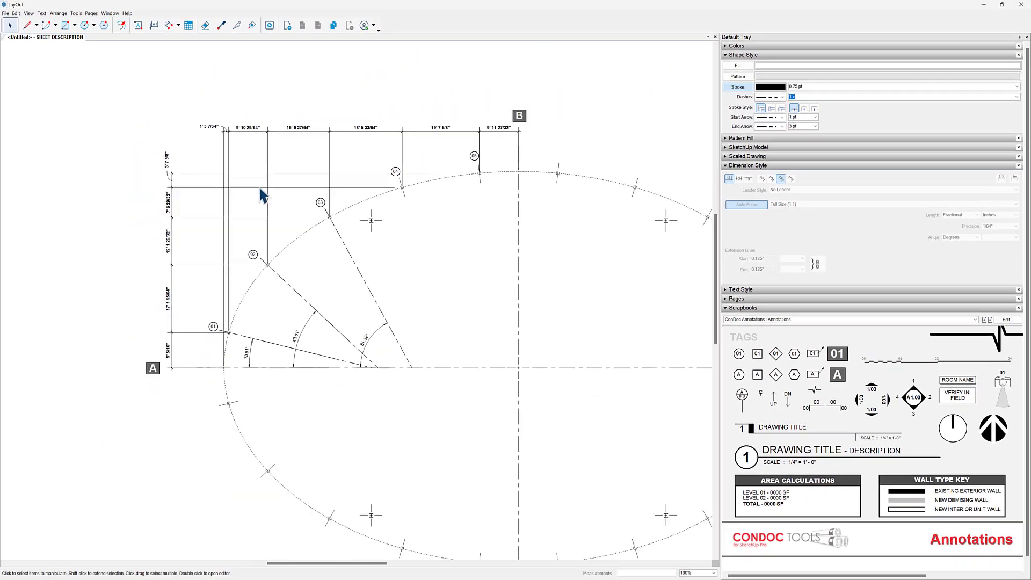
# - Duplicate the plan's model viewport and place the copy below the original plan
pyautogui.scroll(-5, 259, 185)
pyautogui.scroll(1, 380, 293)
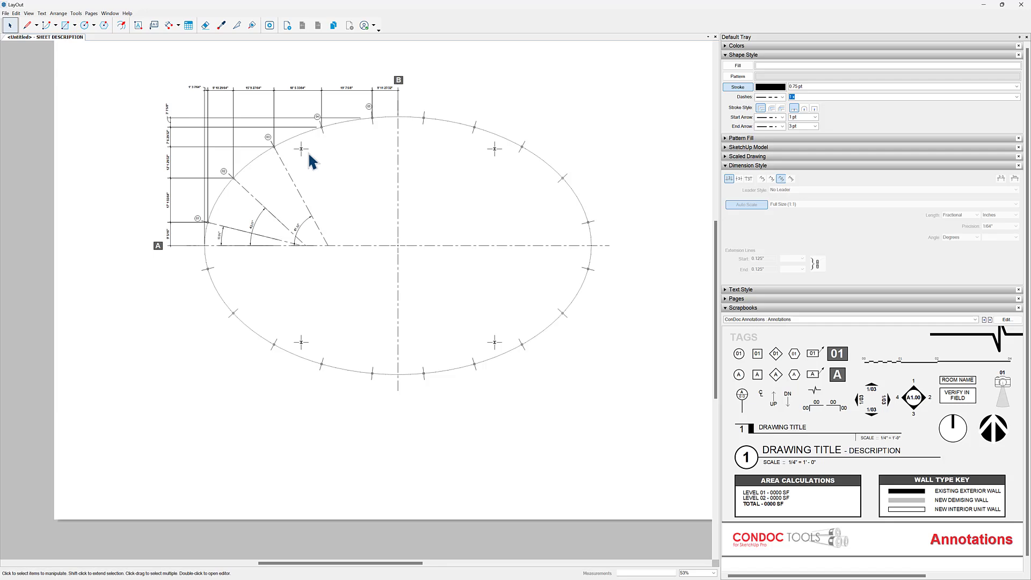
pyautogui.scroll(12, 301, 150)
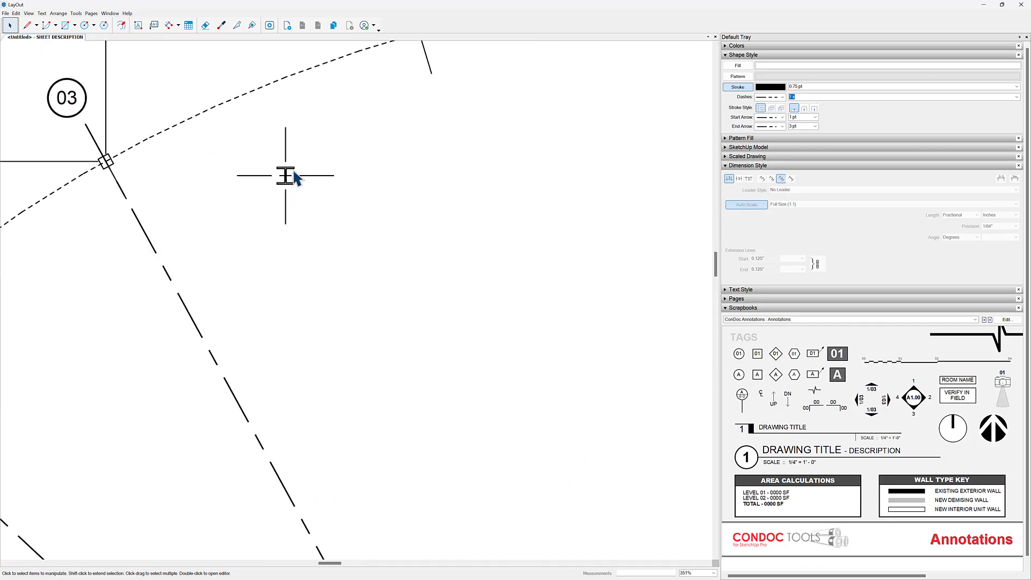
pyautogui.scroll(-10, 263, 186)
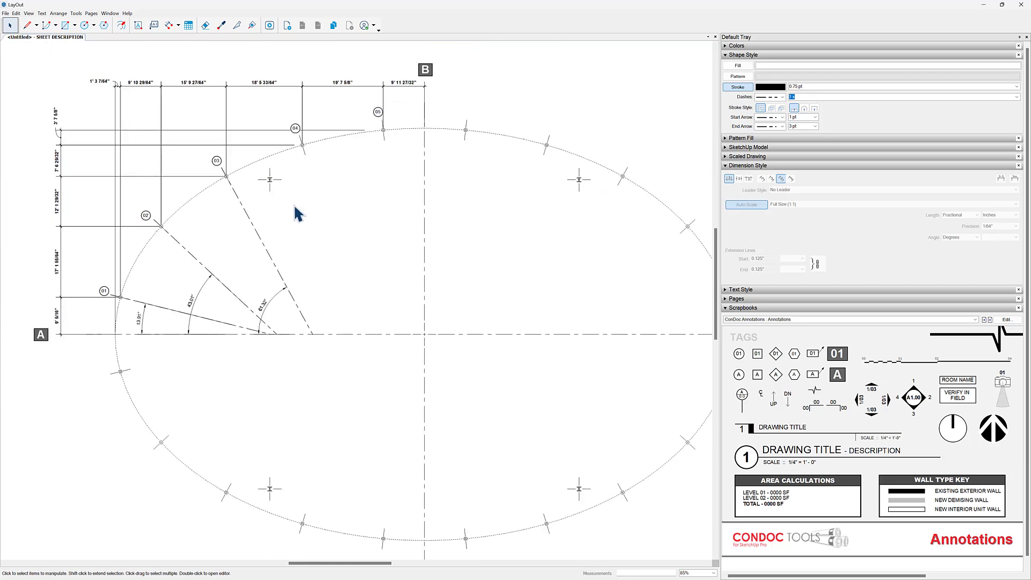
pyautogui.scroll(-1, 284, 204)
pyautogui.scroll(-1, 321, 198)
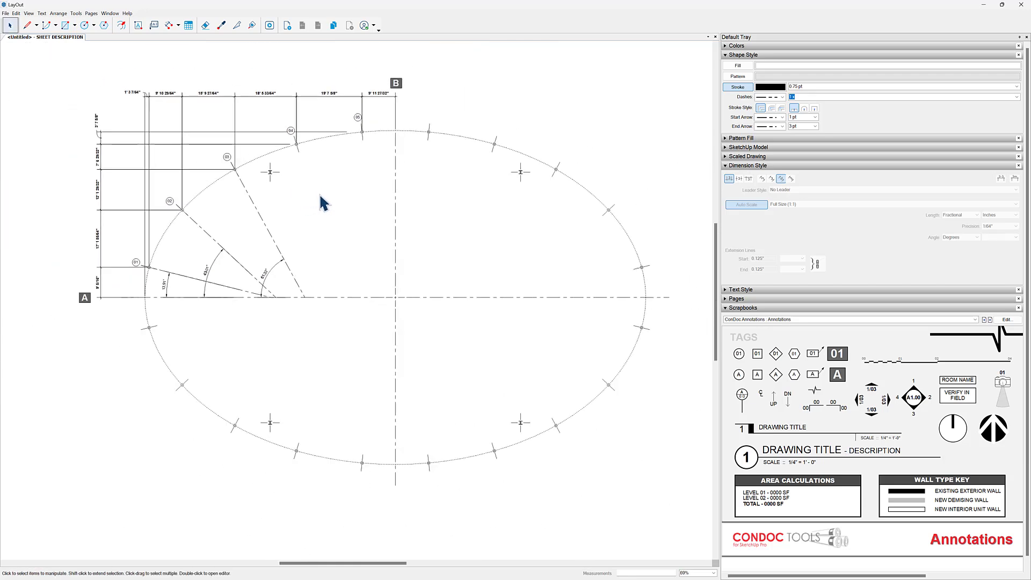
pyautogui.click(468, 126)
pyautogui.scroll(-2, 456, 162)
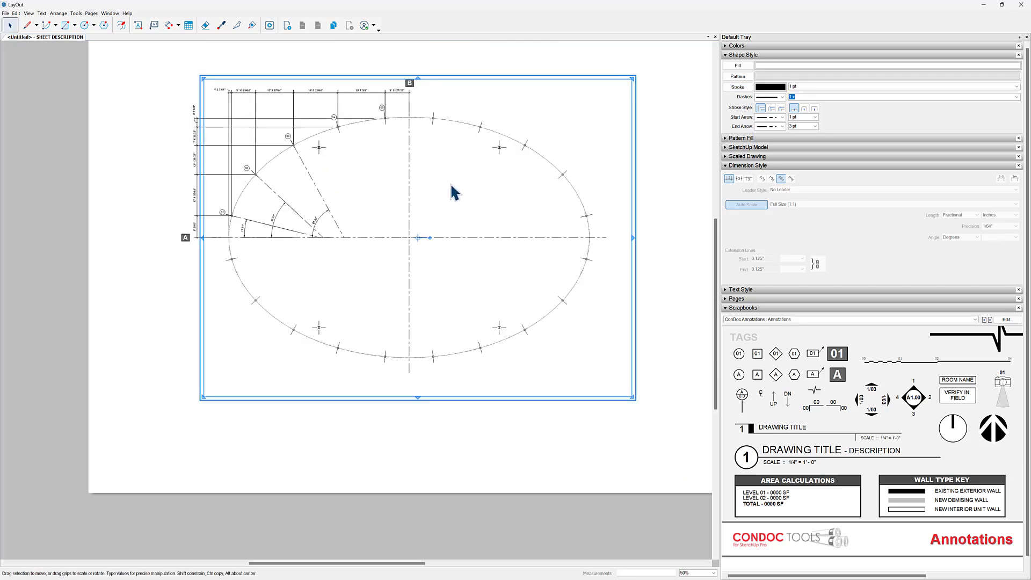
pyautogui.keyDown('ctrl'); pyautogui.moveTo(409, 166); pyautogui.dragTo(454, 473); pyautogui.keyUp('ctrl')
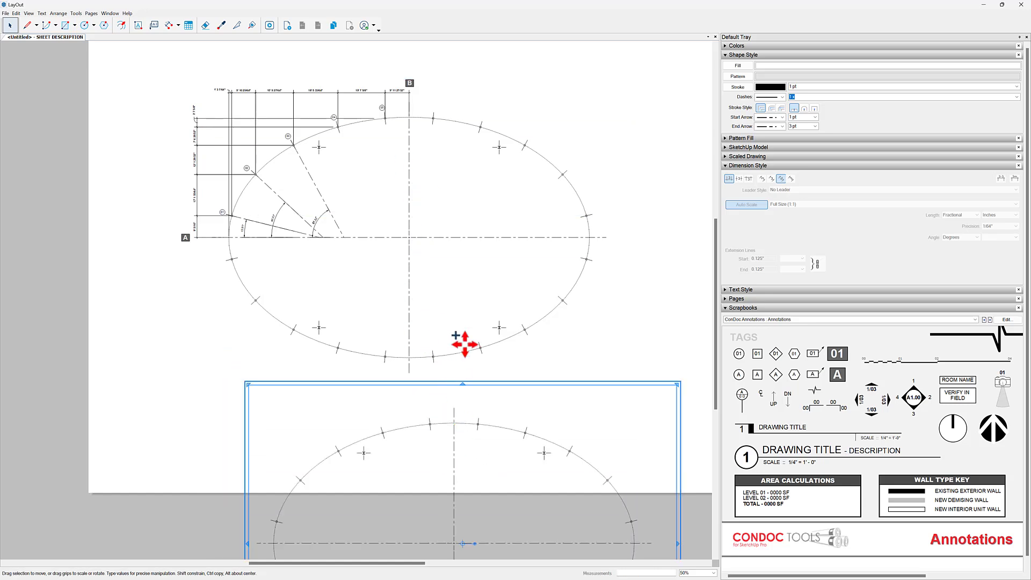
# - Set the copied viewport's scale to 1 1/2" = 1'-0" (1:8)
pyautogui.moveTo(513, 380); pyautogui.dragTo(512, 139, button='middle')
pyautogui.scroll(4, 369, 217)
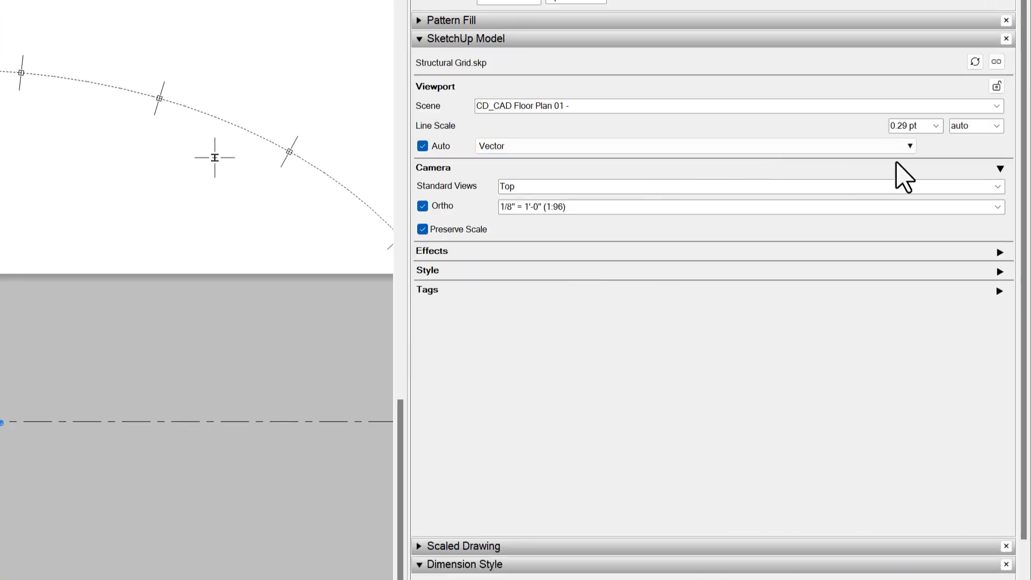
pyautogui.click(997, 208)
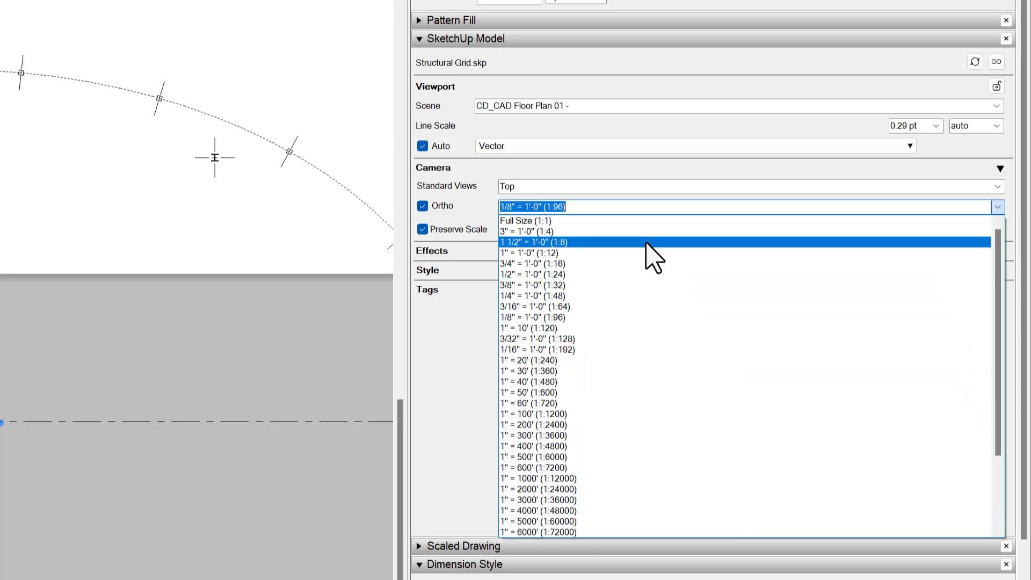
pyautogui.click(652, 242)
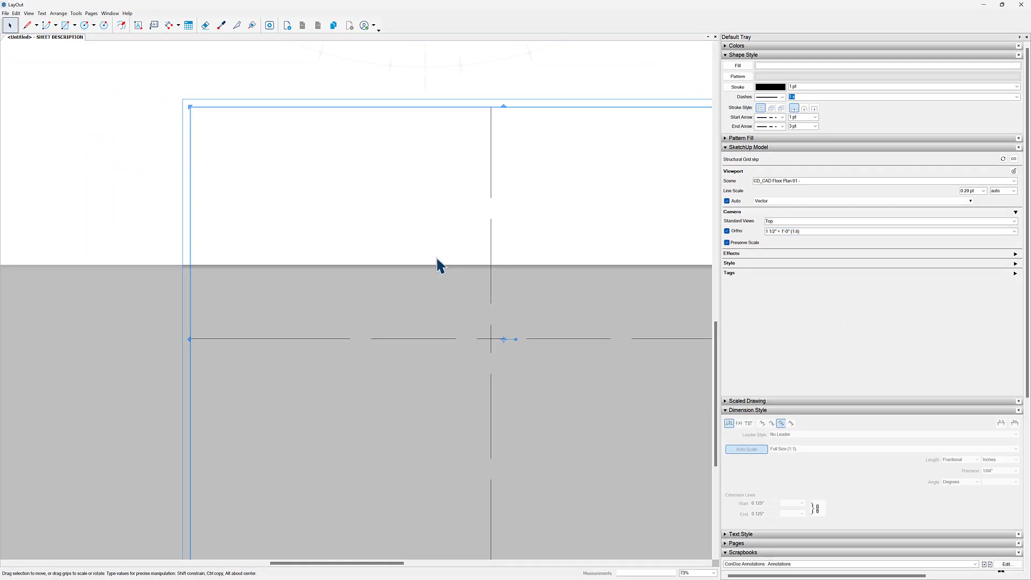
# - Enlarge the copied viewport's frame up and to the left of the centerline intersection to reach the interior wide-flange column
pyautogui.scroll(-3, 100, 262)
pyautogui.moveTo(433, 271); pyautogui.dragTo(236, 240, button='middle')
pyautogui.scroll(-2, 524, 247)
pyautogui.moveTo(277, 248); pyautogui.dragTo(86, 95)
pyautogui.scroll(-2, 452, 330)
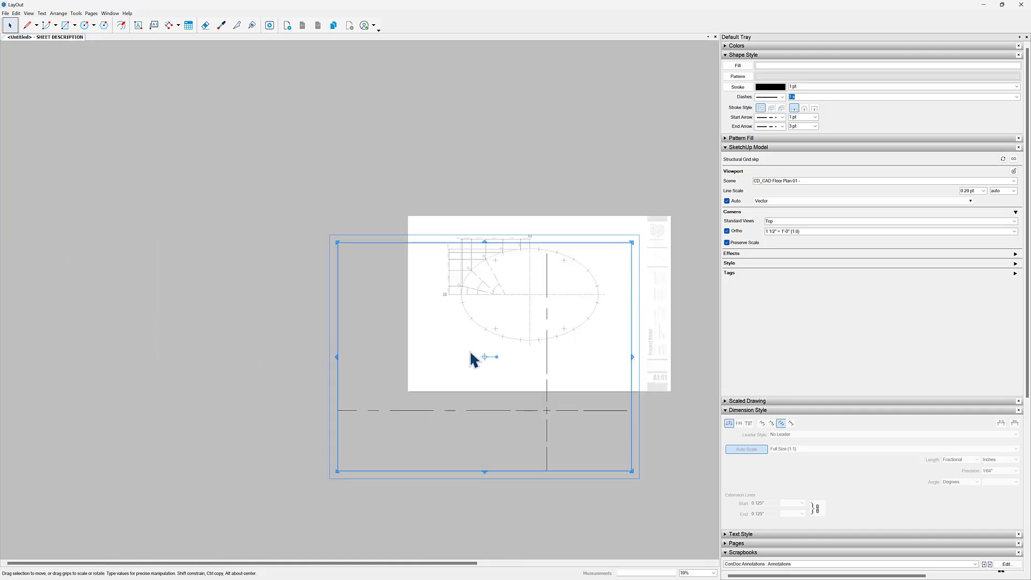
pyautogui.moveTo(331, 235); pyautogui.dragTo(153, 46)
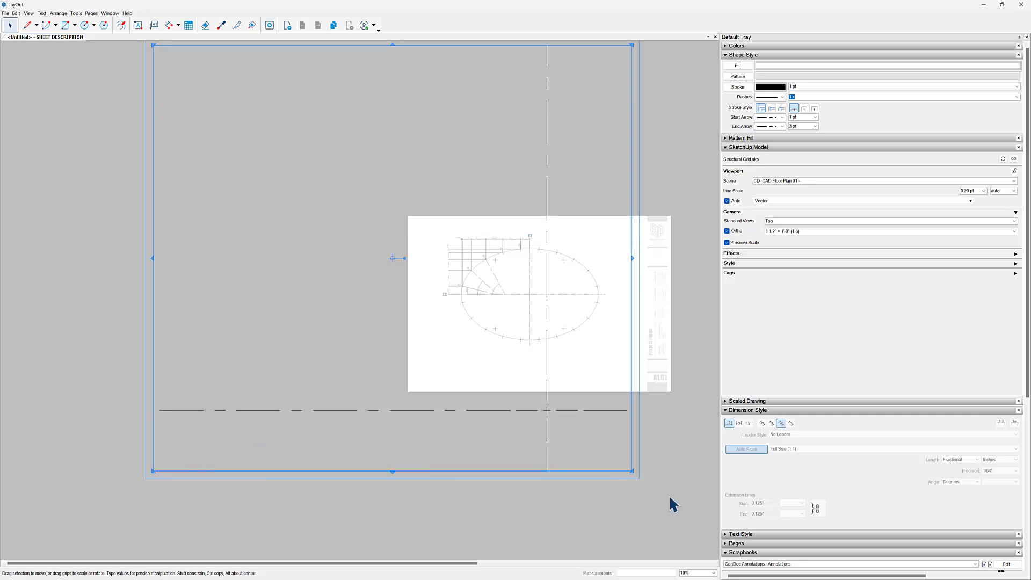
# - Crop the enlarged viewport's frame down to the upper-left interior wide-flange column and its axis lines
pyautogui.moveTo(634, 473); pyautogui.dragTo(298, 208)
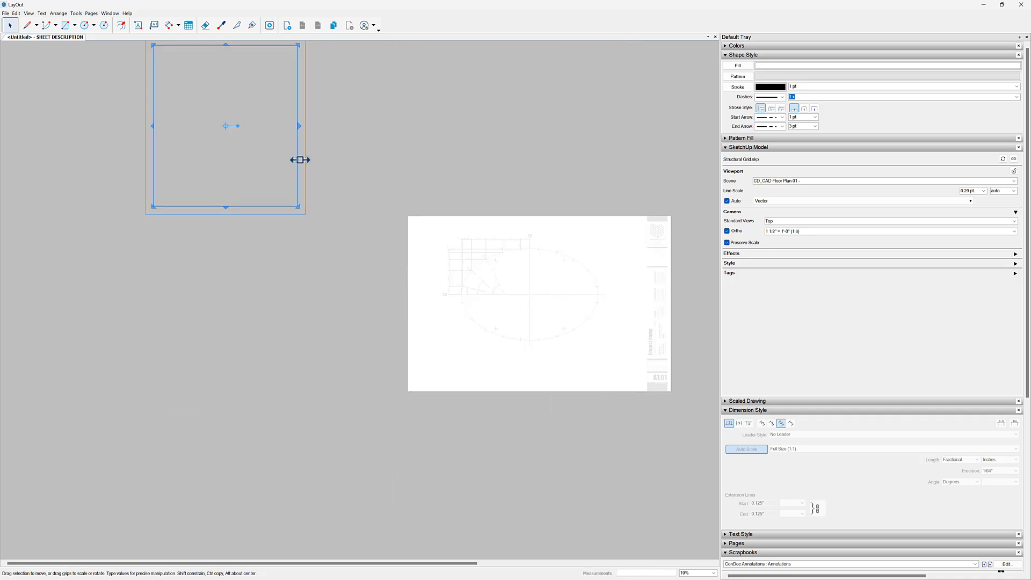
pyautogui.moveTo(296, 159); pyautogui.dragTo(317, 248)
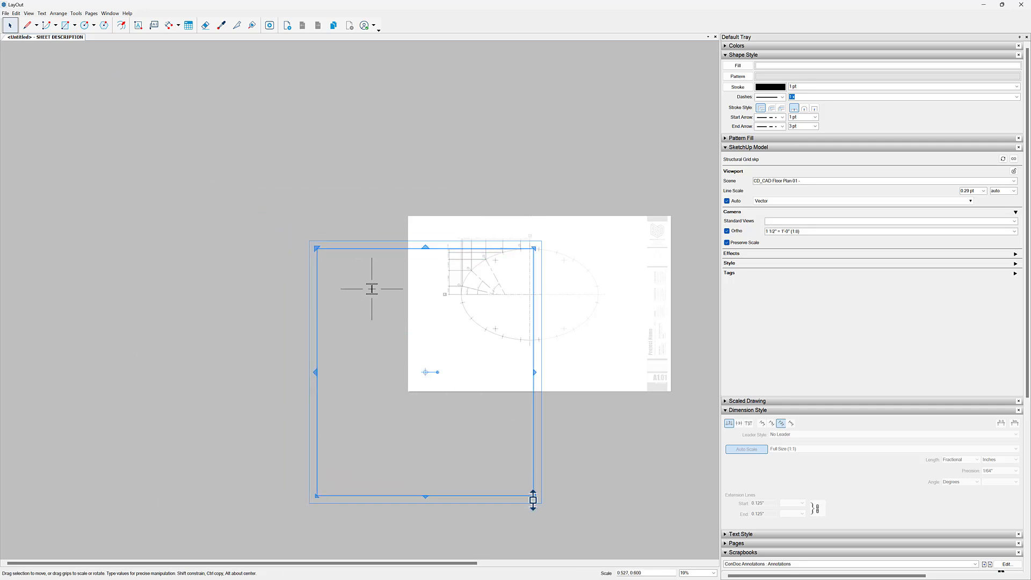
pyautogui.moveTo(533, 498); pyautogui.dragTo(415, 332)
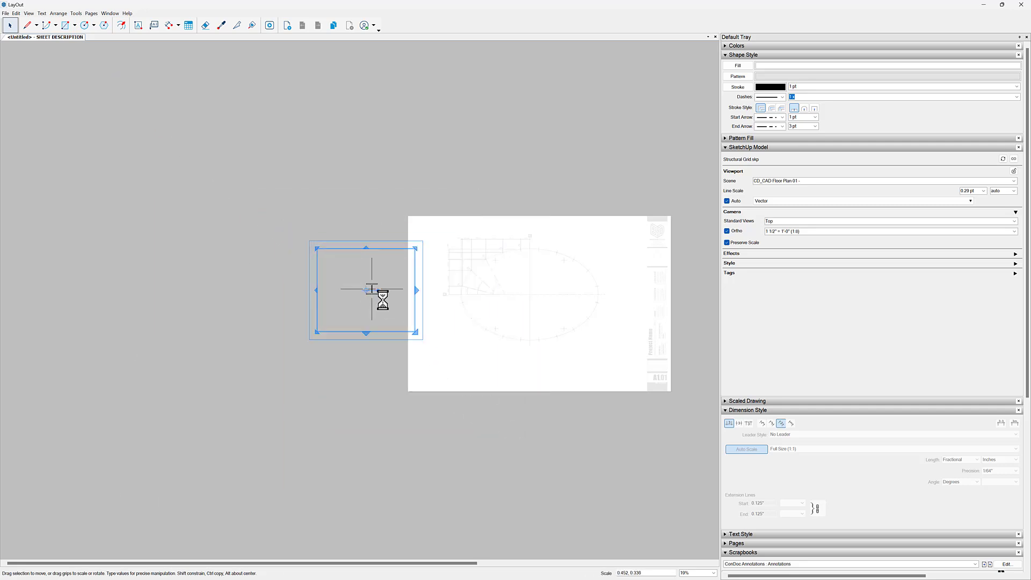
# - Move the cropped column detail onto the sheet beside the title block, below the plan, and tighten its frame around the column
pyautogui.moveTo(372, 301); pyautogui.dragTo(603, 365)
pyautogui.click(621, 409)
pyautogui.scroll(5, 614, 352)
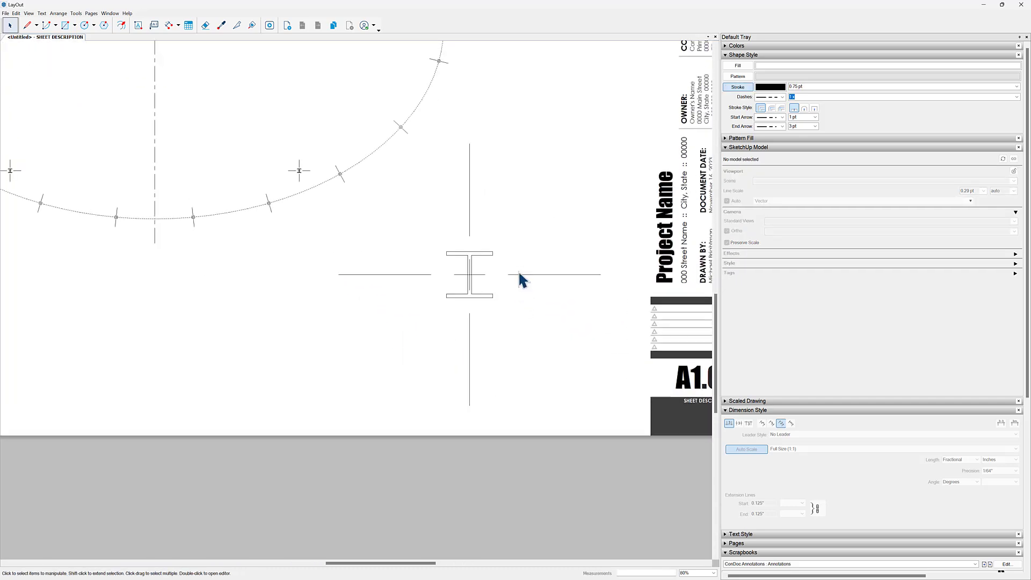
pyautogui.click(470, 183)
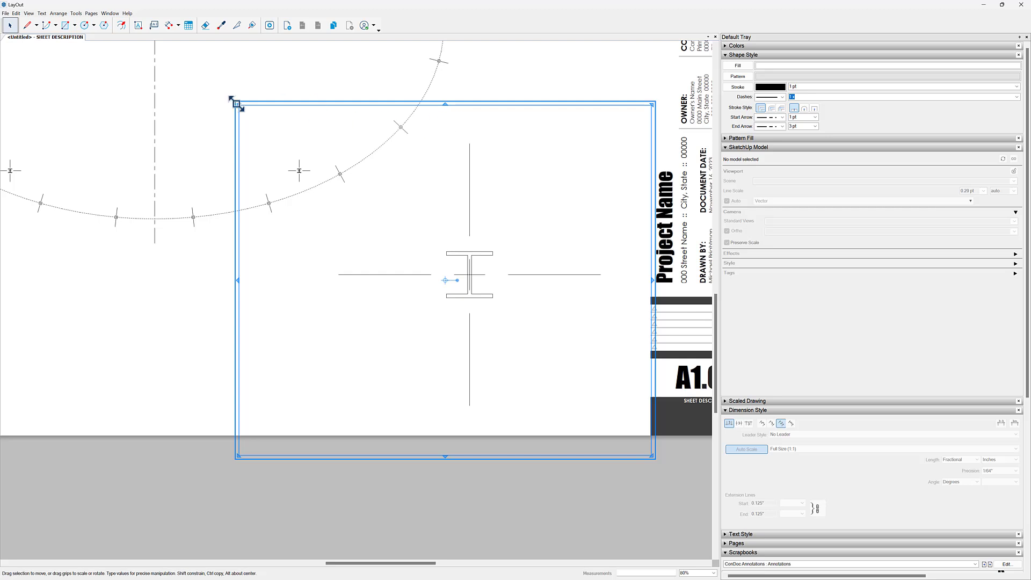
pyautogui.moveTo(237, 104); pyautogui.dragTo(373, 167)
pyautogui.moveTo(653, 460); pyautogui.dragTo(574, 366)
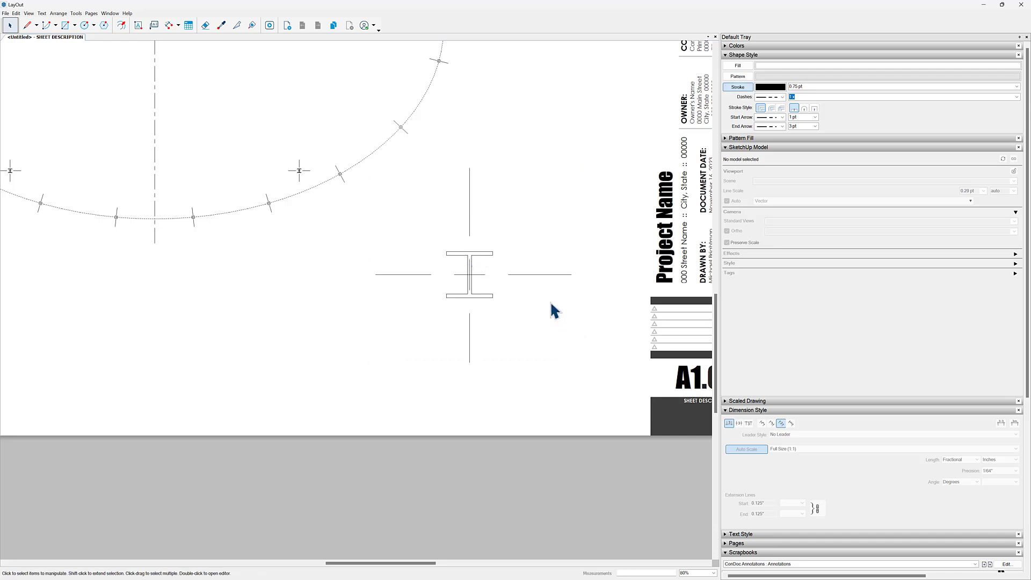
# - Set the column detail viewport's line scale to 1 pt, judging the line weight at 100% zoom
pyautogui.scroll(-3, 500, 271)
pyautogui.scroll(4, 519, 272)
pyautogui.click(512, 257)
pyautogui.scroll(3, 520, 258)
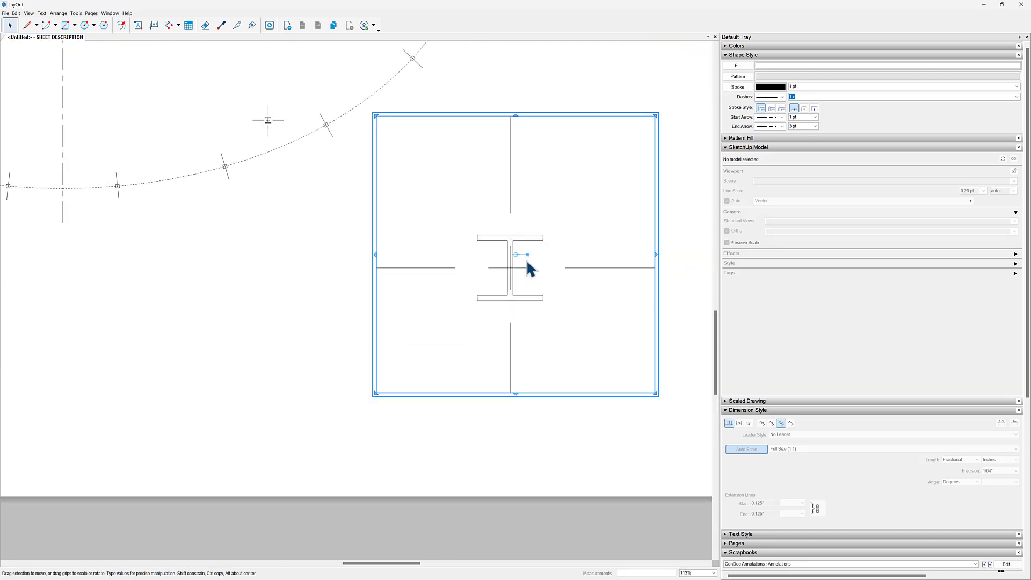
pyautogui.doubleClick(525, 259)
pyautogui.scroll(5, 516, 255)
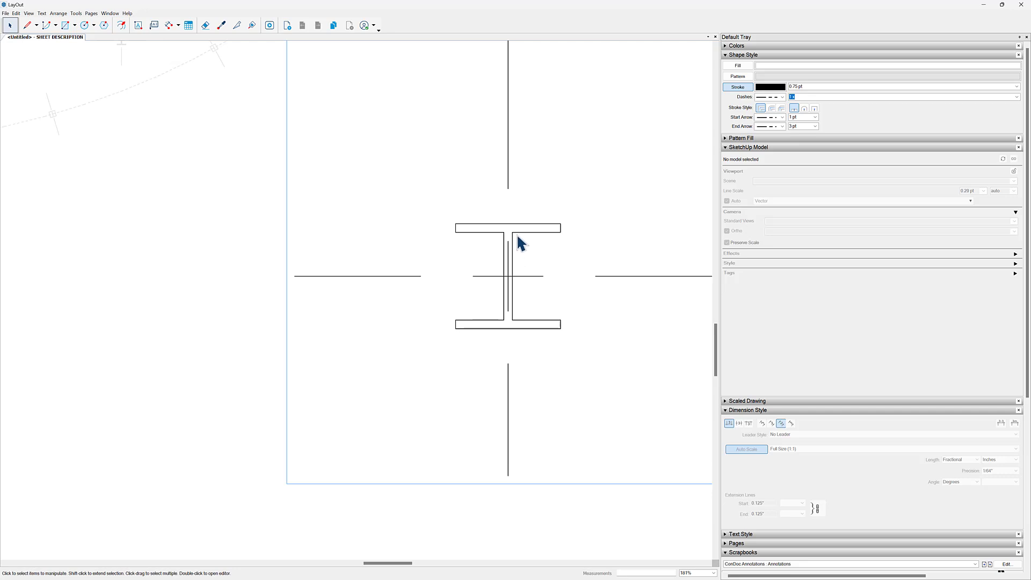
pyautogui.click(713, 574)
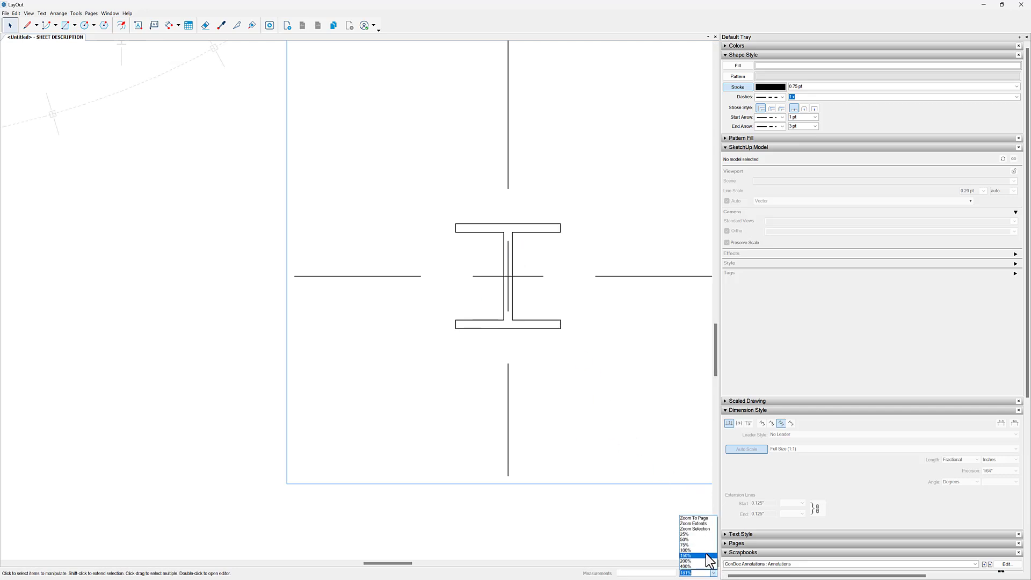
pyautogui.click(706, 551)
pyautogui.click(455, 271)
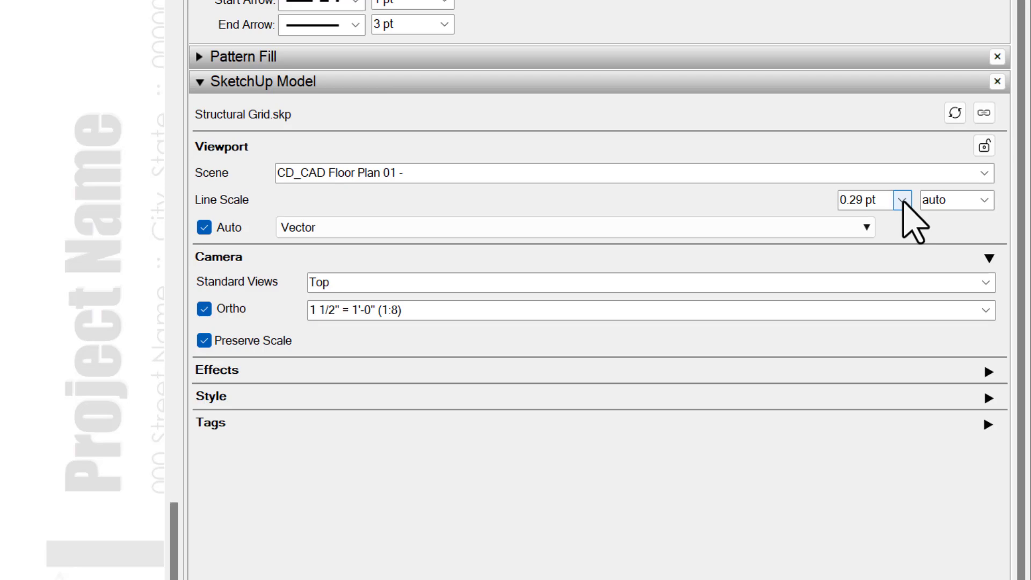
pyautogui.click(903, 201)
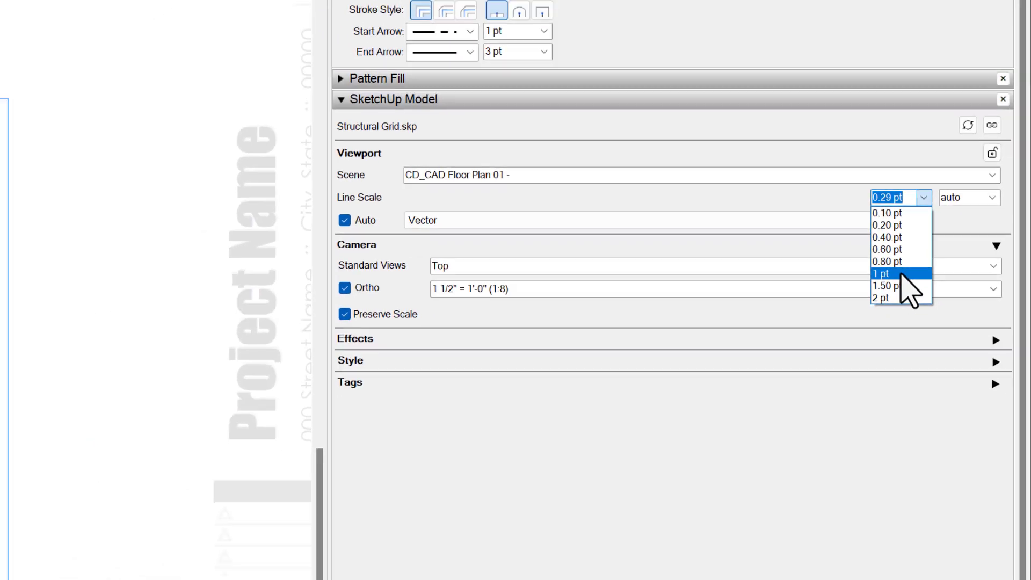
pyautogui.click(854, 291)
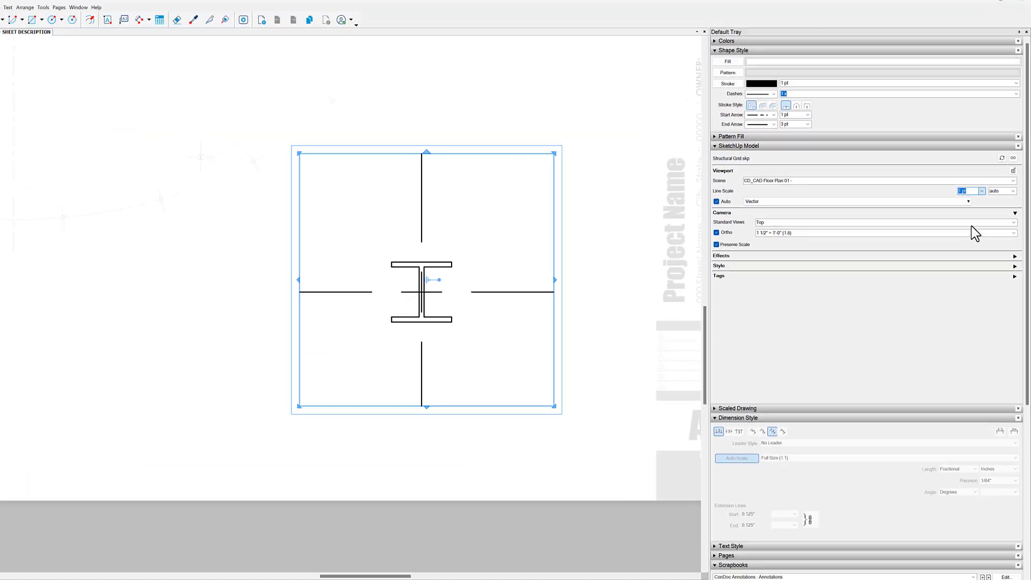
# - Set the column detail viewport's line scale to 0.80 pt and deselect the viewport
pyautogui.click(984, 191)
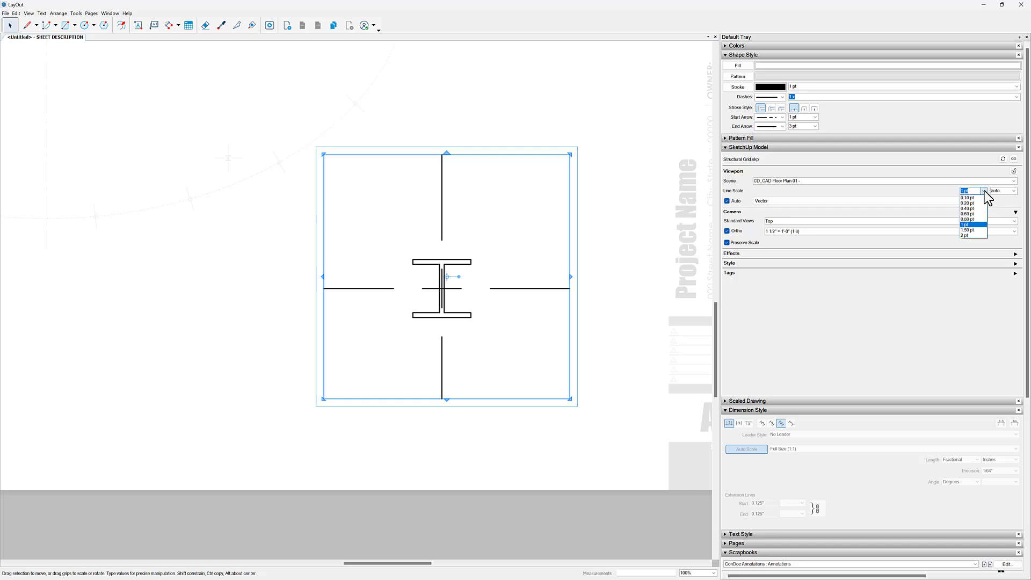
pyautogui.click(979, 219)
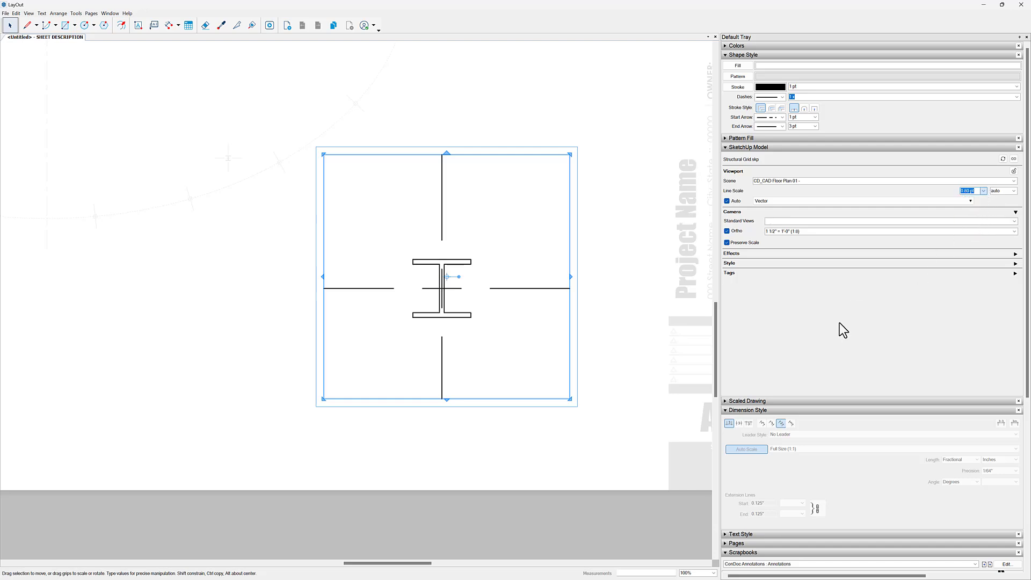
pyautogui.click(614, 451)
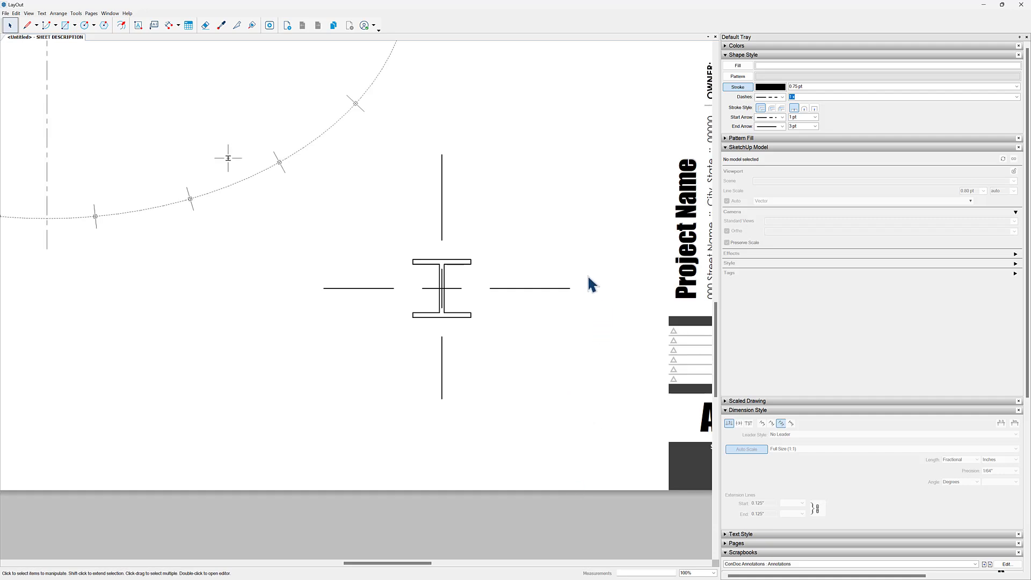
# - Start the Dimension tool and sample the black 1 1/2" dimension style from the ConDoc Annotations Palette scrapbook
pyautogui.press('d')
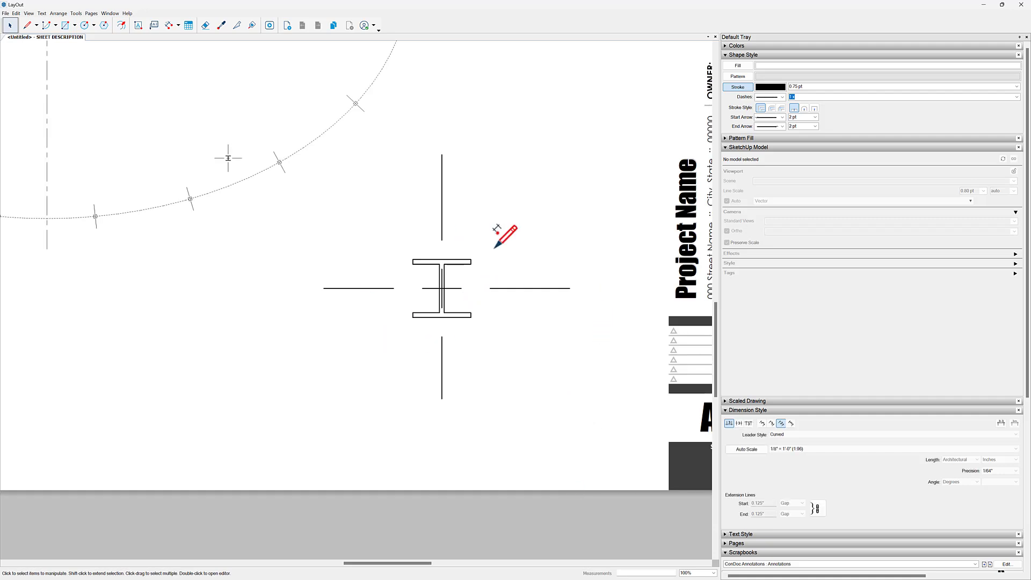
pyautogui.click(791, 147)
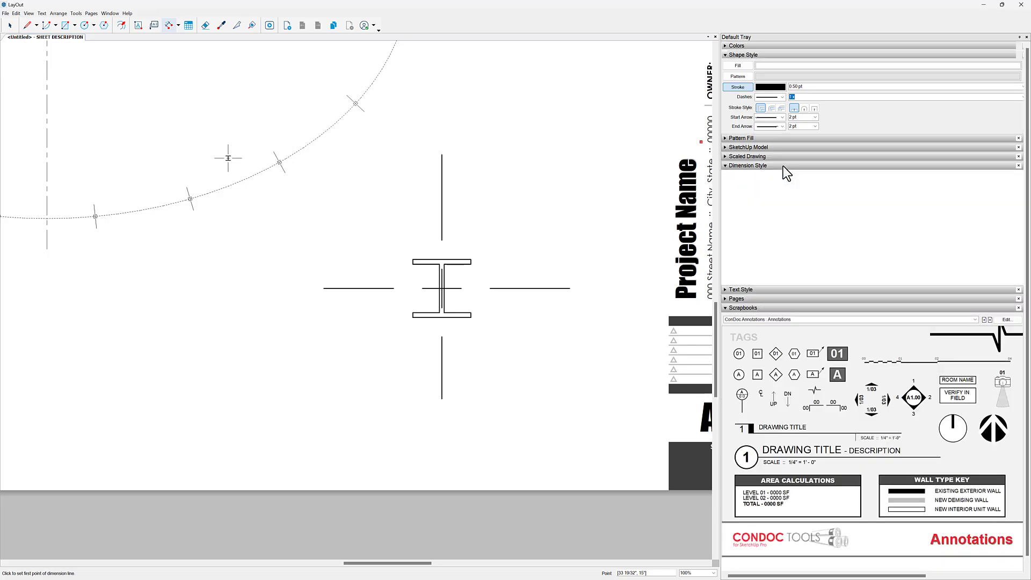
pyautogui.click(783, 166)
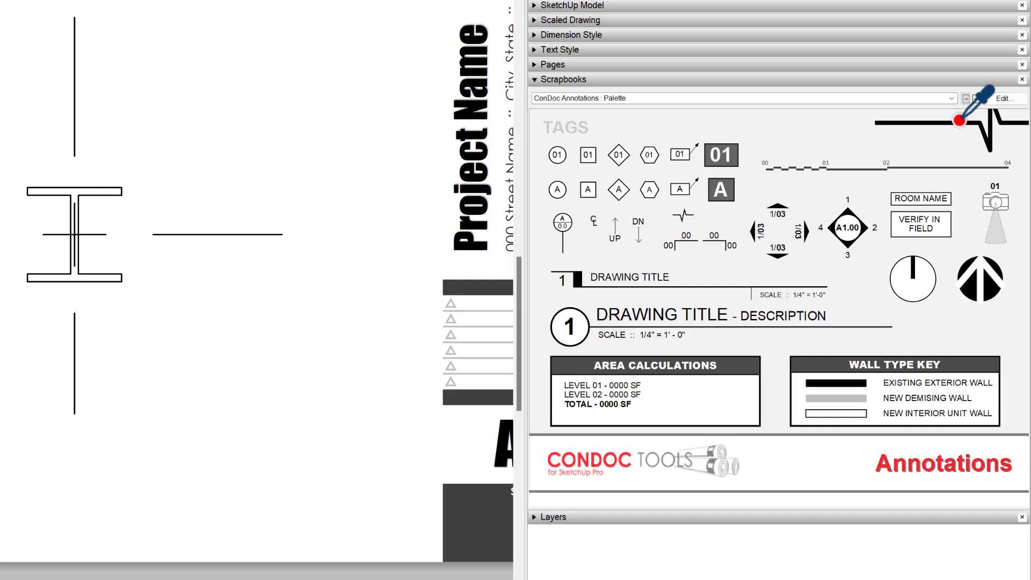
pyautogui.click(991, 202)
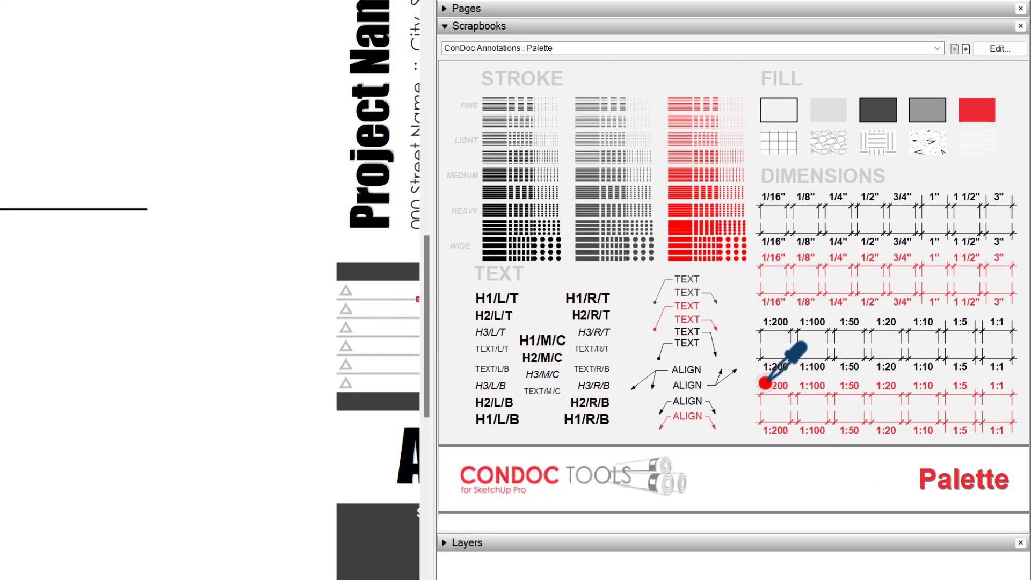
pyautogui.click(969, 199)
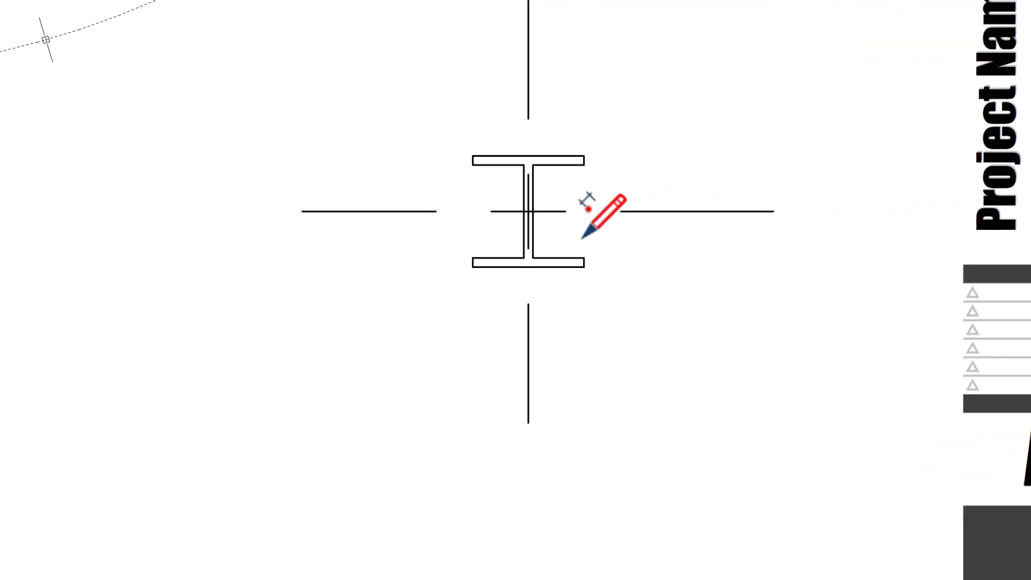
# - Dimension the column's top flange thickness, the web height between the flanges and the bottom flange thickness as one vertical string
pyautogui.scroll(5, 580, 156)
pyautogui.click(580, 156)
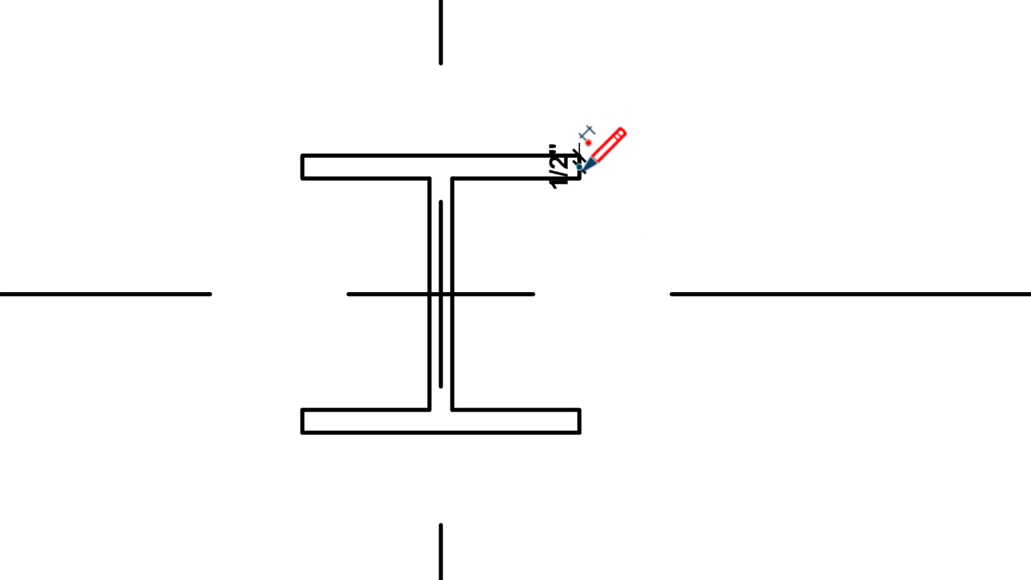
pyautogui.click(580, 179)
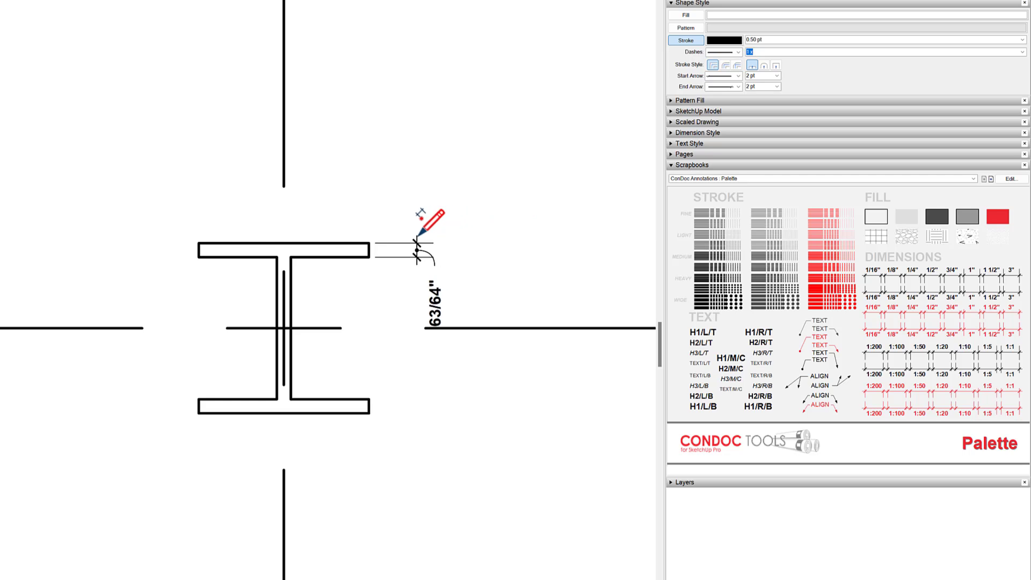
pyautogui.doubleClick(369, 414)
# - Restyle all three column dimensions with the 1 1/2" palette sample that places their text on the outer side, away from the column
pyautogui.scroll(2, 401, 385)
pyautogui.press('space')
pyautogui.click(426, 396)
pyautogui.keyDown('shift'); pyautogui.click(456, 266); pyautogui.keyUp('shift')
pyautogui.keyDown('shift'); pyautogui.click(456, 512); pyautogui.keyUp('shift')
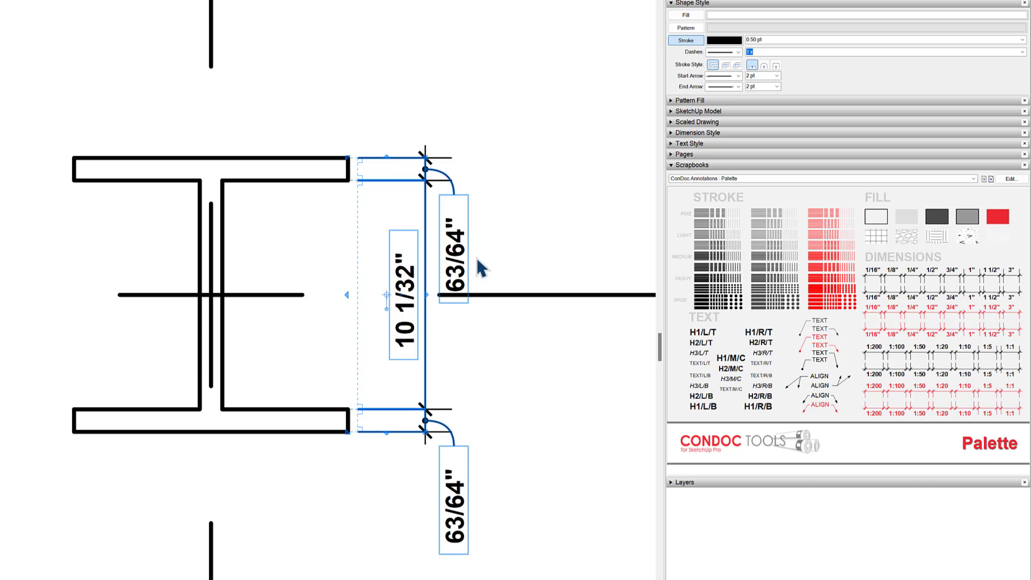
pyautogui.click(990, 271)
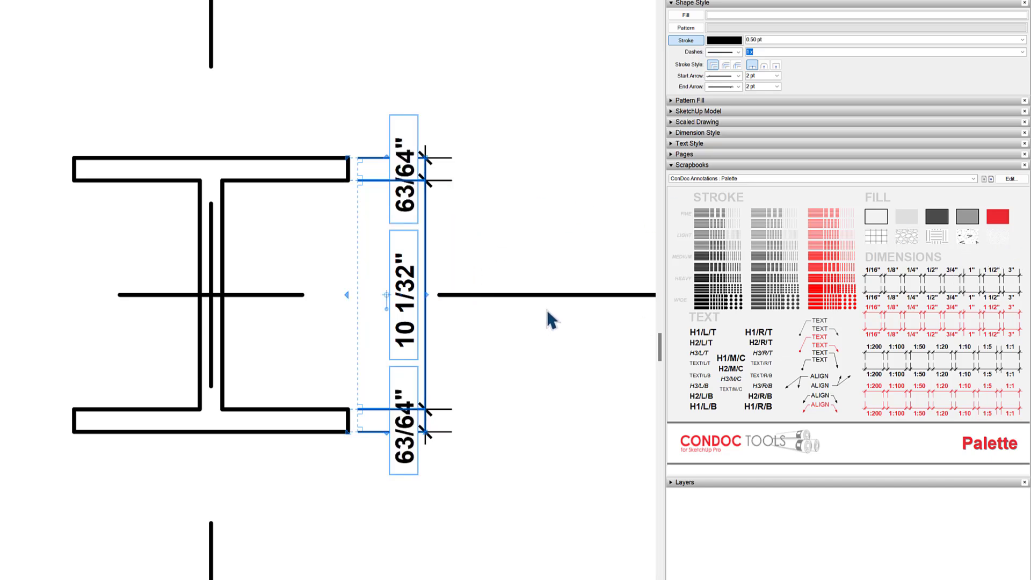
pyautogui.click(990, 298)
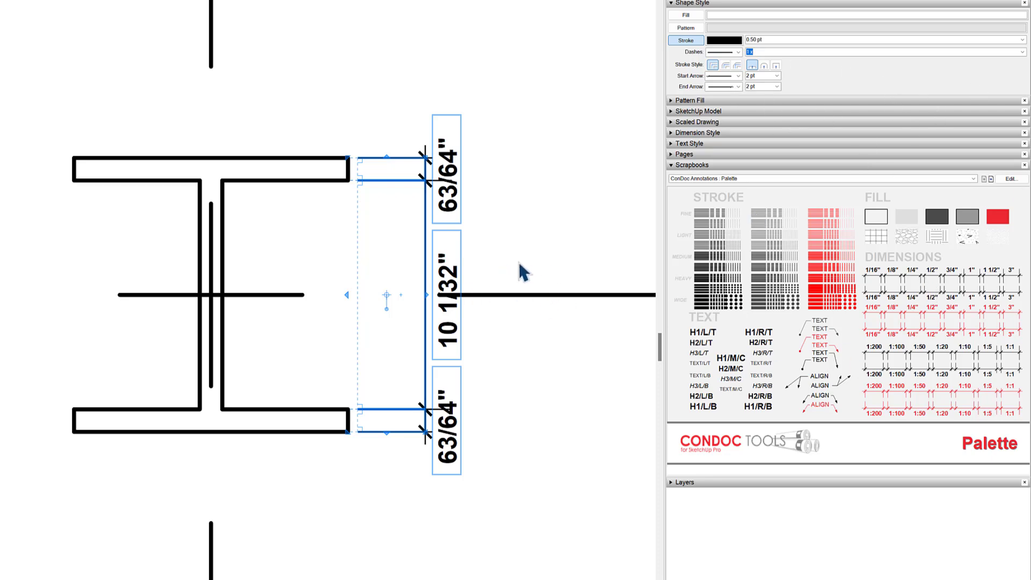
# - Move the top flange dimension's text above the flange and the bottom flange dimension's text below it, clear of the dimension lines
pyautogui.click(435, 172)
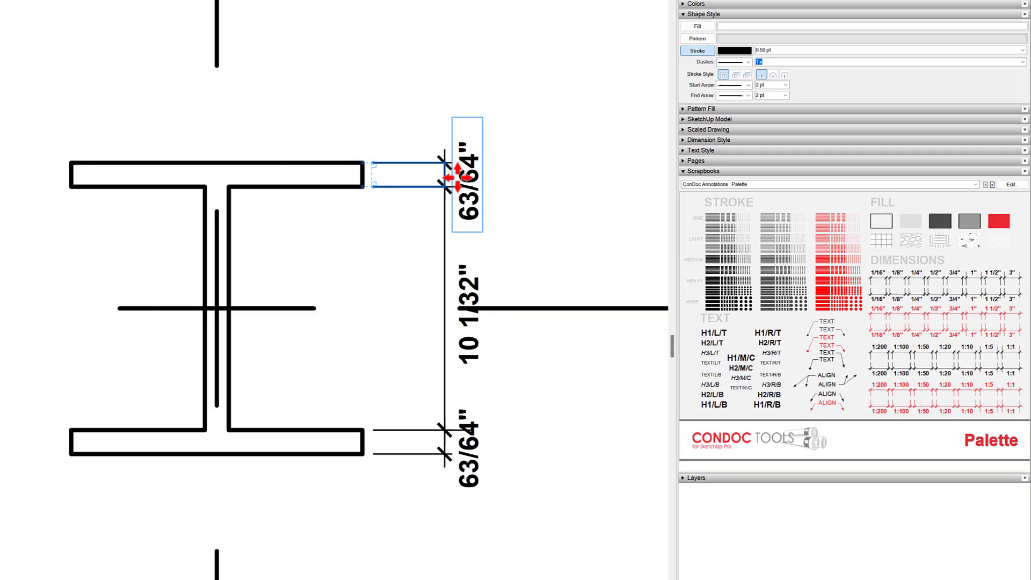
pyautogui.scroll(2, 452, 178)
pyautogui.moveTo(462, 165); pyautogui.dragTo(472, 61)
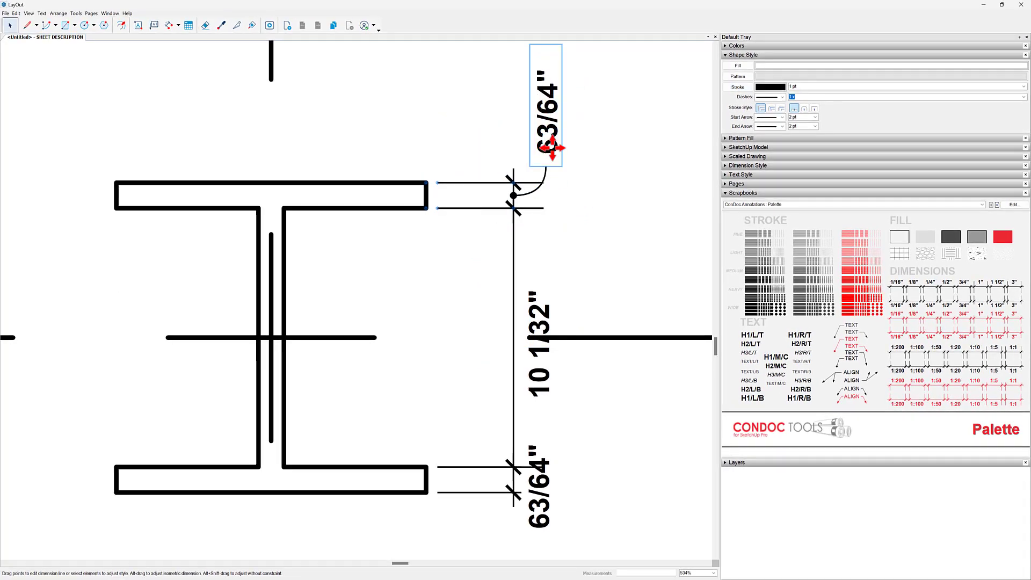
pyautogui.click(548, 477)
pyautogui.moveTo(555, 439); pyautogui.dragTo(501, 287, button='middle')
pyautogui.click(490, 357)
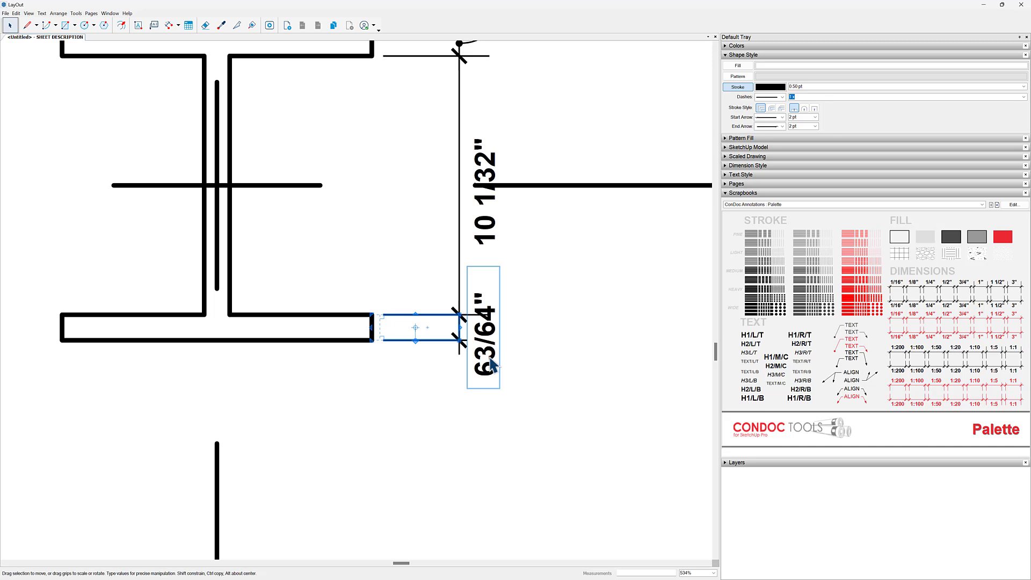
pyautogui.moveTo(491, 365); pyautogui.dragTo(499, 451)
pyautogui.click(535, 354)
pyautogui.scroll(-3, 536, 346)
pyautogui.moveTo(535, 346); pyautogui.dragTo(504, 368, button='middle')
pyautogui.scroll(-1, 588, 318)
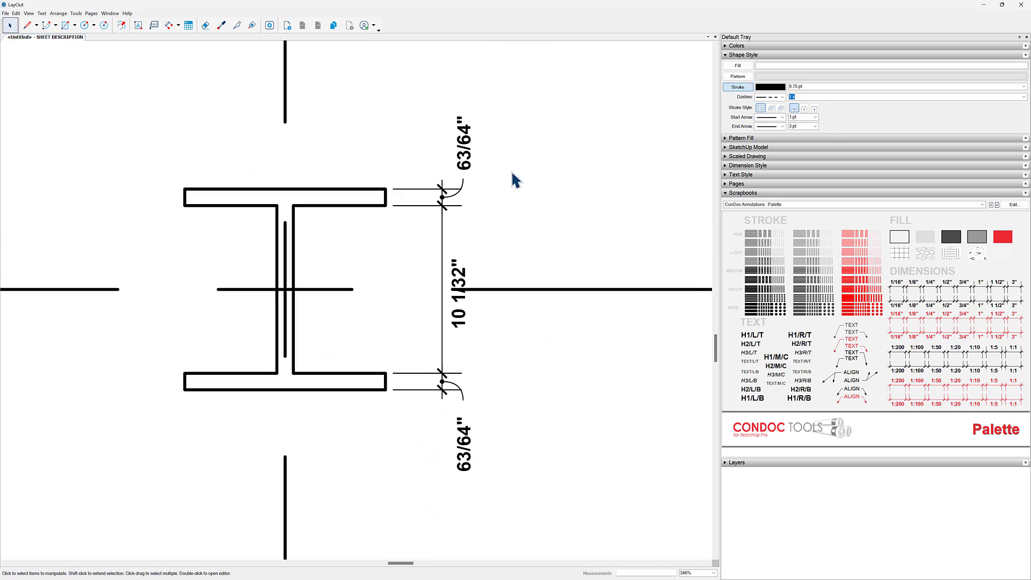
# - Change the three column dimensions to decimal inches with a precision of 0.000001"
pyautogui.click(463, 157)
pyautogui.keyDown('shift'); pyautogui.click(460, 322); pyautogui.keyUp('shift')
pyautogui.keyDown('shift'); pyautogui.click(471, 438); pyautogui.keyUp('shift')
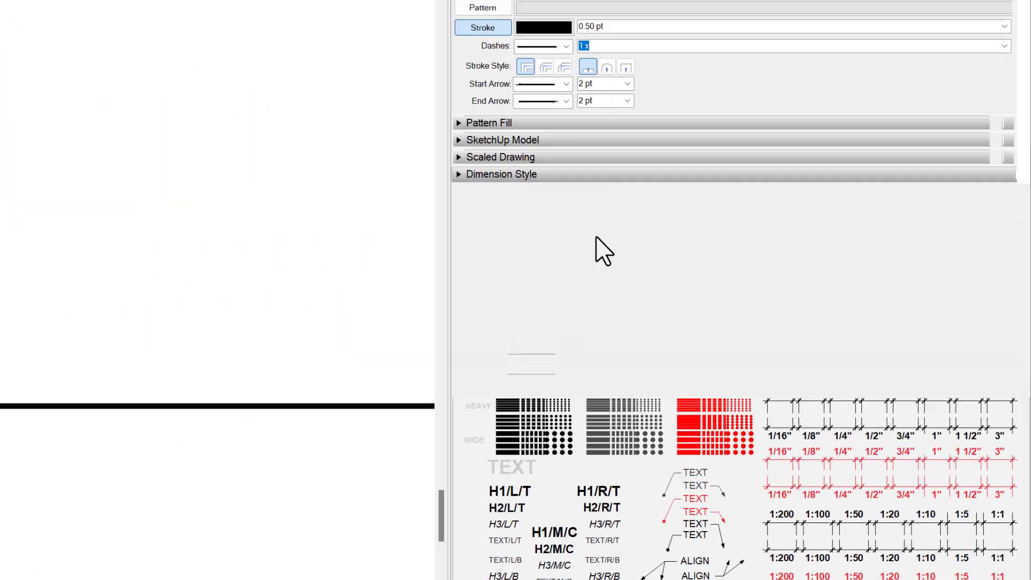
pyautogui.click(761, 167)
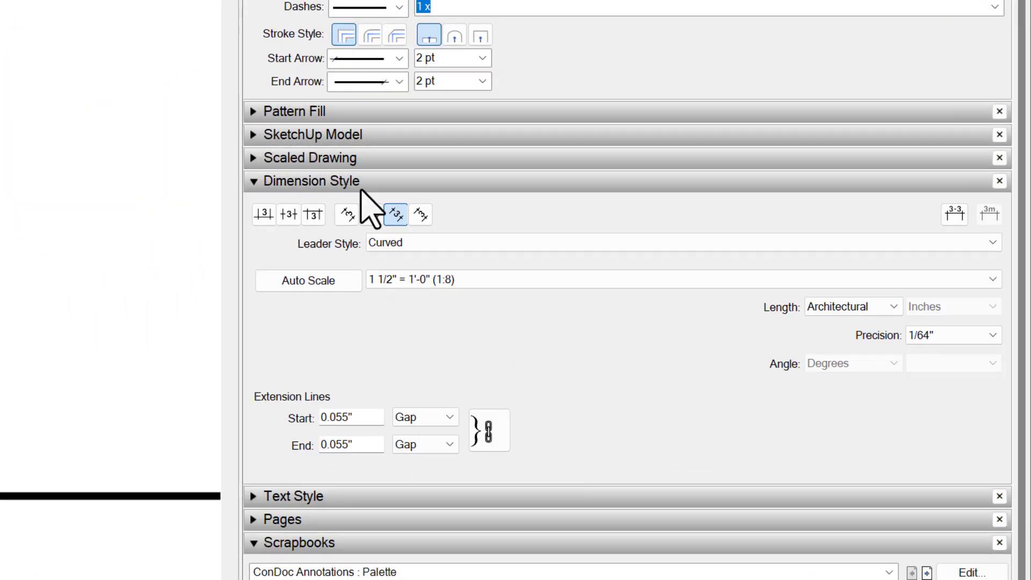
pyautogui.click(935, 337)
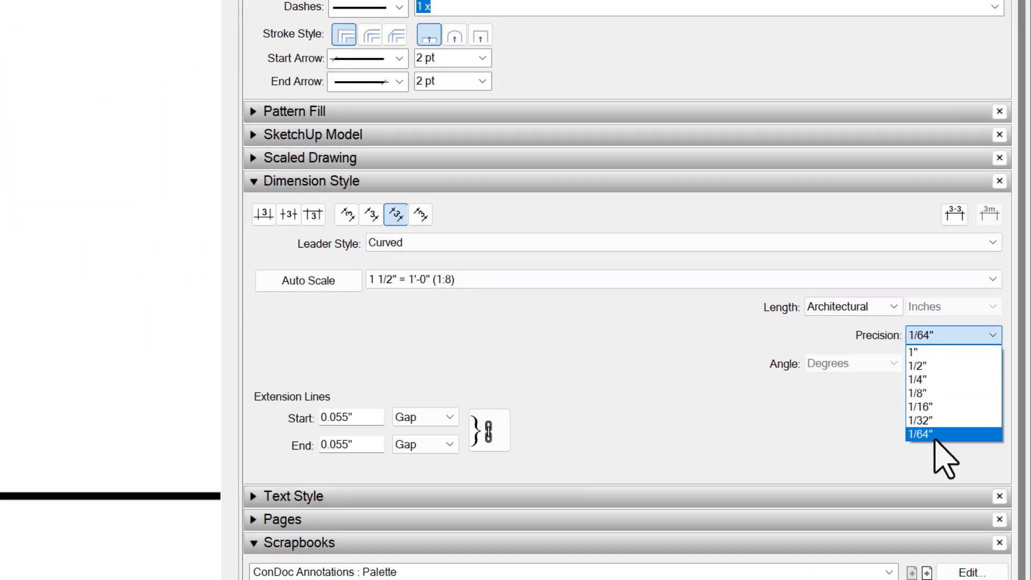
pyautogui.click(851, 310)
pyautogui.click(851, 310)
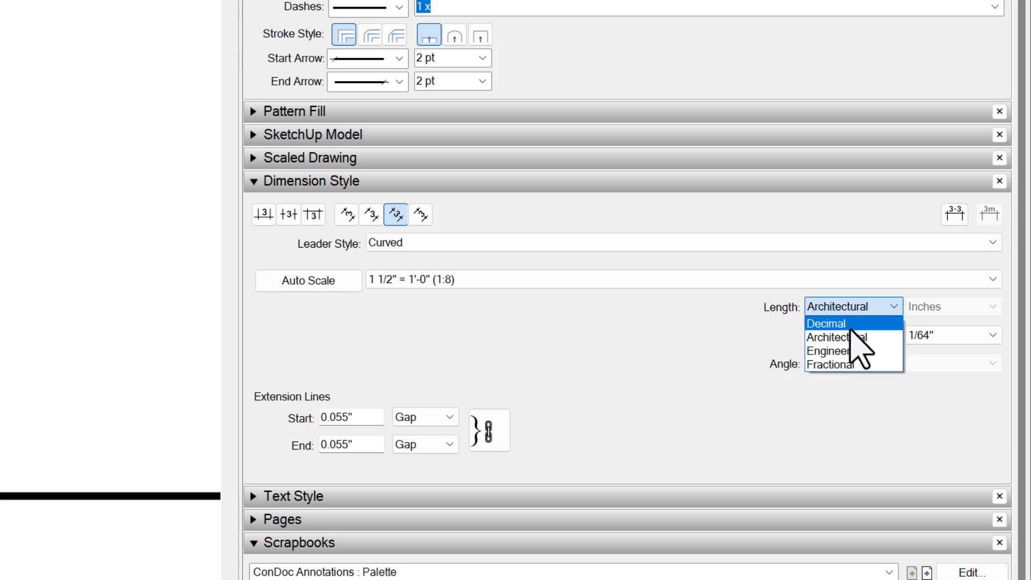
pyautogui.click(851, 323)
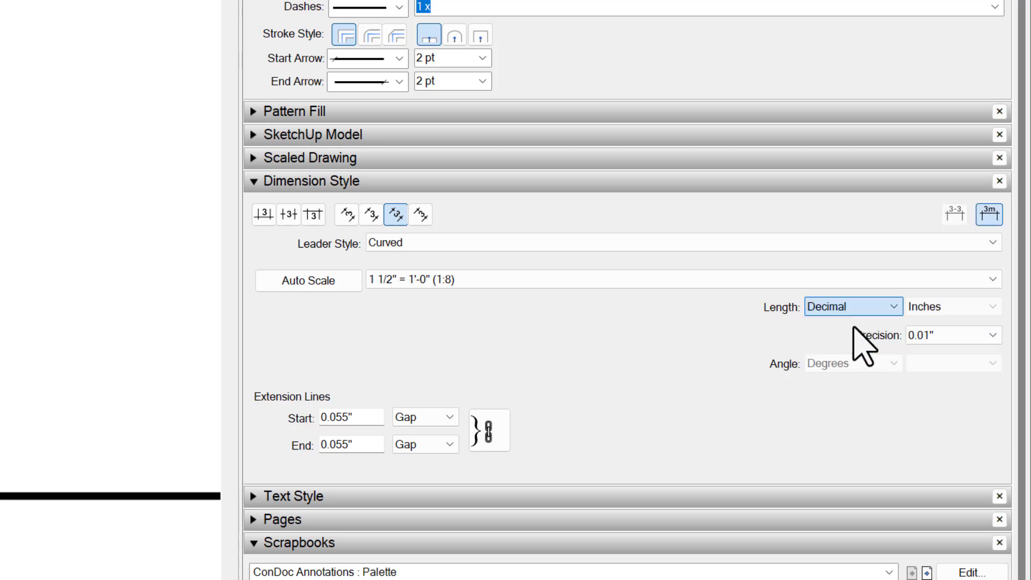
pyautogui.click(944, 335)
pyautogui.click(961, 435)
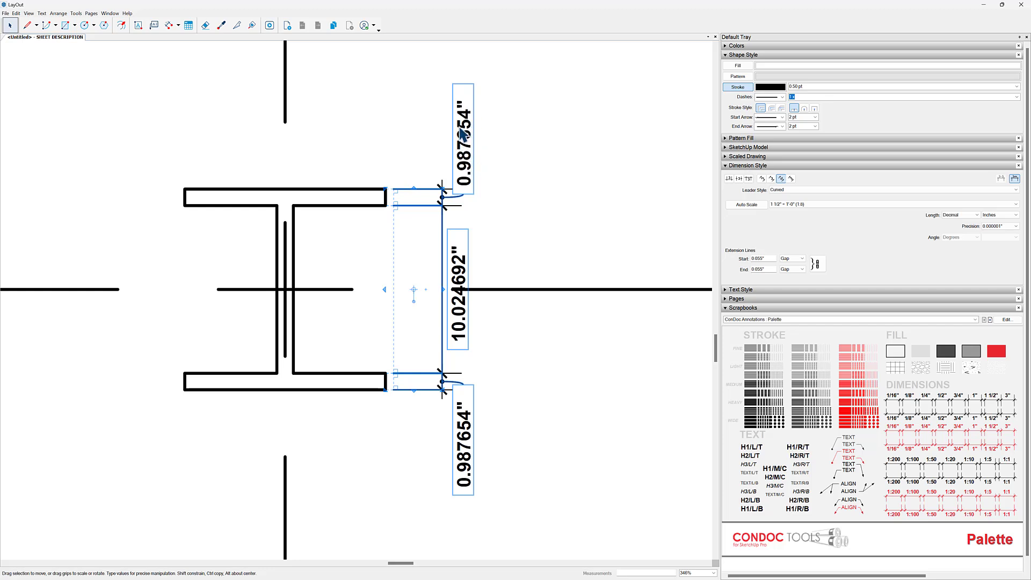
# - Examine the plan's column grid dimensions and axis angles, and check the overall sheet layout with the column detail
pyautogui.scroll(-4, 545, 267)
pyautogui.moveTo(317, 255); pyautogui.dragTo(589, 308, button='middle')
pyautogui.scroll(-3, 589, 307)
pyautogui.moveTo(279, 241); pyautogui.dragTo(452, 385, button='middle')
pyautogui.moveTo(261, 204); pyautogui.dragTo(529, 402, button='middle')
pyautogui.scroll(4, 311, 217)
pyautogui.moveTo(308, 214); pyautogui.dragTo(347, 275, button='middle')
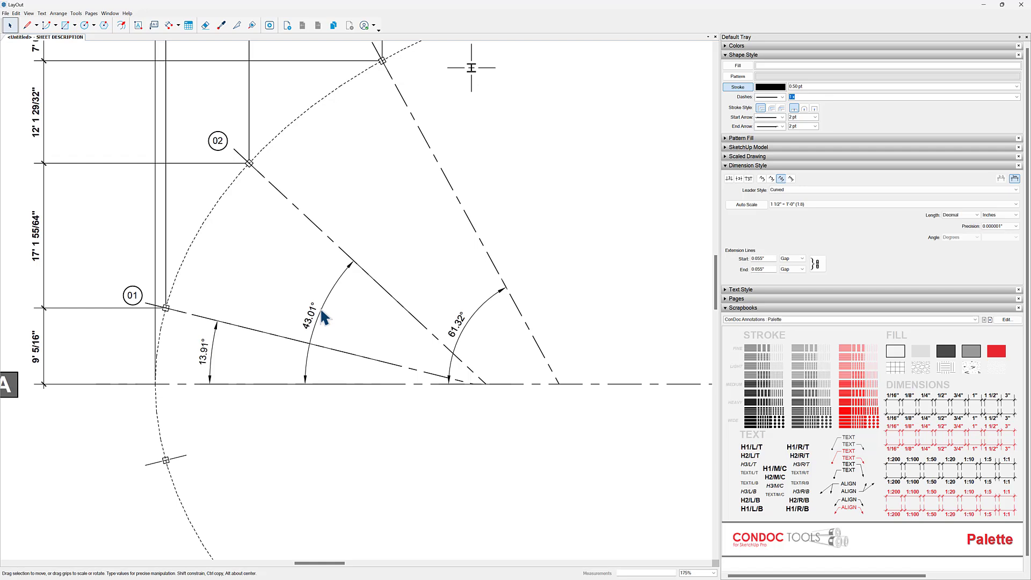
pyautogui.scroll(-4, 315, 290)
pyautogui.moveTo(320, 304); pyautogui.dragTo(306, 387, button='middle')
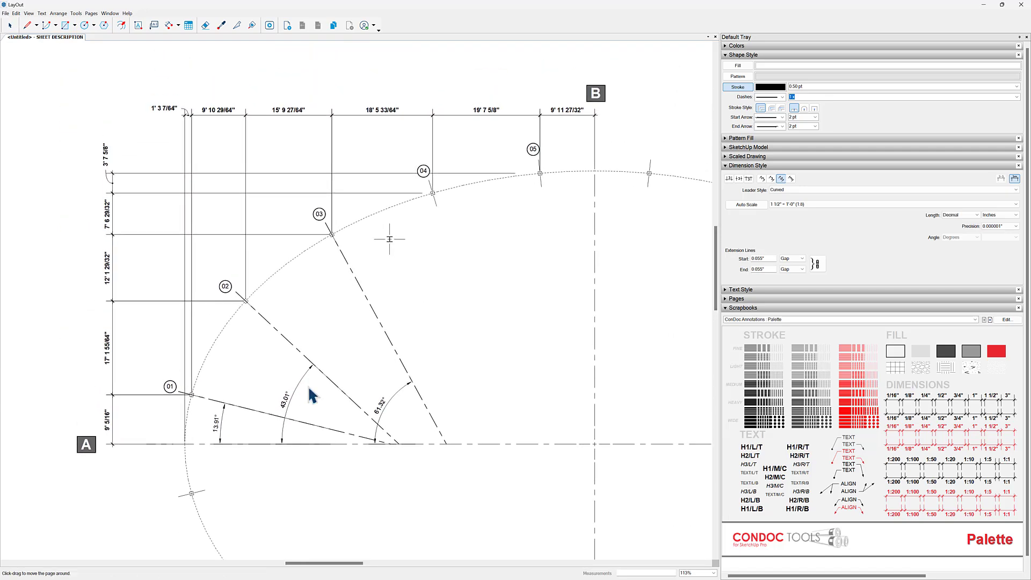
pyautogui.scroll(2, 340, 285)
pyautogui.moveTo(341, 294); pyautogui.dragTo(350, 309, button='middle')
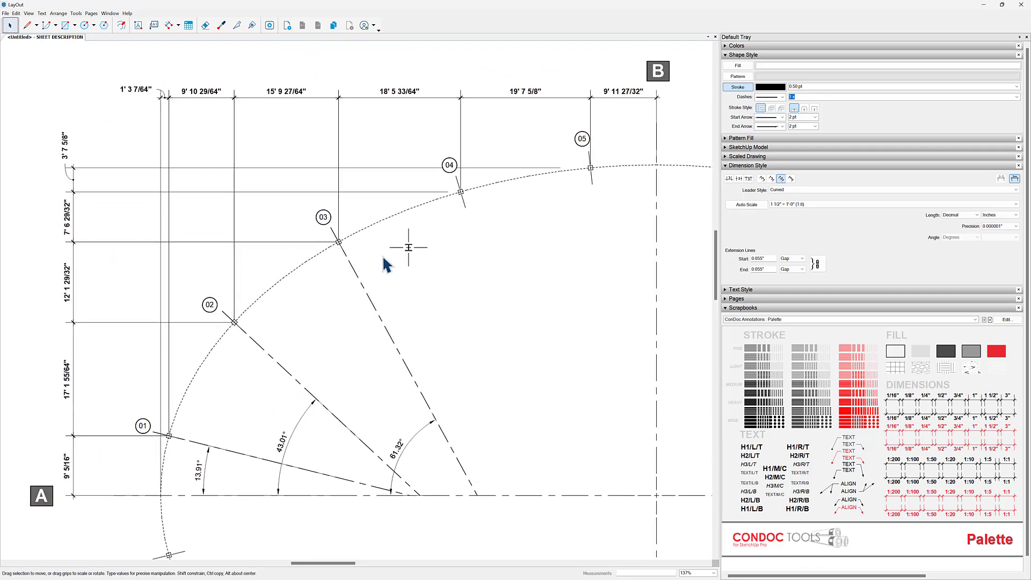
pyautogui.scroll(-3, 333, 191)
pyautogui.moveTo(437, 257); pyautogui.dragTo(340, 201, button='middle')
pyautogui.scroll(-2, 341, 202)
pyautogui.scroll(-1, 421, 253)
pyautogui.moveTo(410, 233); pyautogui.dragTo(396, 212, button='middle')
pyautogui.moveTo(552, 257); pyautogui.dragTo(546, 294, button='middle')
# - Place the large round-tag drawing title from the ConDoc Annotations scrapbook below the plan's lower-left edge as title 1
pyautogui.click(547, 295)
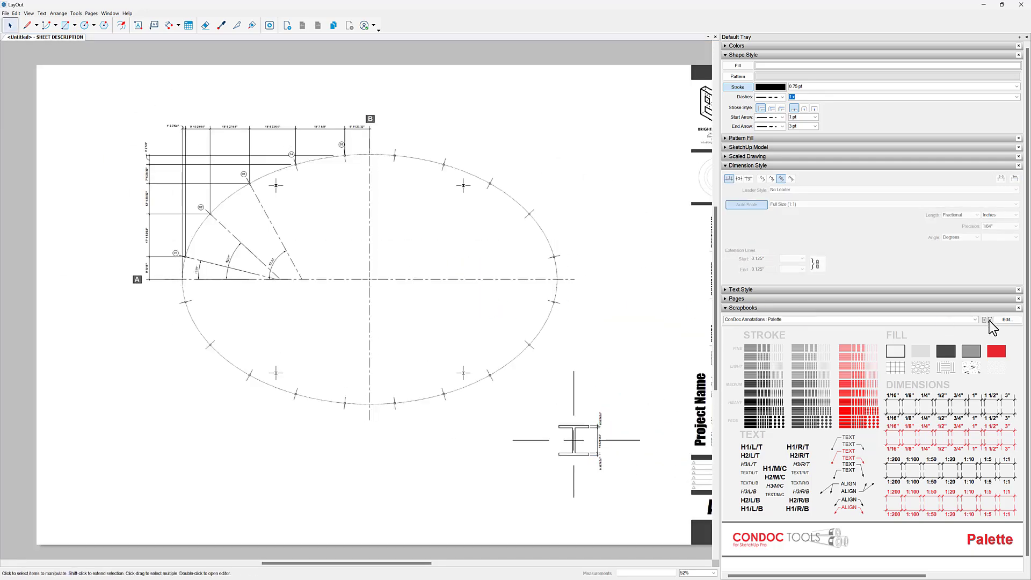
pyautogui.click(990, 319)
pyautogui.click(792, 459)
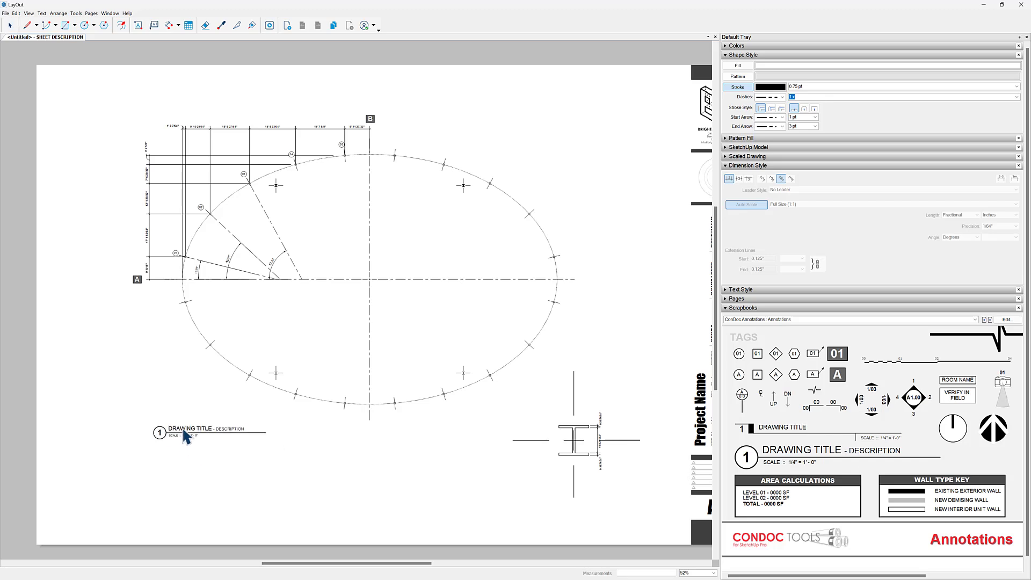
pyautogui.click(184, 425)
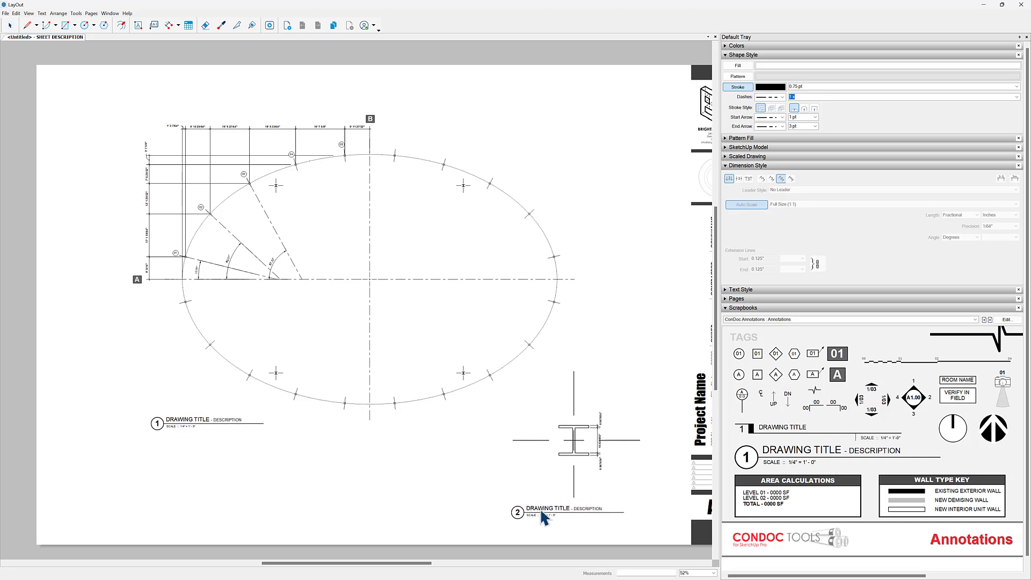
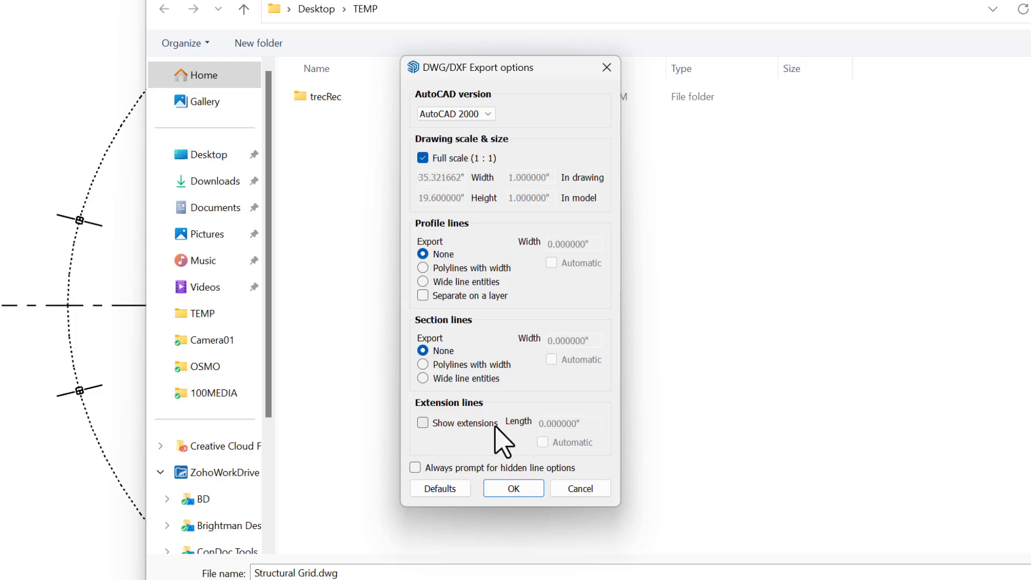
# - Accept the full-scale AutoCAD 2000 options and export the plan as Structural Grid.dwg to the TEMP folder
pyautogui.click(514, 488)
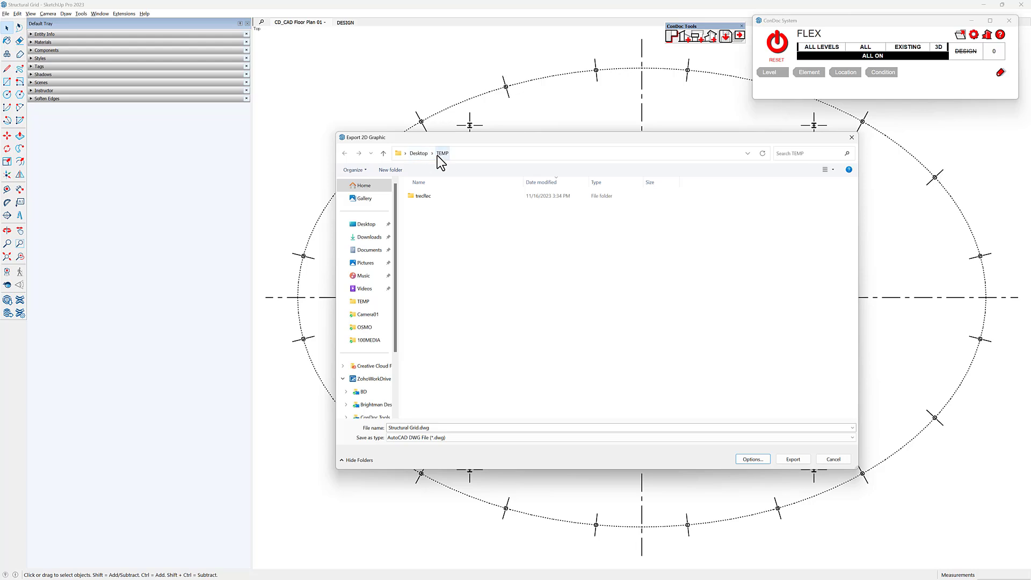
pyautogui.click(466, 426)
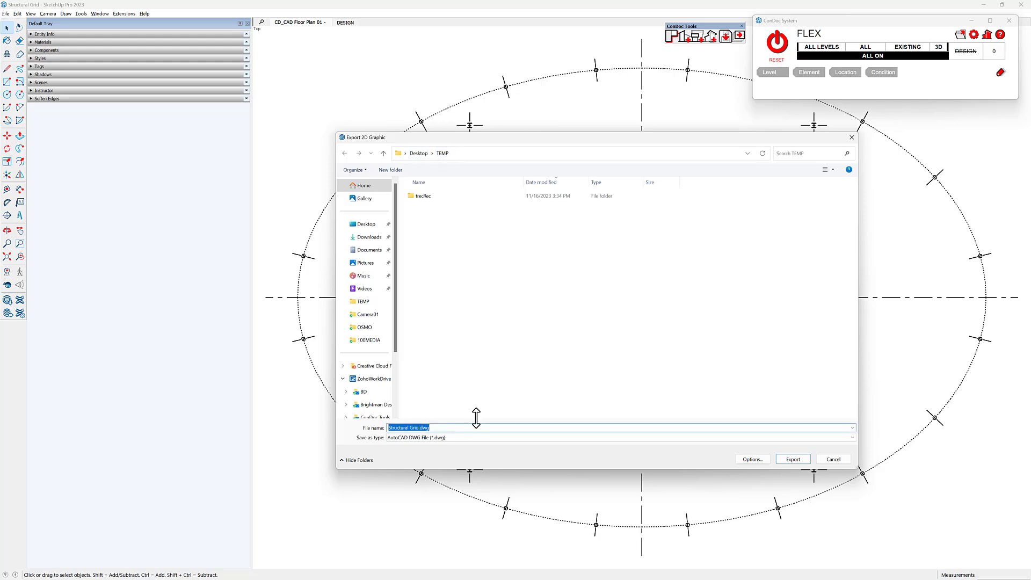
pyautogui.click(793, 459)
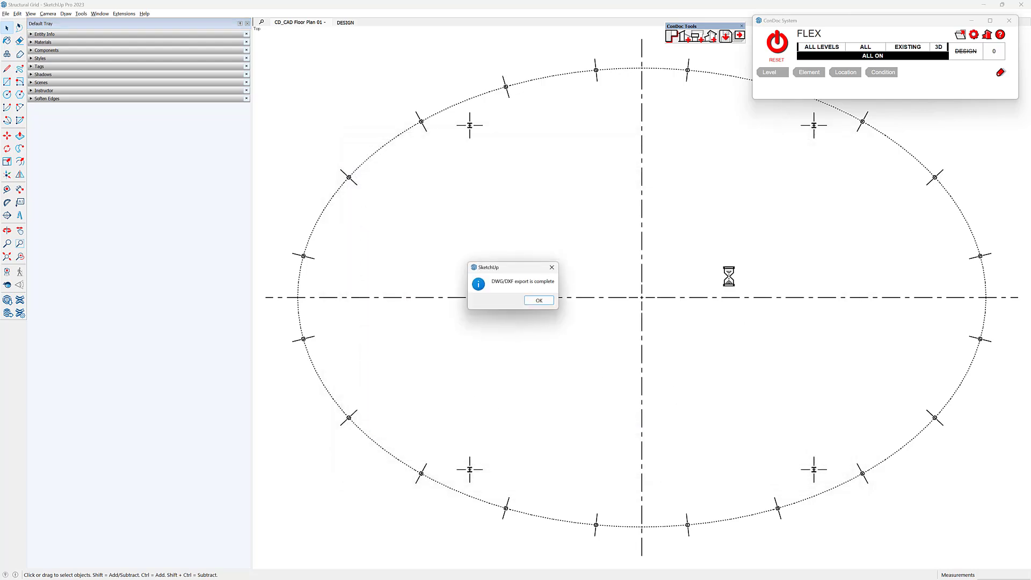
pyautogui.click(545, 299)
# - Switch to LibreCAD and maximize its window
pyautogui.press('super')
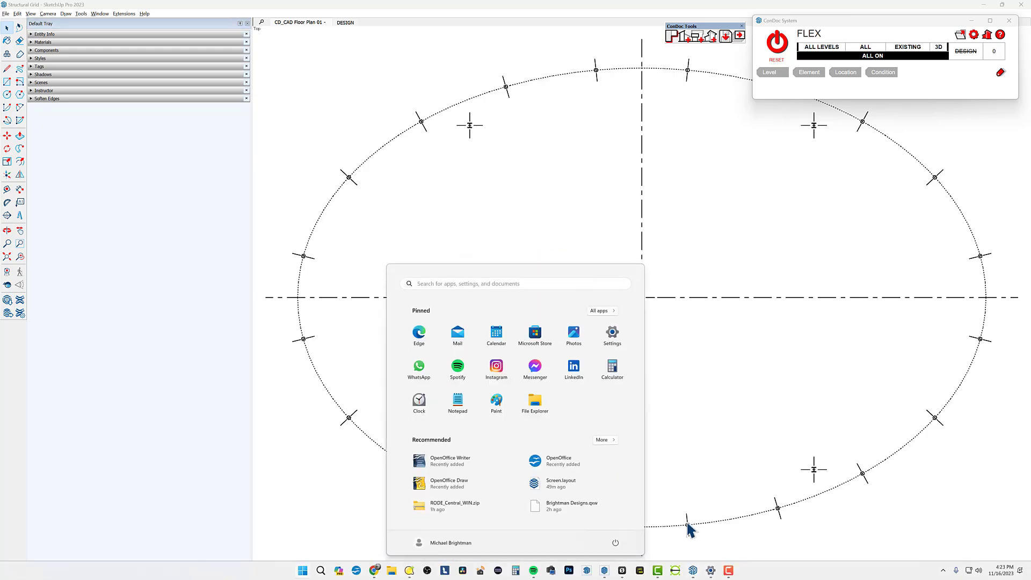
pyautogui.click(674, 570)
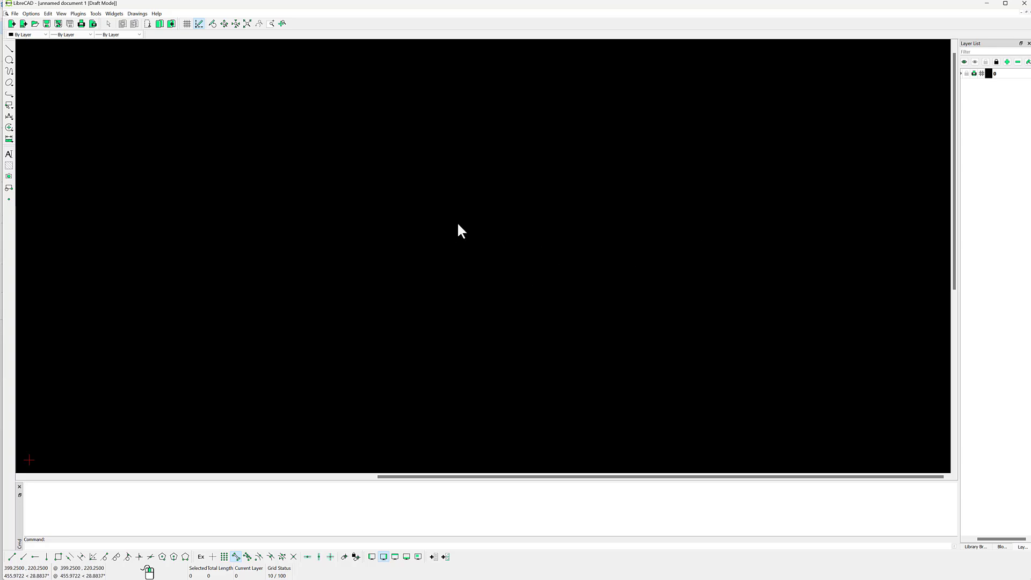
pyautogui.click(1004, 4)
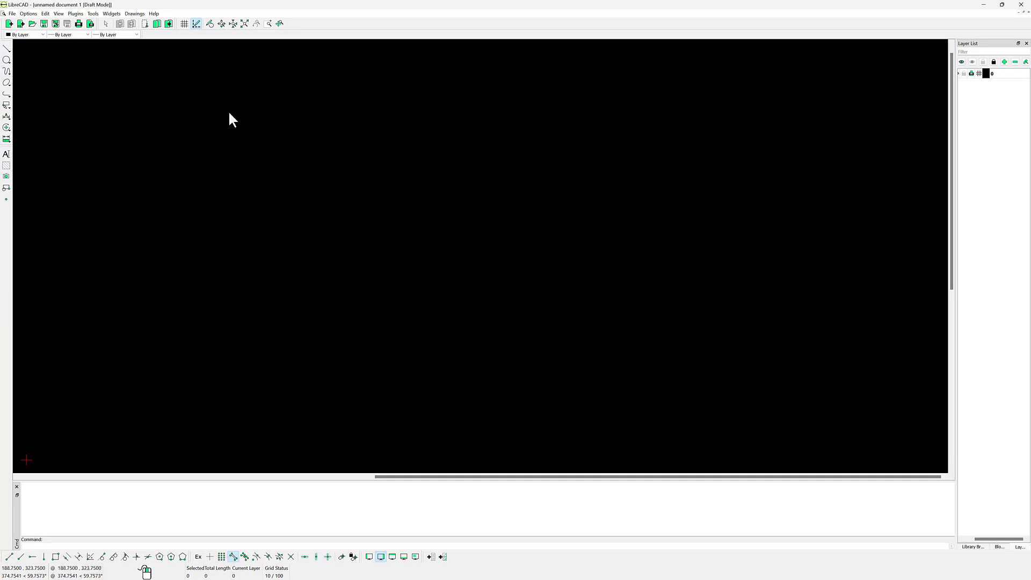
# - Open Structural Grid.dwg from the TEMP folder and show the whole elliptical column plan
pyautogui.hotkey('ctrl', 'o')
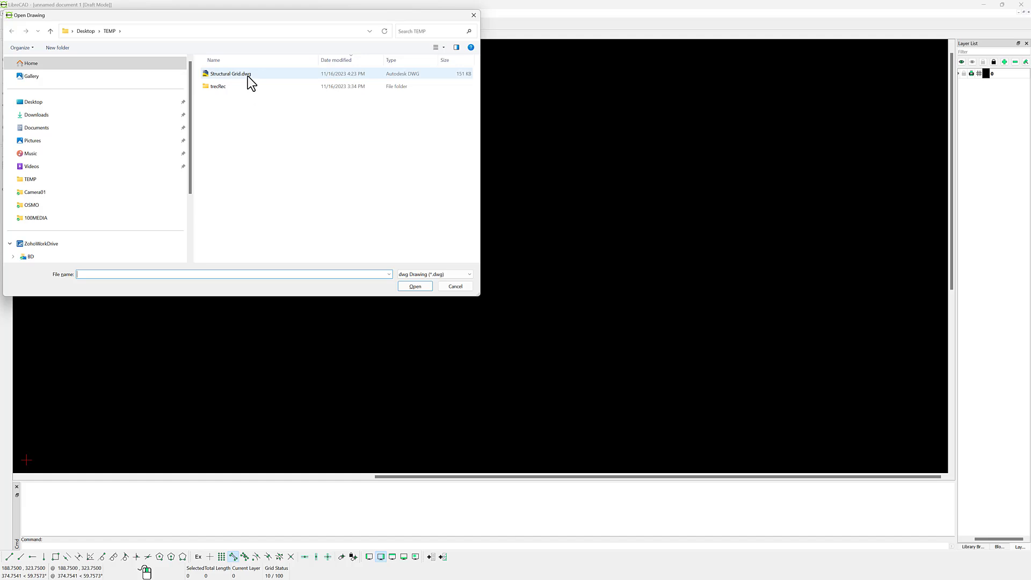
pyautogui.click(247, 77)
pyautogui.moveTo(244, 17); pyautogui.dragTo(459, 100)
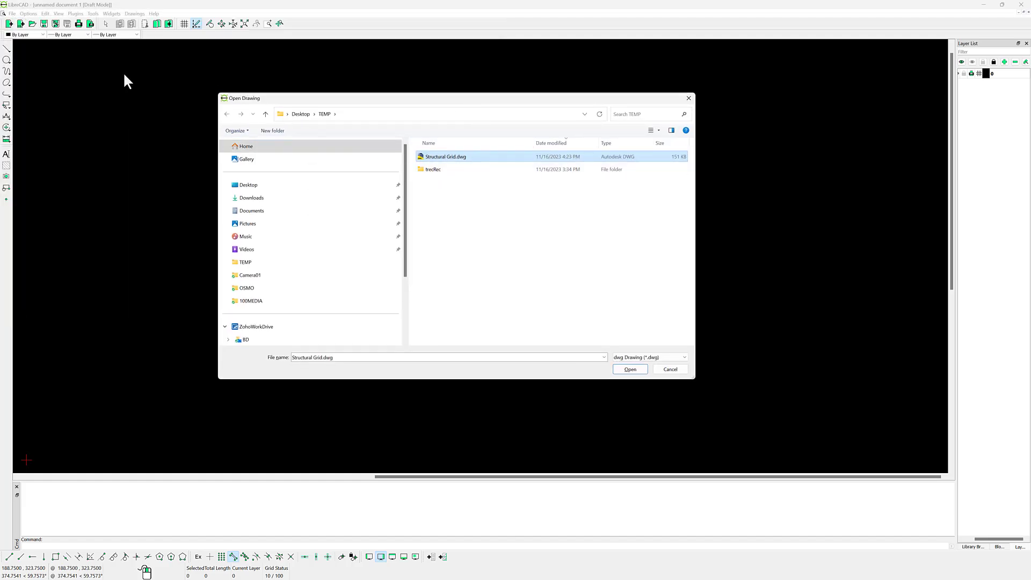
pyautogui.doubleClick(455, 157)
pyautogui.click(556, 312)
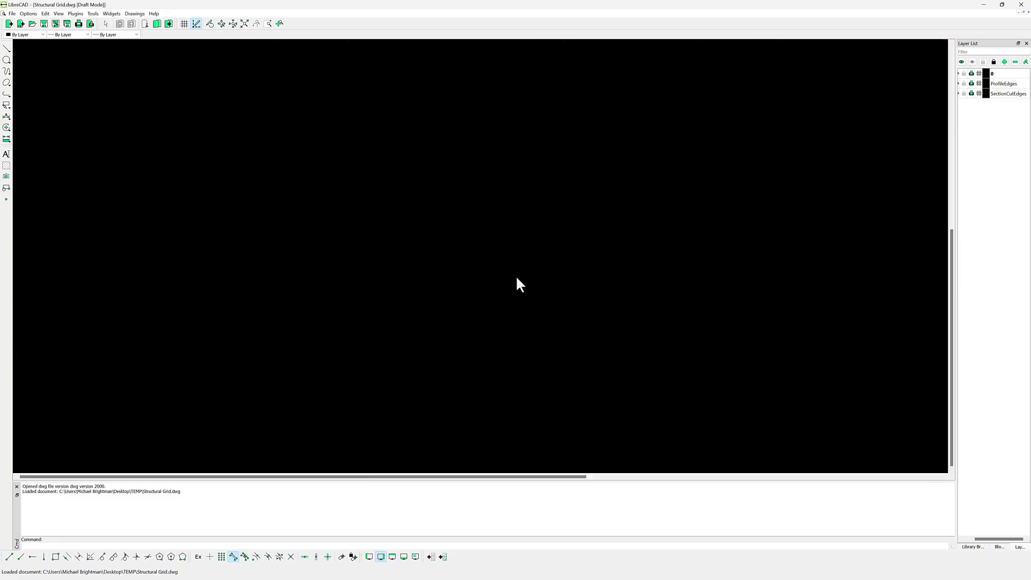
pyautogui.middleClick(507, 232)
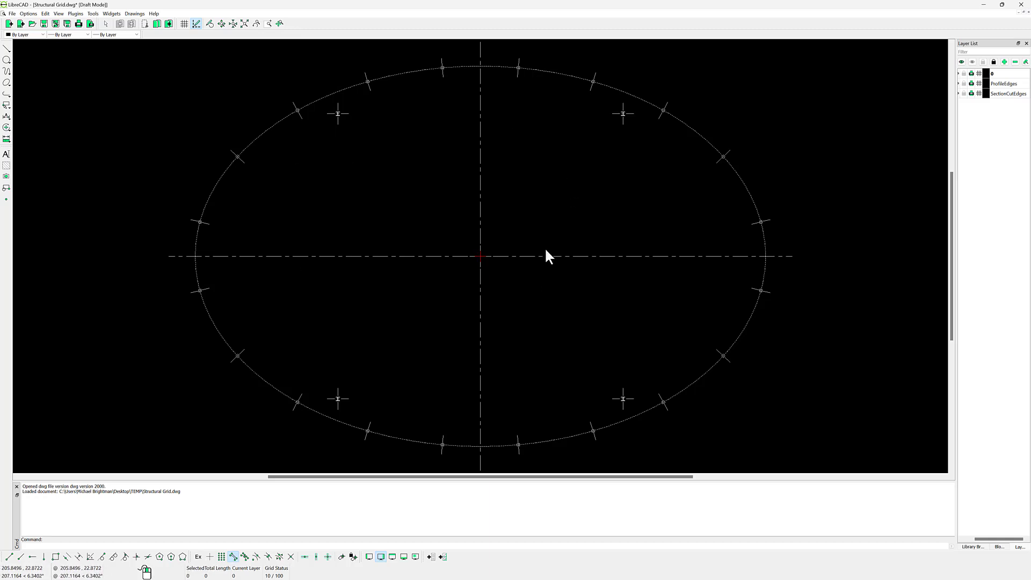
# - Open the unit settings in the current drawing's preferences
pyautogui.click(29, 15)
pyautogui.moveTo(40, 14)
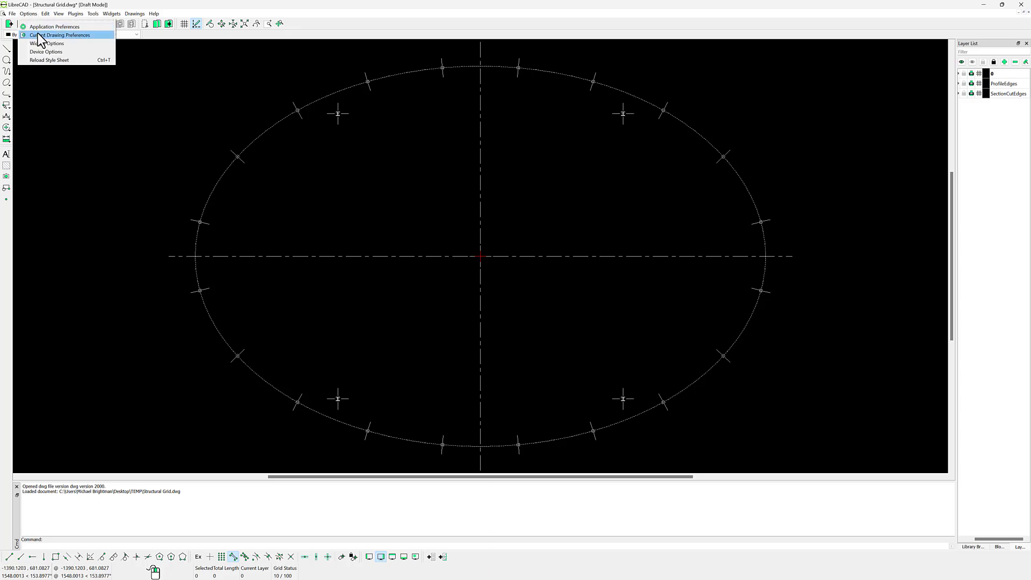
pyautogui.click(38, 34)
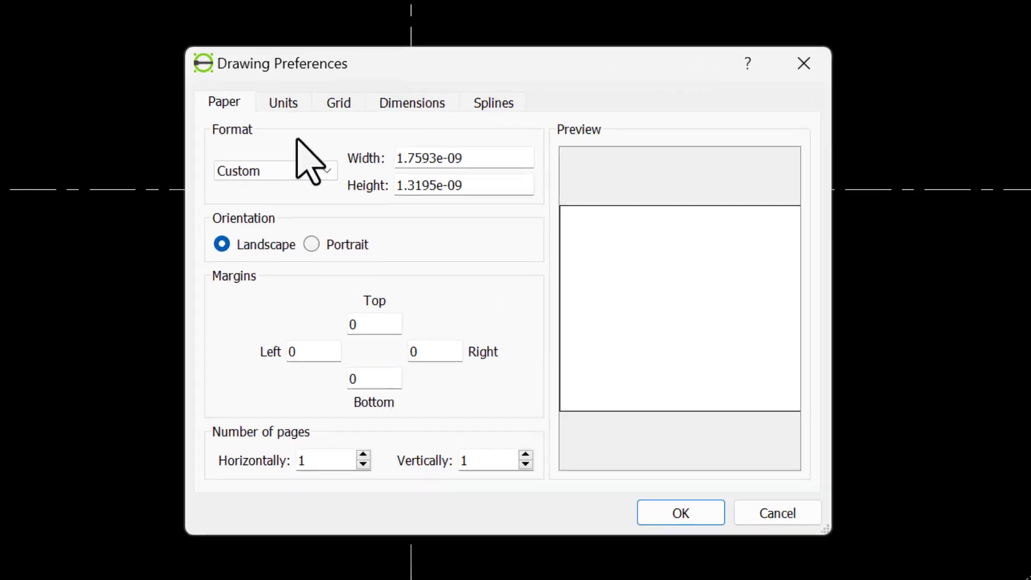
pyautogui.click(284, 101)
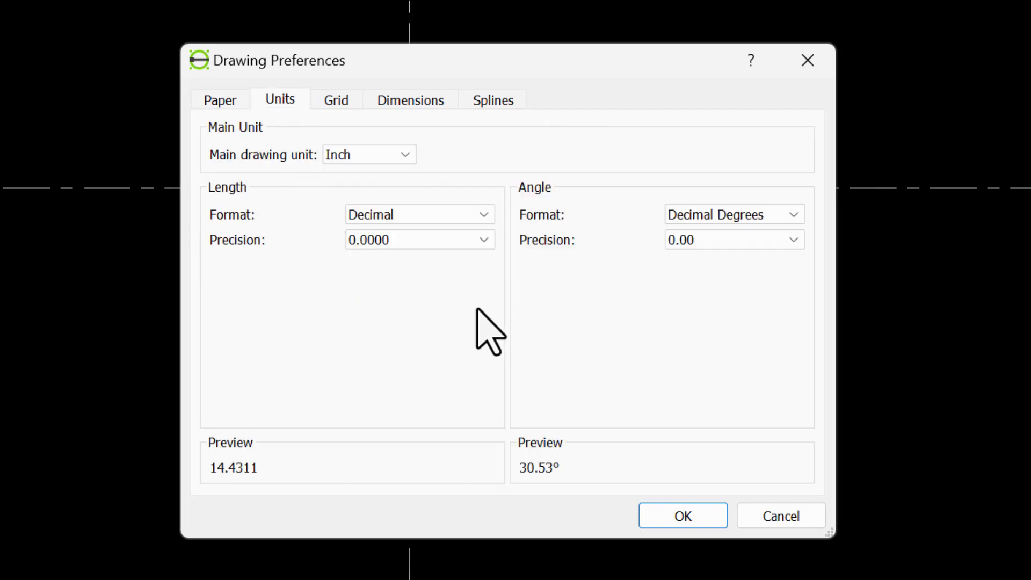
# - Try the Architectural length format with a precision of 0'-0 1/128"
pyautogui.click(402, 219)
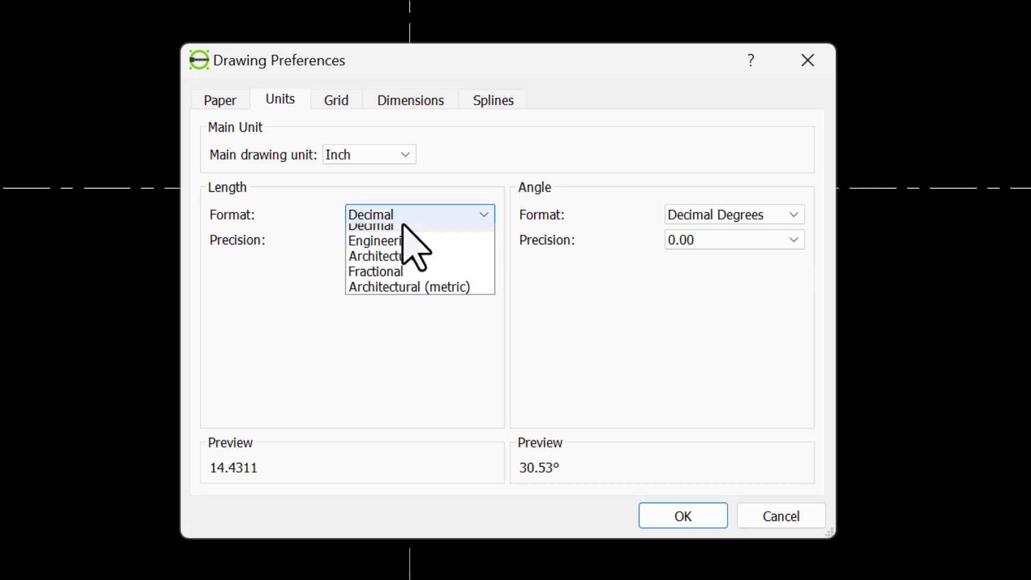
pyautogui.click(408, 294)
pyautogui.click(408, 214)
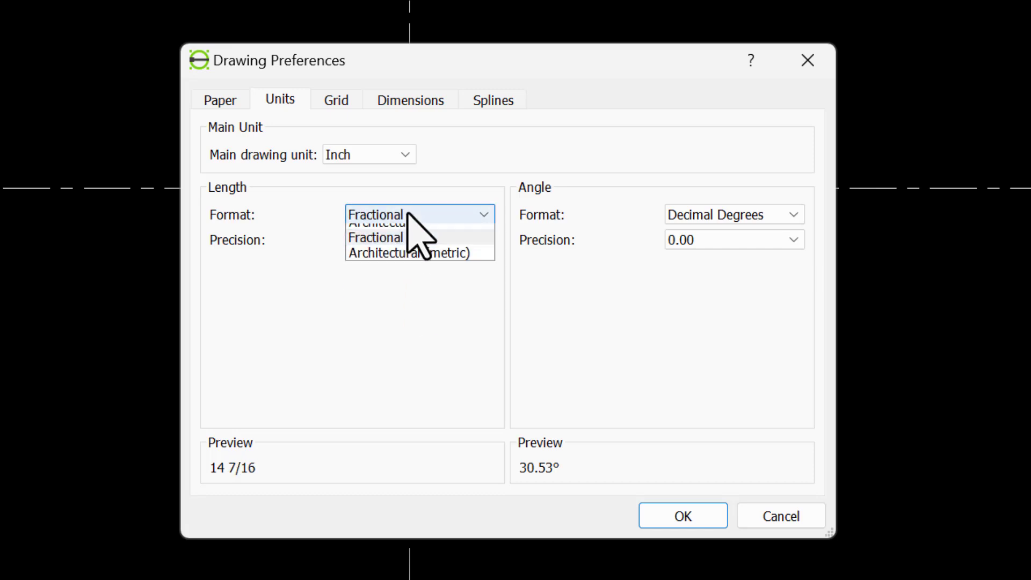
pyautogui.click(406, 279)
pyautogui.click(404, 240)
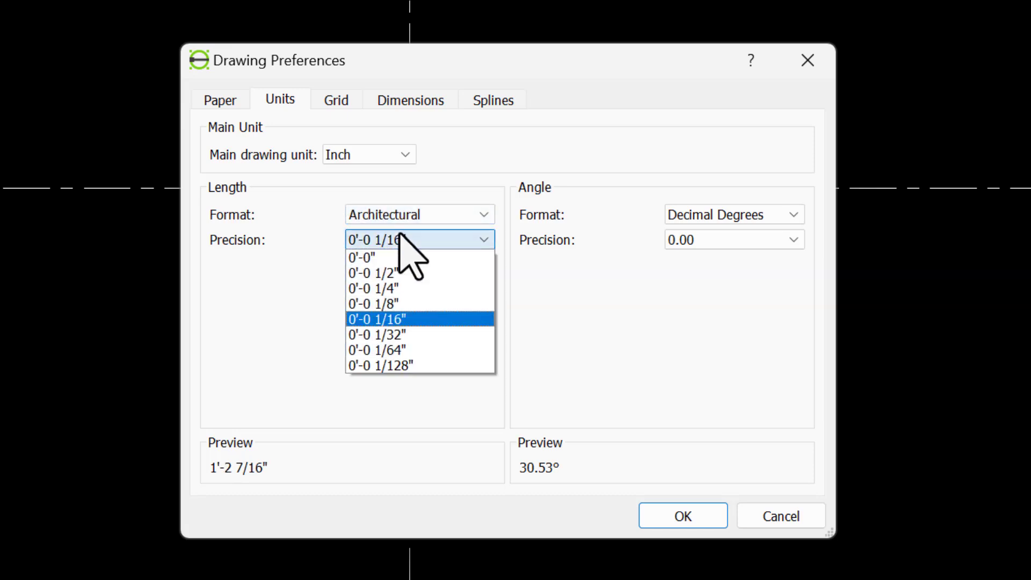
pyautogui.click(404, 364)
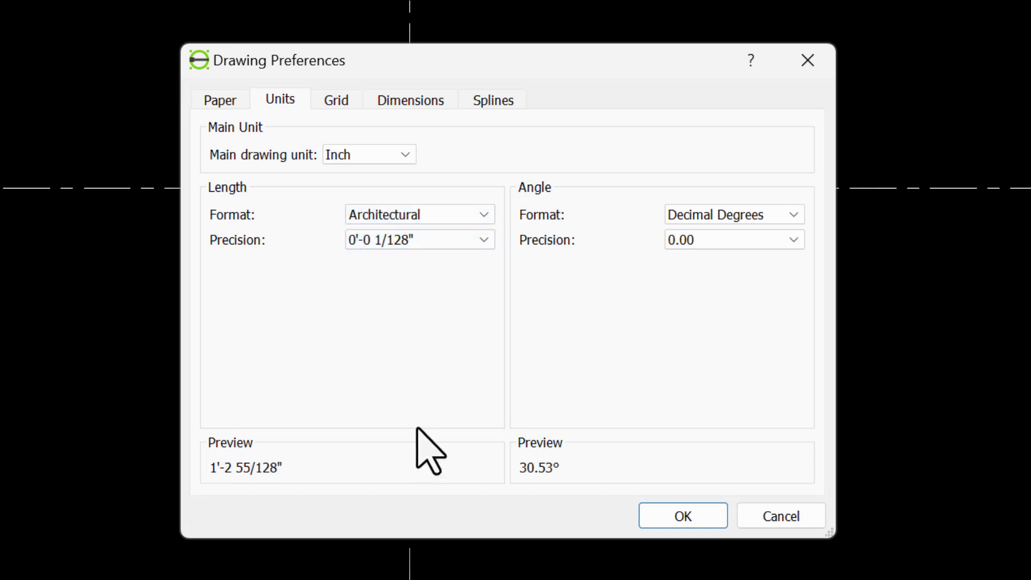
# - Set the length format to Decimal with both length and angle precision at 0.00000000, and apply the drawing preferences
pyautogui.click(404, 215)
pyautogui.click(409, 246)
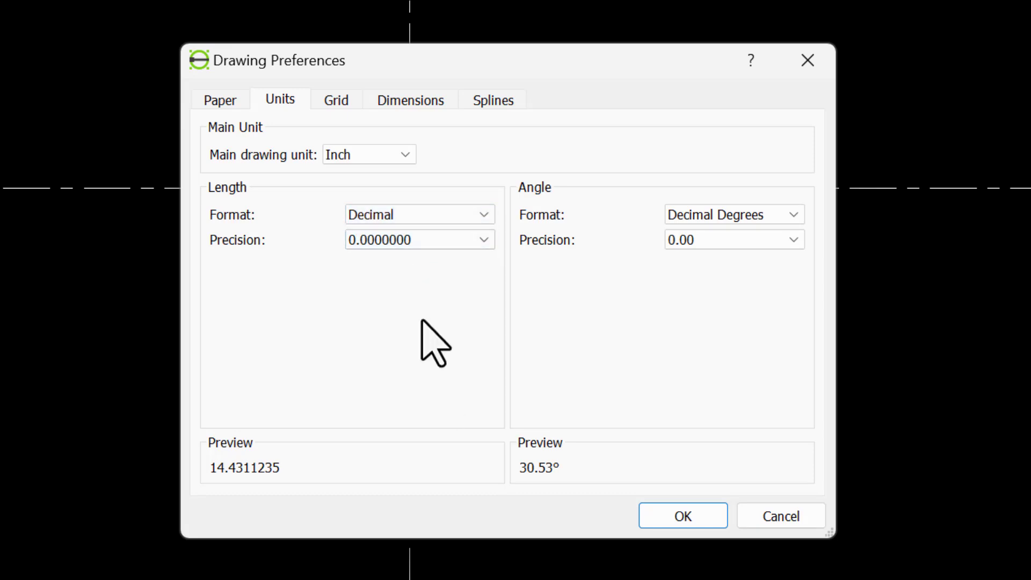
pyautogui.click(385, 242)
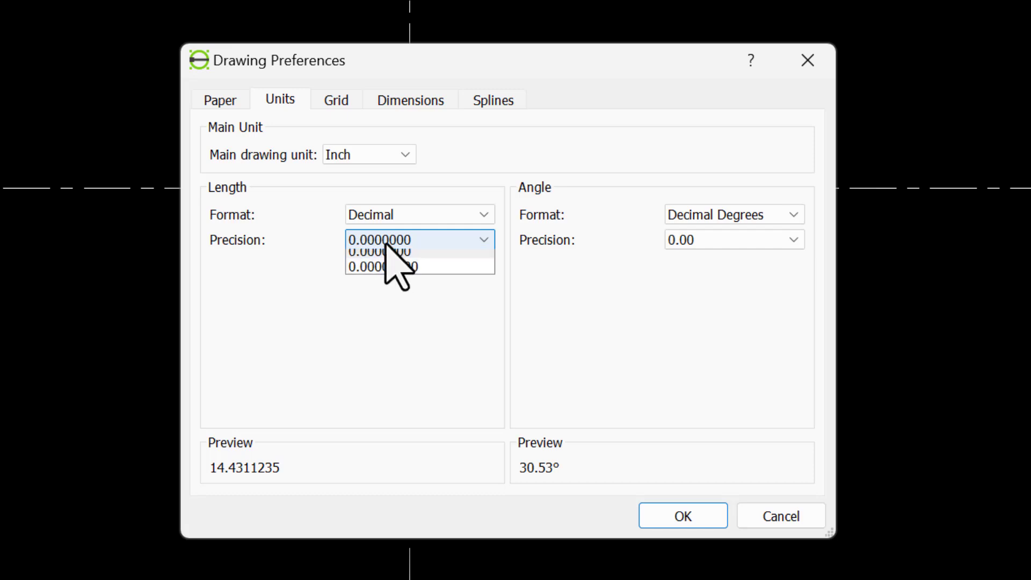
pyautogui.click(414, 381)
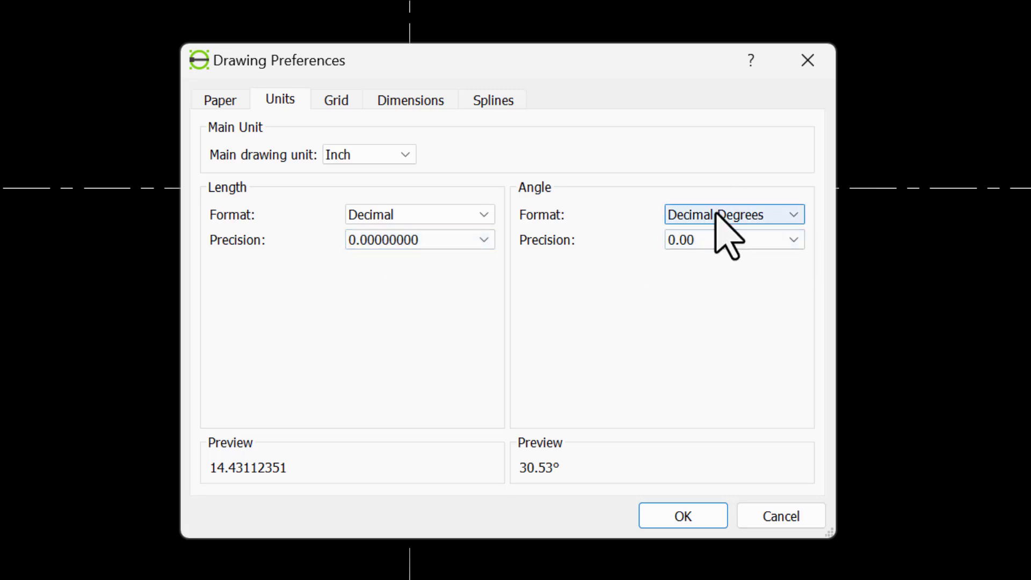
pyautogui.click(718, 240)
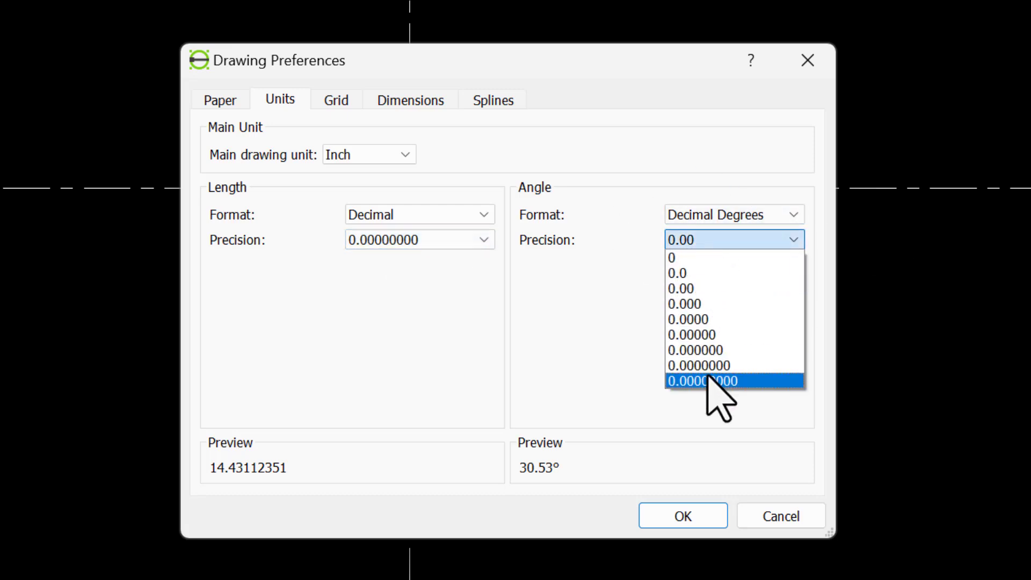
pyautogui.click(708, 376)
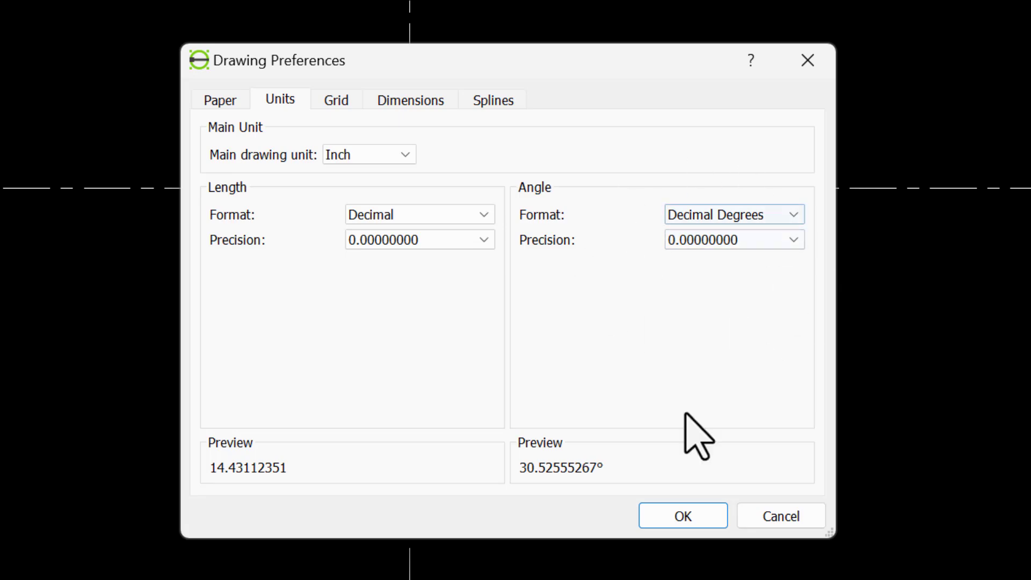
pyautogui.click(678, 514)
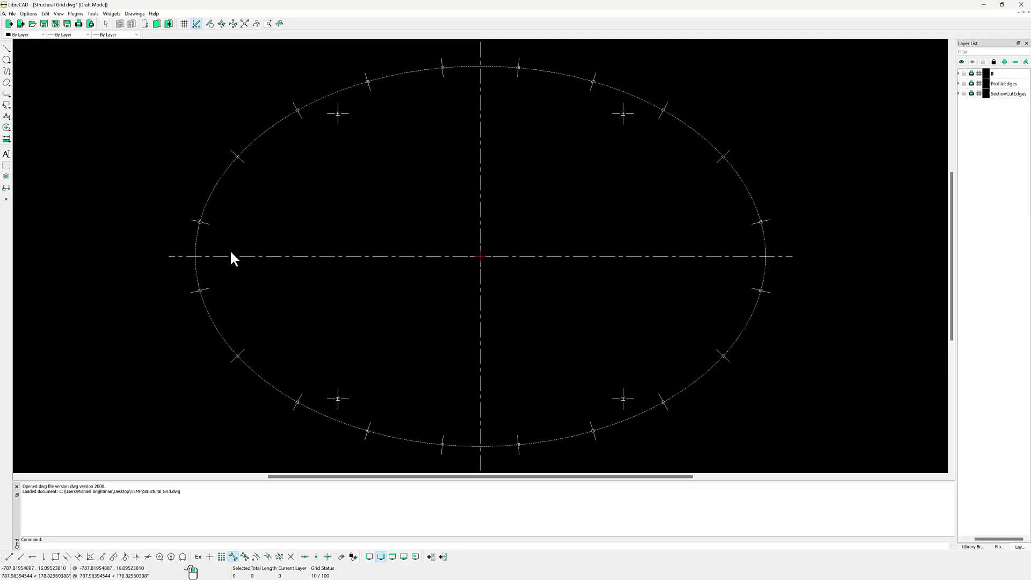
# - Measure the top flange's thickness point to point at the right end of the plan's upper-left I-shaped column
pyautogui.scroll(5, 253, 184)
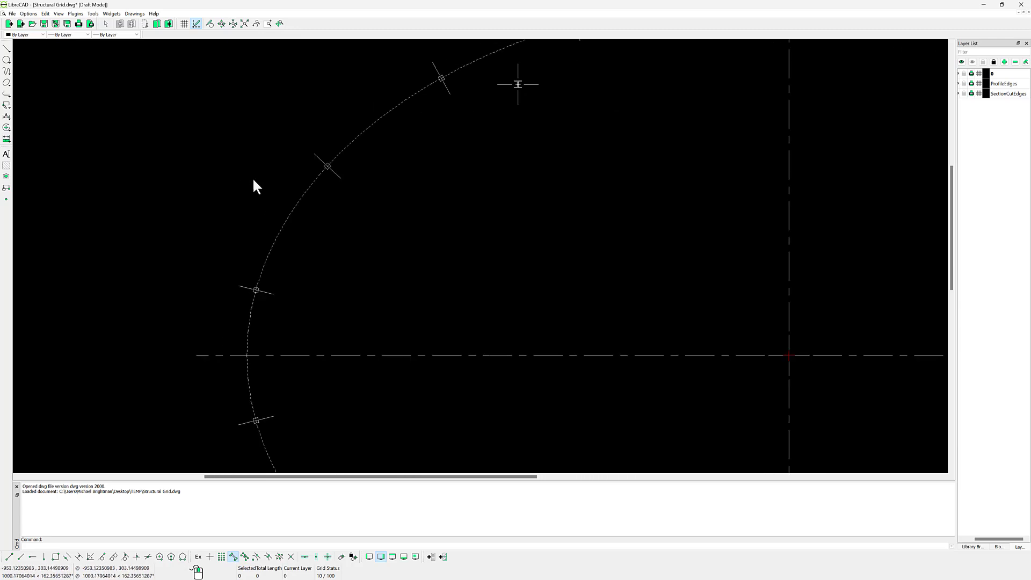
pyautogui.moveTo(343, 272); pyautogui.dragTo(356, 299, button='middle')
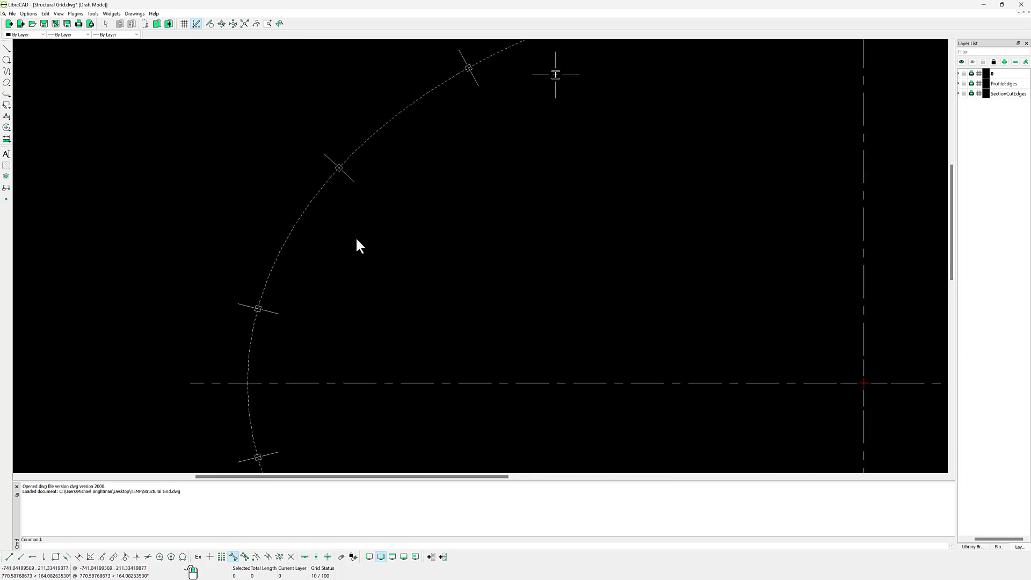
pyautogui.click(7, 139)
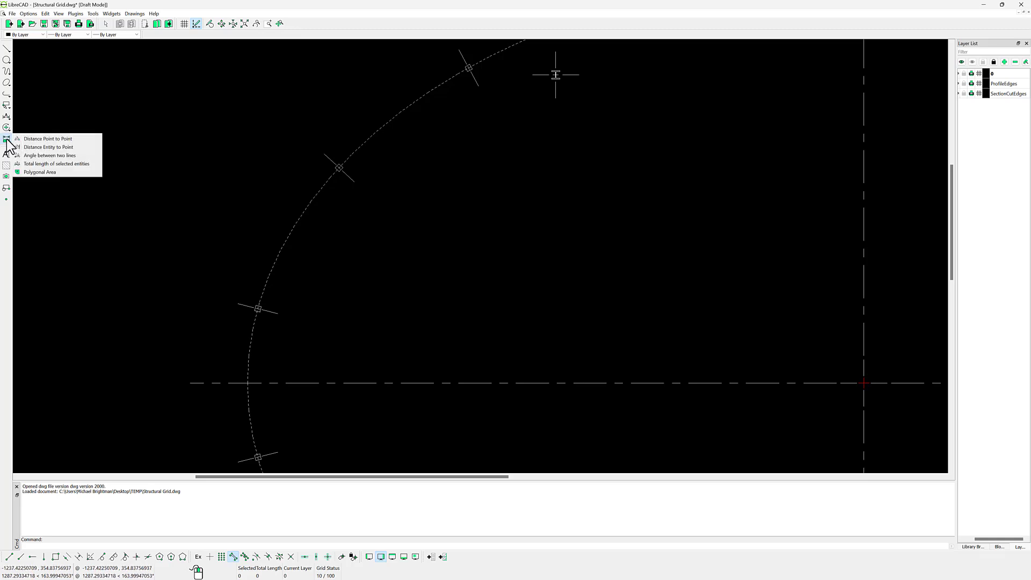
pyautogui.click(54, 142)
pyautogui.scroll(5, 561, 69)
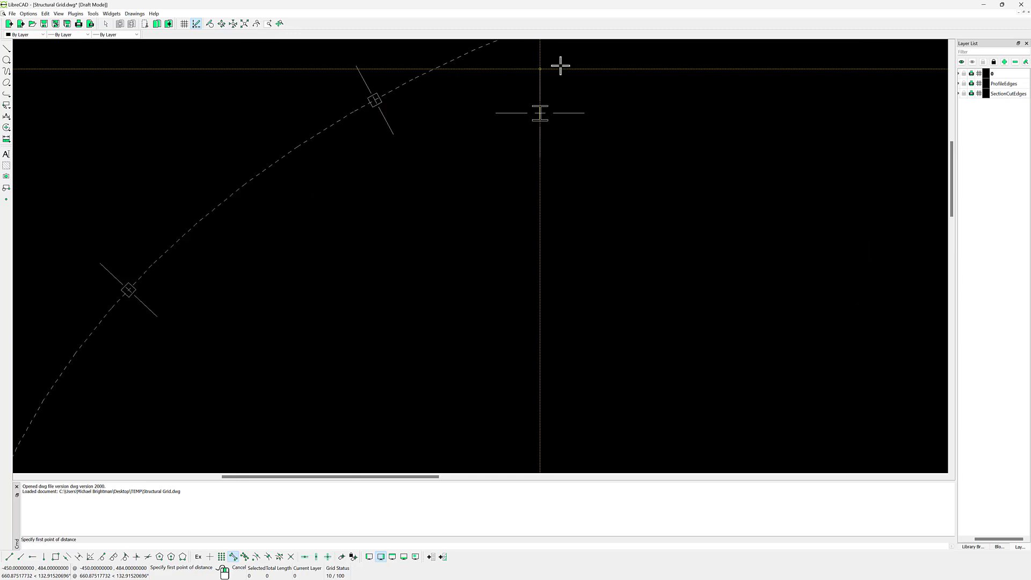
pyautogui.scroll(10, 535, 142)
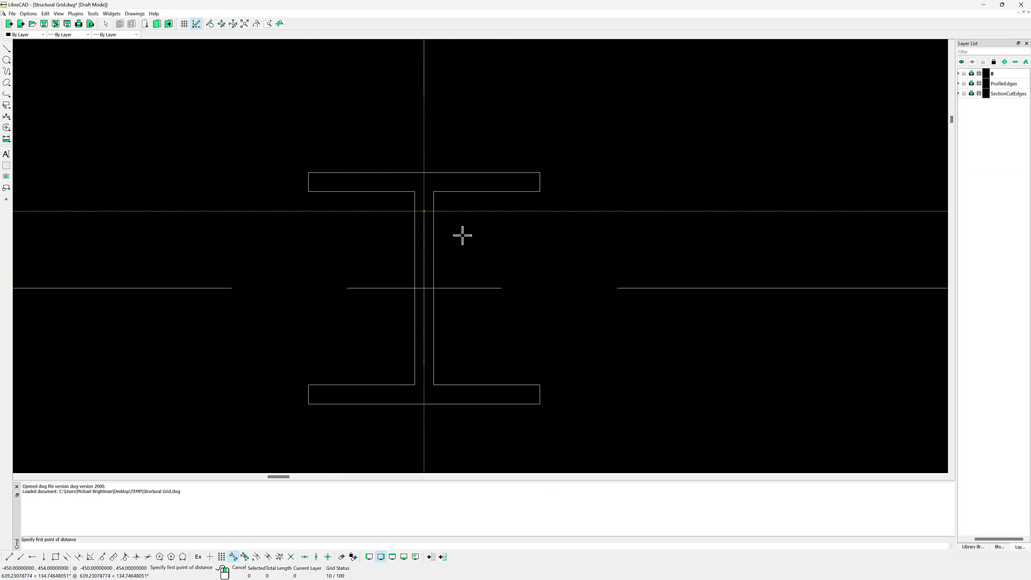
pyautogui.click(567, 181)
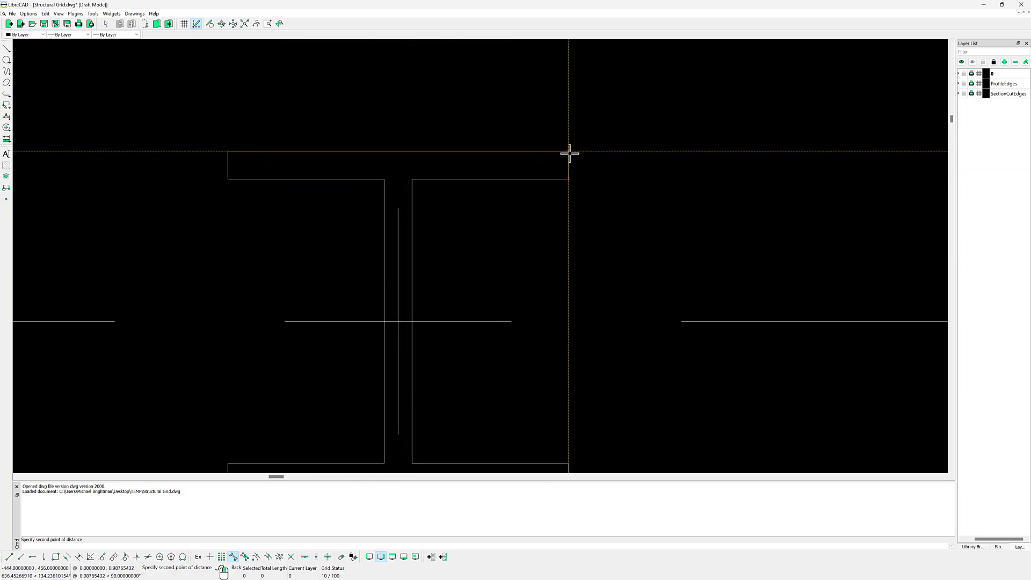
pyautogui.click(568, 152)
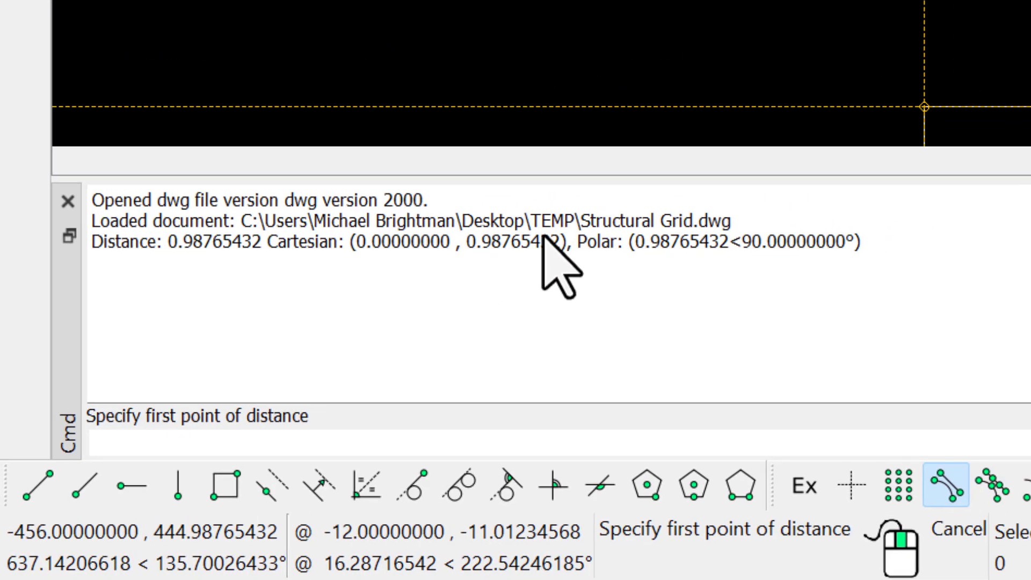
# - Switch to SketchUp, measure the same column's top flange thickness with the Tape Measure, and return to LibreCAD to compare the distances
pyautogui.hotkey('alt', 'Tab')
pyautogui.press('Tab')
pyautogui.click(478, 112)
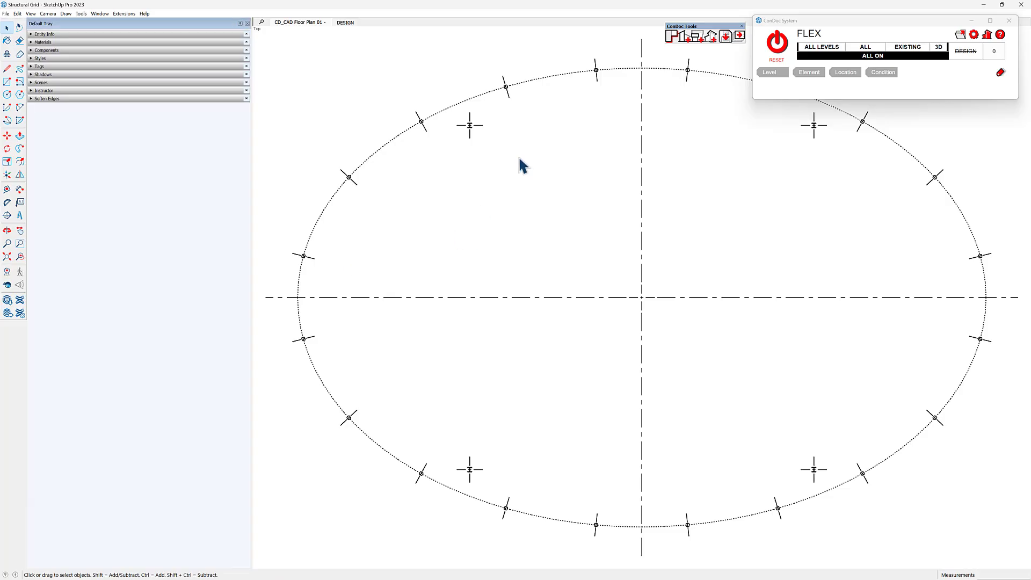
pyautogui.scroll(5, 459, 145)
pyautogui.scroll(8, 451, 161)
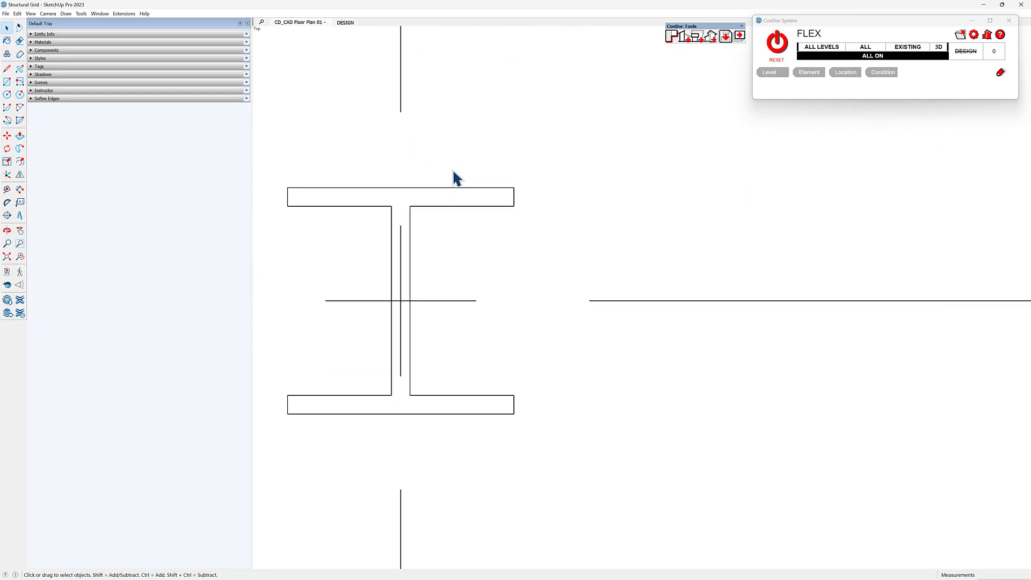
pyautogui.press('t')
pyautogui.click(529, 215)
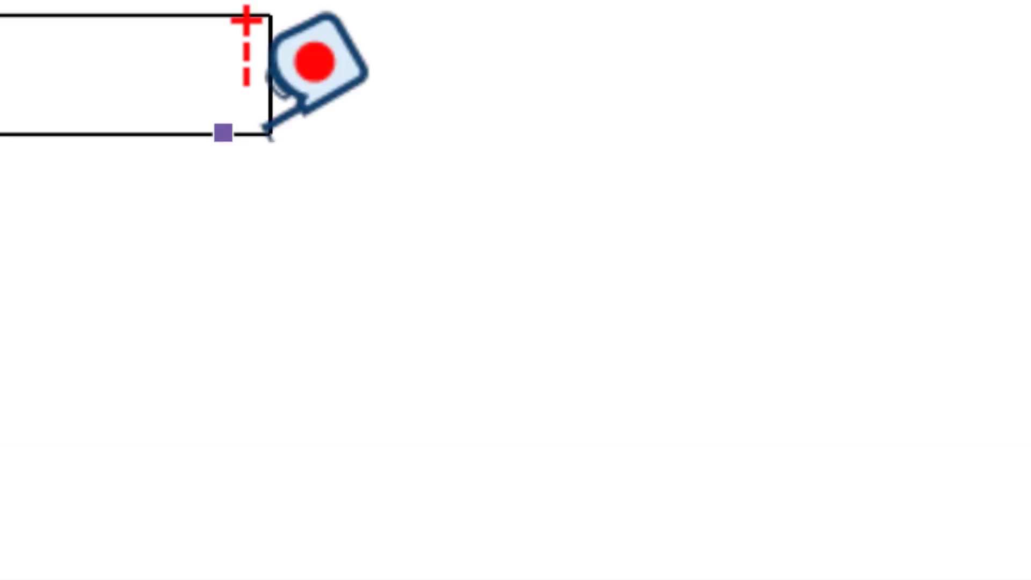
pyautogui.moveTo(576, 251)
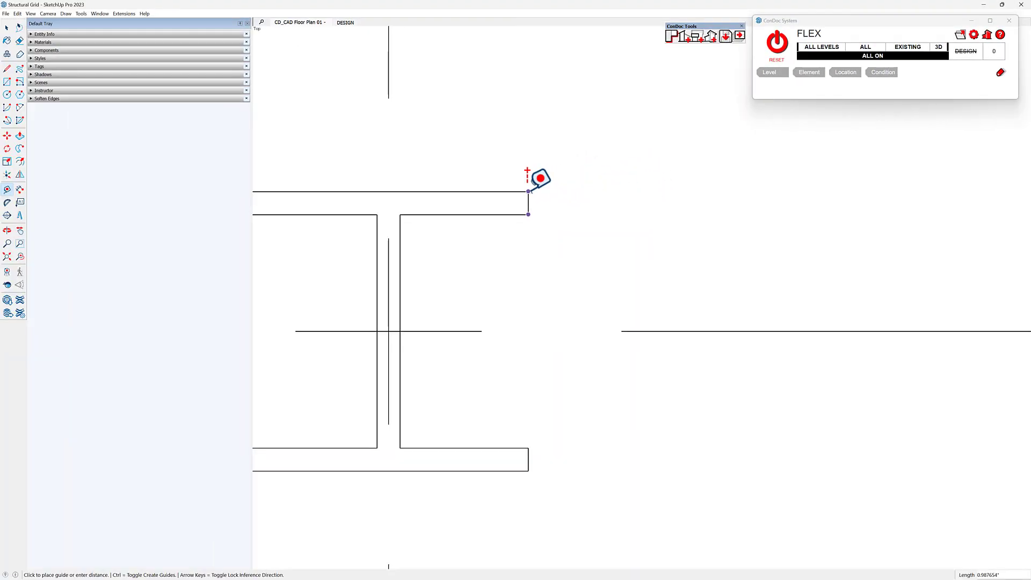
pyautogui.hotkey('alt', 'Tab')
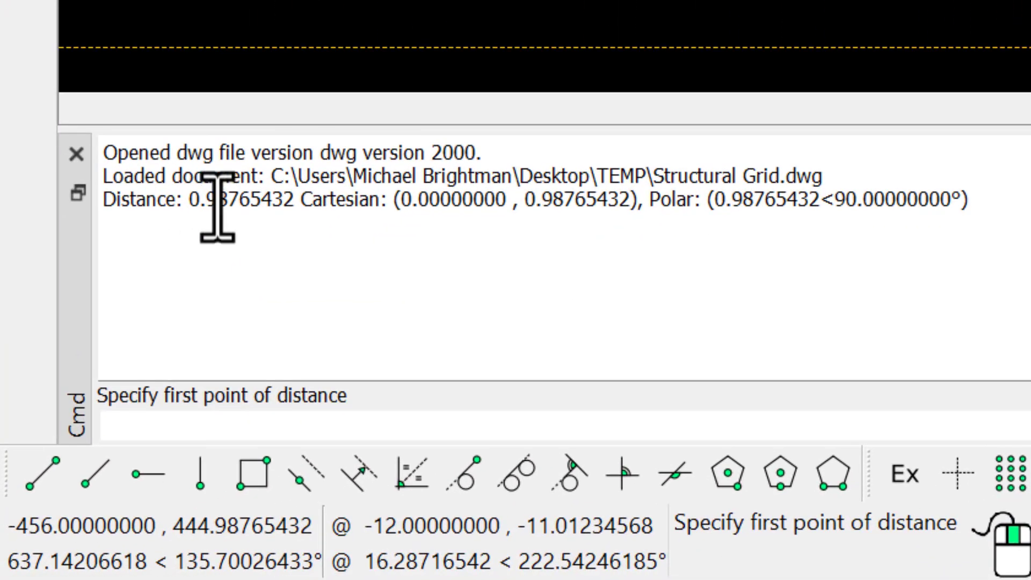
# - Highlight the decimals of the measured distance in the command history, and switch to LayOut to compare them with the I-shaped column's flange dimensions
pyautogui.moveTo(206, 209); pyautogui.dragTo(294, 210)
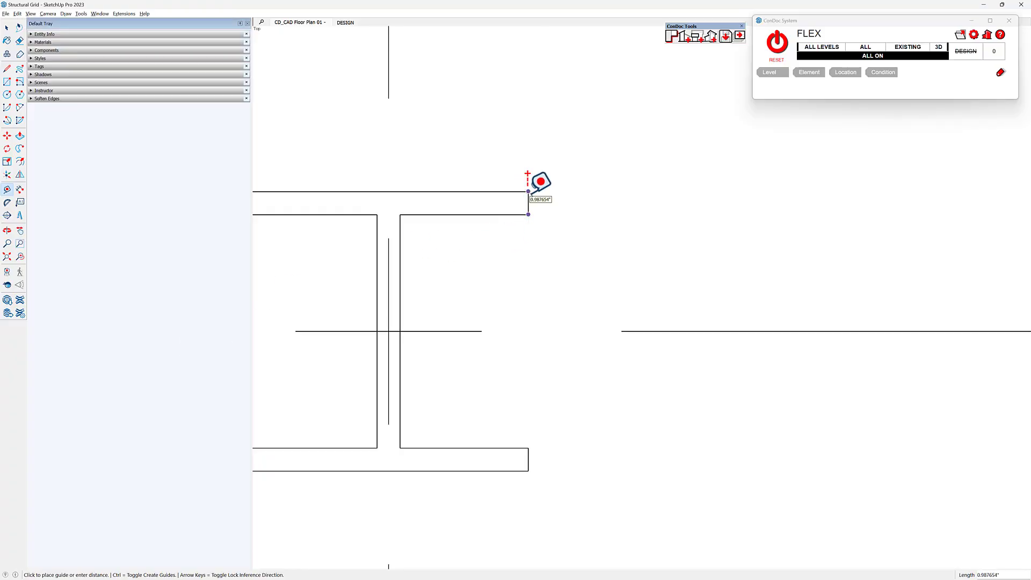
pyautogui.hotkey('alt', 'Tab')
pyautogui.hotkey('alt', 'Tab')
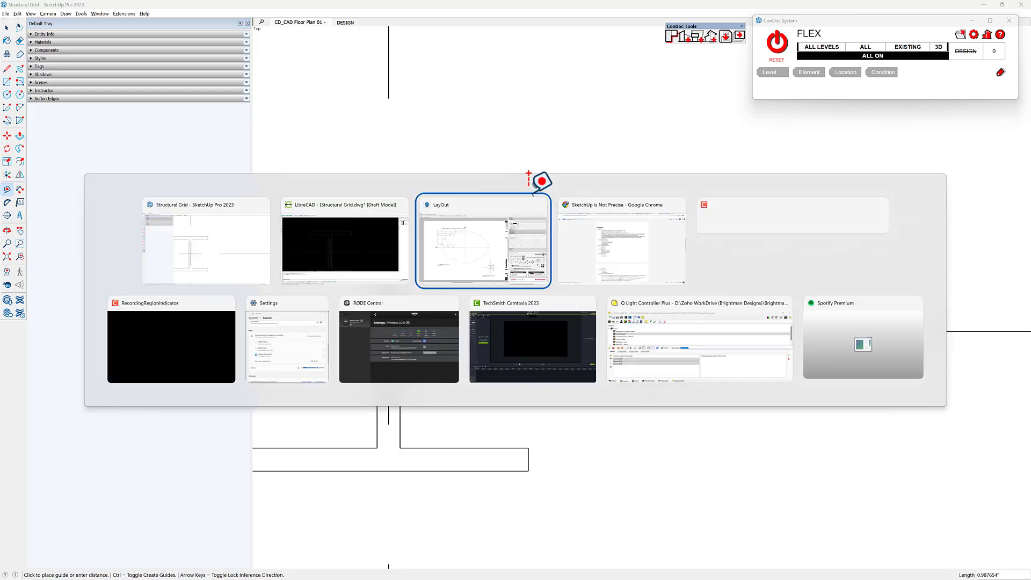
pyautogui.moveTo(574, 428); pyautogui.dragTo(502, 230, button='middle')
pyautogui.scroll(11, 485, 154)
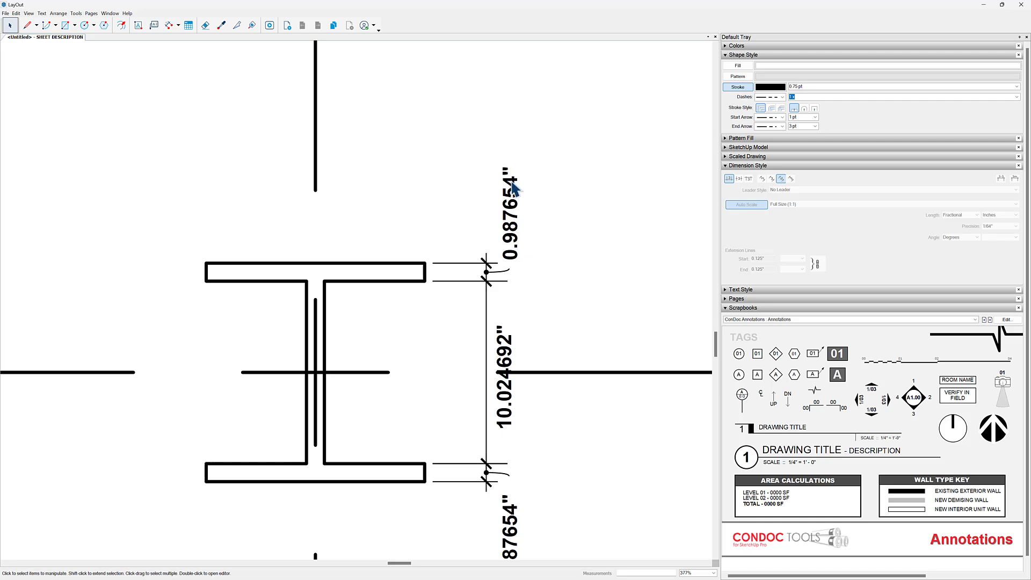
pyautogui.scroll(-10, 524, 396)
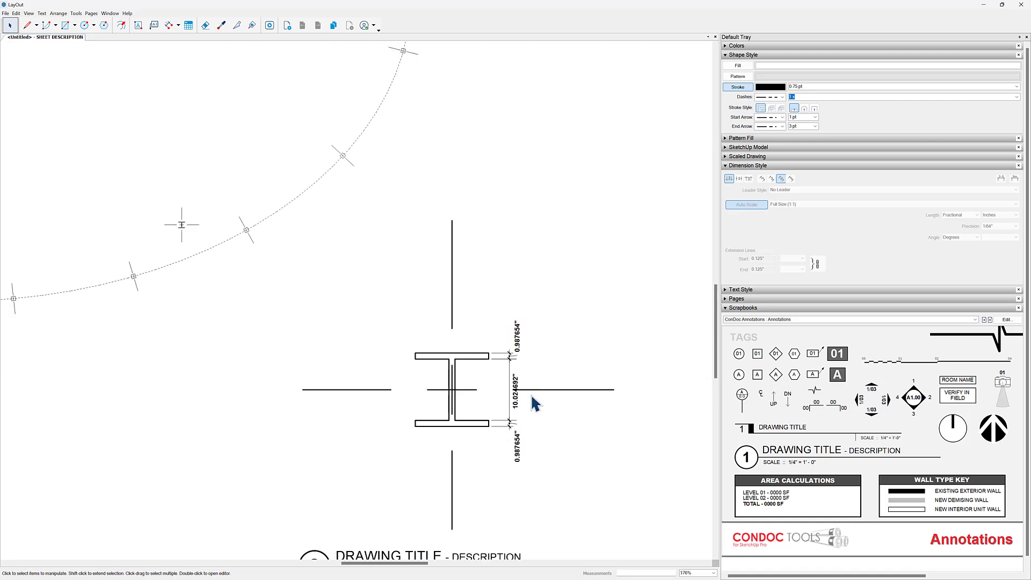
# - Examine the angle dimensions of columns 01, 02 and 03 against centerline A on the LayOut sheet
pyautogui.moveTo(332, 343); pyautogui.dragTo(503, 424, button='middle')
pyautogui.scroll(2, 327, 239)
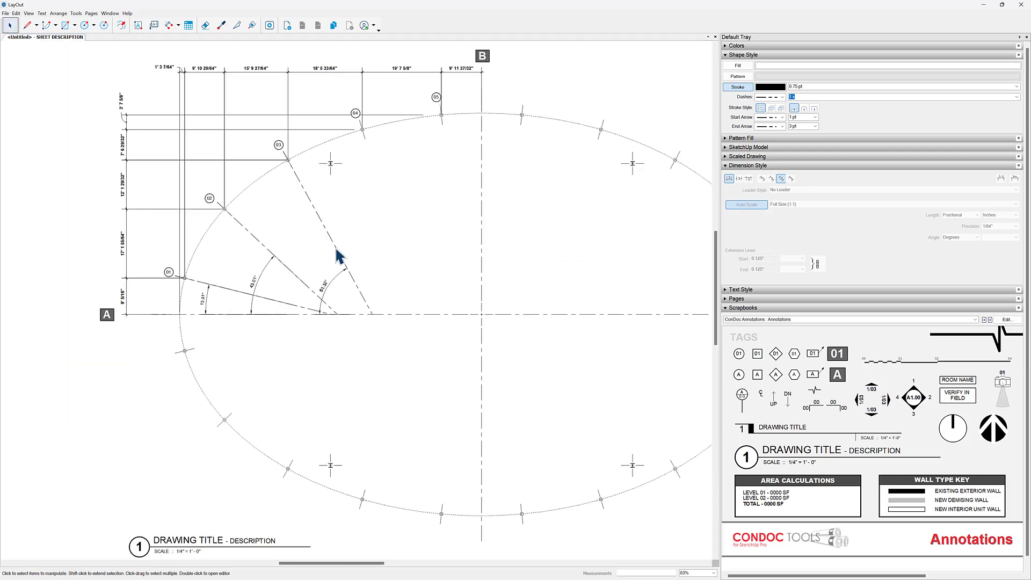
pyautogui.scroll(4, 221, 301)
# - Switch to SketchUp and create guide lines along the axis lines of the three leftmost columns on the ellipse's upper-left arc with the Tape Measure
pyautogui.hotkey('alt', 'Tab')
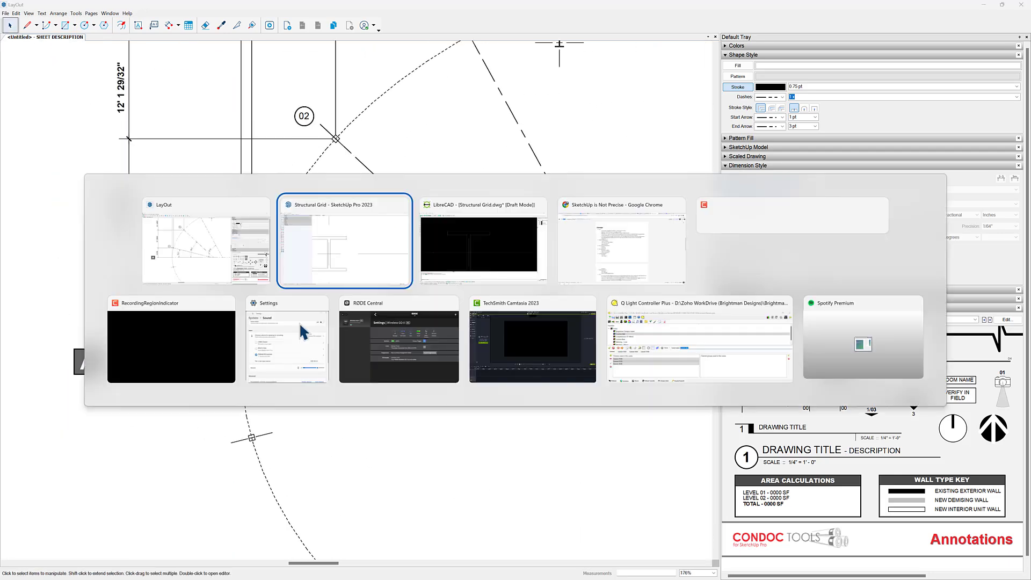
pyautogui.scroll(-6, 633, 292)
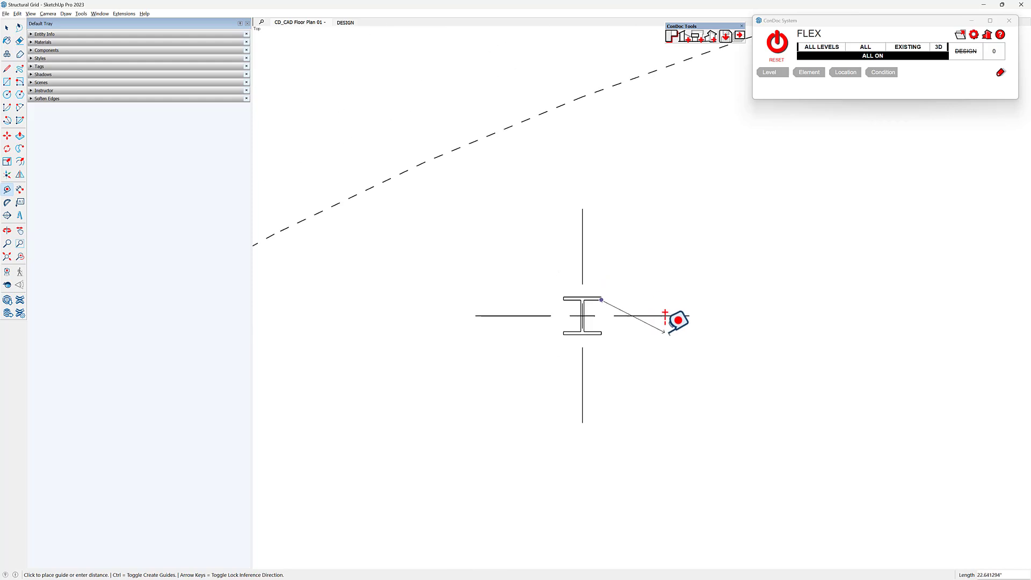
pyautogui.scroll(-8, 575, 334)
pyautogui.scroll(8, 497, 462)
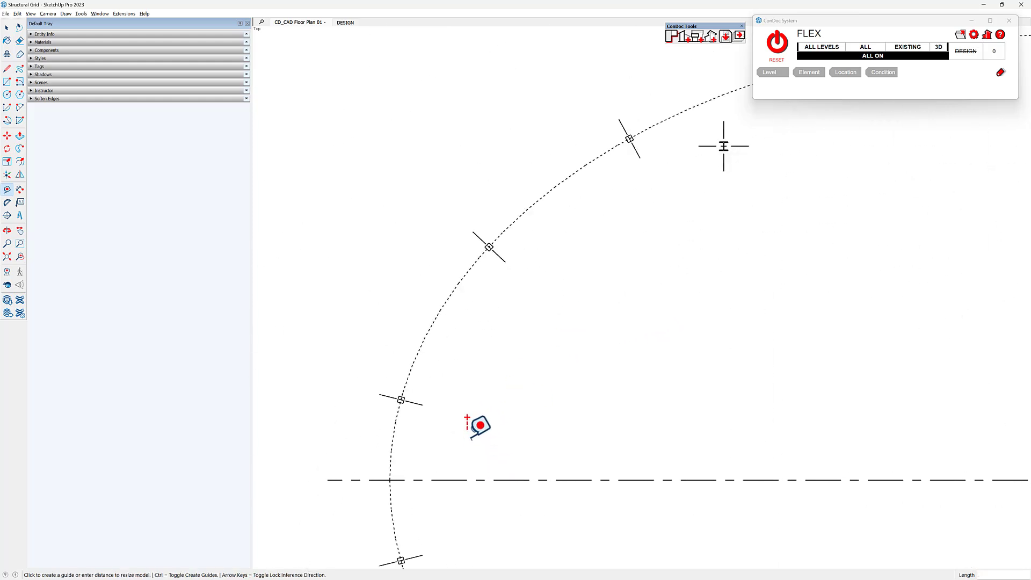
pyautogui.doubleClick(404, 399)
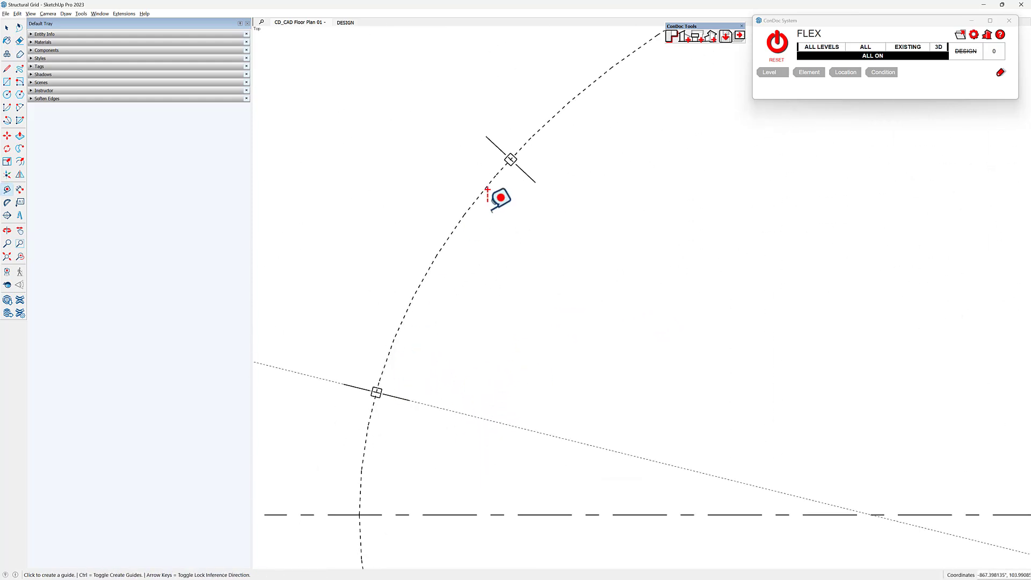
pyautogui.doubleClick(529, 177)
pyautogui.moveTo(596, 198); pyautogui.dragTo(616, 220, button='middle')
pyautogui.scroll(-2, 619, 221)
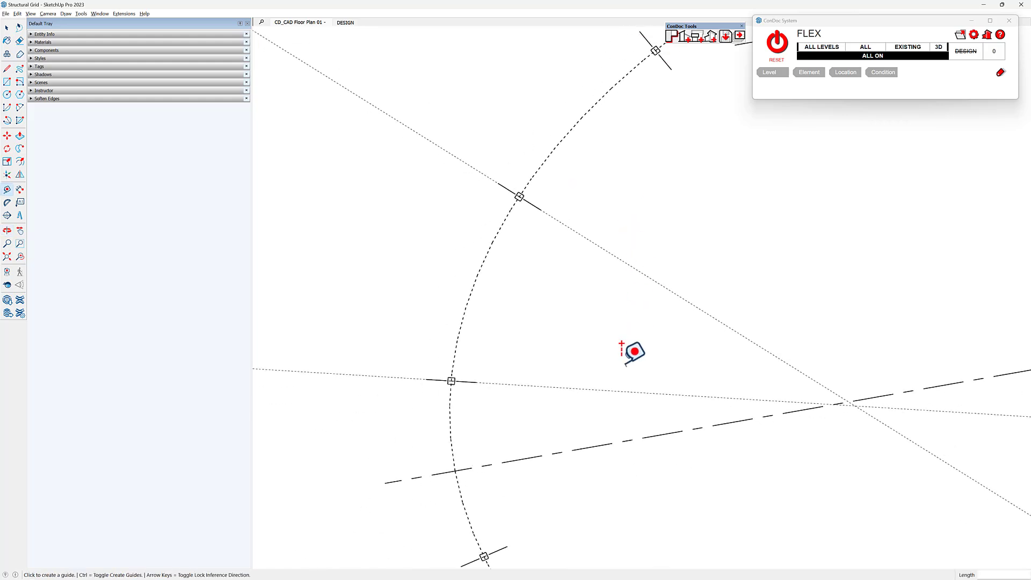
pyautogui.moveTo(649, 343); pyautogui.dragTo(648, 319, button='middle')
pyautogui.scroll(-1, 626, 285)
pyautogui.keyDown('shift'); pyautogui.moveTo(627, 285); pyautogui.dragTo(623, 179, button='middle'); pyautogui.keyUp('shift')
pyautogui.scroll(2, 662, 106)
pyautogui.keyDown('shift'); pyautogui.moveTo(612, 346); pyautogui.dragTo(526, 253, button='middle'); pyautogui.keyUp('shift')
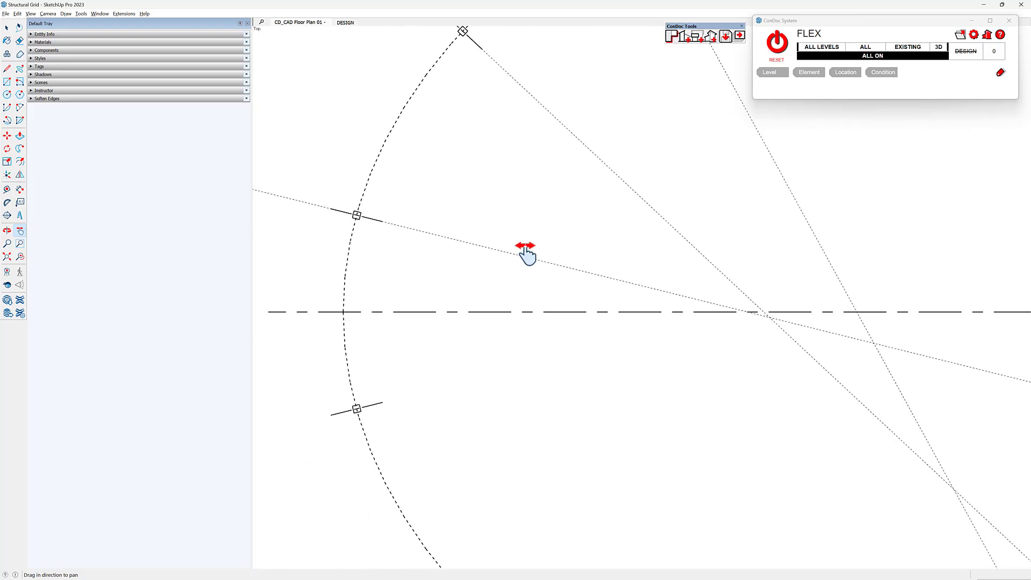
# - Measure the angle between the horizontal centerline and the first column's guide line with the Protractor at their intersection
pyautogui.click(8, 206)
pyautogui.scroll(3, 759, 301)
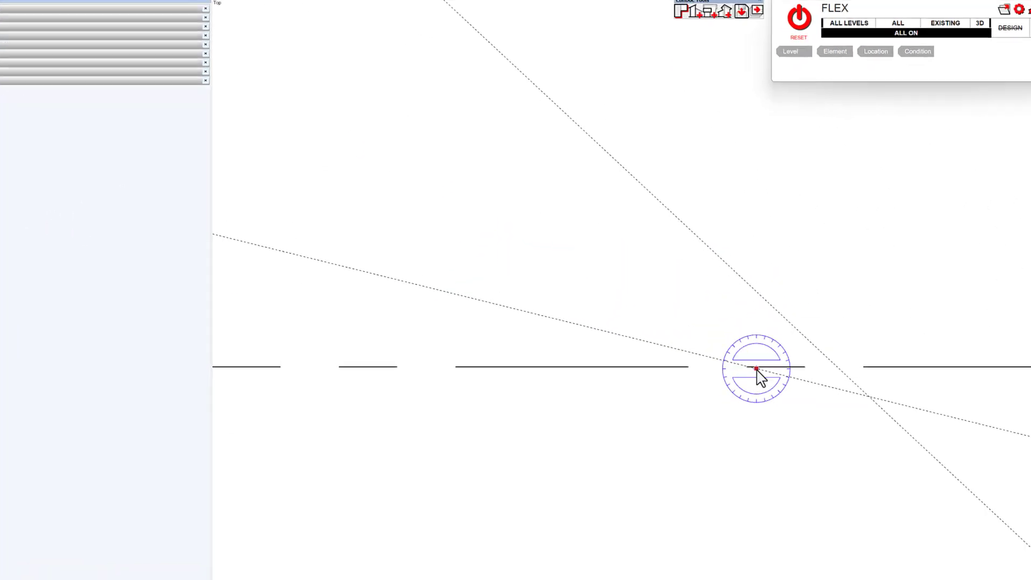
pyautogui.click(853, 443)
pyautogui.scroll(-3, 853, 443)
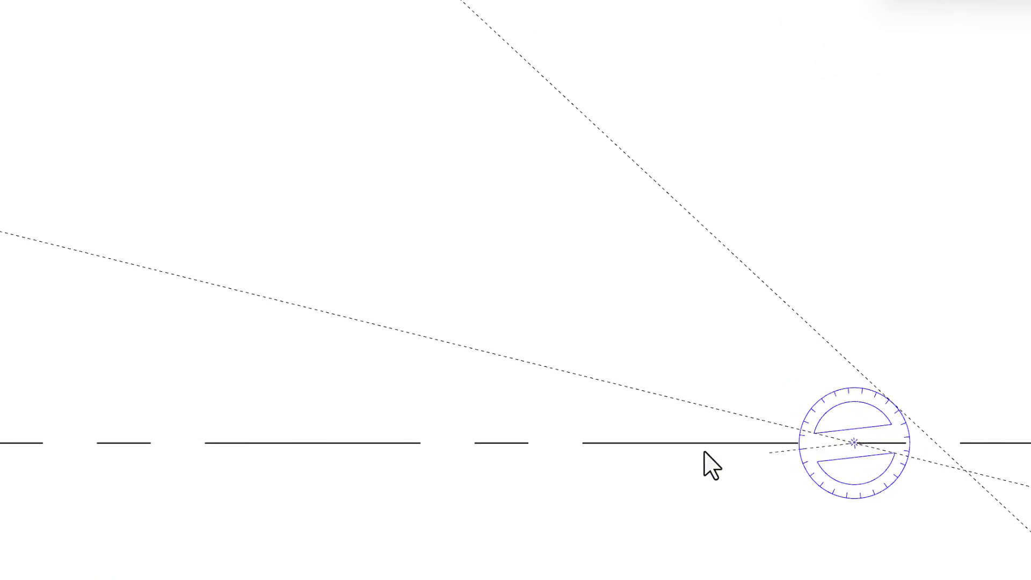
pyautogui.click(616, 442)
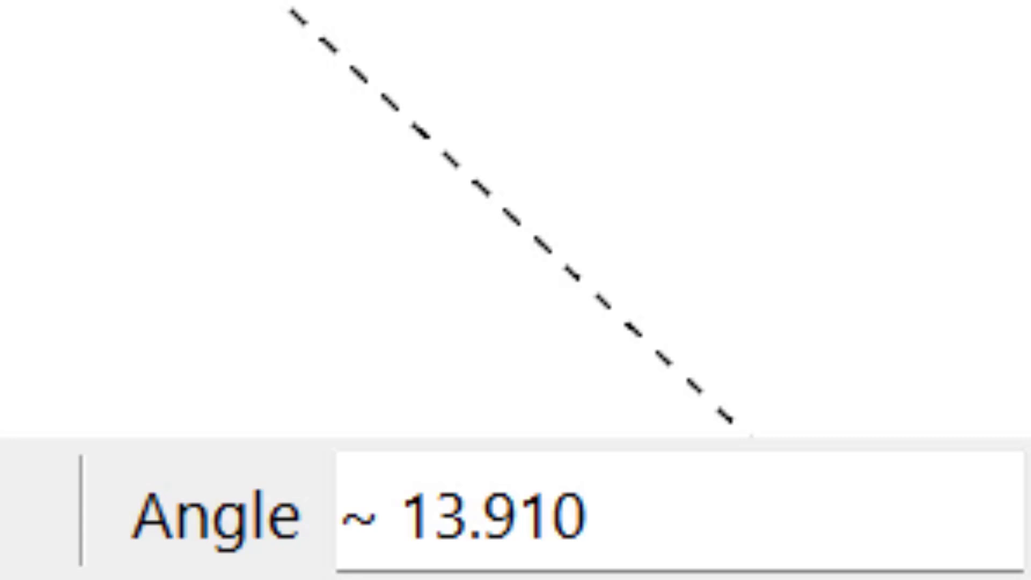
# - Switch to LibreCAD and measure the angle between the same column's axis line and the horizontal centerline using Angle between two lines
pyautogui.hotkey('alt', 'Tab')
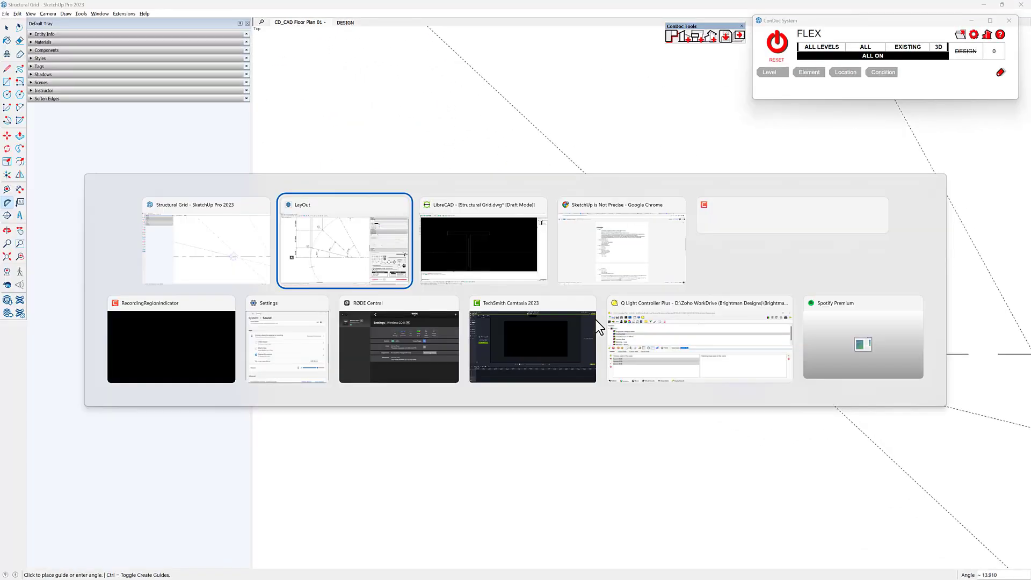
pyautogui.hotkey('alt', 'Tab')
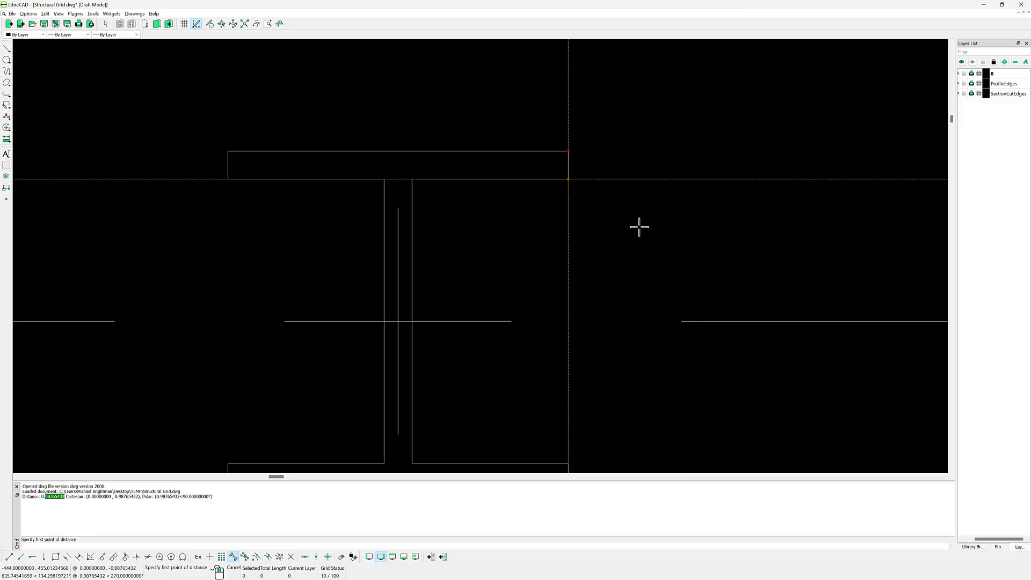
pyautogui.scroll(-6, 593, 179)
pyautogui.press('Escape')
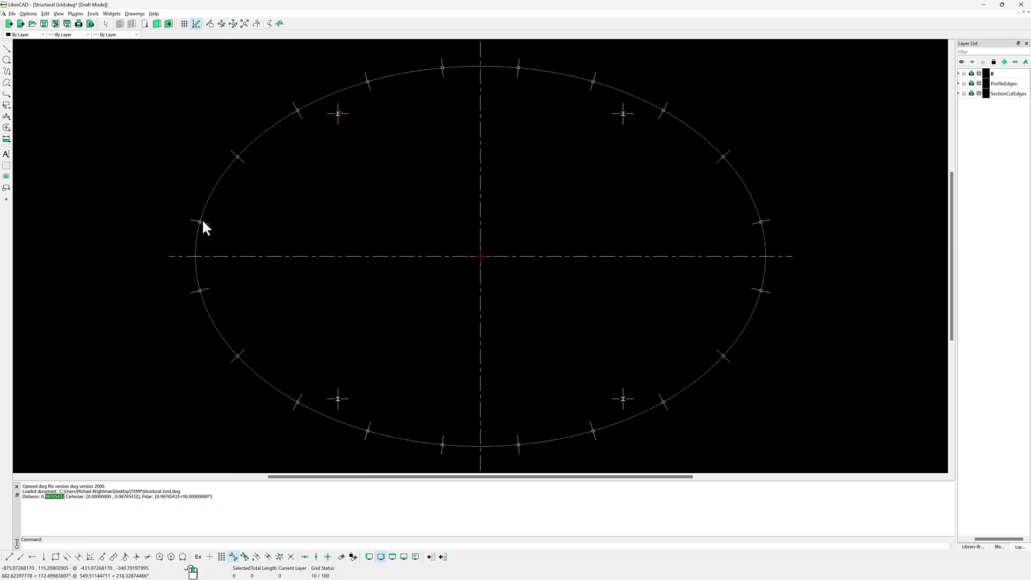
pyautogui.scroll(5, 202, 225)
pyautogui.scroll(1, 259, 248)
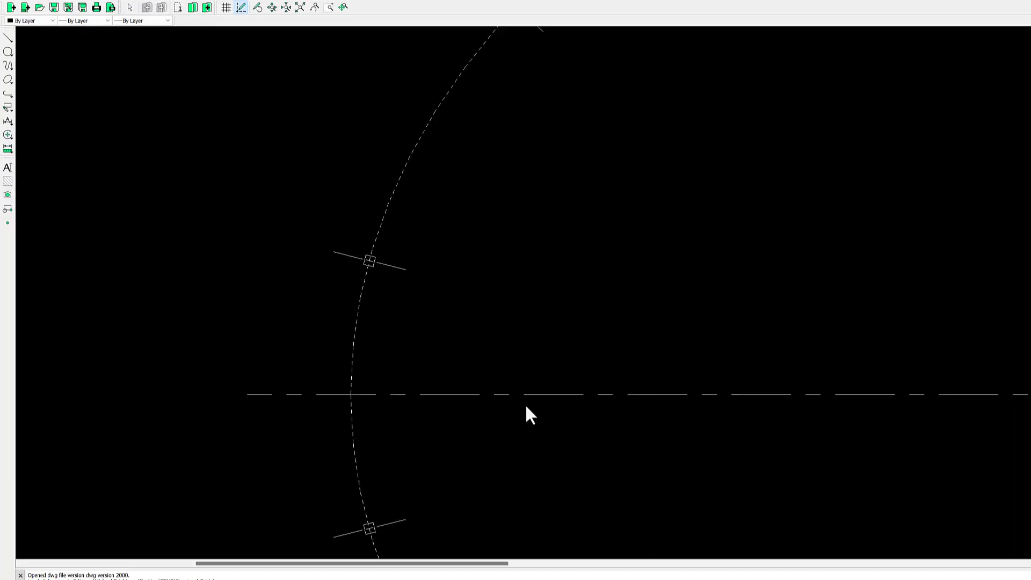
pyautogui.click(8, 138)
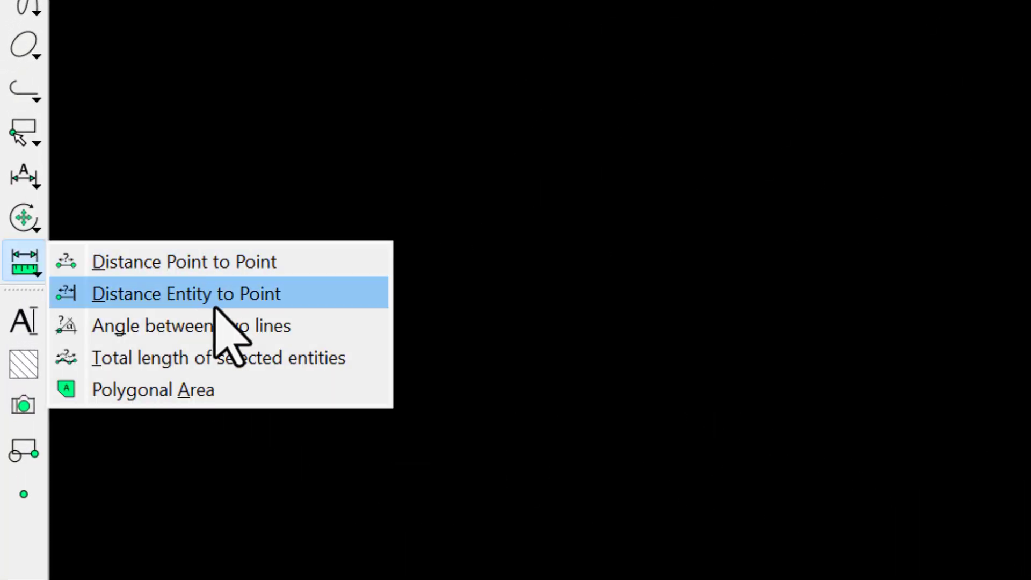
pyautogui.click(224, 331)
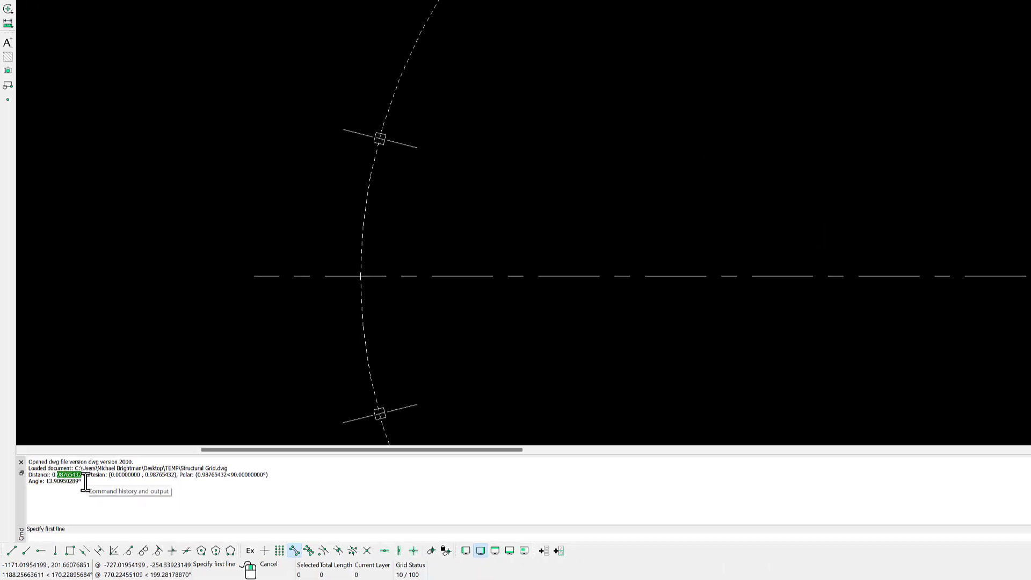
# - Compare the first column's angle across SketchUp, the LayOut angular dimension and the LibreCAD command history, ending in LibreCAD
pyautogui.hotkey('alt', 'Tab')
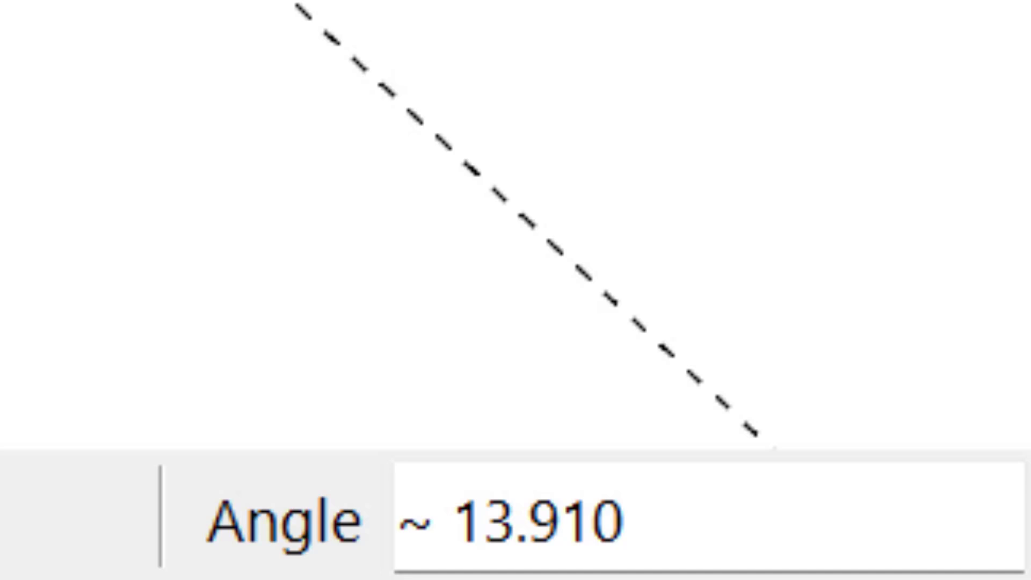
pyautogui.hotkey('alt', 'Tab')
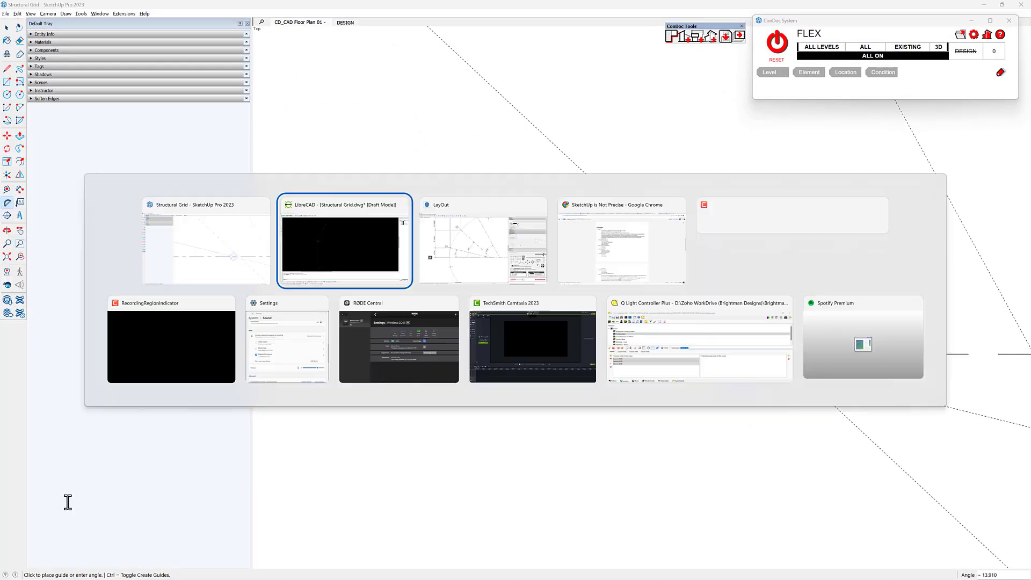
pyautogui.hotkey('alt', 'Tab')
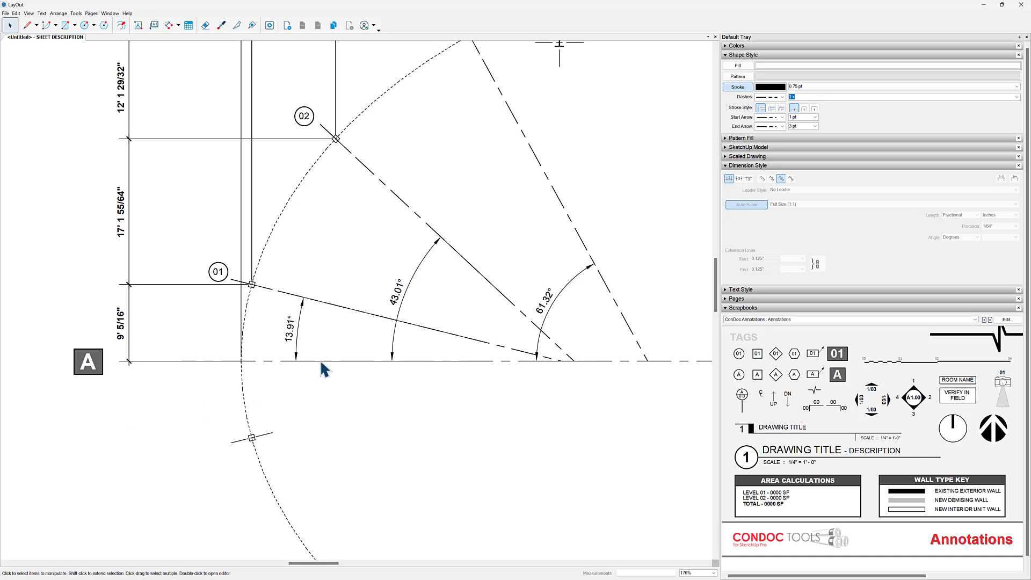
pyautogui.scroll(2, 321, 363)
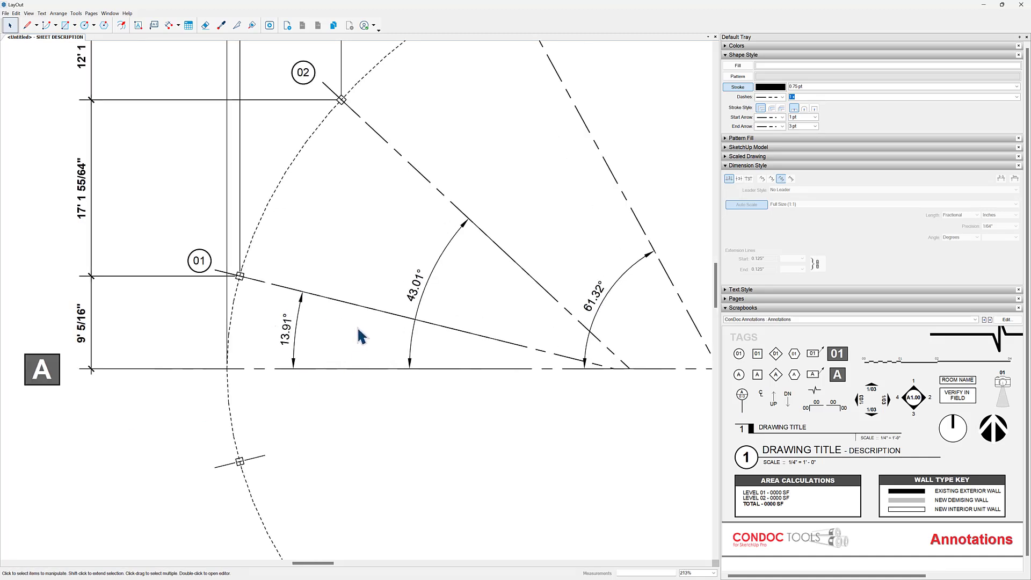
pyautogui.hotkey('alt', 'Tab')
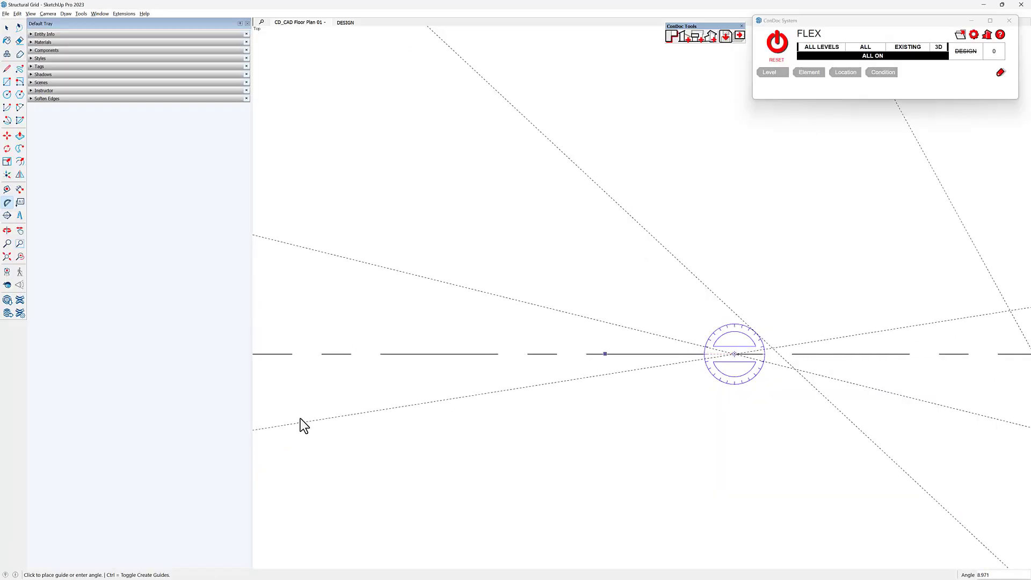
pyautogui.hotkey('alt', 'Tab')
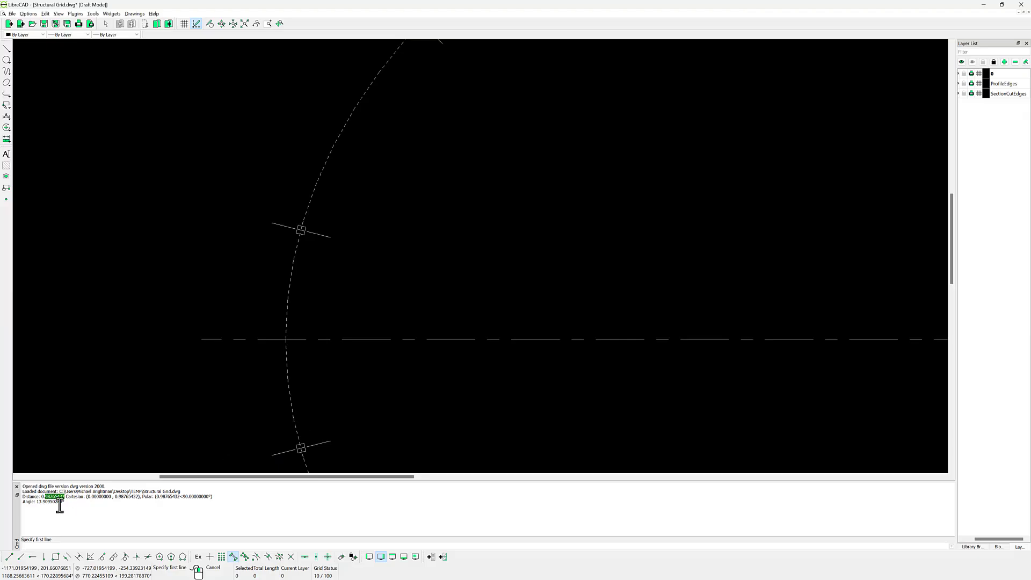